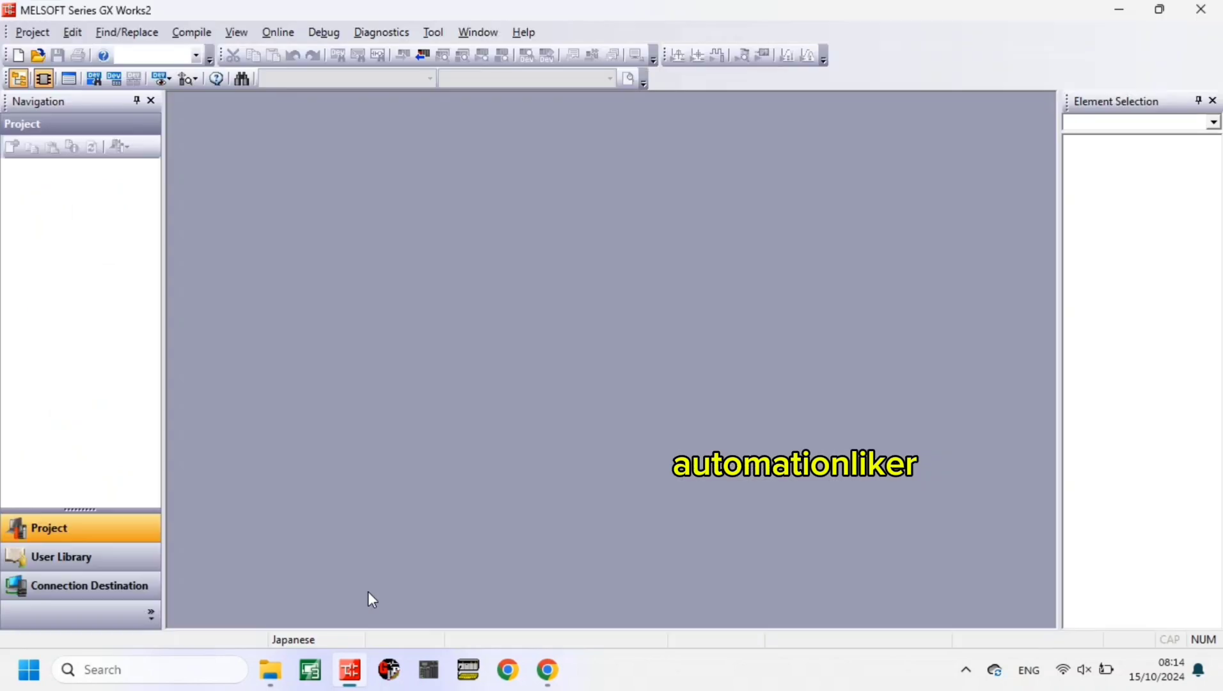
- Create a new project with series FXCPU, type FX3G/FX3GC, project type Simple Project and language Ladder, and dismiss the language notice
{"action": "left_click", "coordinate": [19, 55]}
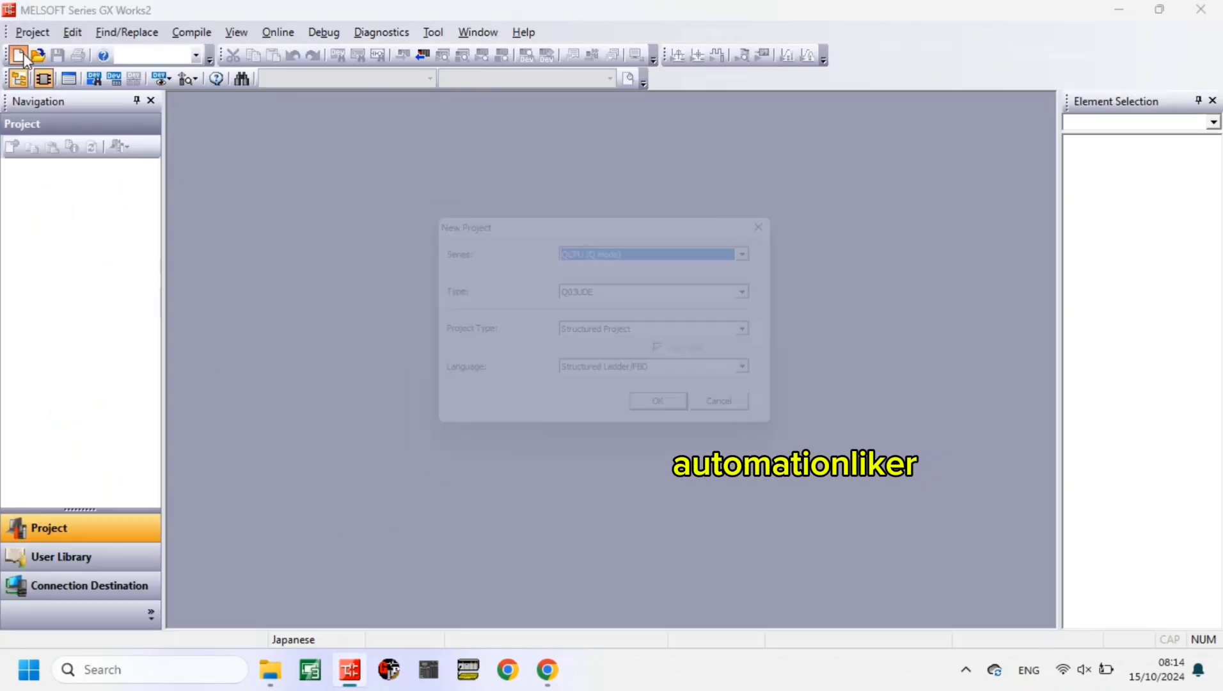
{"action": "left_click", "coordinate": [596, 253]}
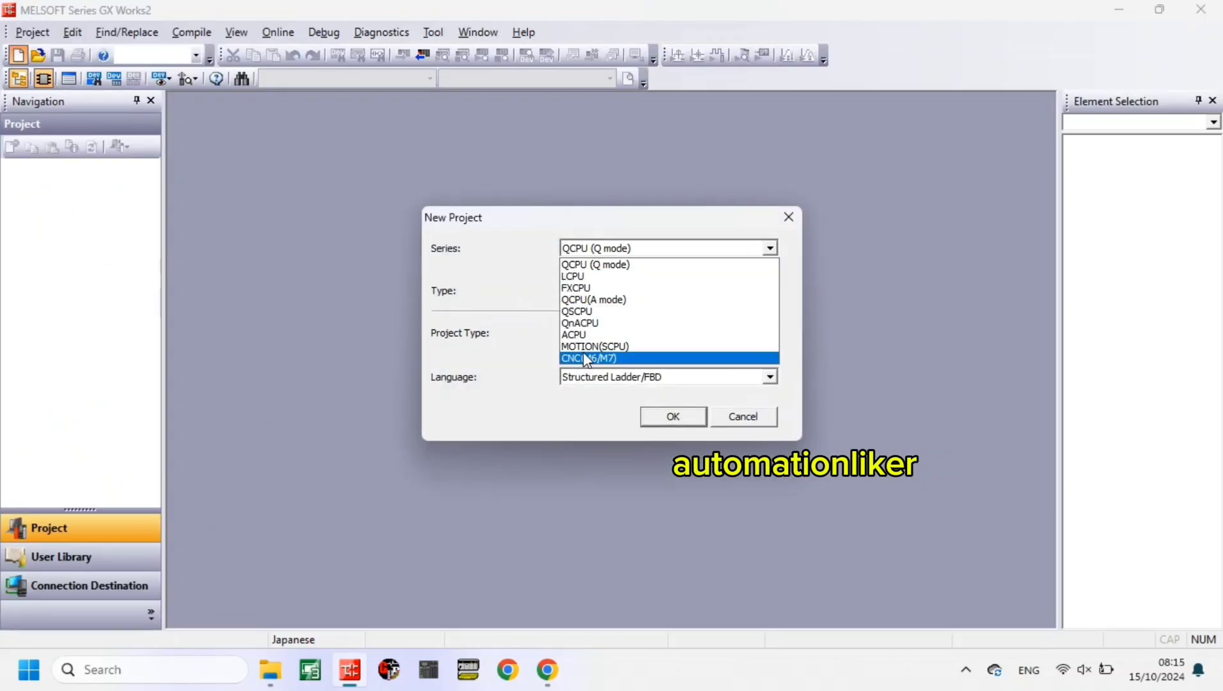
{"action": "left_click", "coordinate": [585, 286]}
{"action": "left_click", "coordinate": [585, 292]}
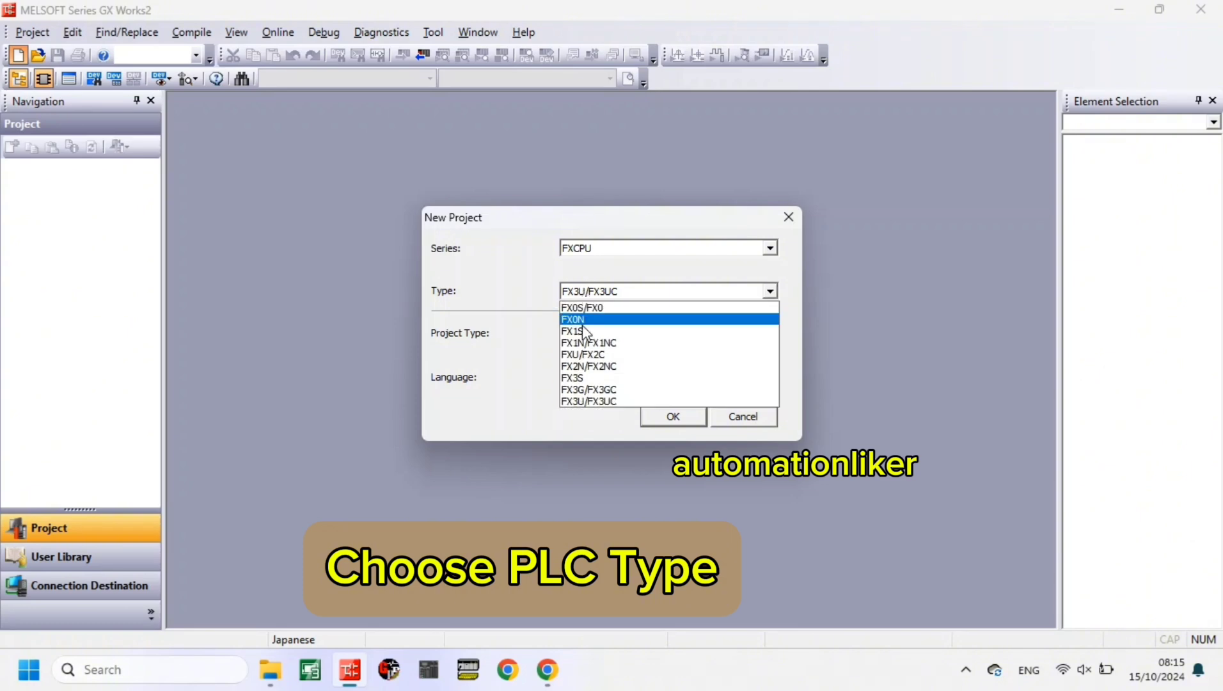
{"action": "left_click", "coordinate": [584, 388]}
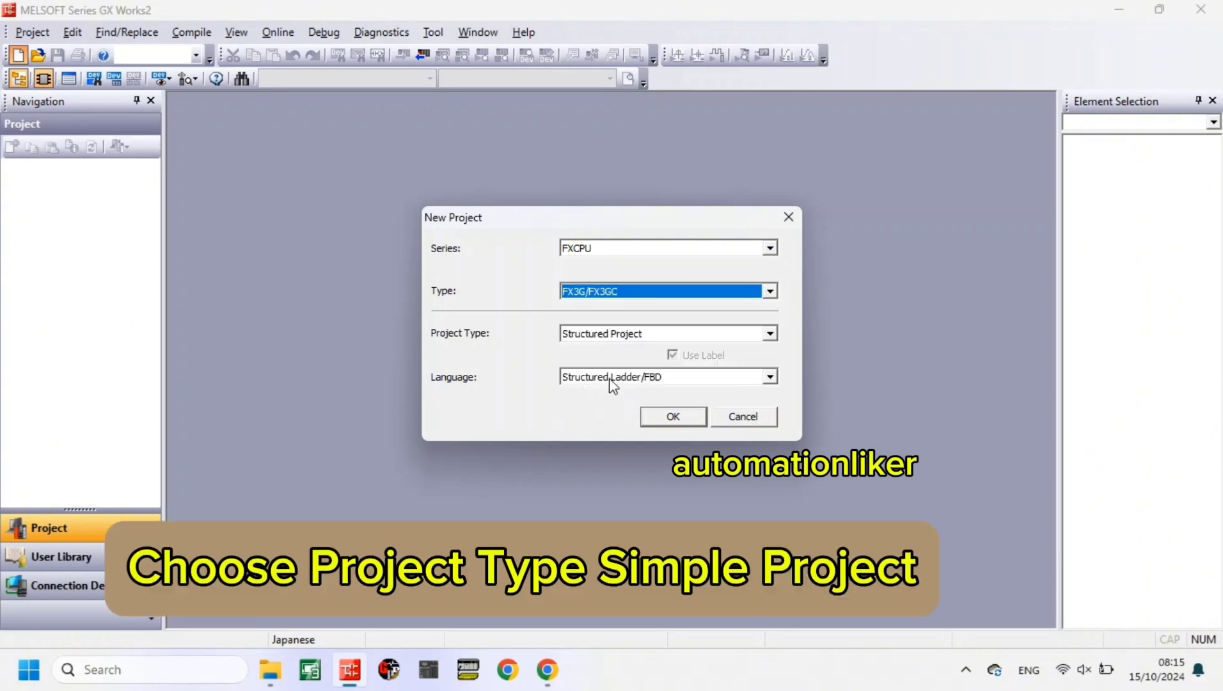
{"action": "left_click", "coordinate": [626, 338]}
{"action": "left_click", "coordinate": [624, 350]}
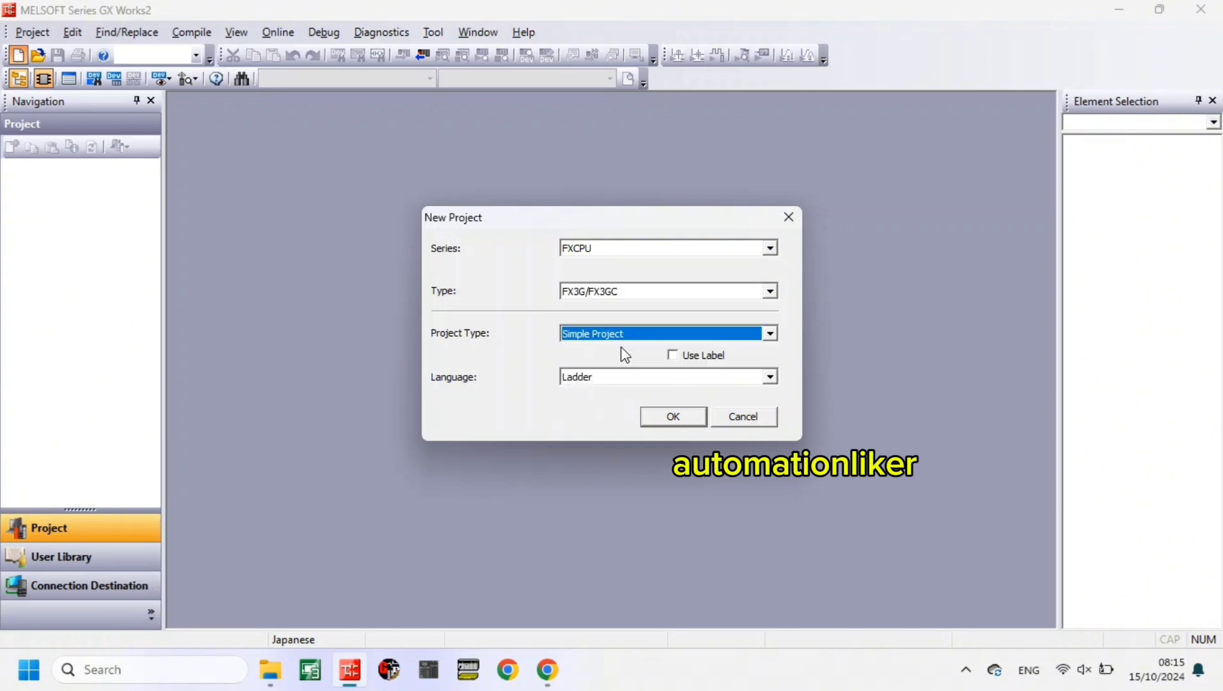
{"action": "left_click", "coordinate": [620, 378]}
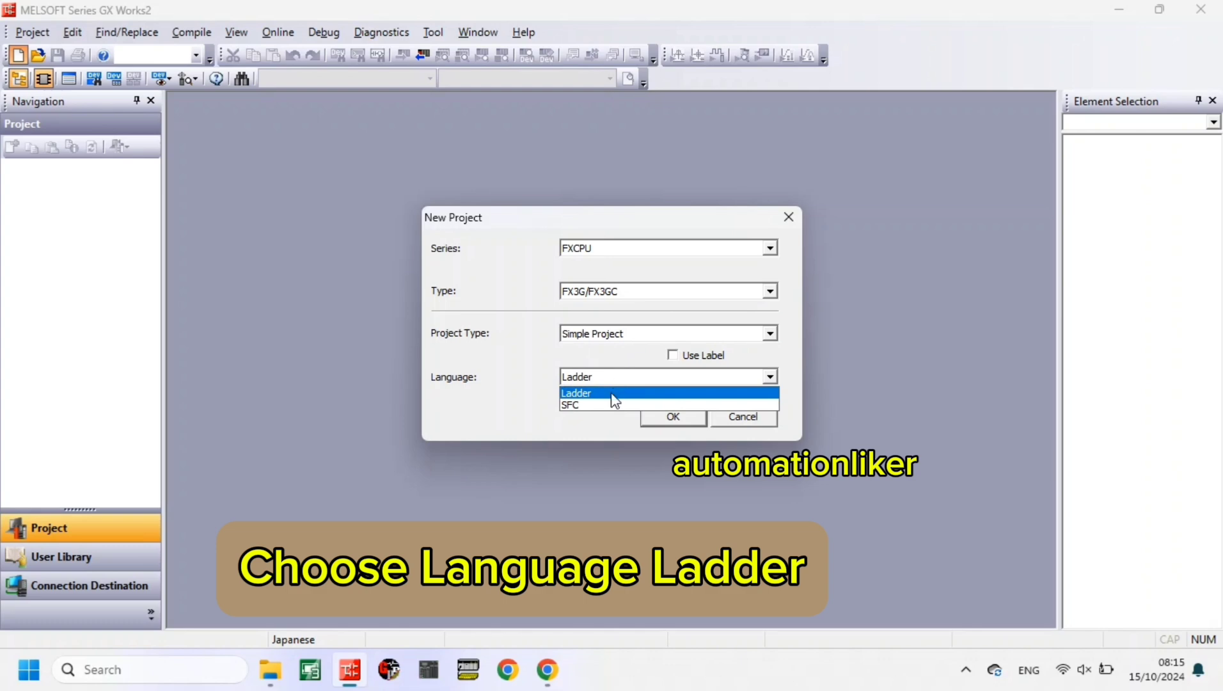
{"action": "left_click", "coordinate": [611, 394]}
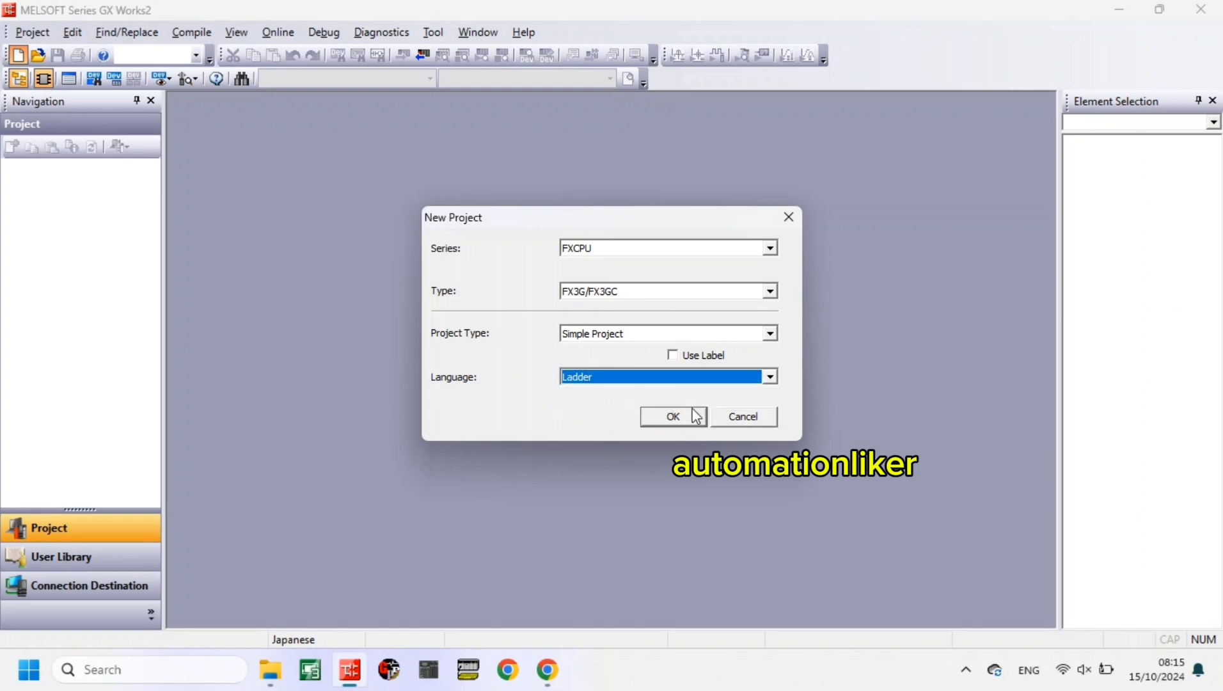
{"action": "left_click", "coordinate": [688, 426]}
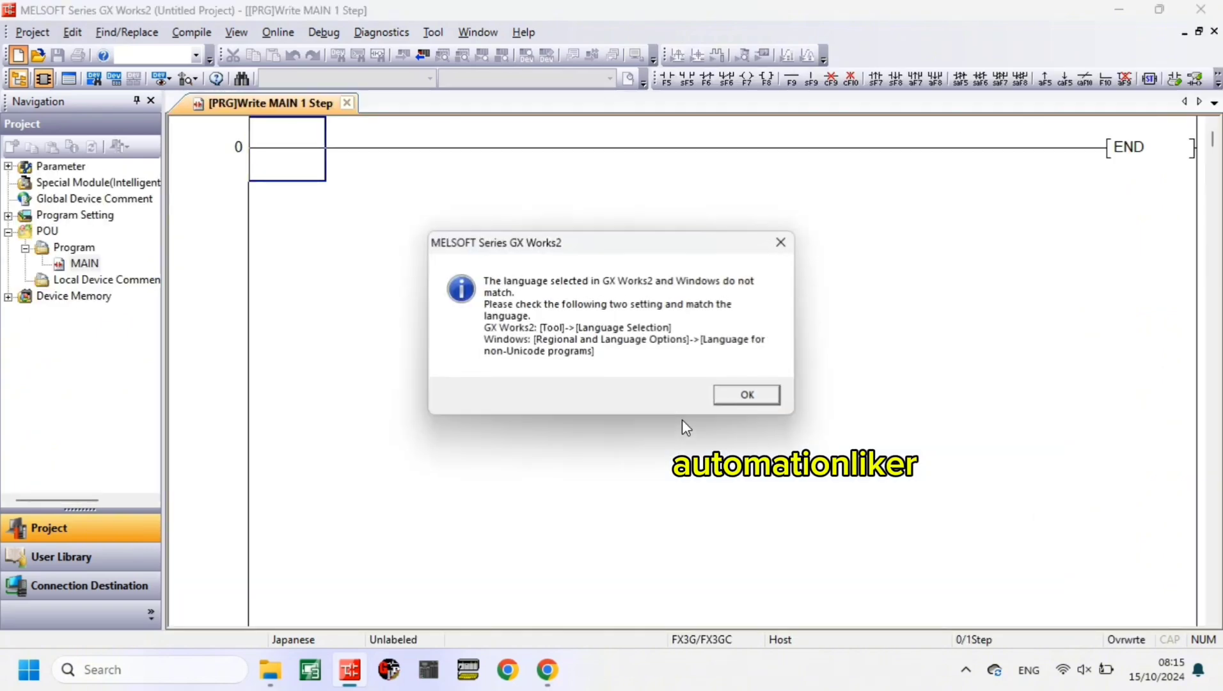
{"action": "left_click", "coordinate": [782, 251]}
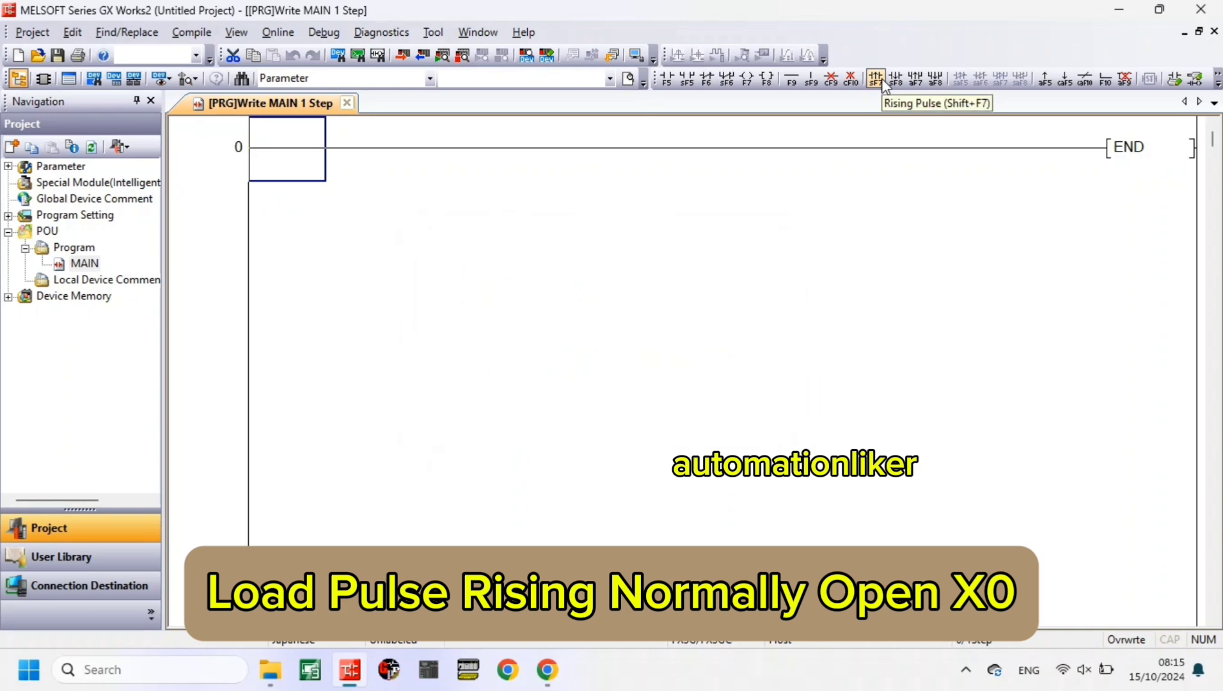
- Add a first rung with a rising-pulse contact X0 driving the application instruction DEADD D0 E50.25 D0
{"action": "left_click", "coordinate": [878, 80]}
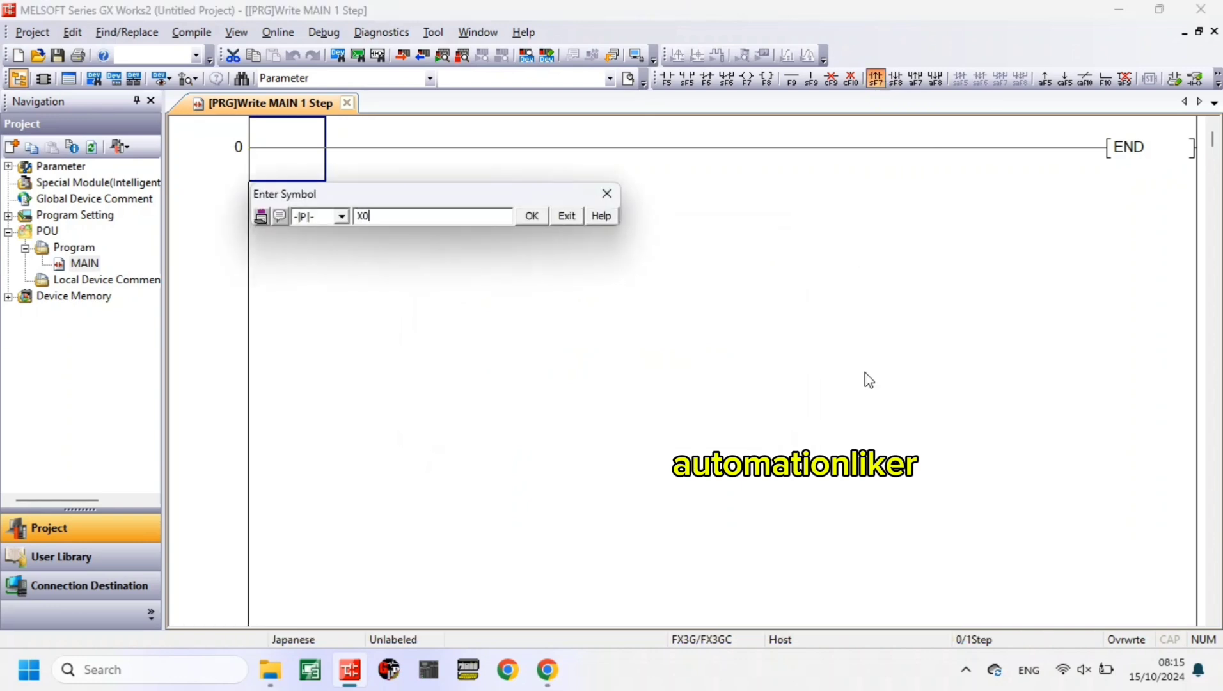
{"action": "type", "text": "X0"}
{"action": "key", "text": "Return"}
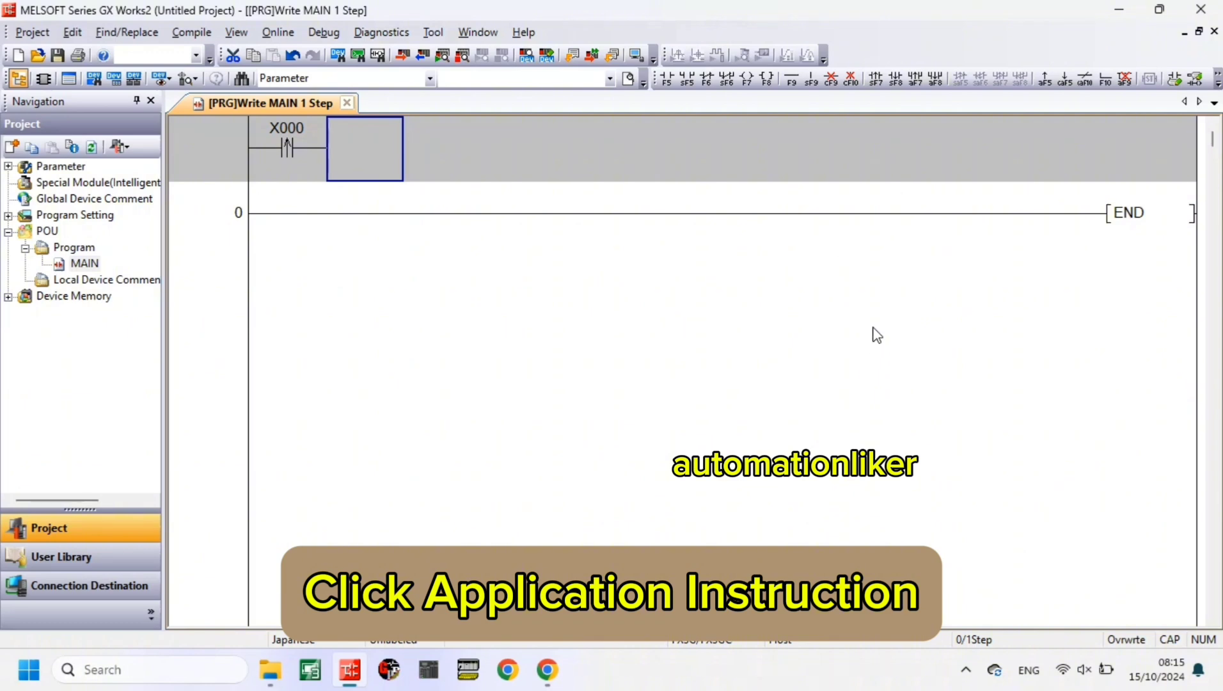
{"action": "left_click", "coordinate": [768, 78]}
{"action": "type", "text": "DEADD"}
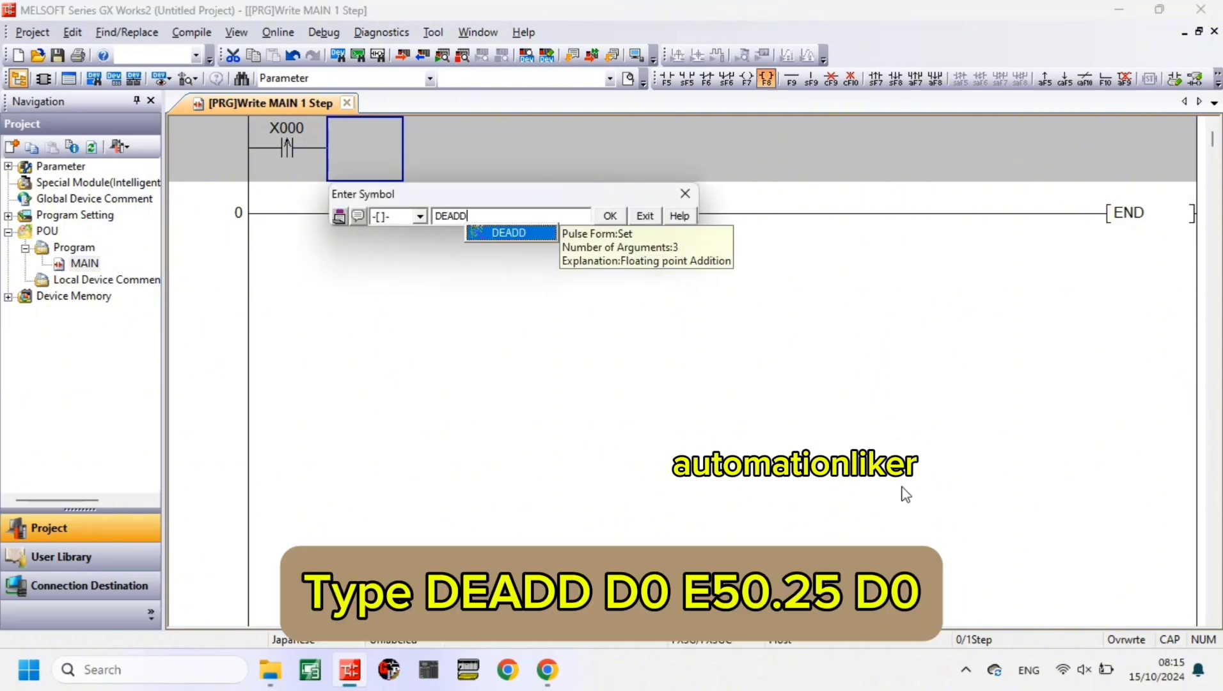
{"action": "type", "text": " D0"}
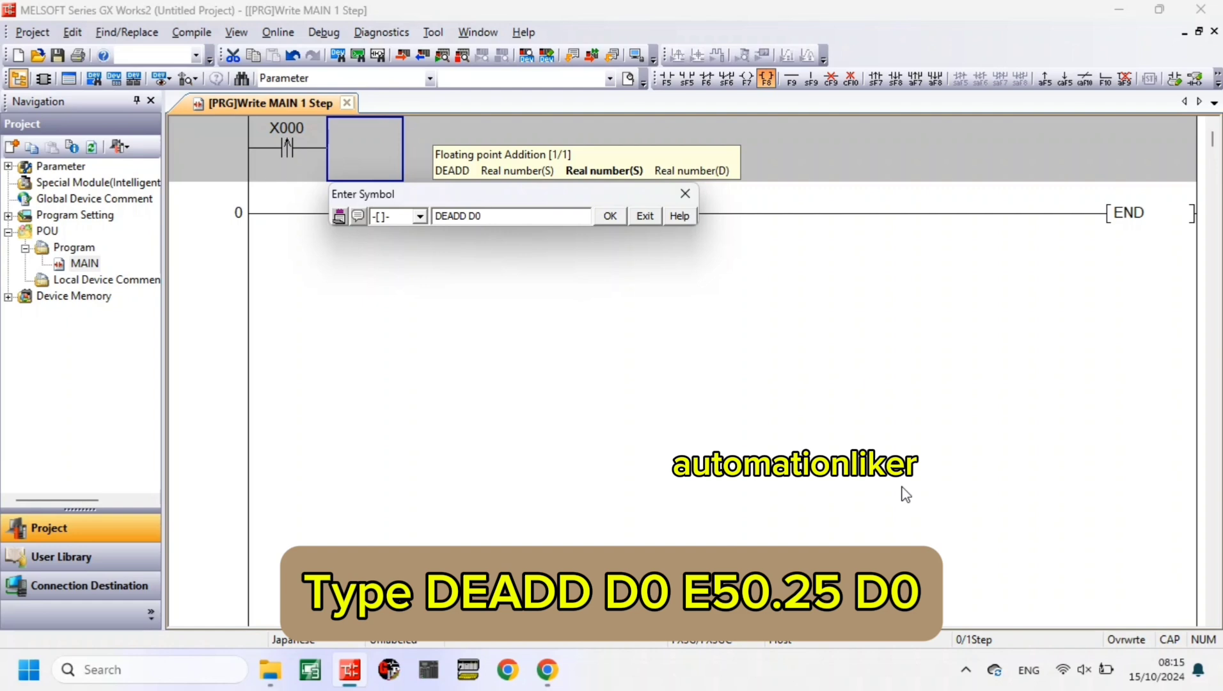
{"action": "type", "text": " E50.25 D0"}
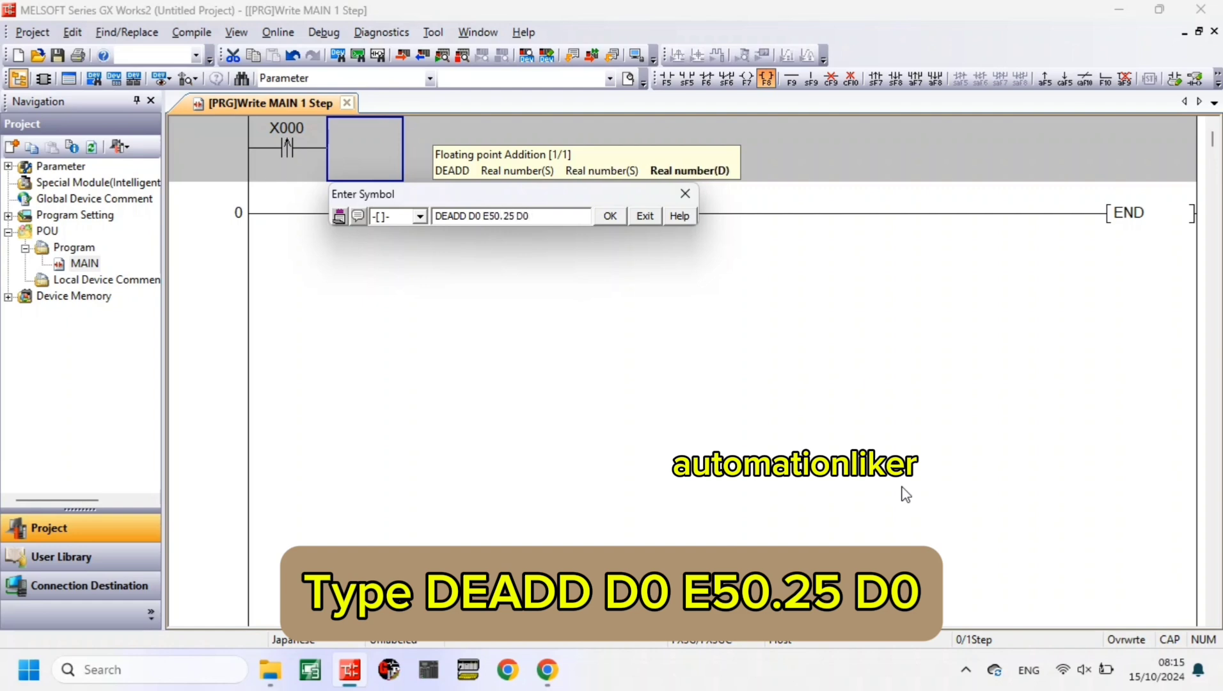
{"action": "key", "text": "Return"}
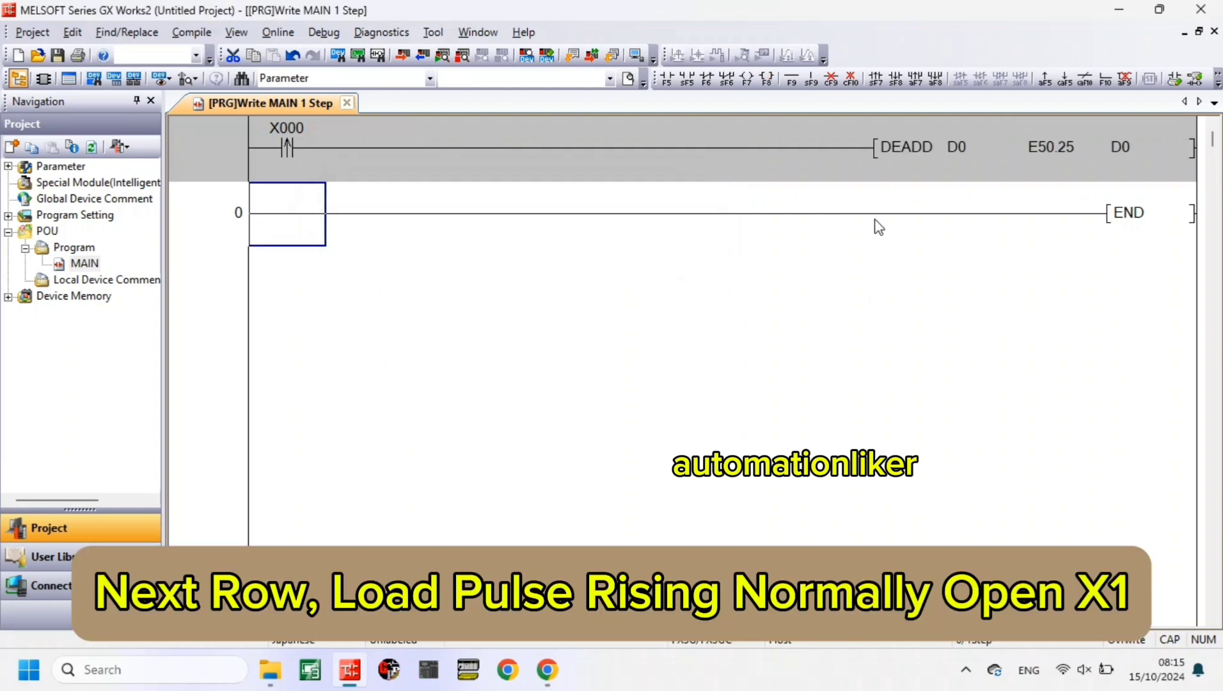
- Add a second rung with a rising-pulse contact X1 driving the application instruction DESUB D0 E50.25 D0
{"action": "left_click", "coordinate": [874, 79]}
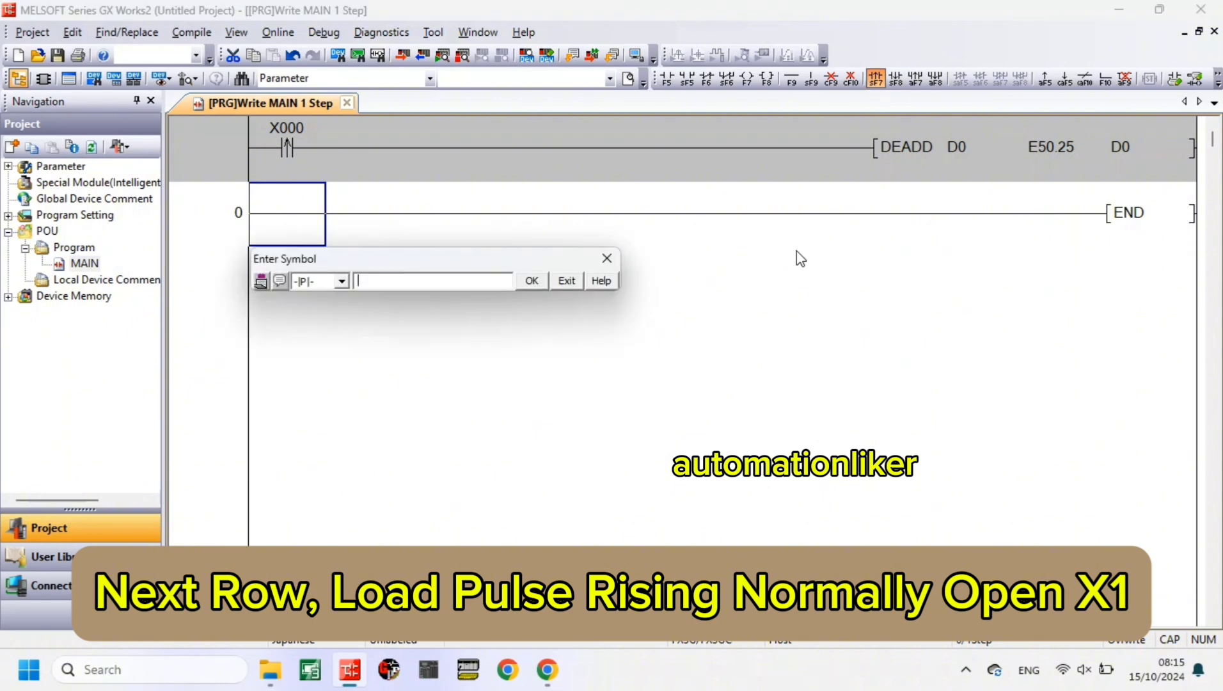
{"action": "type", "text": "X1"}
{"action": "key", "text": "Return"}
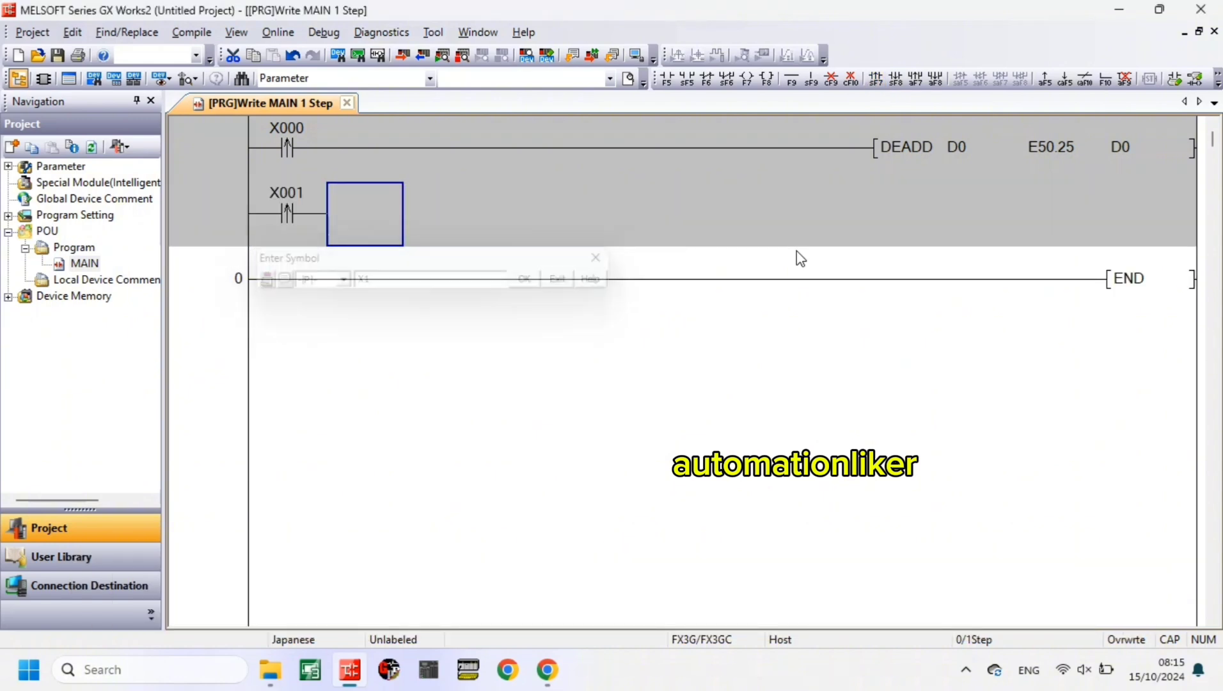
{"action": "left_click", "coordinate": [767, 78]}
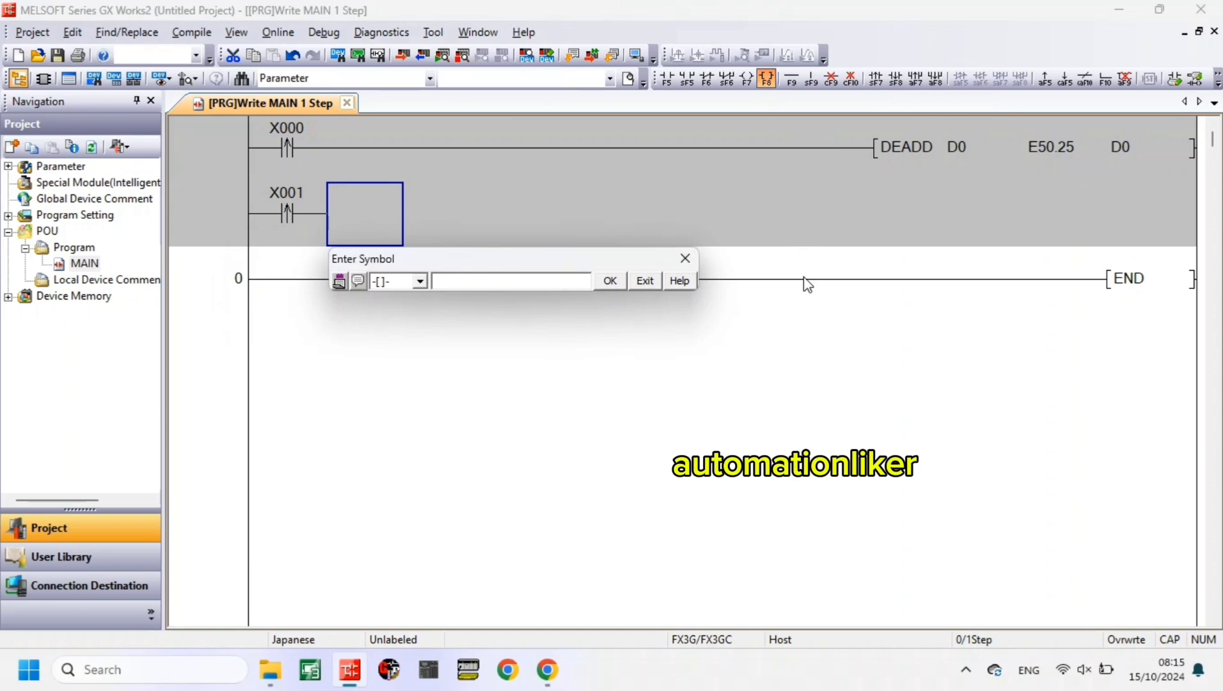
{"action": "type", "text": "DESUB D0 "}
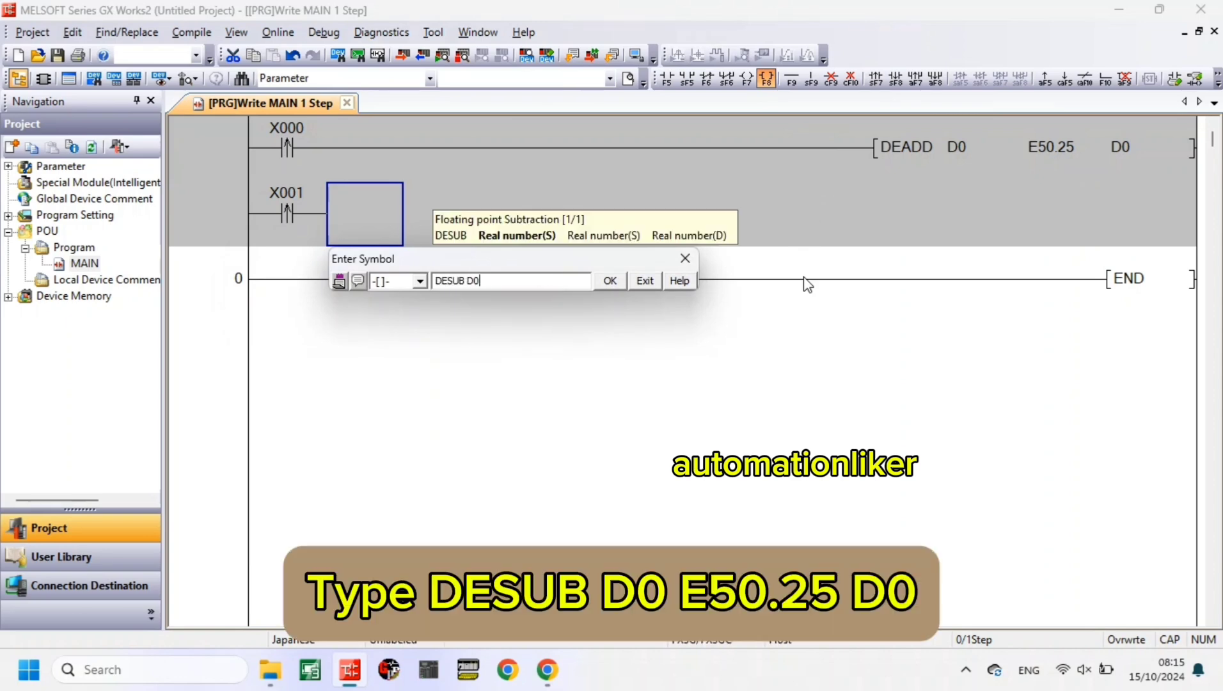
{"action": "type", "text": "E50.25"}
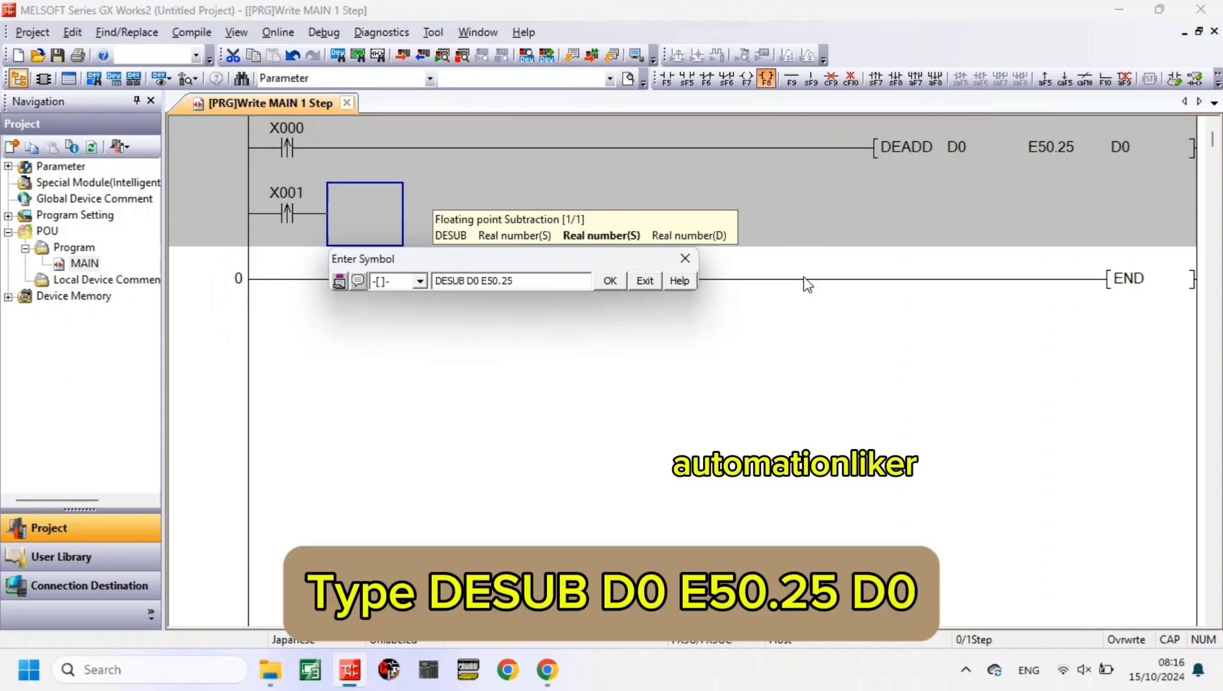
{"action": "type", "text": " D0"}
{"action": "key", "text": "Return"}
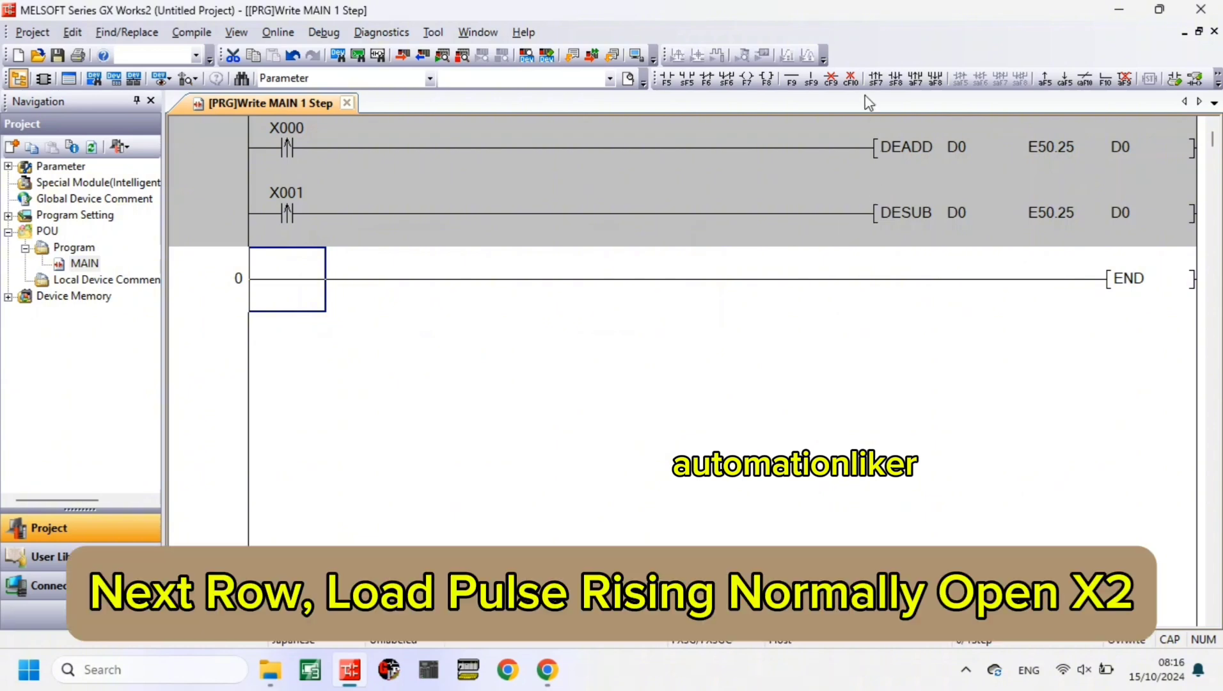
- Add a third rung with a rising-pulse contact X2 driving the application instruction DEMUL D0 E2.75 D0
{"action": "left_click", "coordinate": [875, 79]}
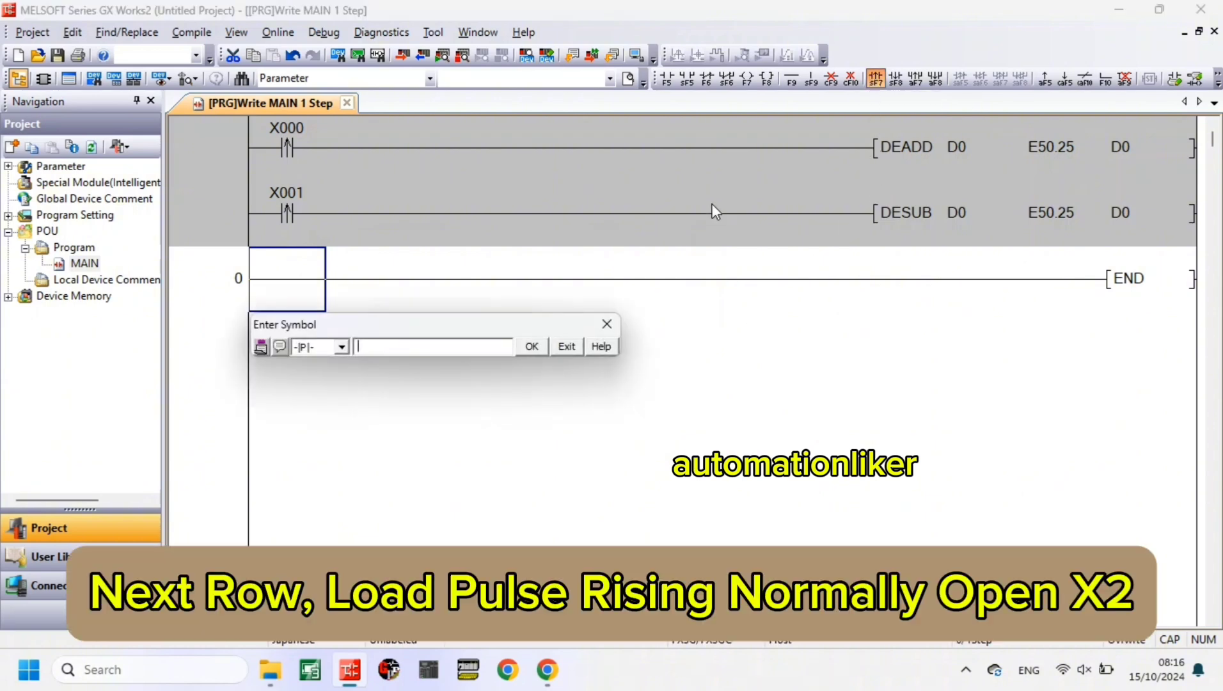
{"action": "type", "text": "X2"}
{"action": "key", "text": "Return"}
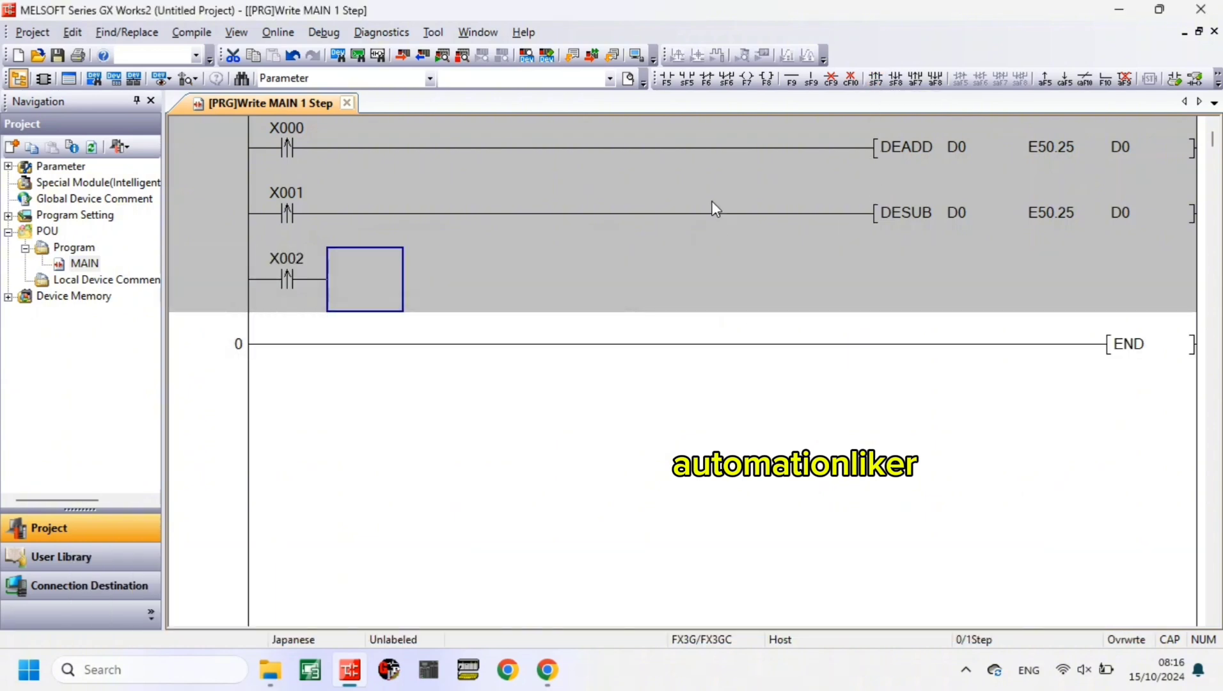
{"action": "left_click", "coordinate": [766, 78]}
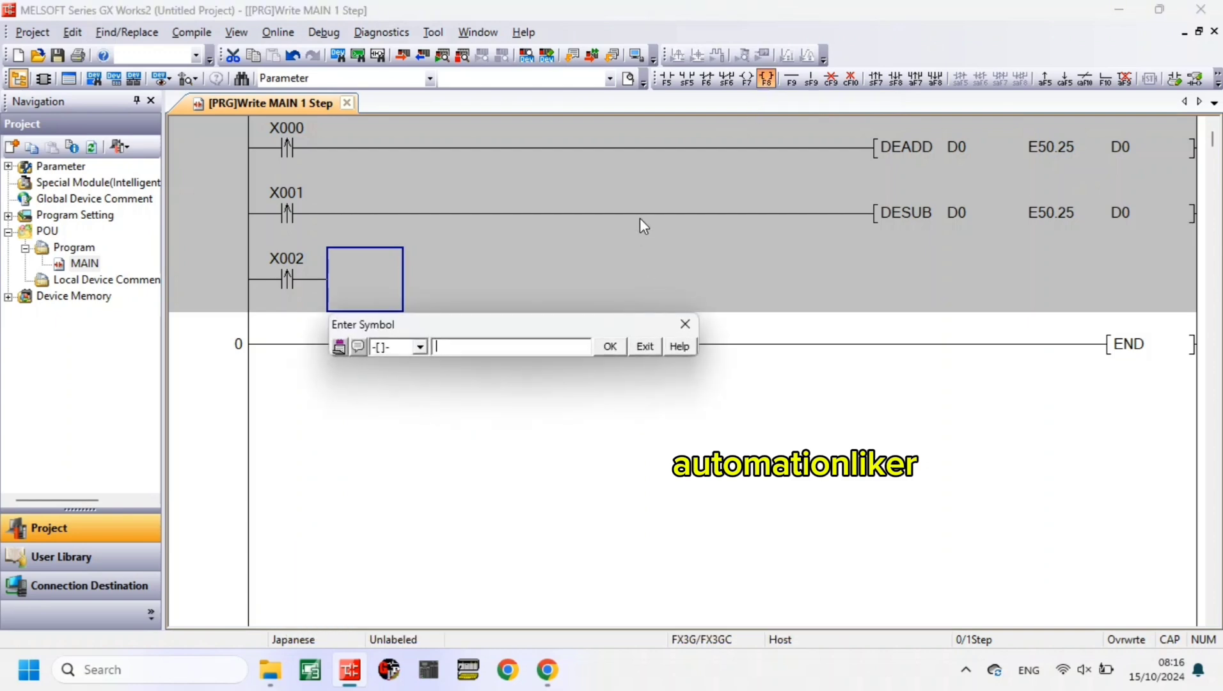
{"action": "type", "text": "DEMUL D0"}
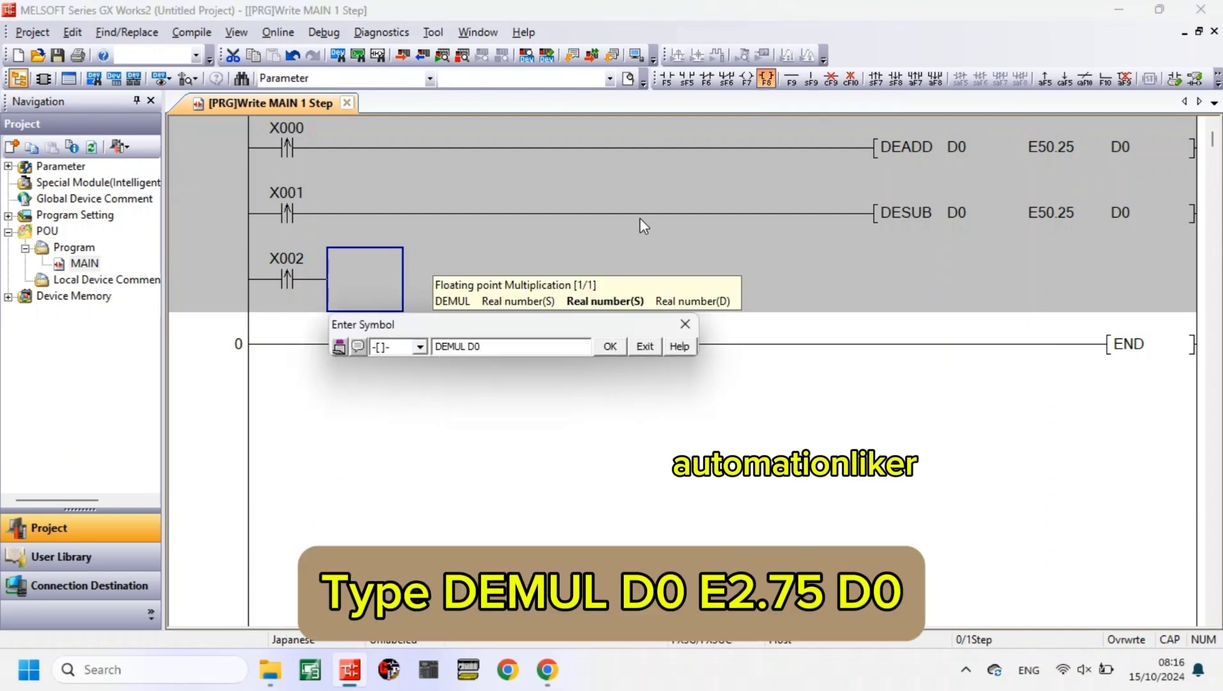
{"action": "type", "text": " E2.75 D0"}
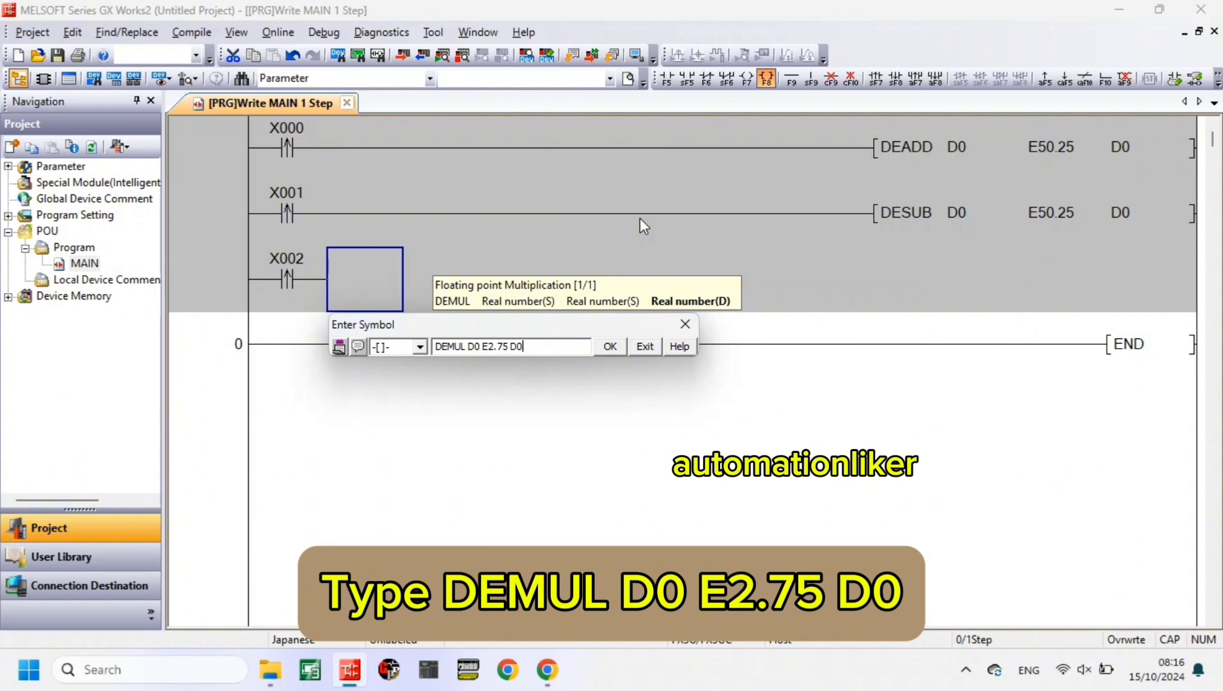
{"action": "key", "text": "Return"}
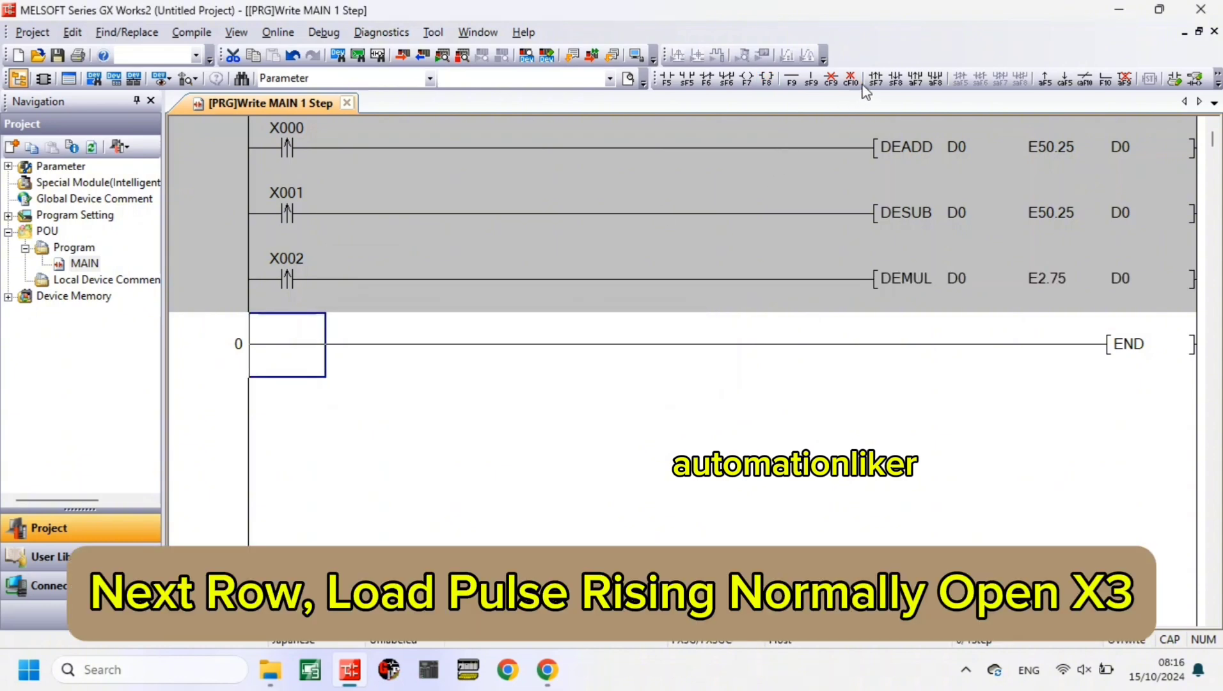
- Add a fourth rung with a rising-pulse contact X3 driving the application instruction DEDIV D0 E3.452 D0
{"action": "left_click", "coordinate": [876, 78]}
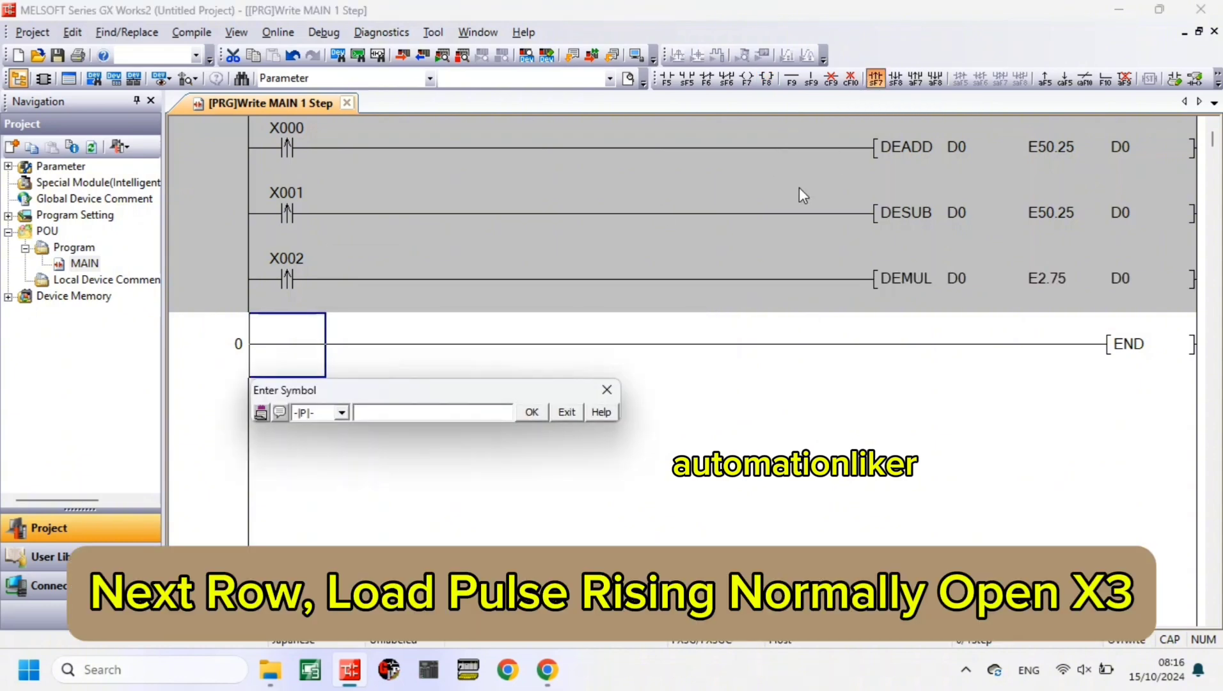
{"action": "type", "text": "X003"}
{"action": "key", "text": "Return"}
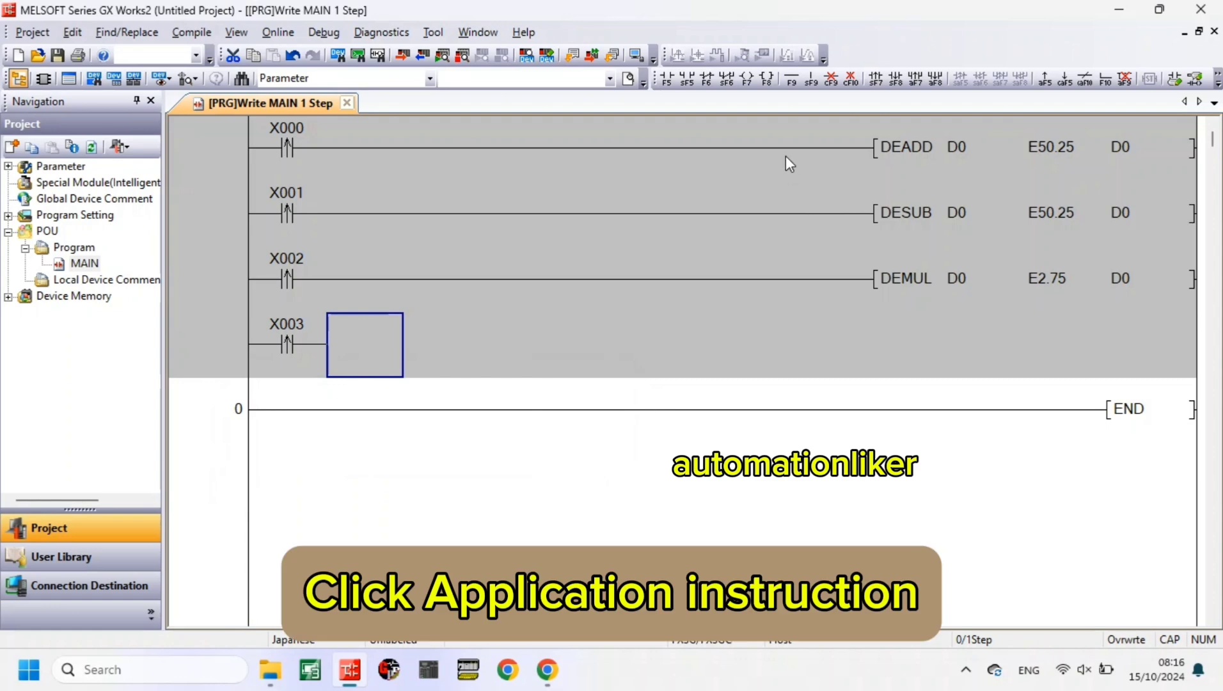
{"action": "left_click", "coordinate": [771, 82]}
{"action": "type", "text": "DEDIV D0 E3."}
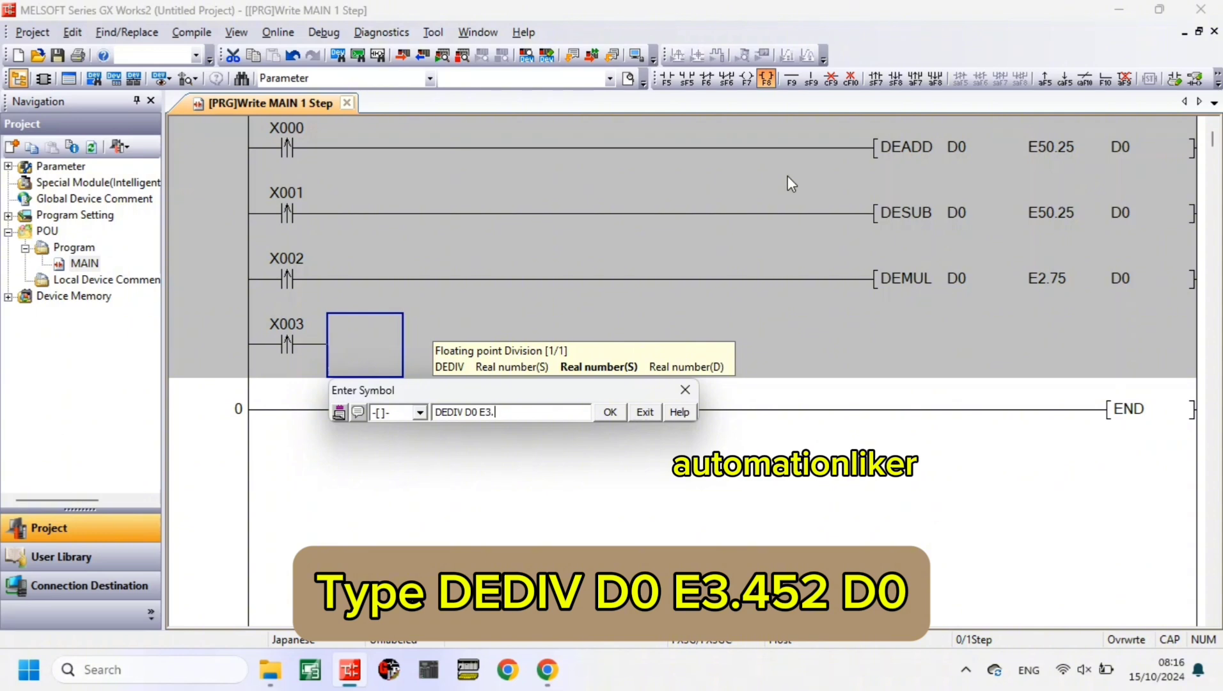
{"action": "type", "text": "452 D0"}
{"action": "key", "text": "Return"}
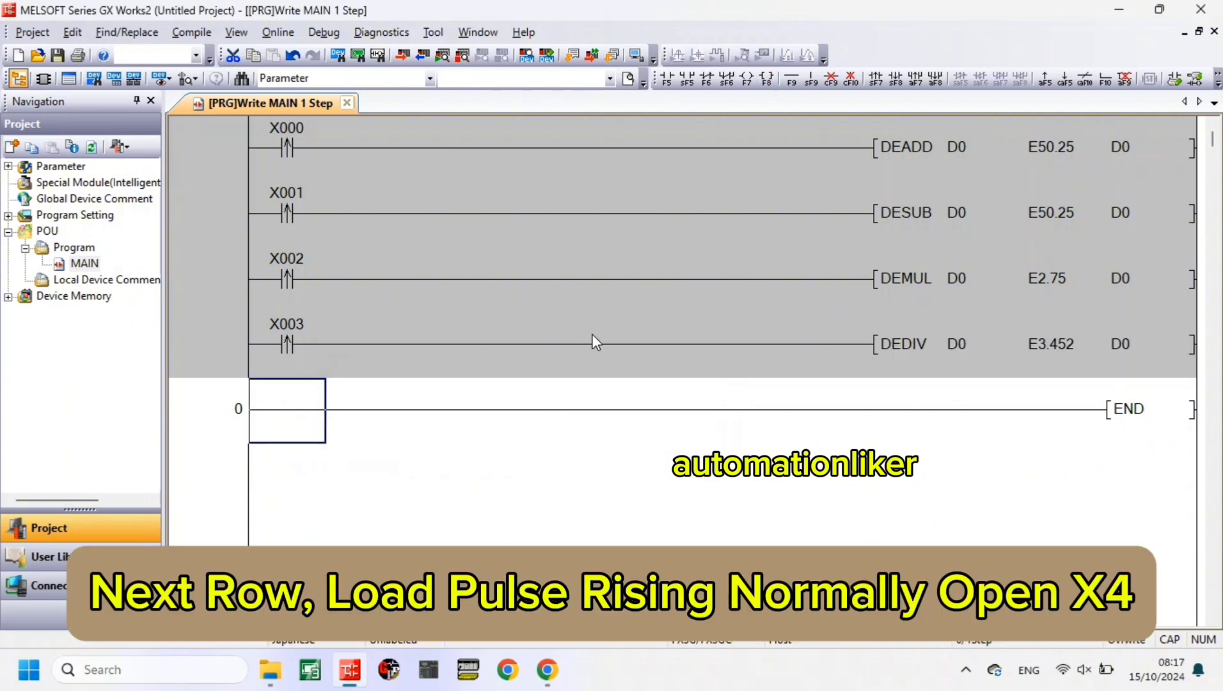
- Add a fifth rung with a rising-pulse contact X4 driving the application instruction DEMOV E0 D0
{"action": "key", "text": "shift+F7"}
{"action": "type", "text": "x4"}
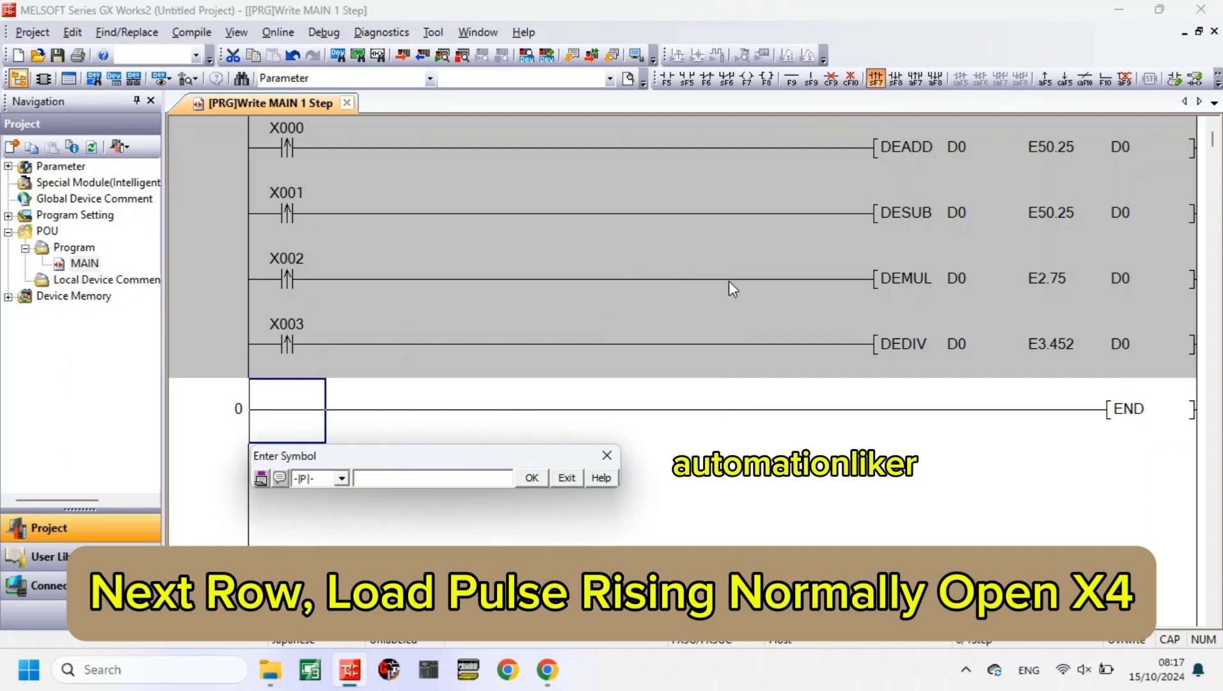
{"action": "key", "text": "Return"}
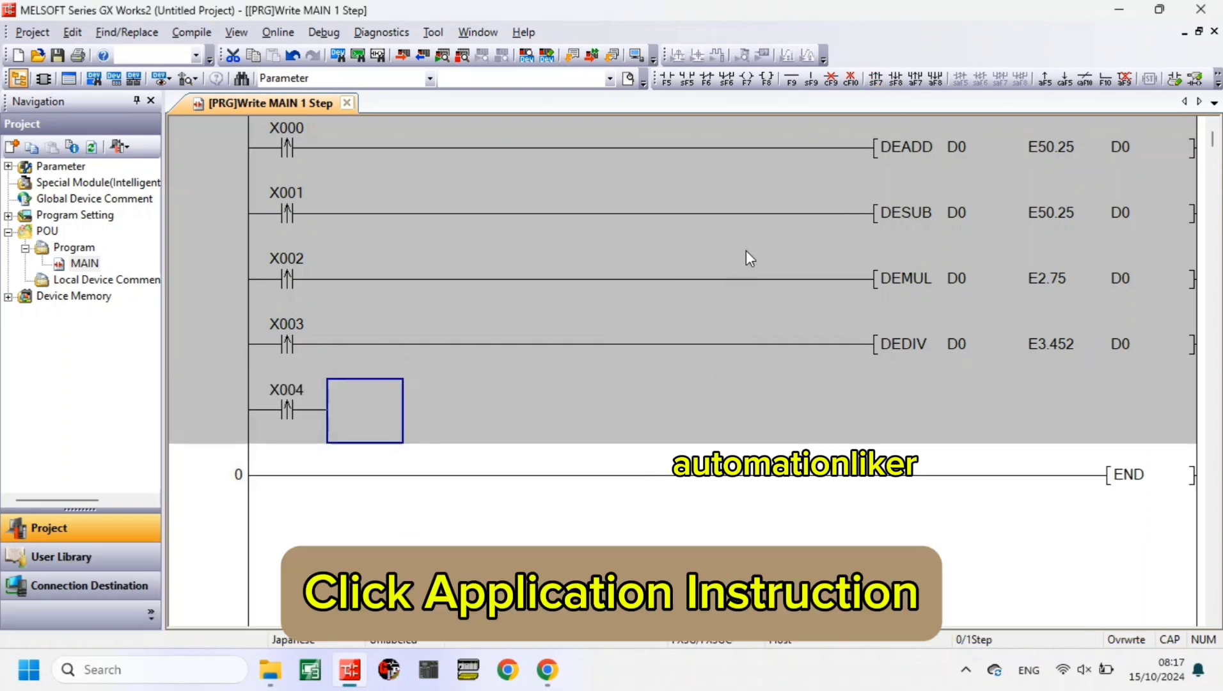
{"action": "left_click", "coordinate": [770, 75]}
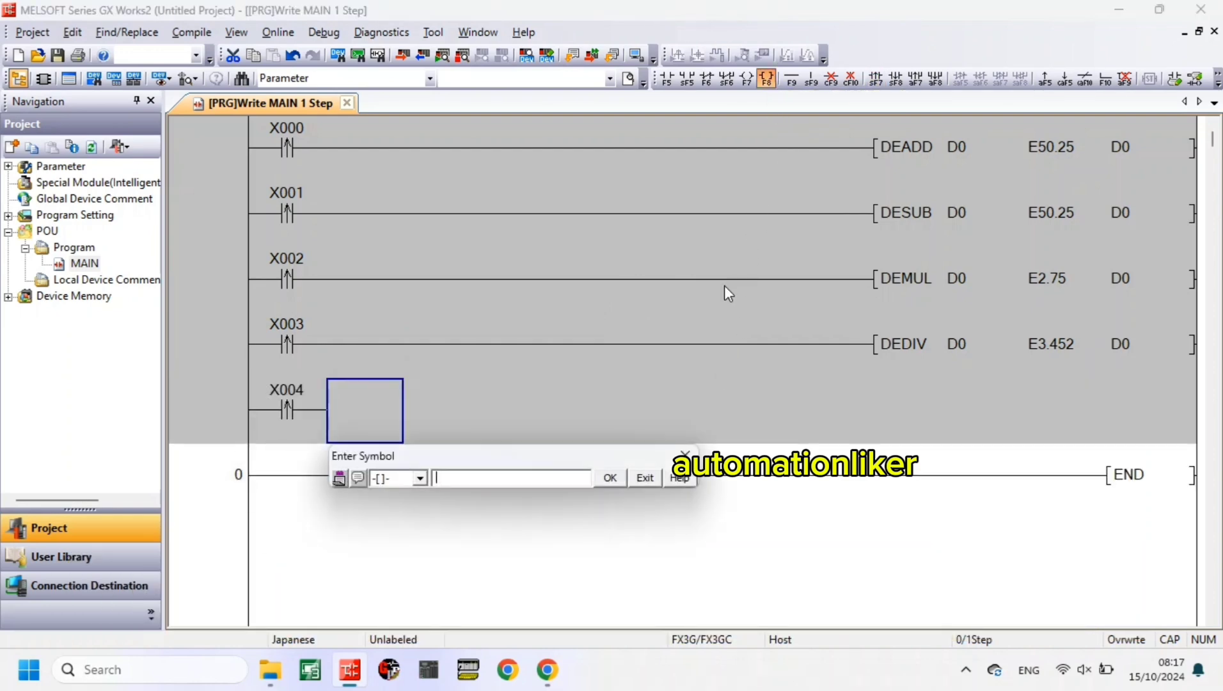
{"action": "type", "text": "DEMOV "}
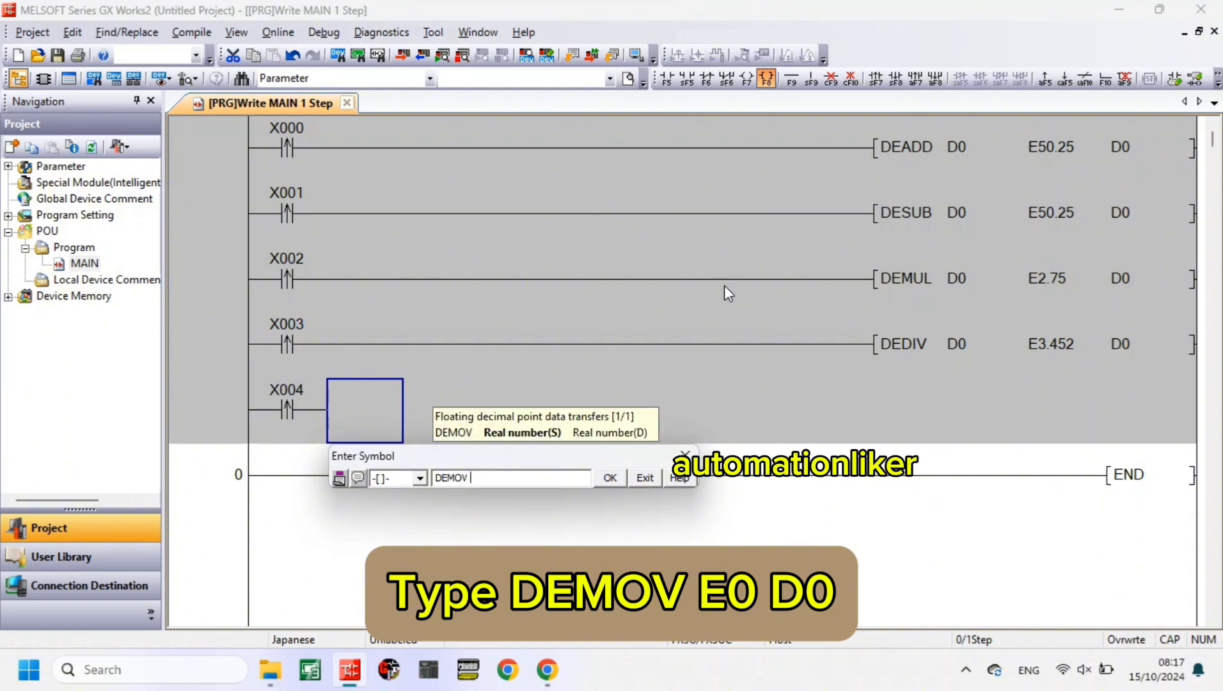
{"action": "type", "text": "E0 "}
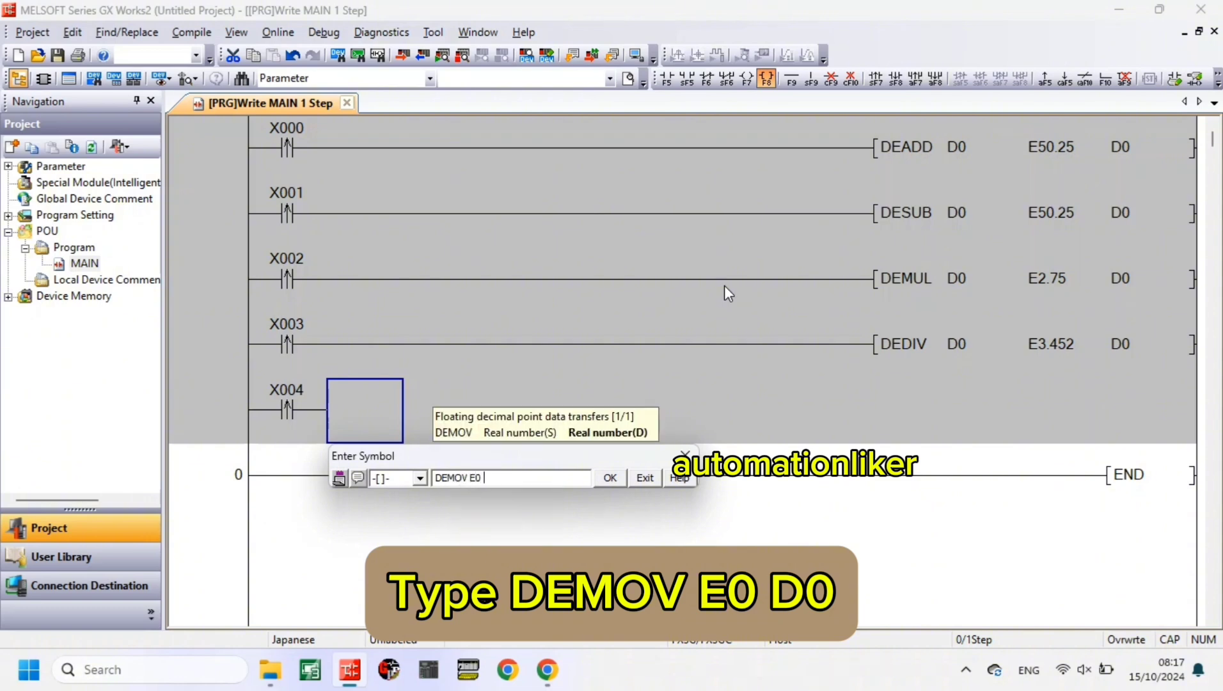
{"action": "type", "text": "D0"}
{"action": "key", "text": "Return"}
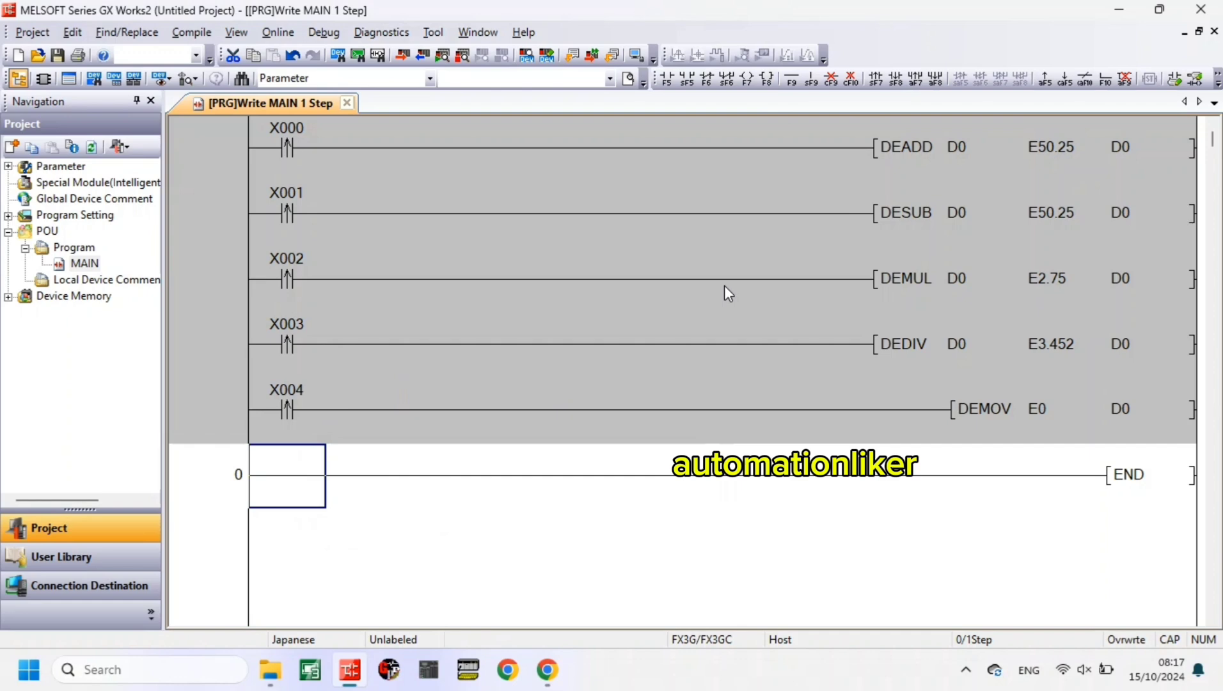
- Add a sixth rung with a rising-pulse contact X5 driving the application instruction DEMOV E100.5 D0
{"action": "left_click", "coordinate": [875, 80]}
{"action": "type", "text": "X005"}
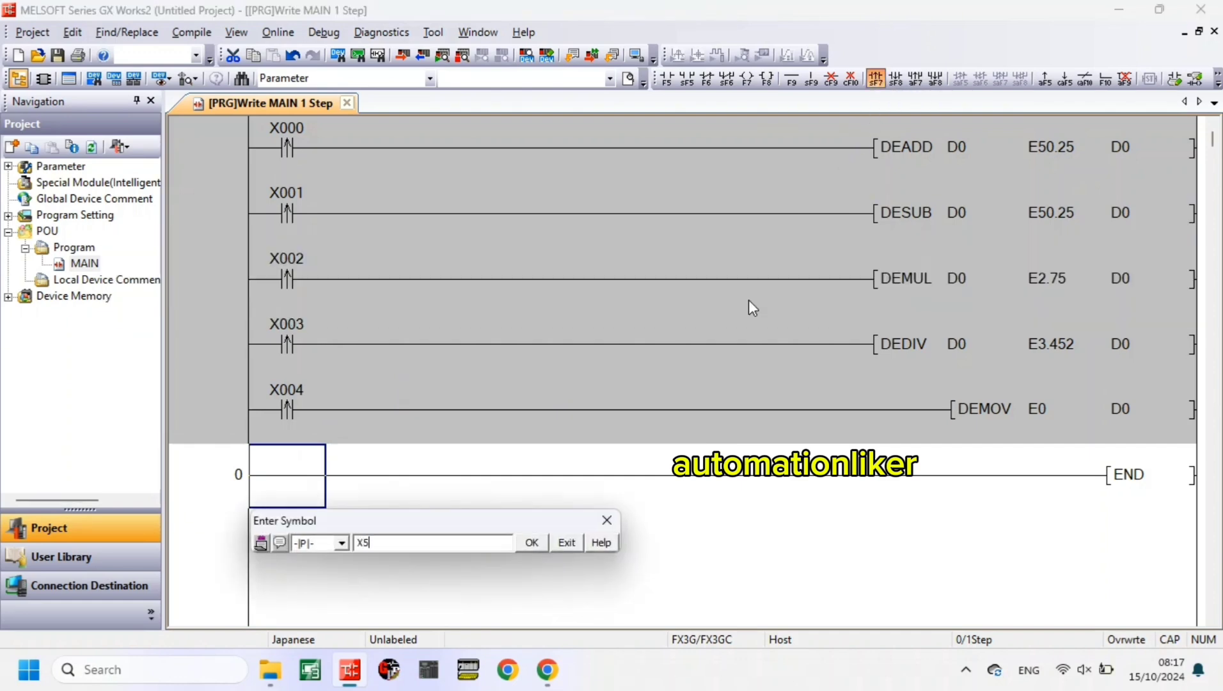
{"action": "key", "text": "Return"}
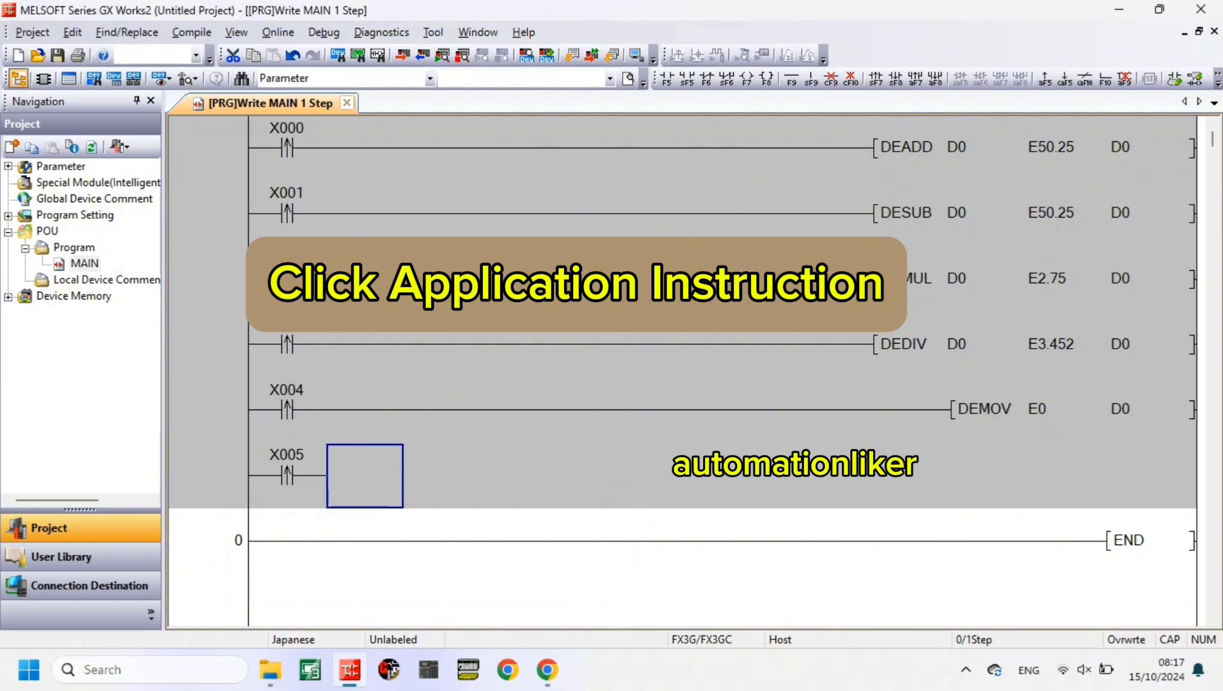
{"action": "key", "text": "F8"}
{"action": "type", "text": "DE"}
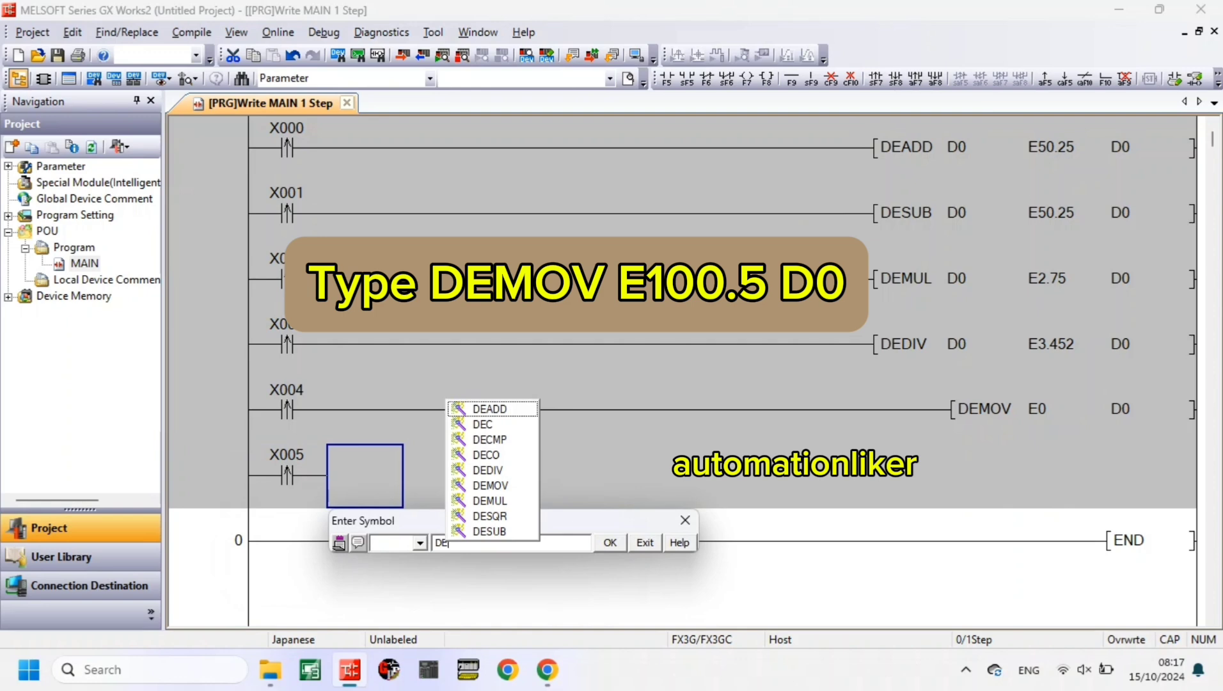
{"action": "type", "text": "MOV E"}
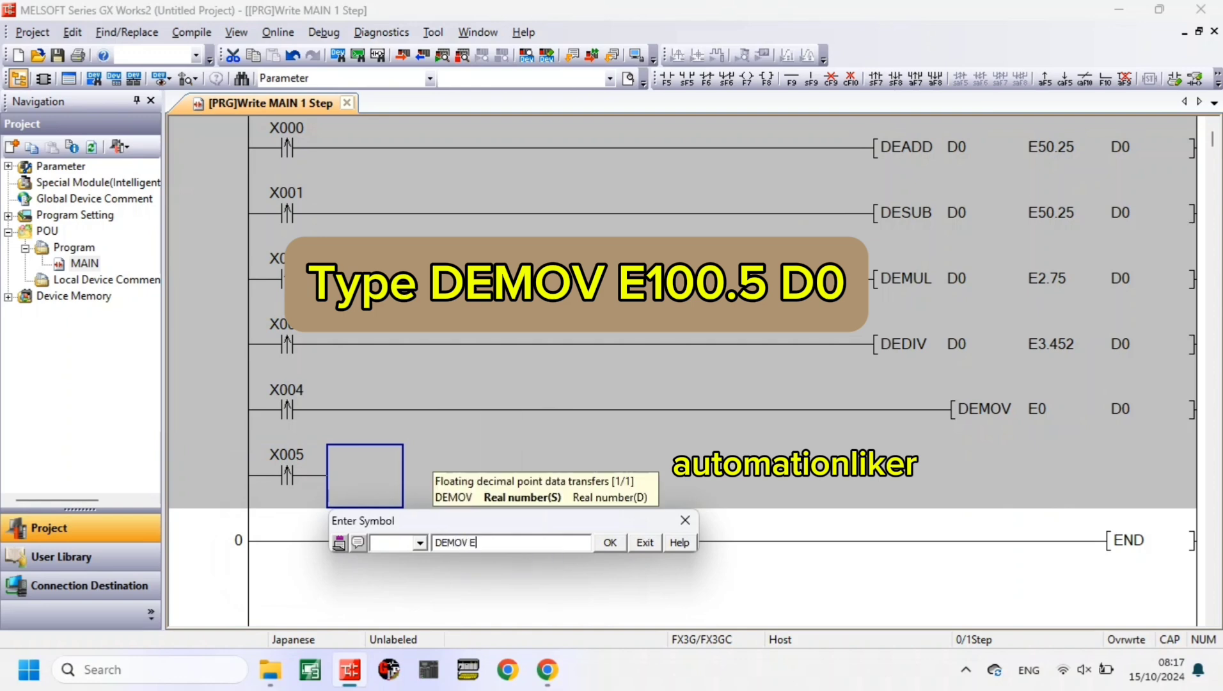
{"action": "type", "text": "100.5 D0"}
{"action": "key", "text": "Return"}
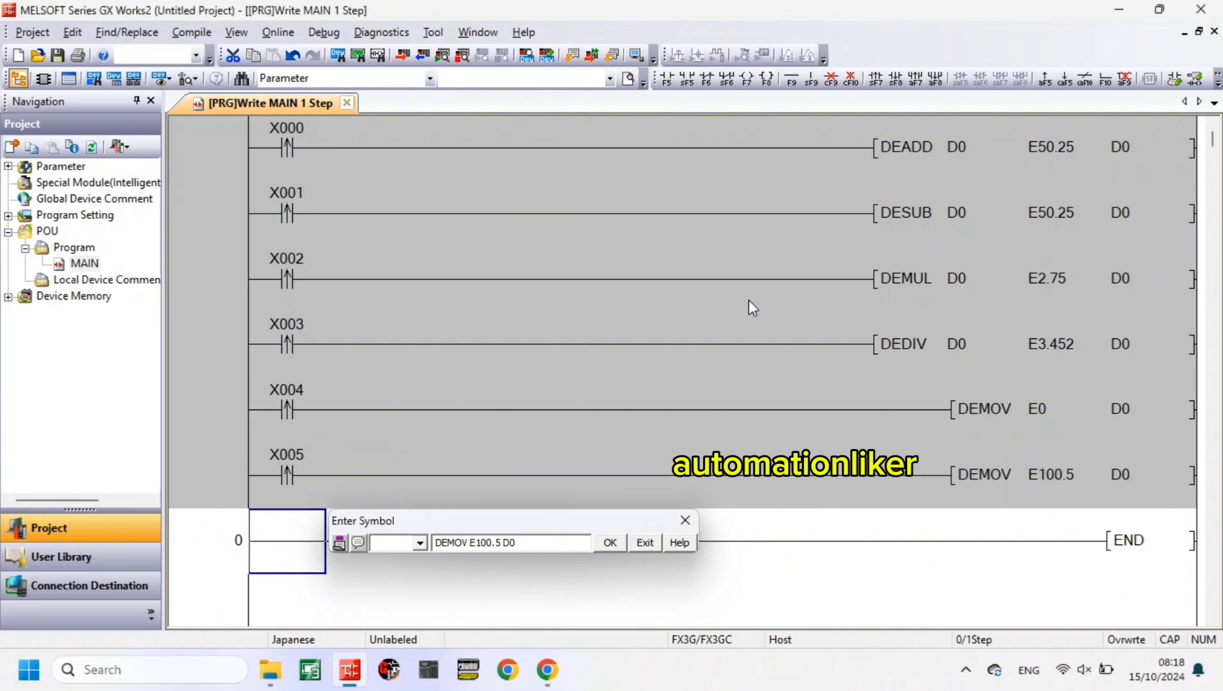
- Build the ladder program and start its simulation, closing the PLC write dialog and minimizing the simulator window
{"action": "left_click", "coordinate": [192, 33]}
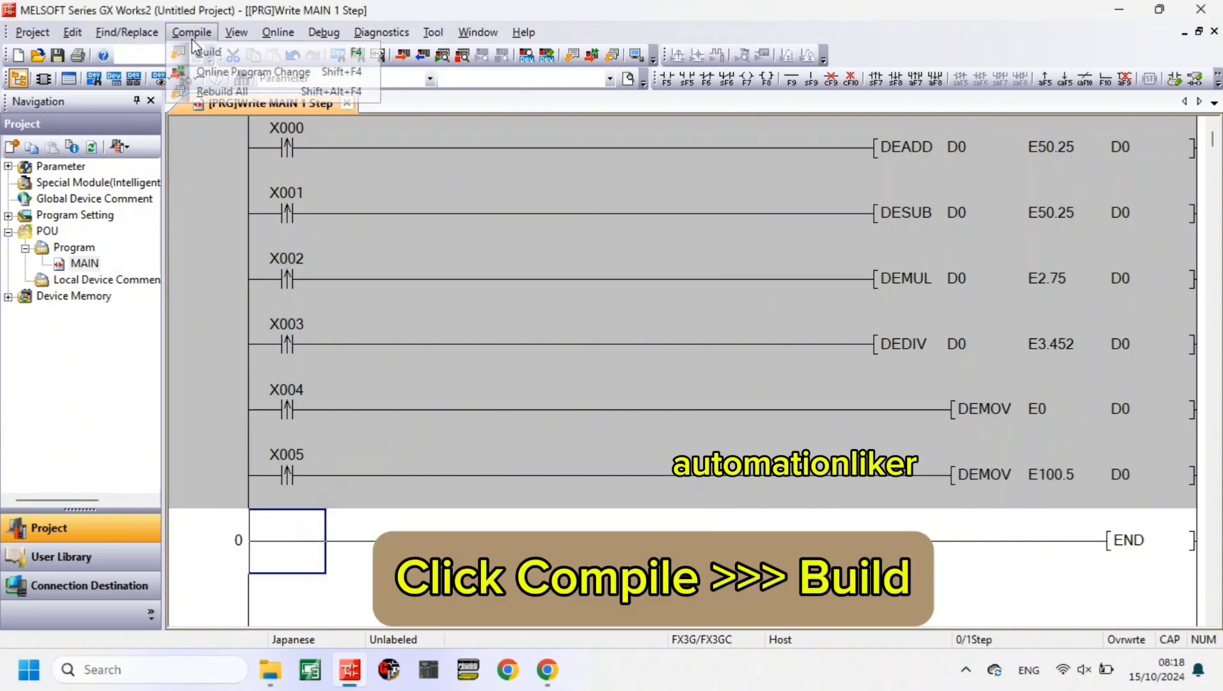
{"action": "left_click", "coordinate": [208, 51]}
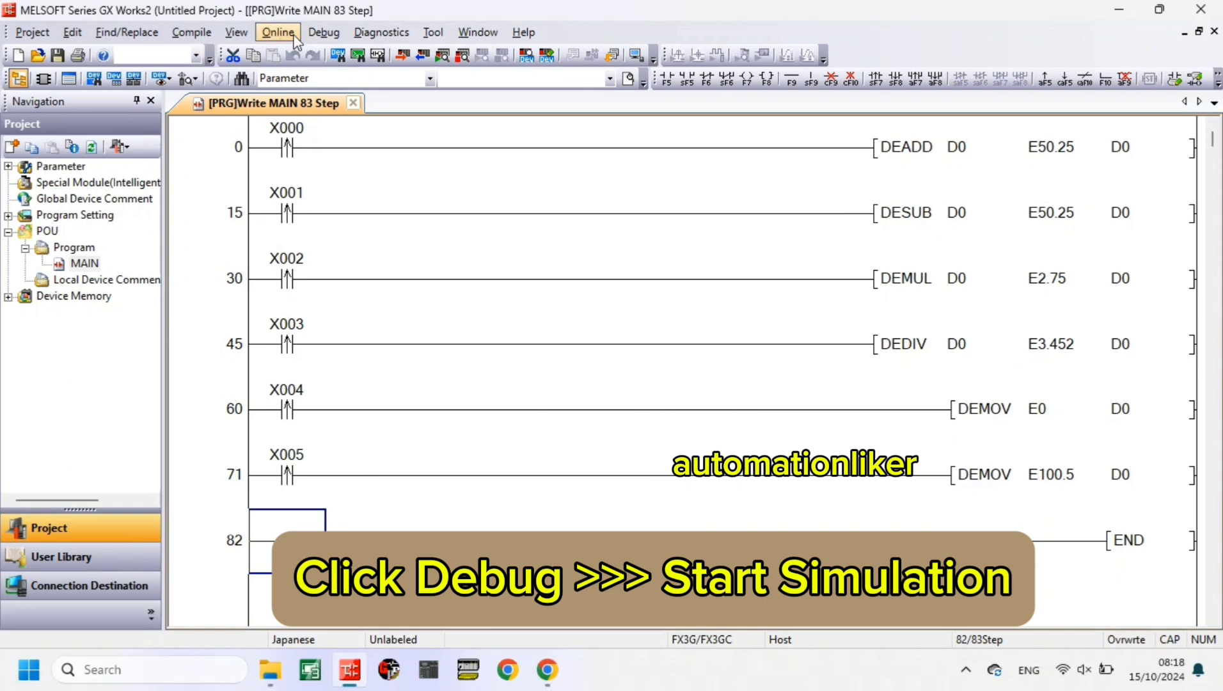
{"action": "left_click", "coordinate": [323, 32]}
{"action": "left_click", "coordinate": [371, 50]}
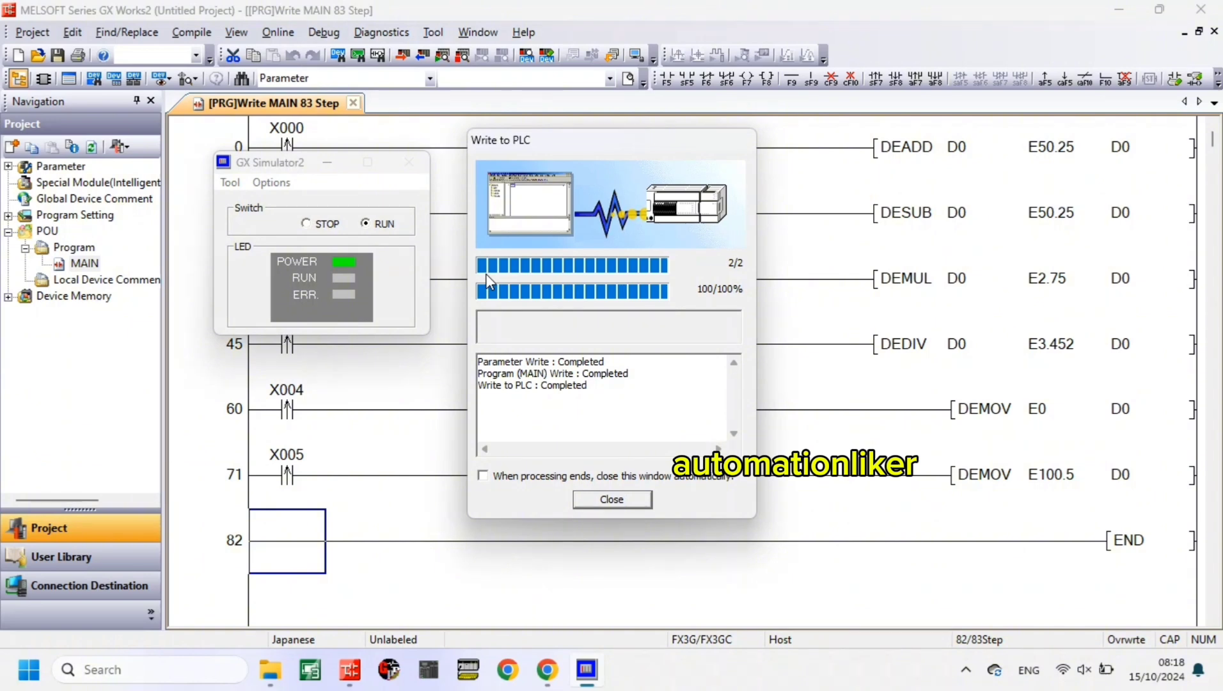
{"action": "left_click", "coordinate": [609, 504]}
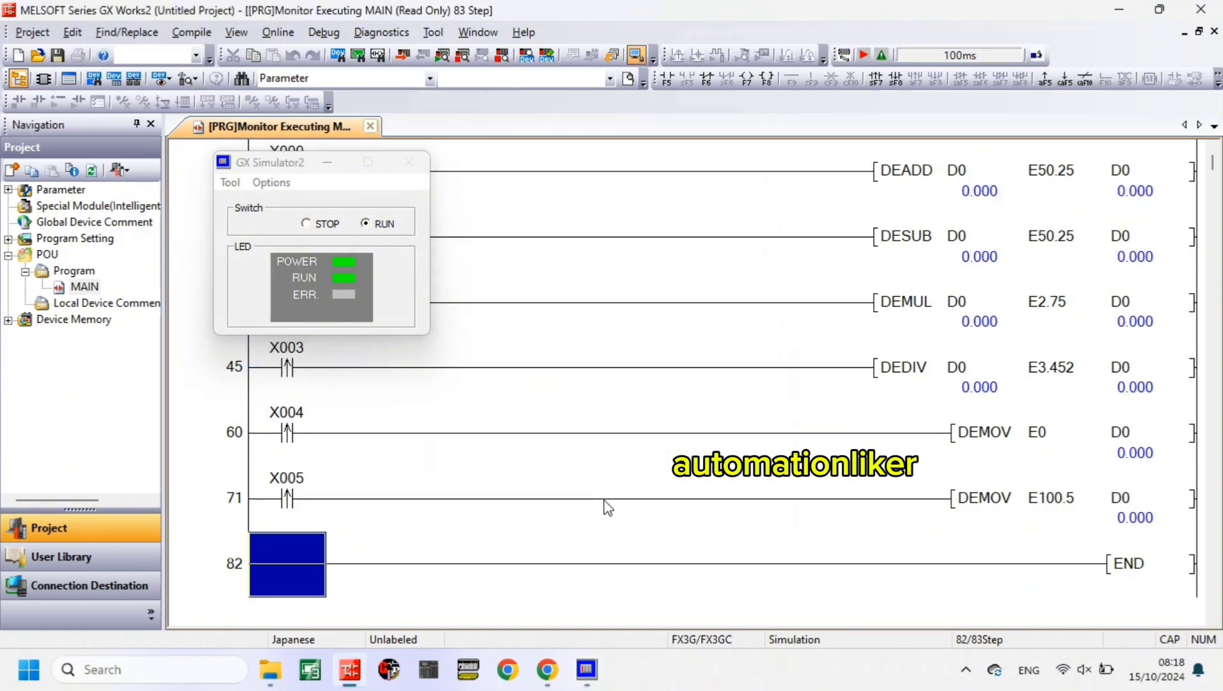
{"action": "left_click", "coordinate": [327, 164]}
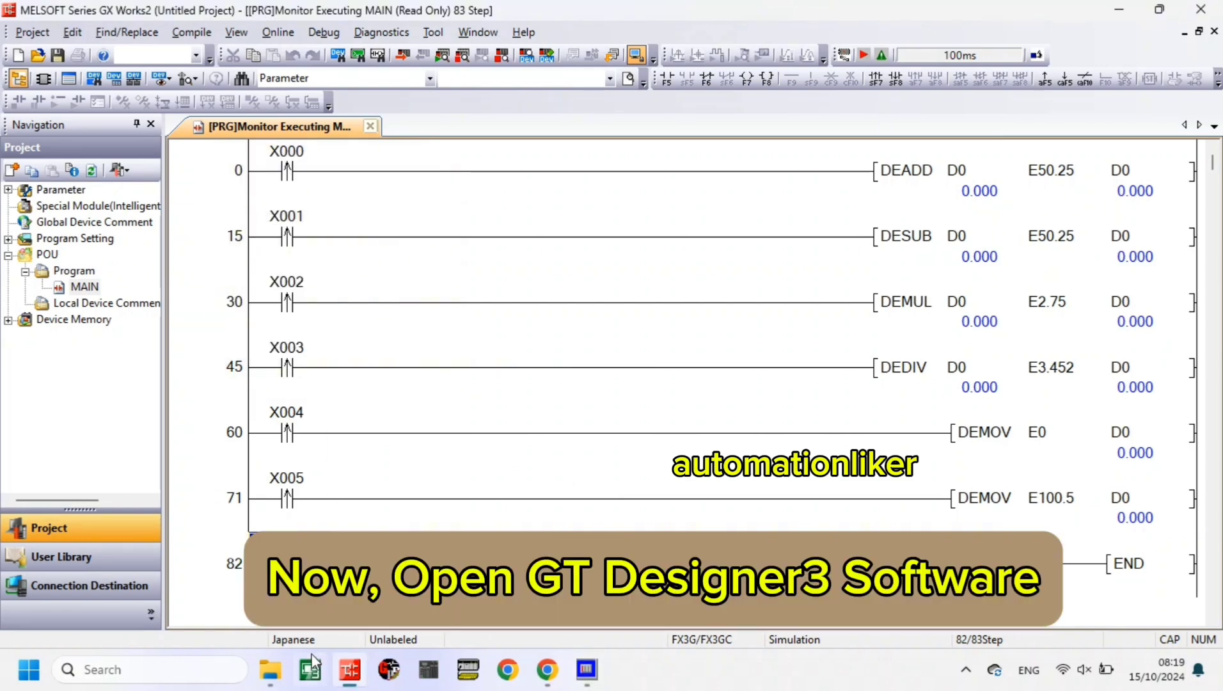
- Switch to GT Designer3 and start a new GOT2000 GT27**-V (640x480) project, accepting the default system, Ethernet:Multi communication and screen switching settings
{"action": "left_click", "coordinate": [311, 670]}
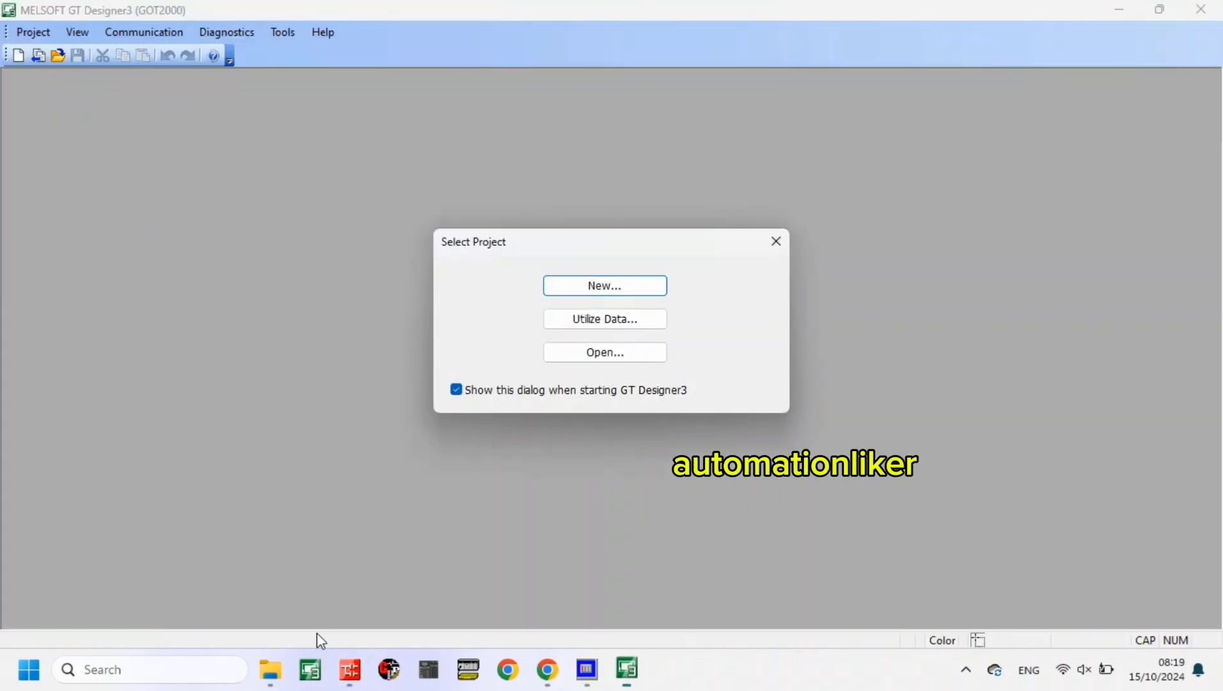
{"action": "left_click", "coordinate": [591, 297]}
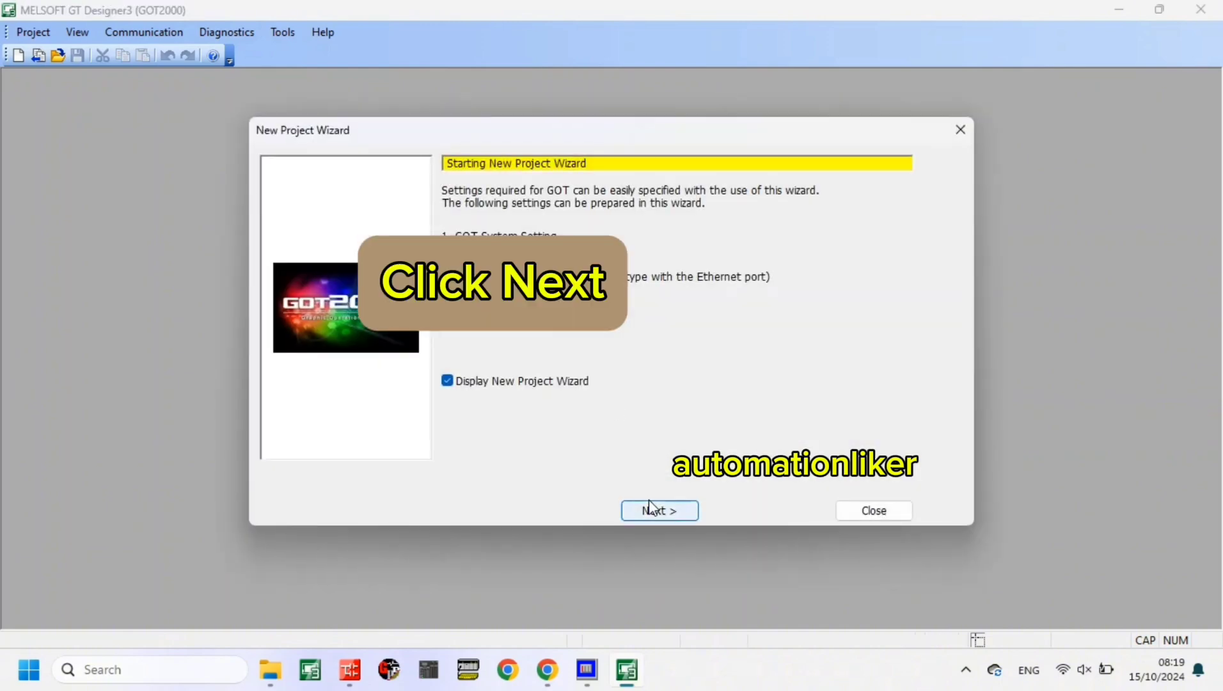
{"action": "left_click", "coordinate": [650, 510]}
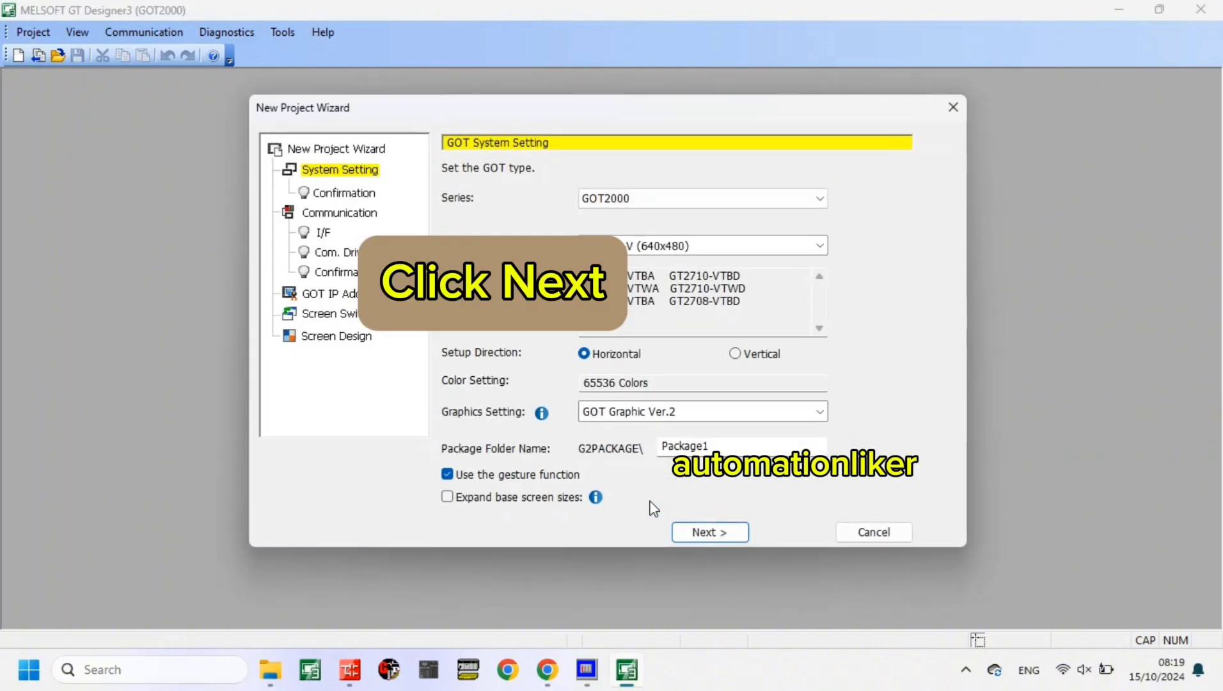
{"action": "left_click", "coordinate": [697, 533]}
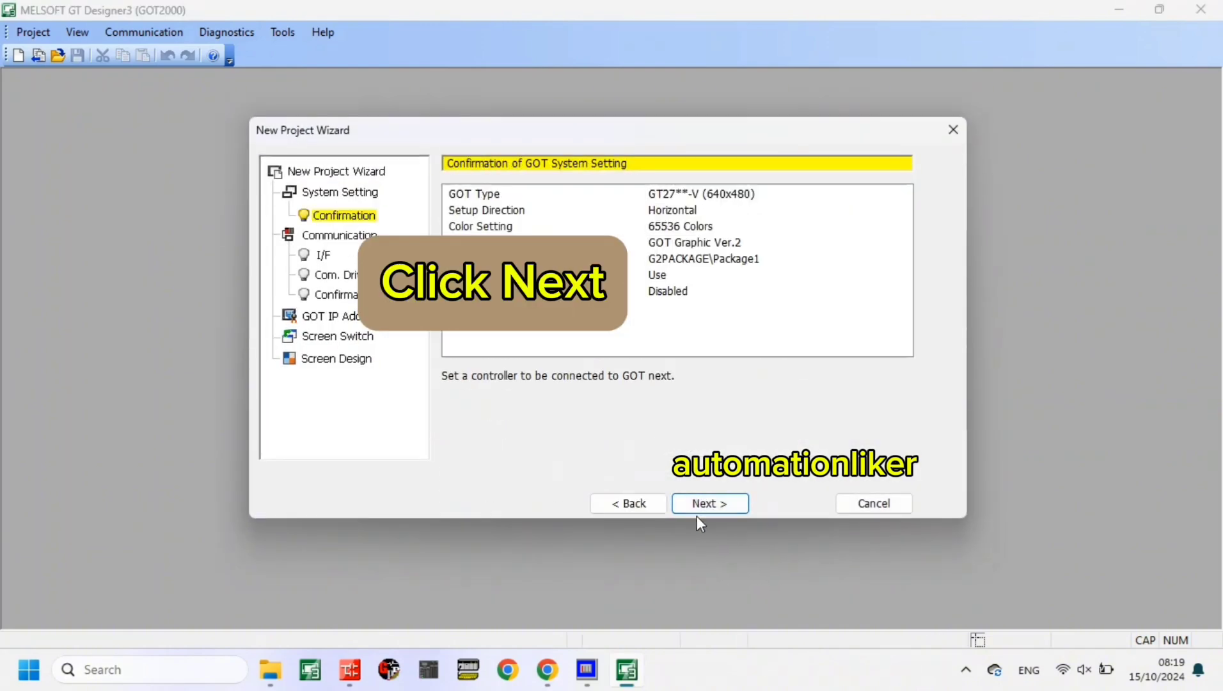
{"action": "left_click", "coordinate": [695, 511]}
{"action": "left_click", "coordinate": [693, 509]}
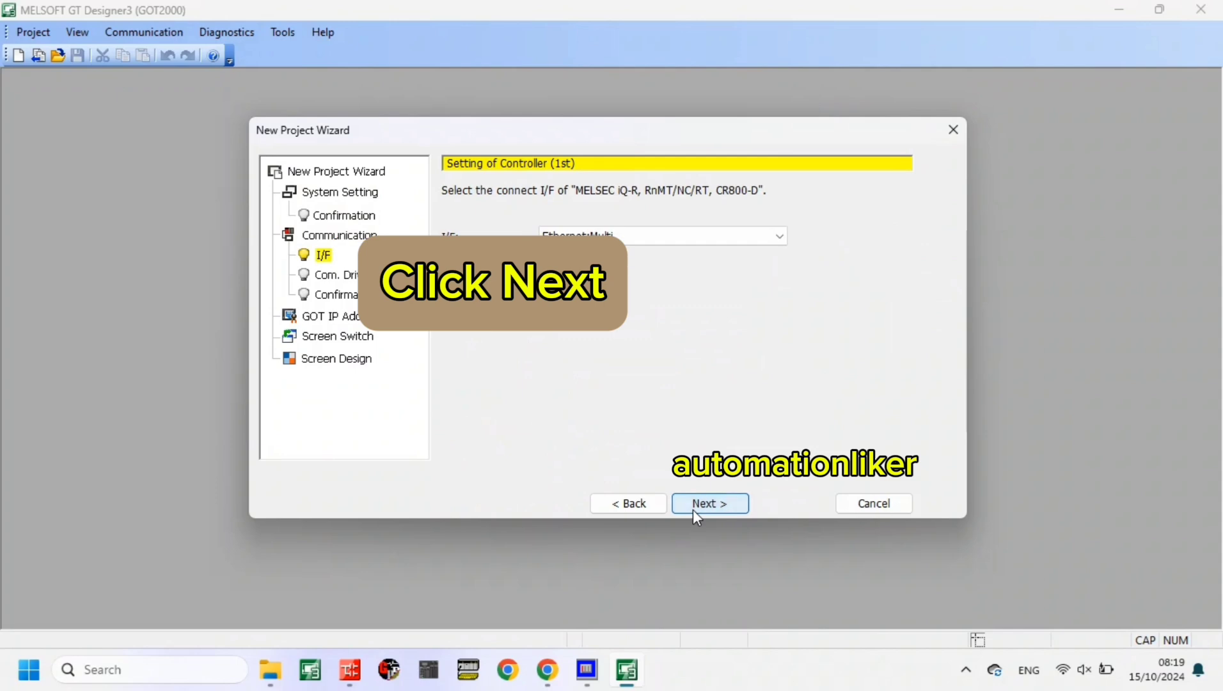
{"action": "left_click", "coordinate": [693, 509]}
{"action": "left_click", "coordinate": [699, 507]}
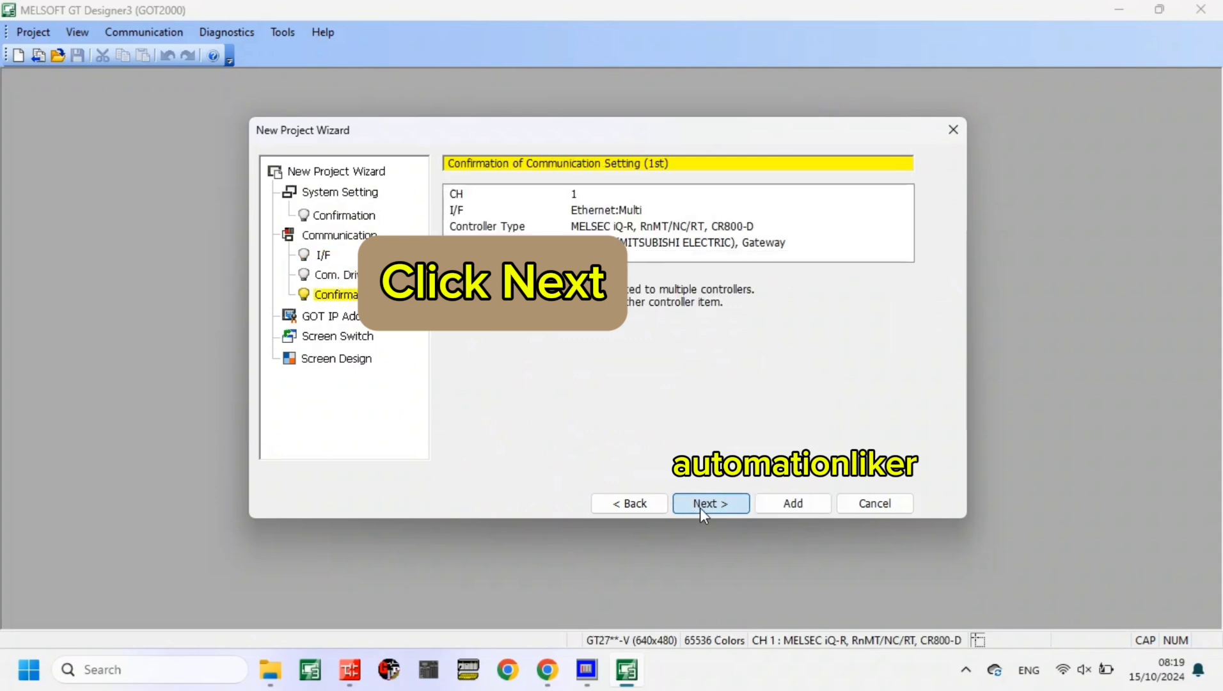
{"action": "left_click", "coordinate": [699, 508]}
{"action": "left_click", "coordinate": [699, 510]}
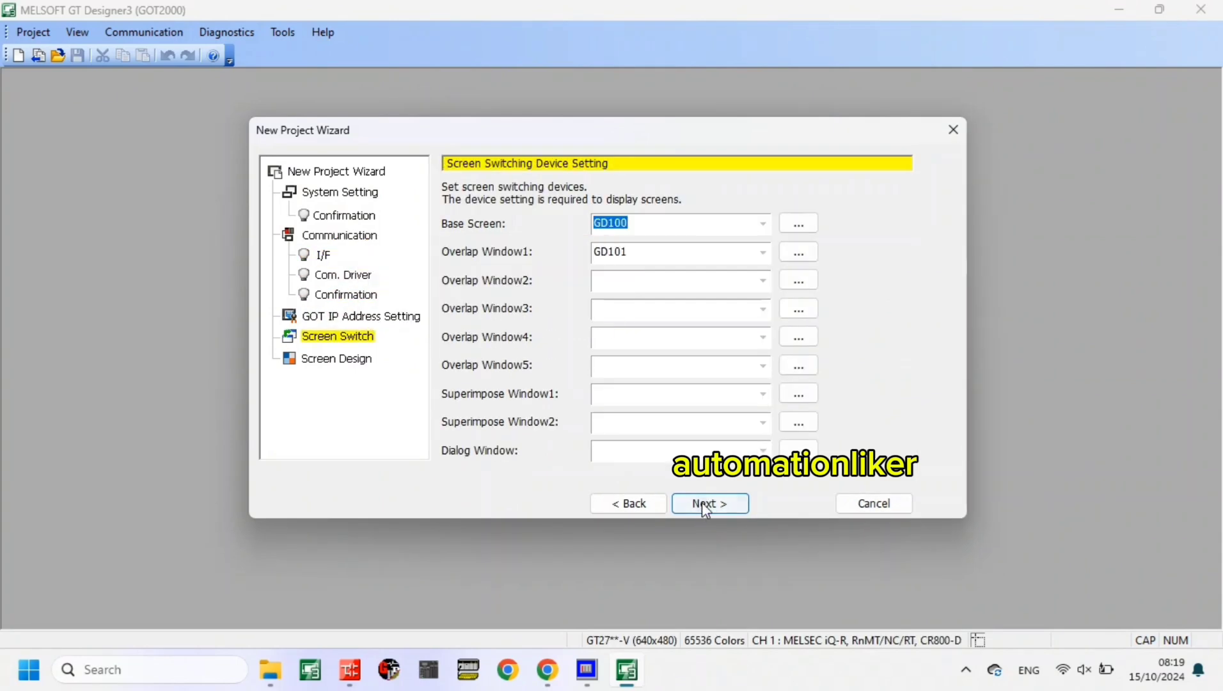
{"action": "left_click", "coordinate": [701, 503]}
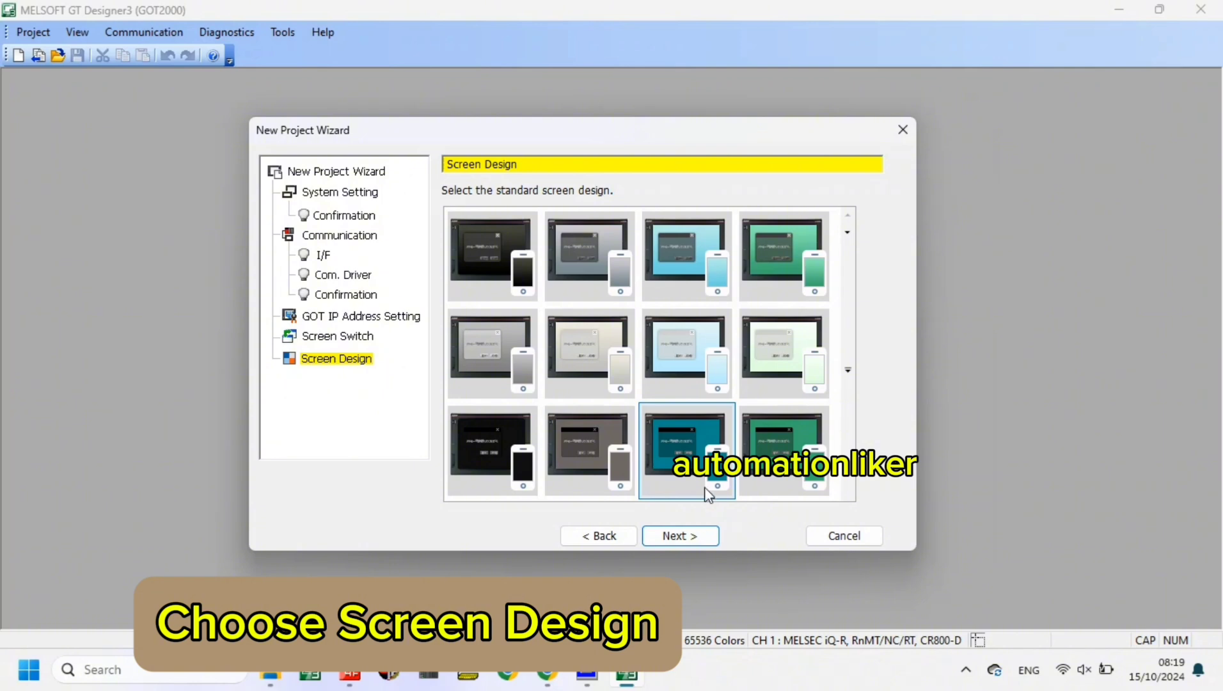
- Choose the pale green standard screen design in the second row and finish the new project wizard
{"action": "left_click", "coordinate": [817, 373]}
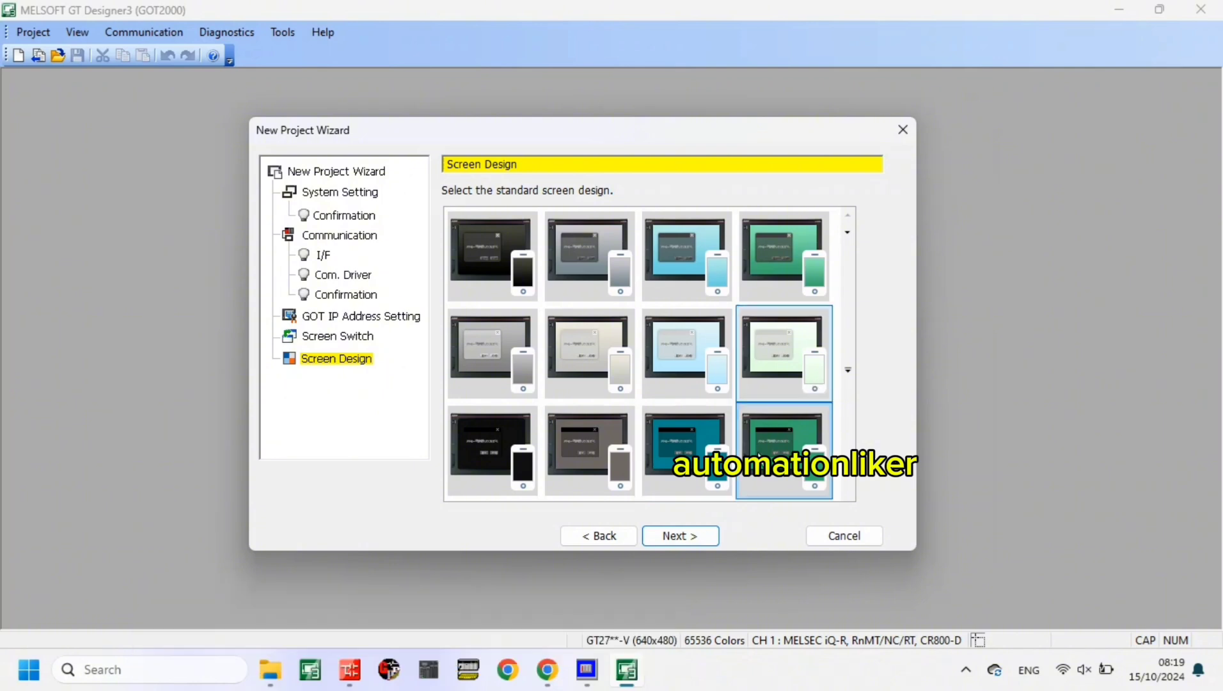
{"action": "left_click", "coordinate": [693, 538]}
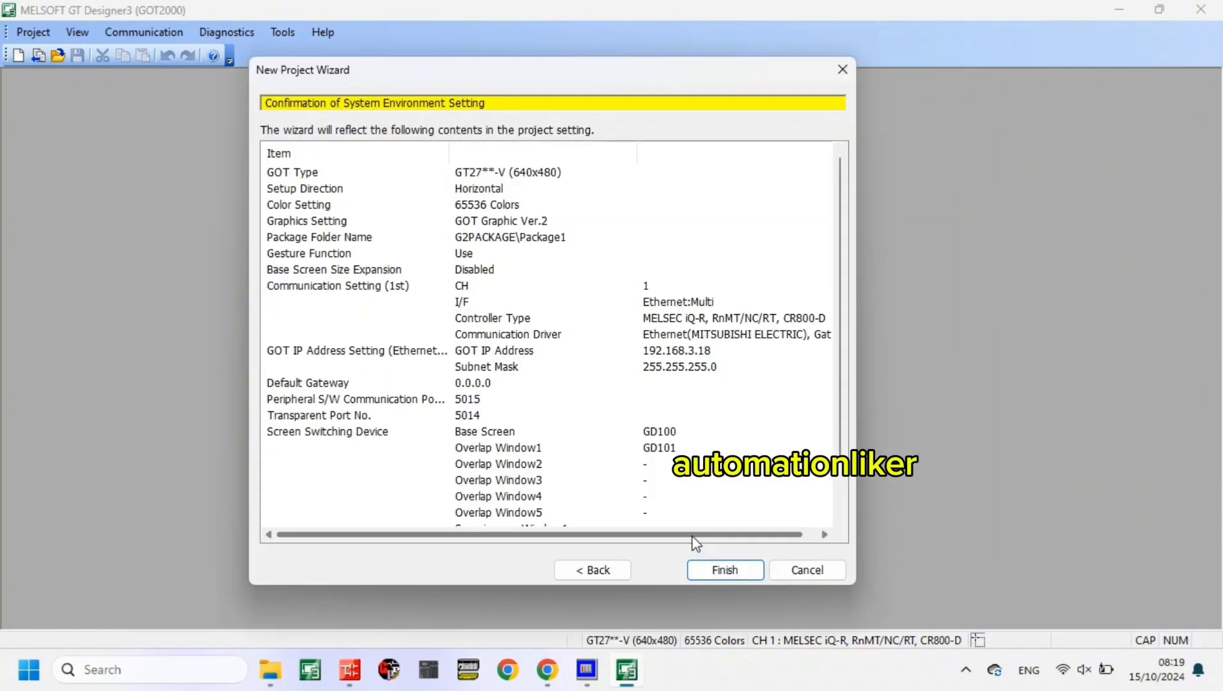
{"action": "left_click", "coordinate": [718, 570]}
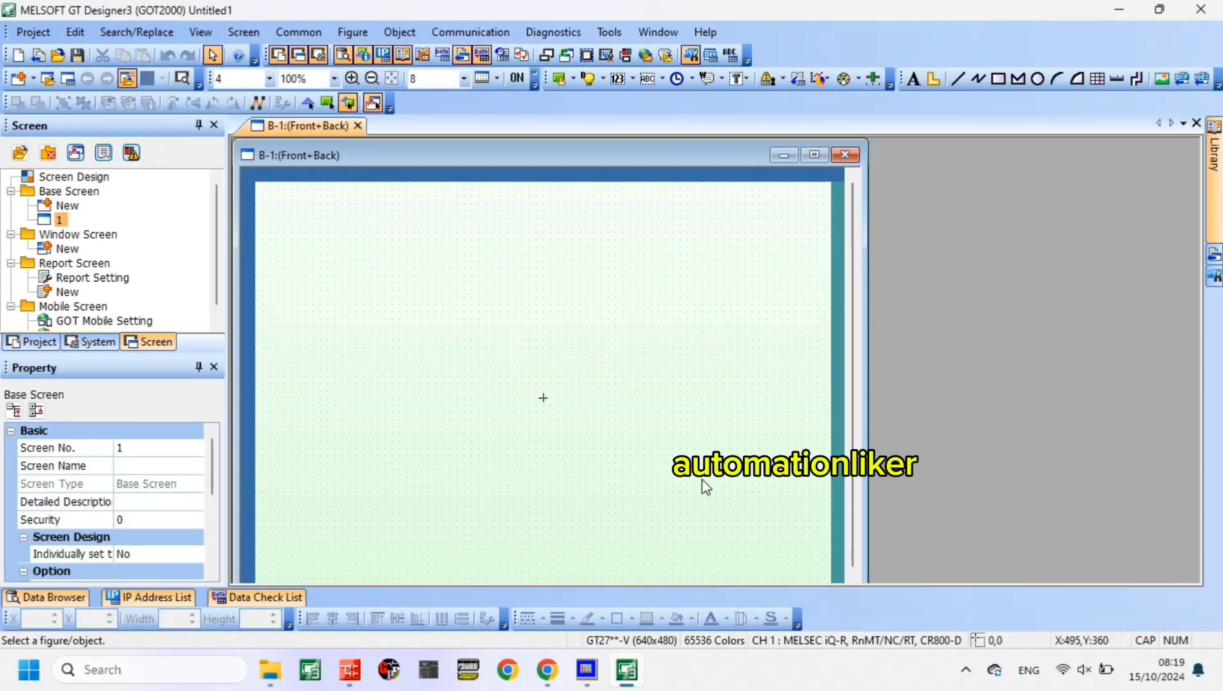
- Place a switch about 73 by 53 near the base screen's upper left corner and give it a momentary bit action on X0
{"action": "left_click_drag", "start_coordinate": [371, 206], "coordinate": [437, 253]}
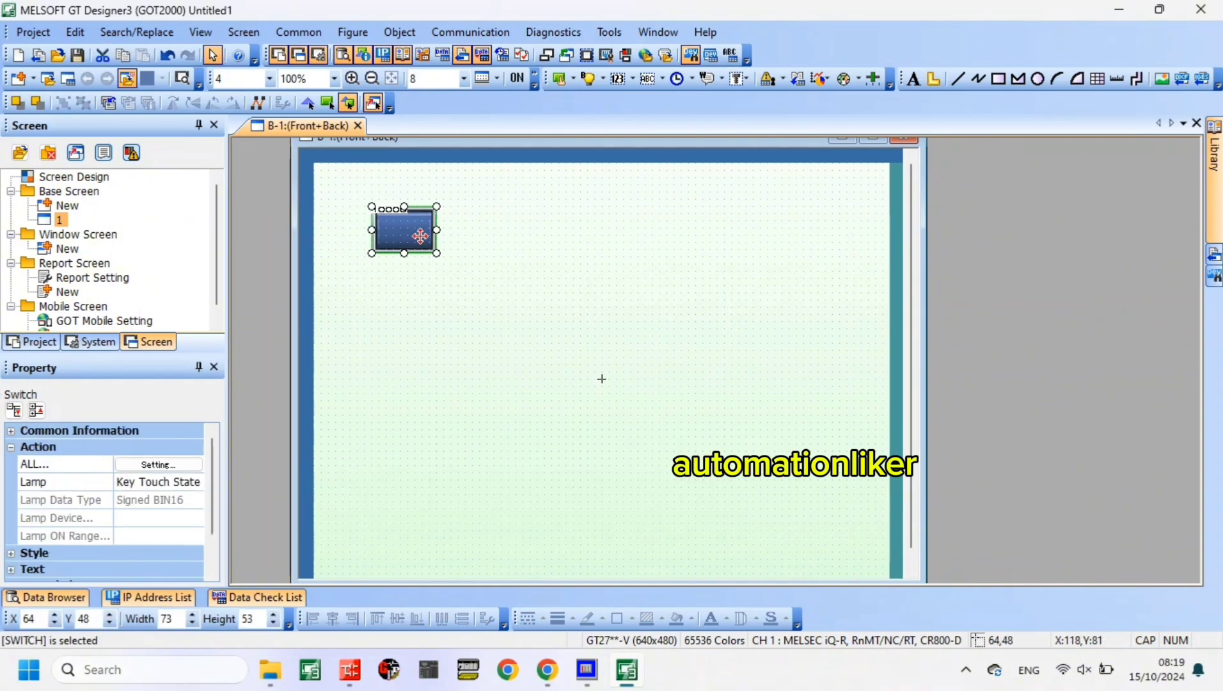
{"action": "double_click", "coordinate": [420, 236]}
{"action": "left_click", "coordinate": [829, 126]}
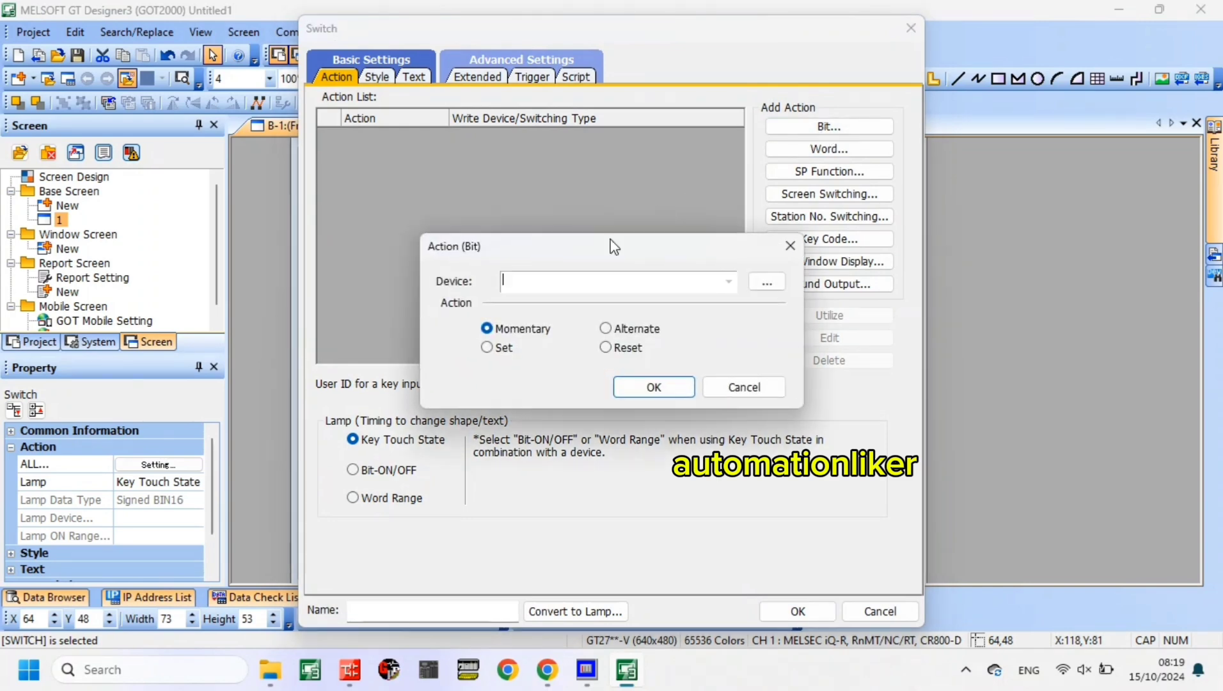
{"action": "type", "text": "X0"}
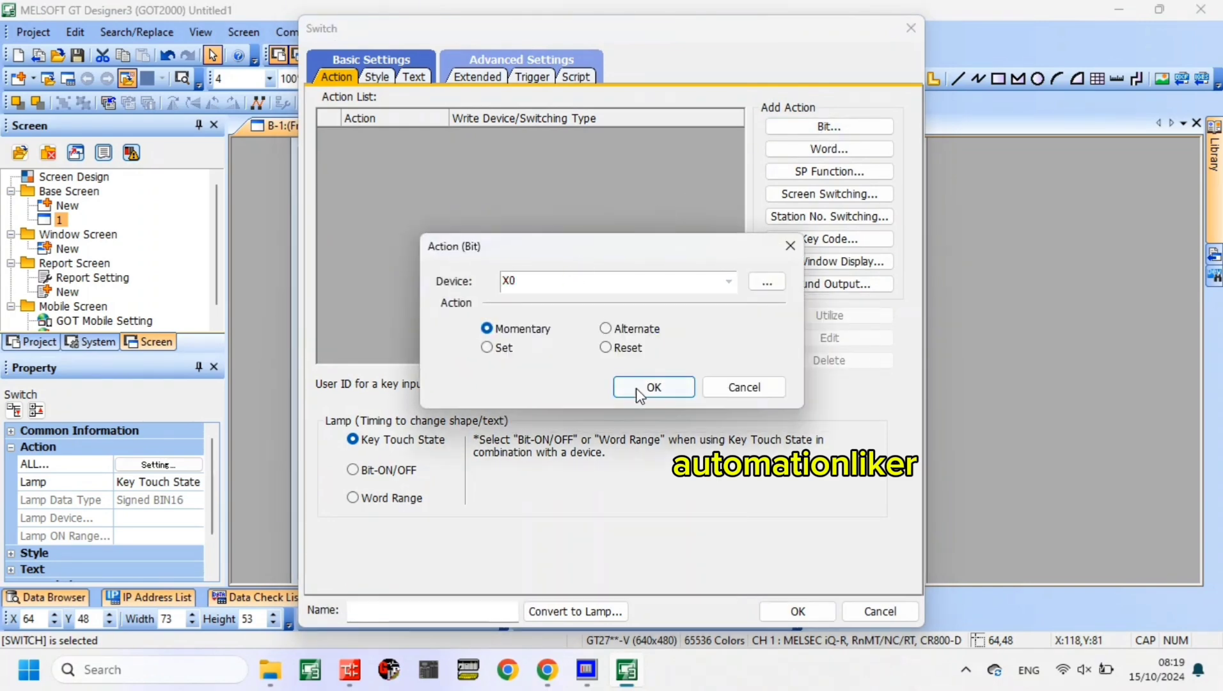
{"action": "left_click", "coordinate": [653, 387]}
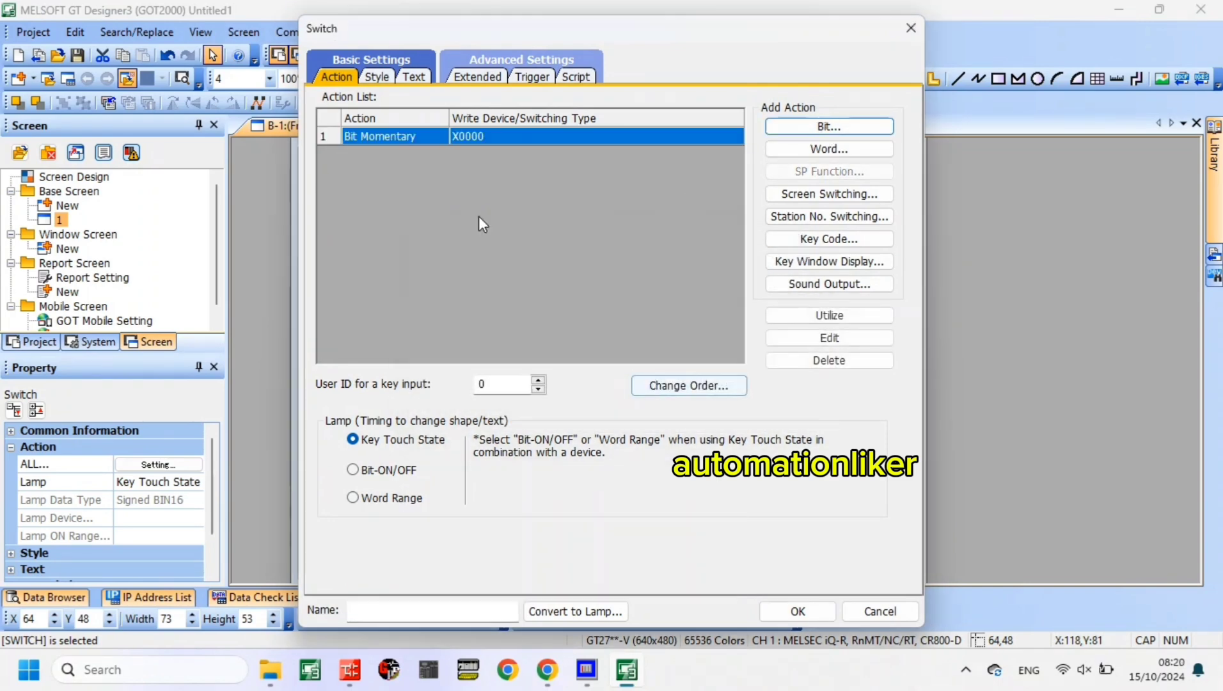
- Set the X0 switch's shape color to Orange for both the Key Touch OFF and Key Touch ON states
{"action": "left_click", "coordinate": [378, 76]}
{"action": "left_click", "coordinate": [738, 233]}
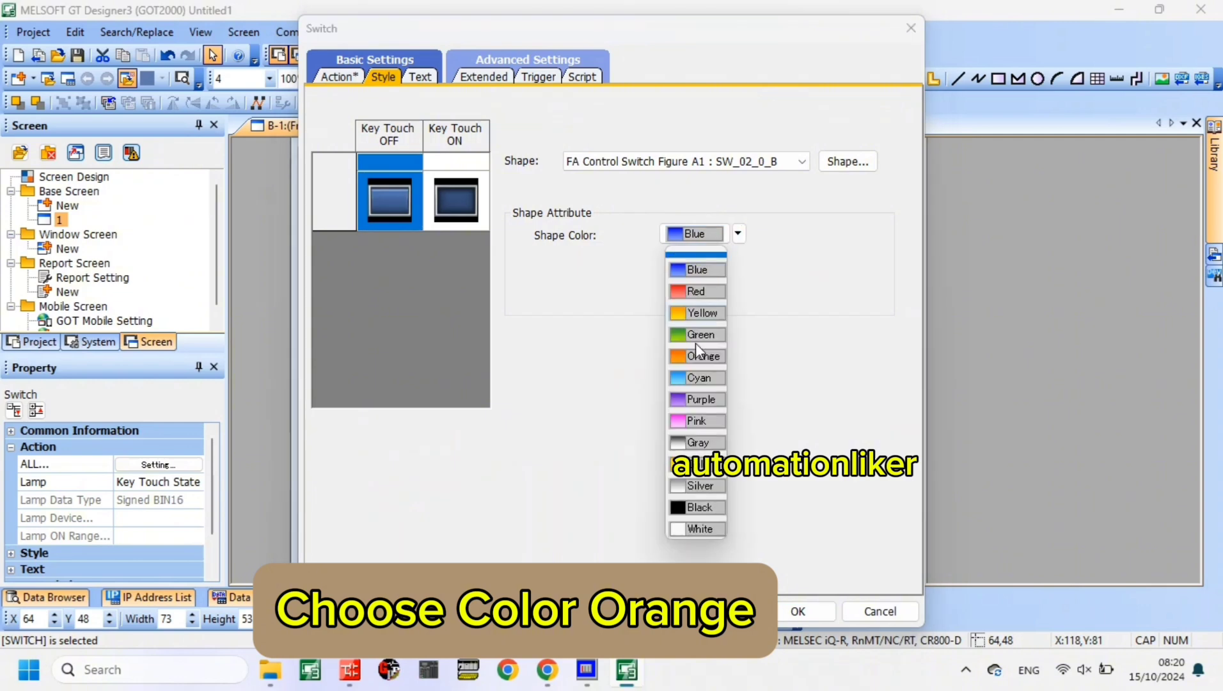
{"action": "left_click", "coordinate": [697, 358]}
{"action": "left_click", "coordinate": [455, 191]}
{"action": "left_click", "coordinate": [739, 233]}
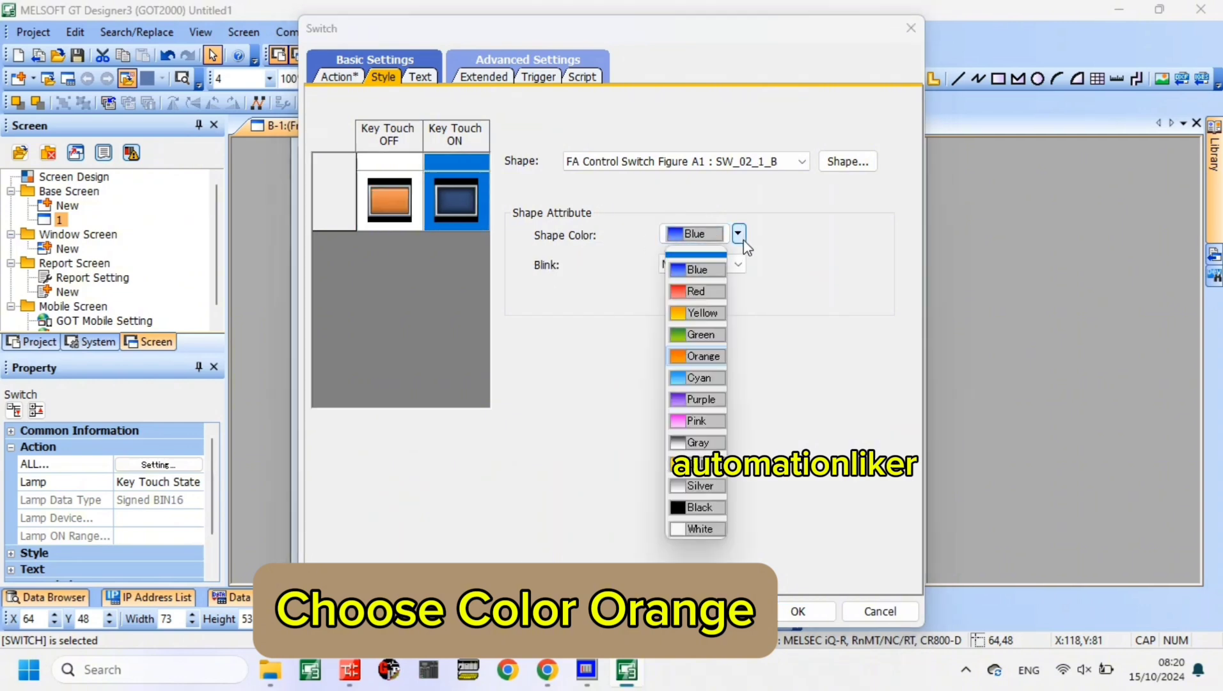
{"action": "left_click", "coordinate": [691, 360]}
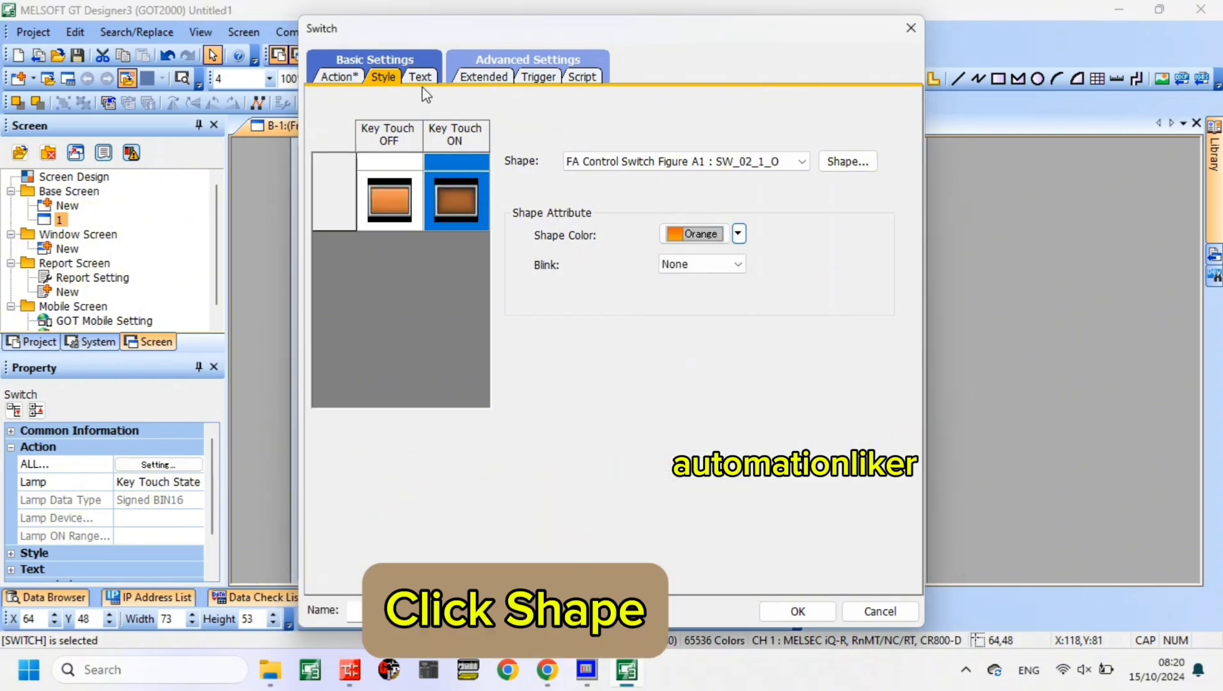
- Change the X0 switch's Key Touch ON shape to the square orange L_02_1_O from FA Control Lamp Figure A1
{"action": "left_click", "coordinate": [847, 161]}
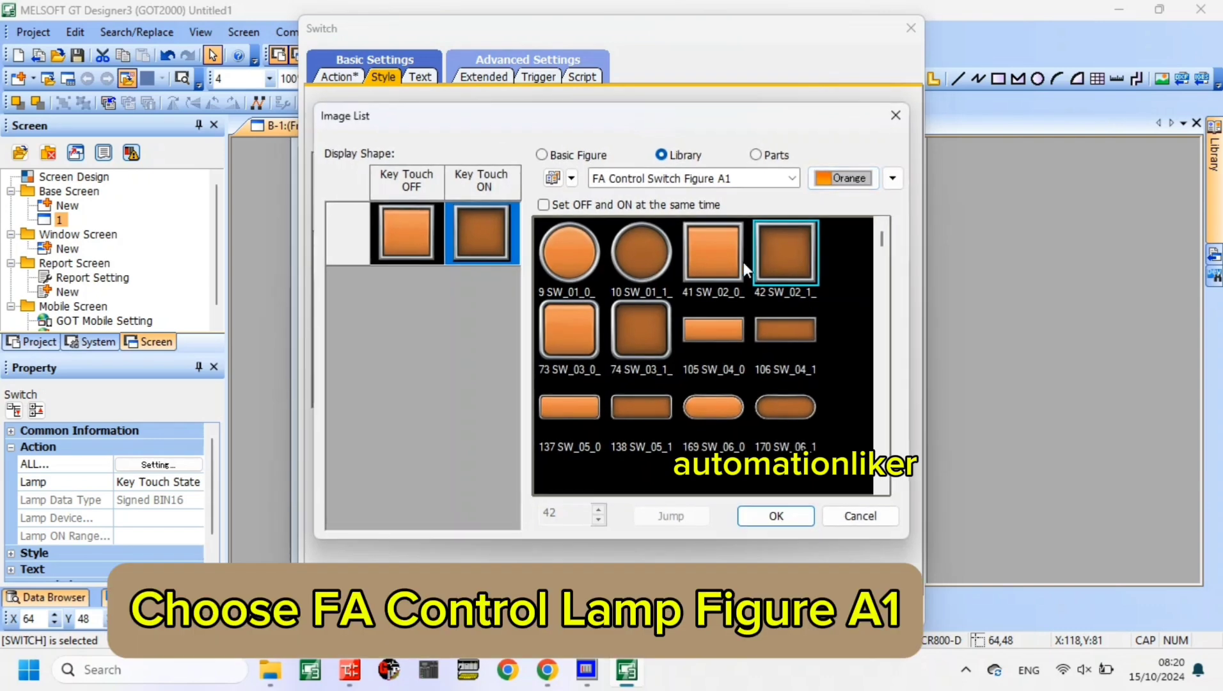
{"action": "left_click", "coordinate": [772, 176]}
{"action": "scroll", "coordinate": [702, 268], "scroll_direction": "up", "scroll_amount": 3}
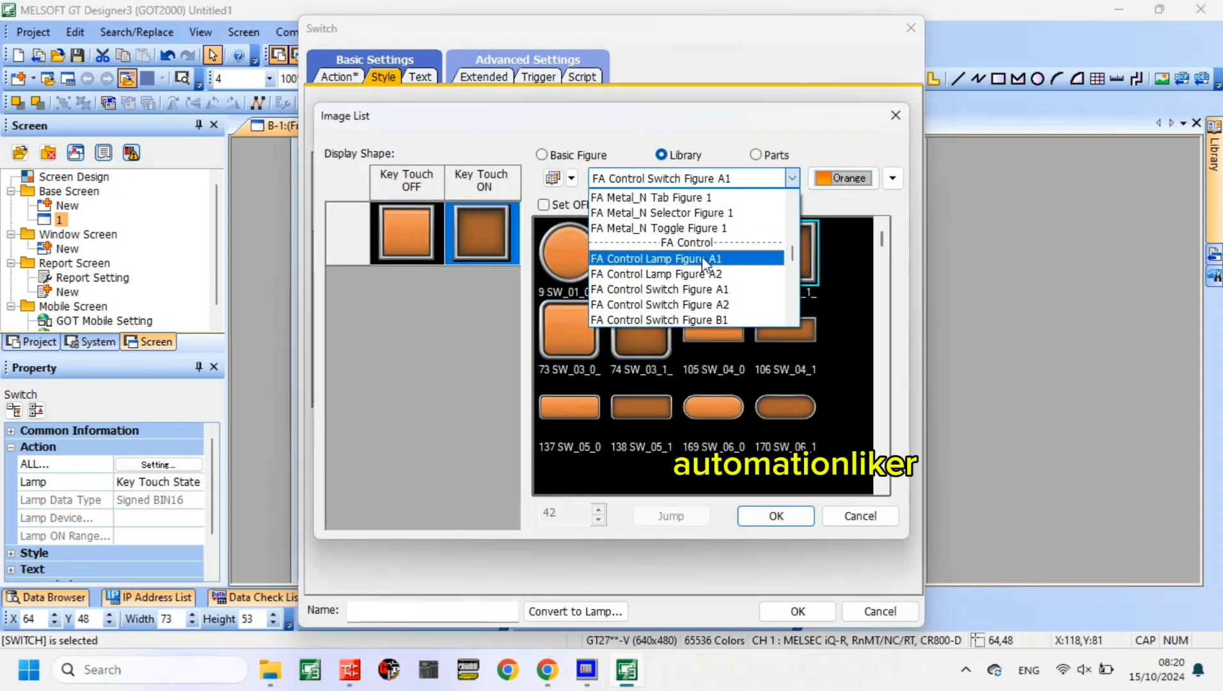
{"action": "left_click", "coordinate": [701, 259]}
{"action": "left_click", "coordinate": [794, 234]}
{"action": "left_click", "coordinate": [776, 515]}
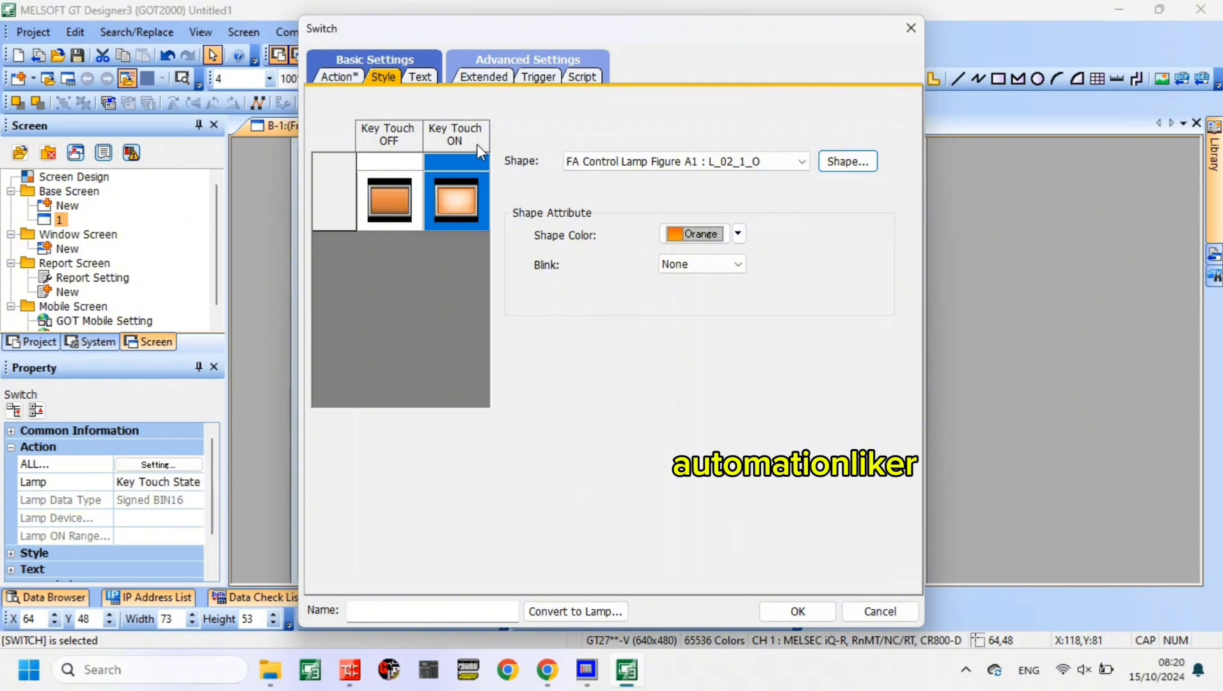
- Label the X0 switch DEADD in black text for both touch states and accept the switch settings
{"action": "left_click", "coordinate": [422, 77]}
{"action": "left_click", "coordinate": [705, 333]}
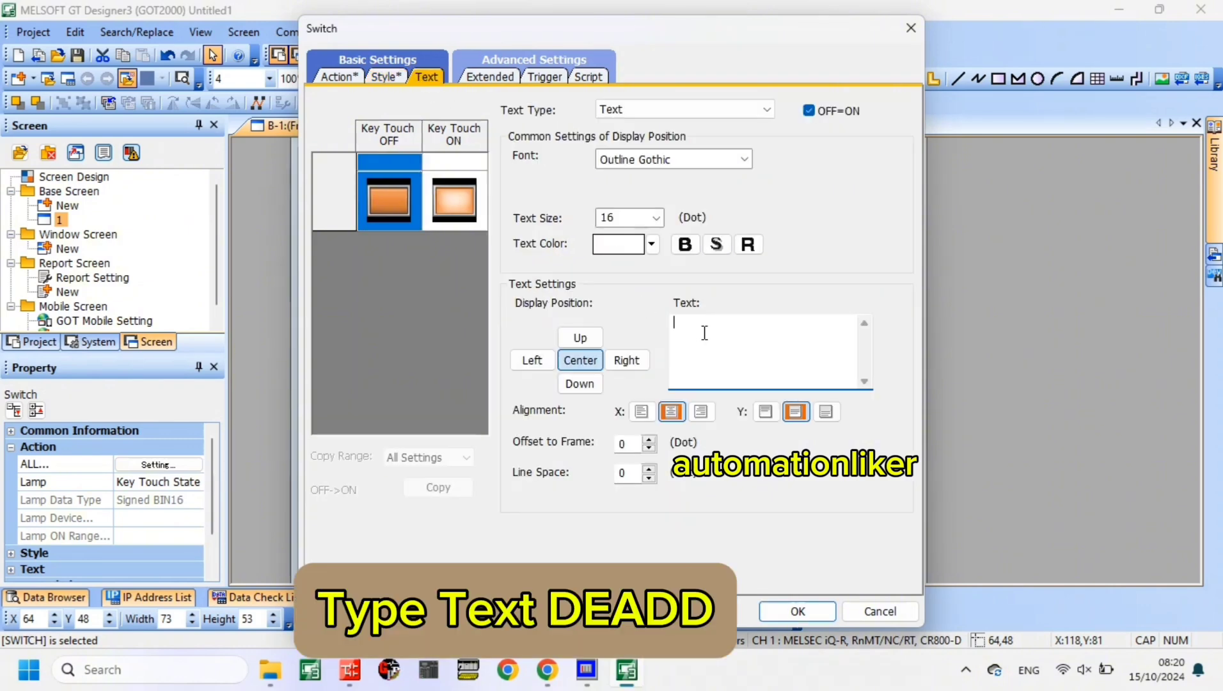
{"action": "type", "text": "DEADD"}
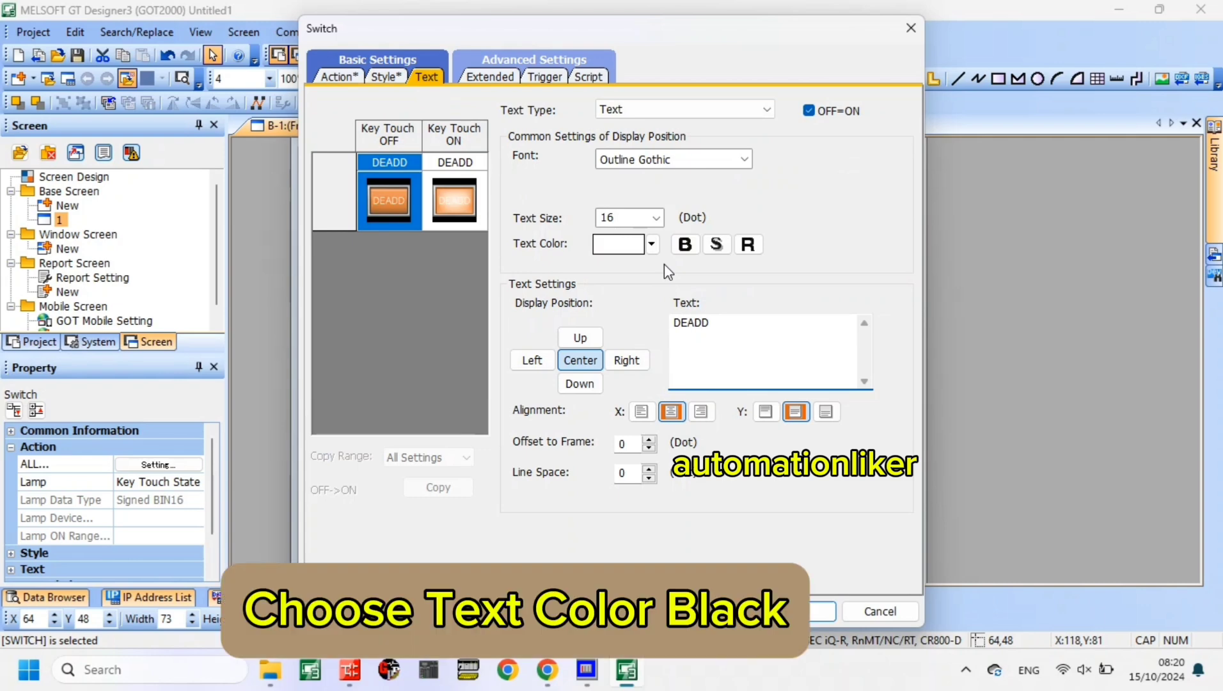
{"action": "left_click", "coordinate": [651, 244]}
{"action": "left_click", "coordinate": [614, 281]}
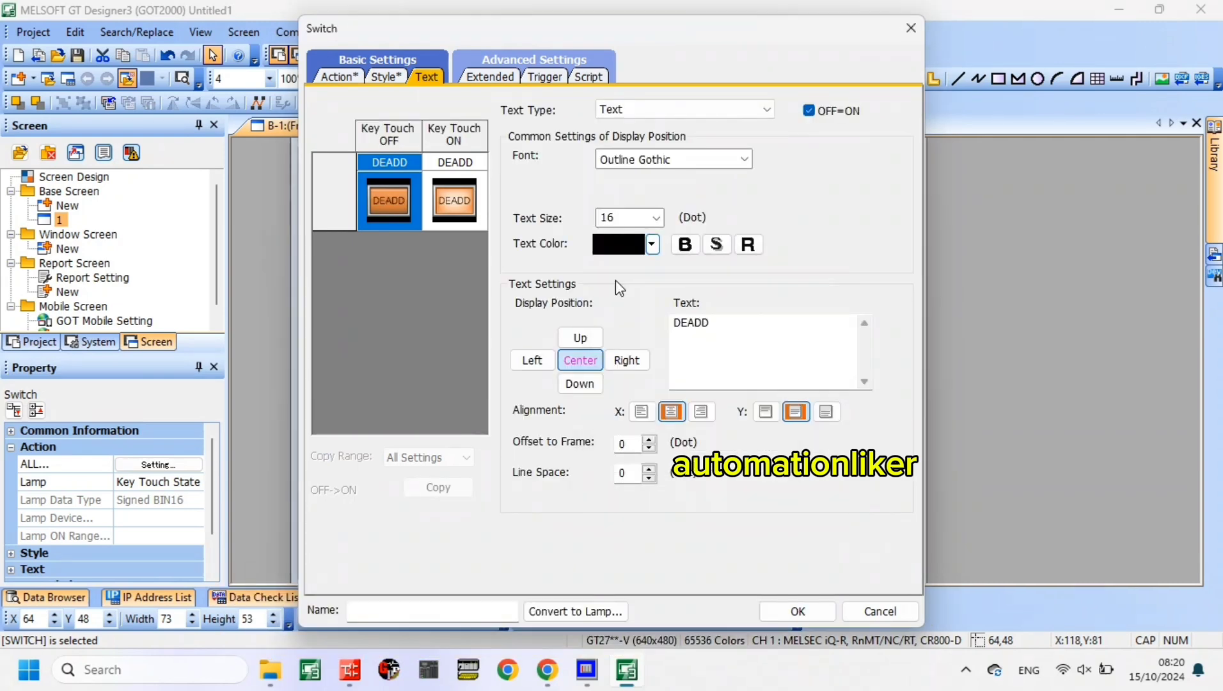
{"action": "left_click", "coordinate": [800, 613]}
{"action": "left_click", "coordinate": [735, 579]}
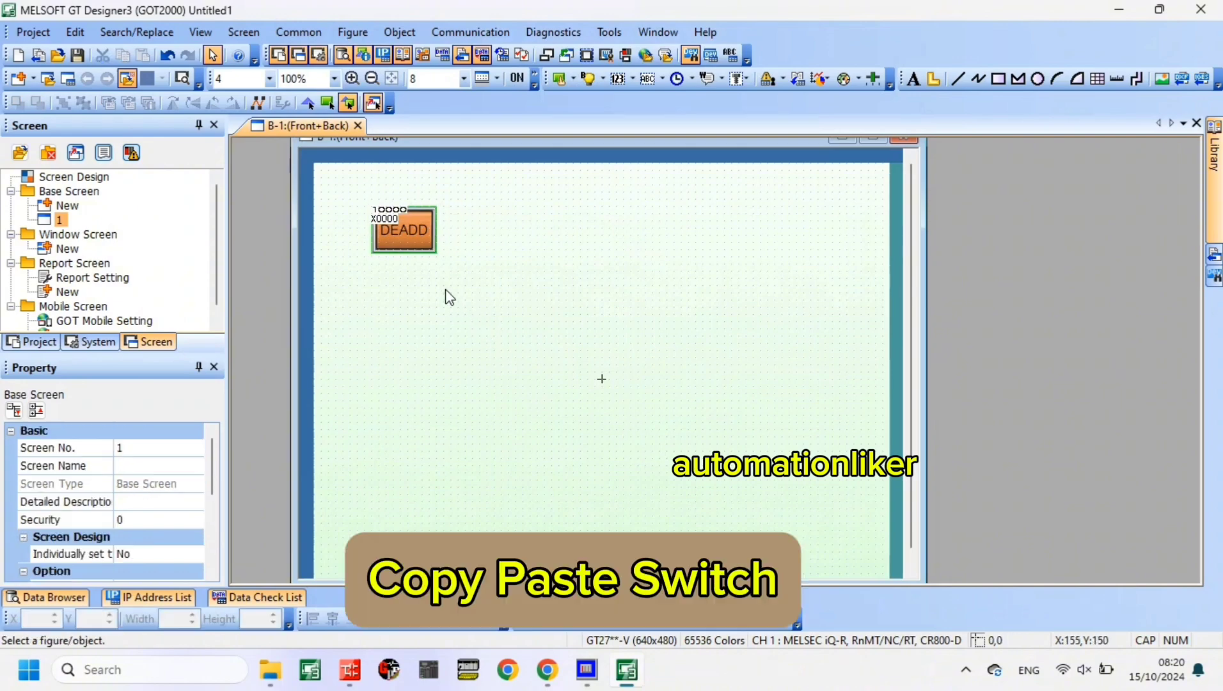
- Copy the DEADD switch and paste the duplicate directly below it, aligned with its left edge
{"action": "right_click", "coordinate": [429, 259]}
{"action": "left_click", "coordinate": [505, 33]}
{"action": "right_click", "coordinate": [517, 275]}
{"action": "left_click", "coordinate": [533, 71]}
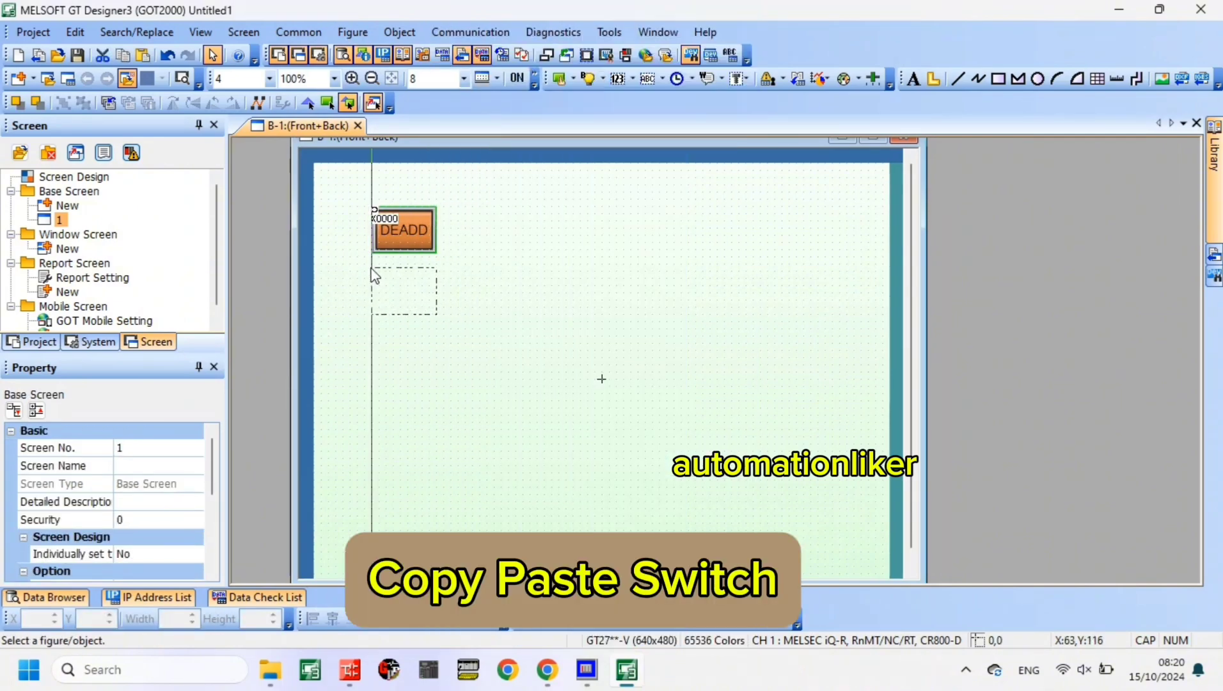
{"action": "left_click", "coordinate": [373, 272]}
{"action": "left_click", "coordinate": [517, 270]}
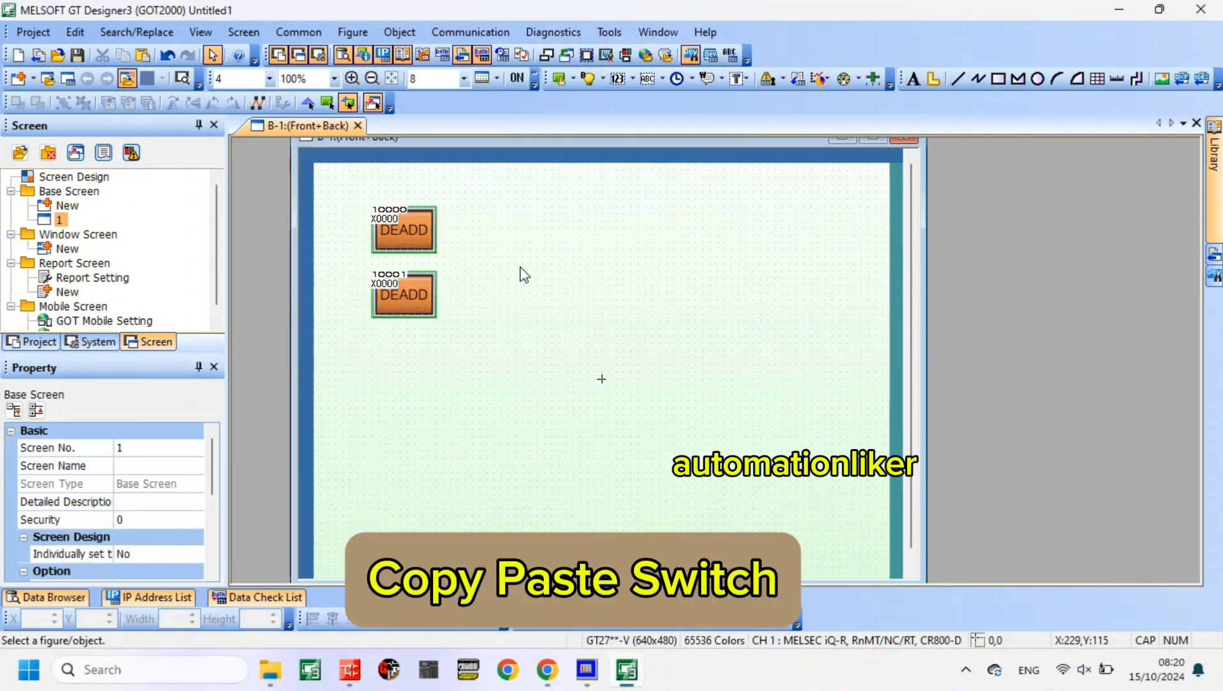
- Change the momentary bit device of the copied switch below DEADD to X0001
{"action": "double_click", "coordinate": [412, 309]}
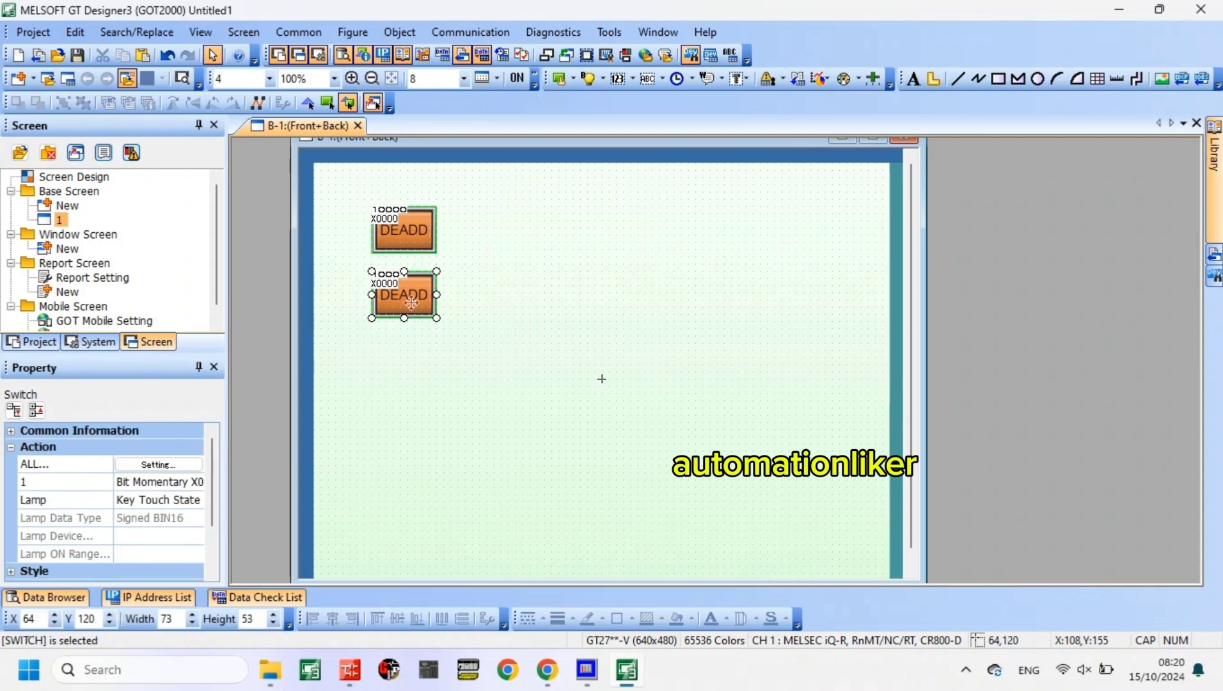
{"action": "double_click", "coordinate": [548, 137]}
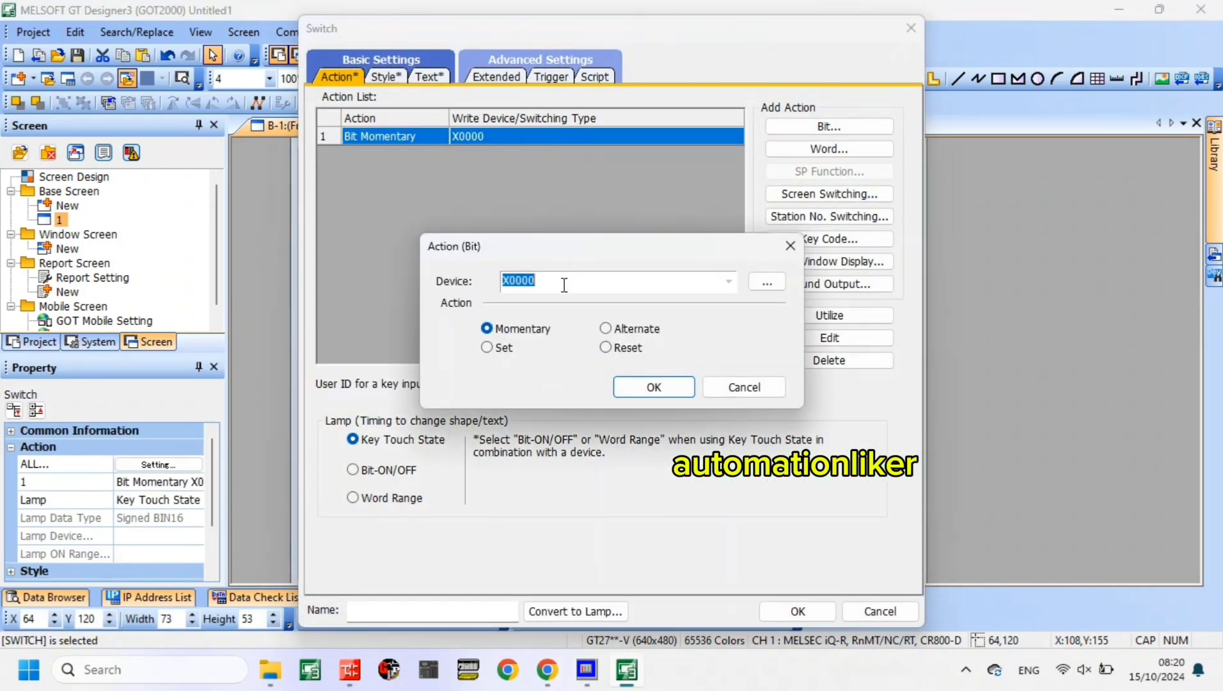
{"action": "left_click", "coordinate": [562, 284]}
{"action": "key", "text": "BackSpace"}
{"action": "type", "text": "1"}
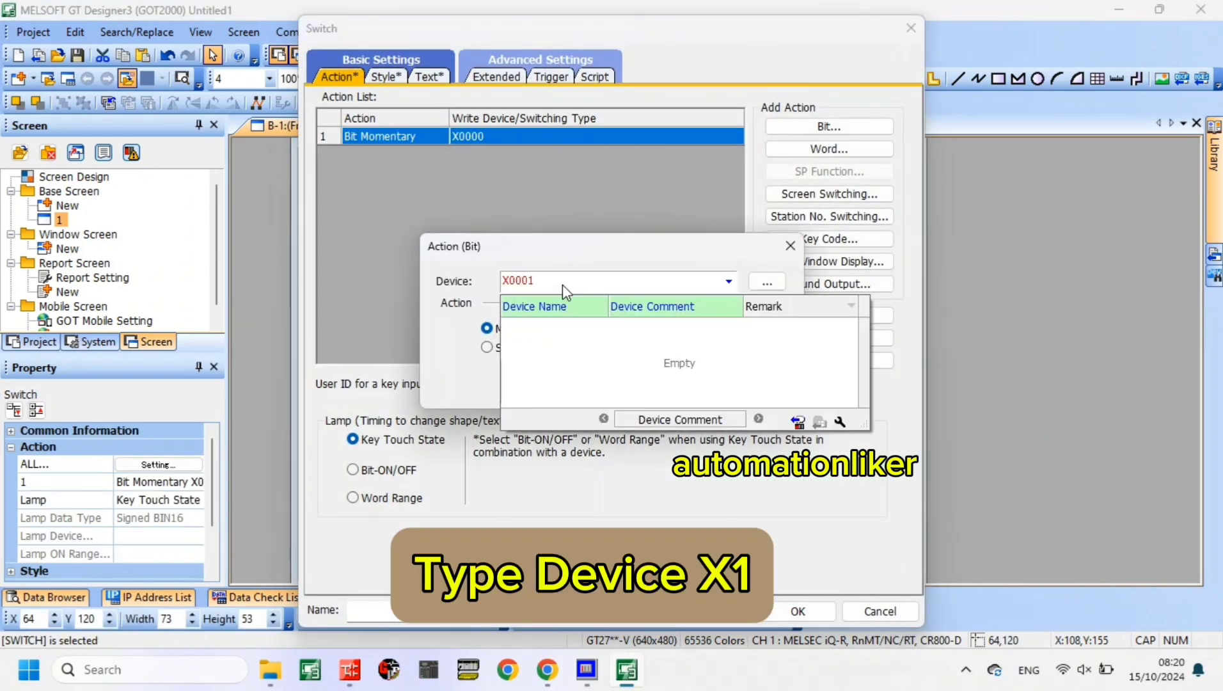
{"action": "left_click", "coordinate": [594, 253]}
{"action": "left_click", "coordinate": [654, 386]}
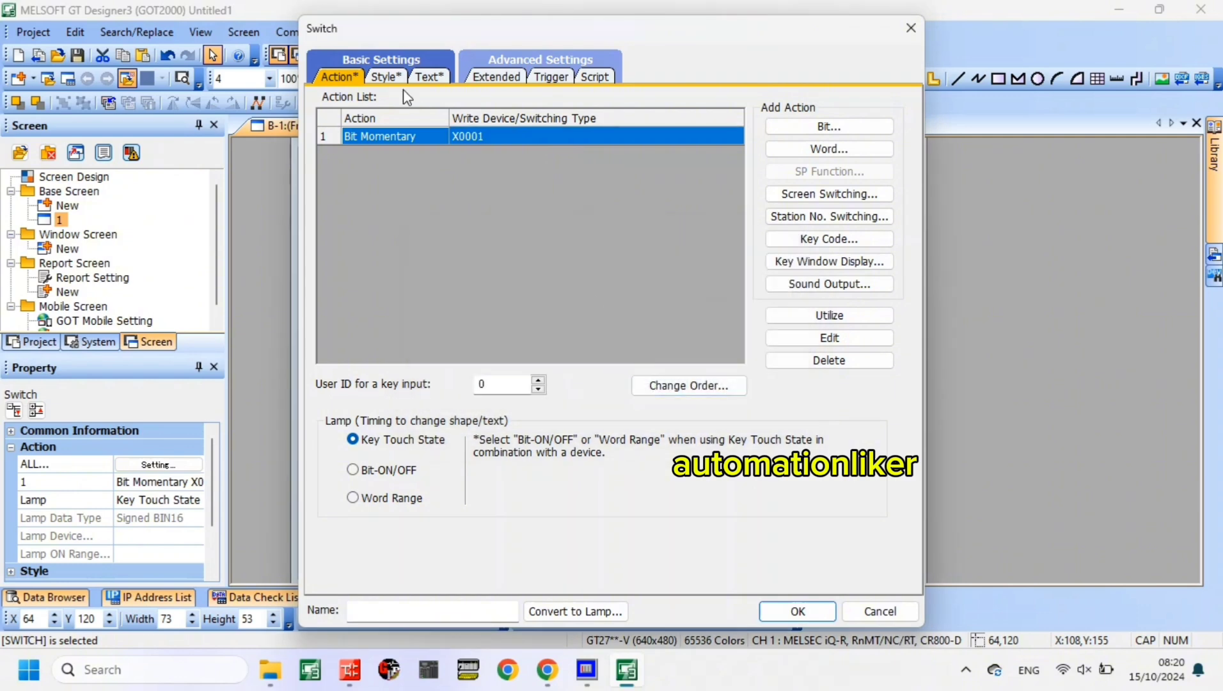
- Set the X0001 switch's shape color to Purple for both the Key Touch OFF and Key Touch ON states
{"action": "left_click", "coordinate": [387, 77]}
{"action": "left_click", "coordinate": [718, 243]}
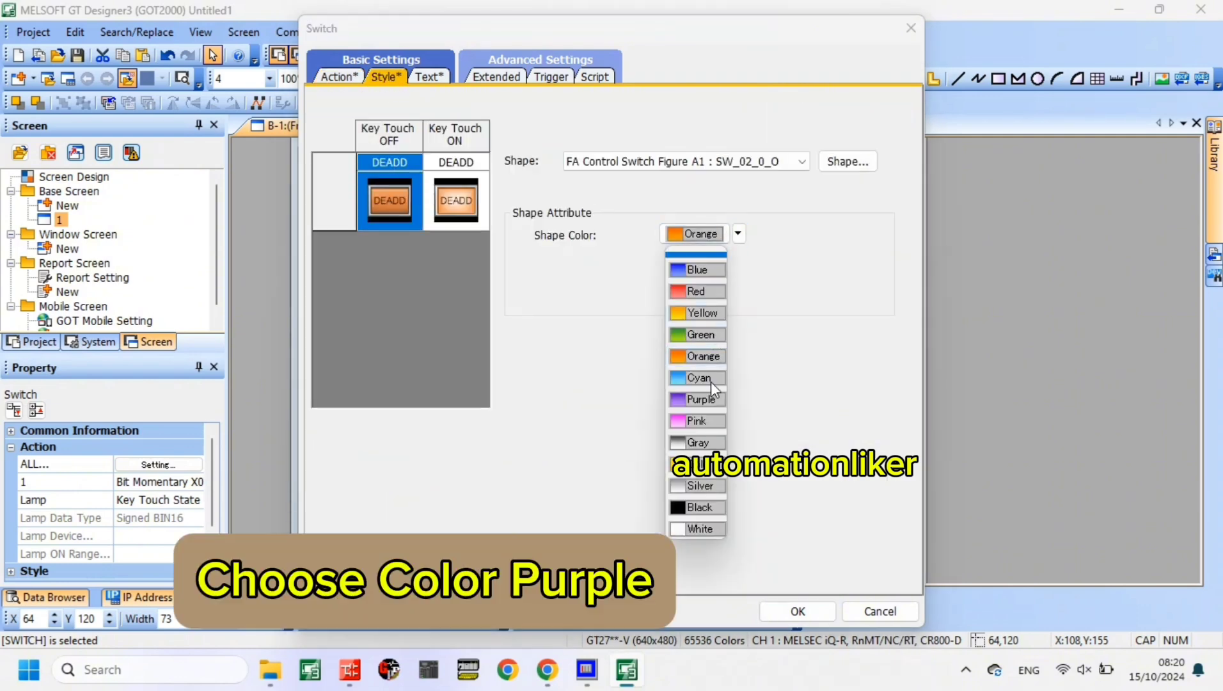
{"action": "left_click", "coordinate": [707, 394]}
{"action": "left_click", "coordinate": [456, 201]}
{"action": "left_click", "coordinate": [738, 234]}
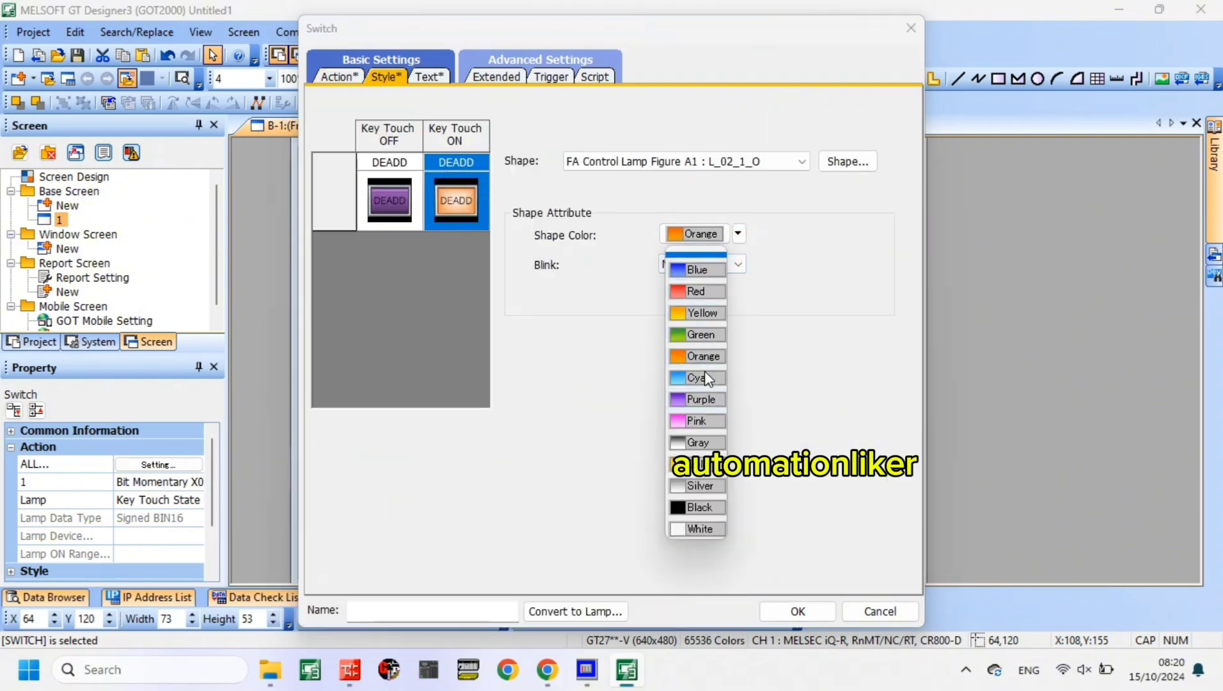
{"action": "left_click", "coordinate": [701, 400]}
- Label the X0001 switch DESUB, unlink the OFF and ON text settings, make the OFF text white, and accept the settings
{"action": "left_click", "coordinate": [430, 76]}
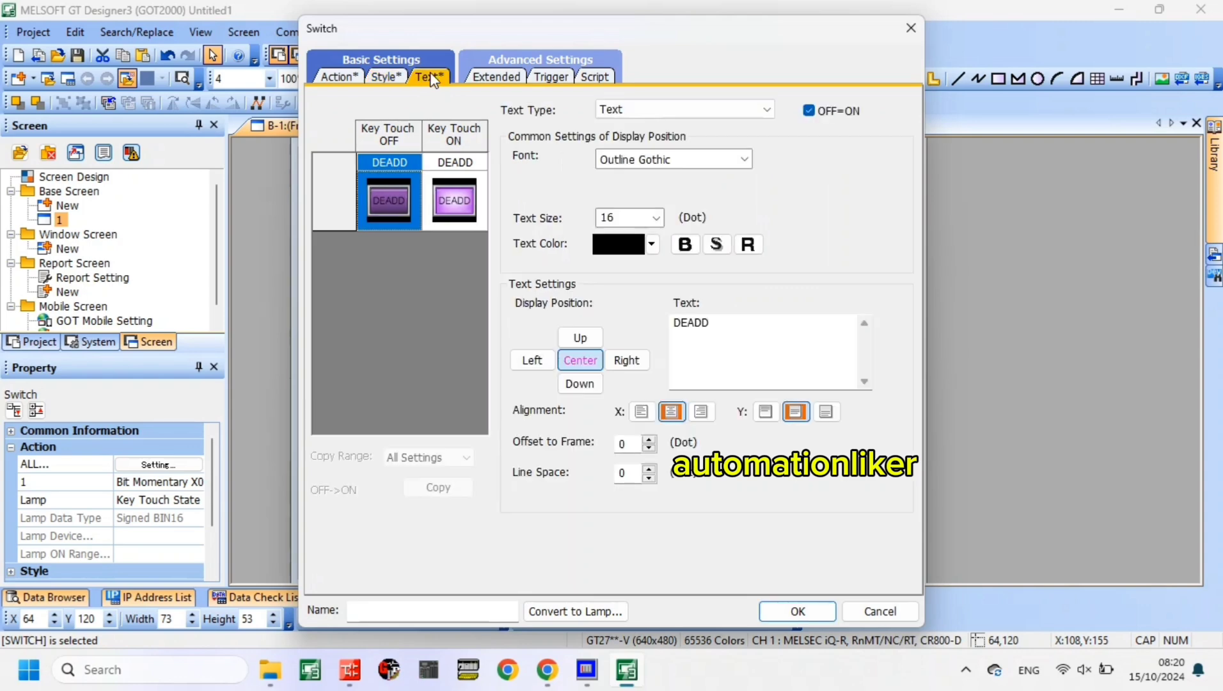
{"action": "left_click", "coordinate": [713, 324]}
{"action": "left_click_drag", "start_coordinate": [714, 323], "coordinate": [684, 323]}
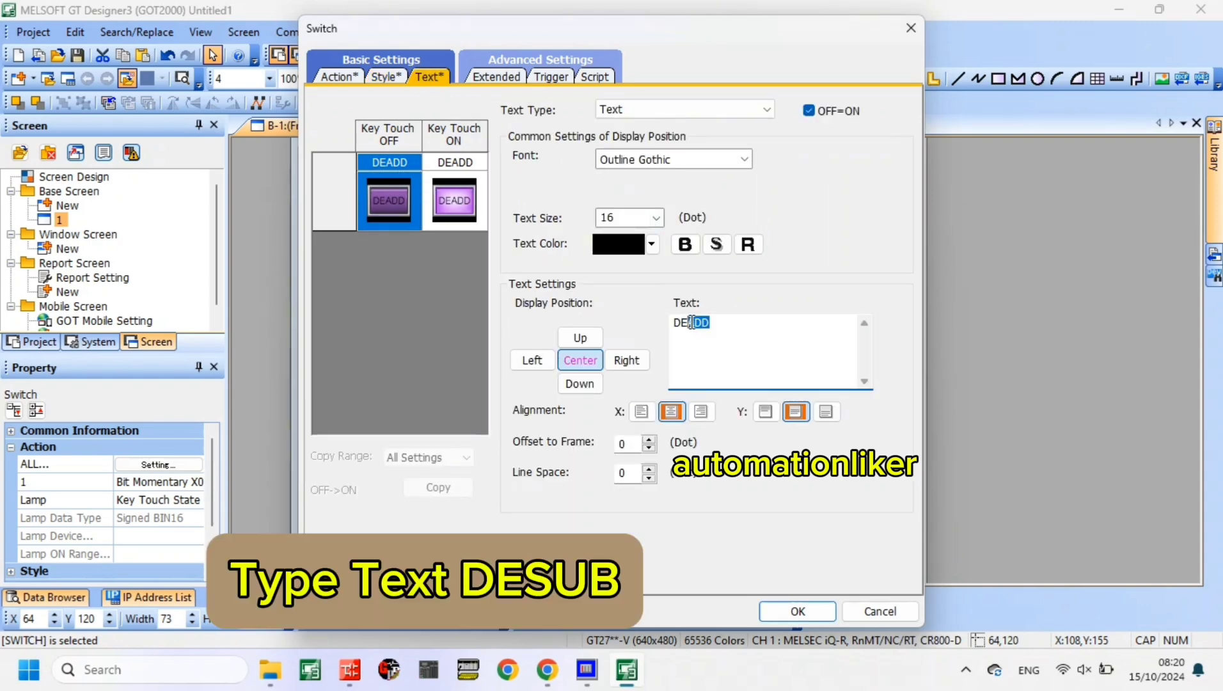
{"action": "type", "text": "SUB"}
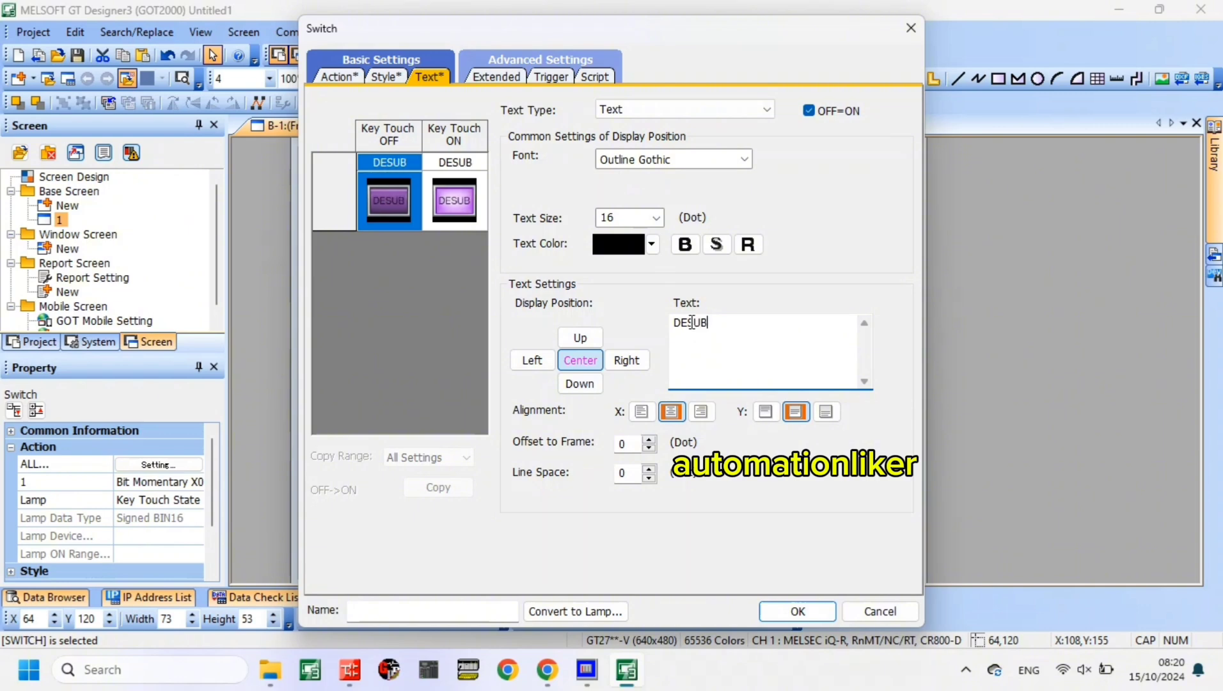
{"action": "left_click", "coordinate": [810, 111]}
{"action": "left_click", "coordinate": [652, 244]}
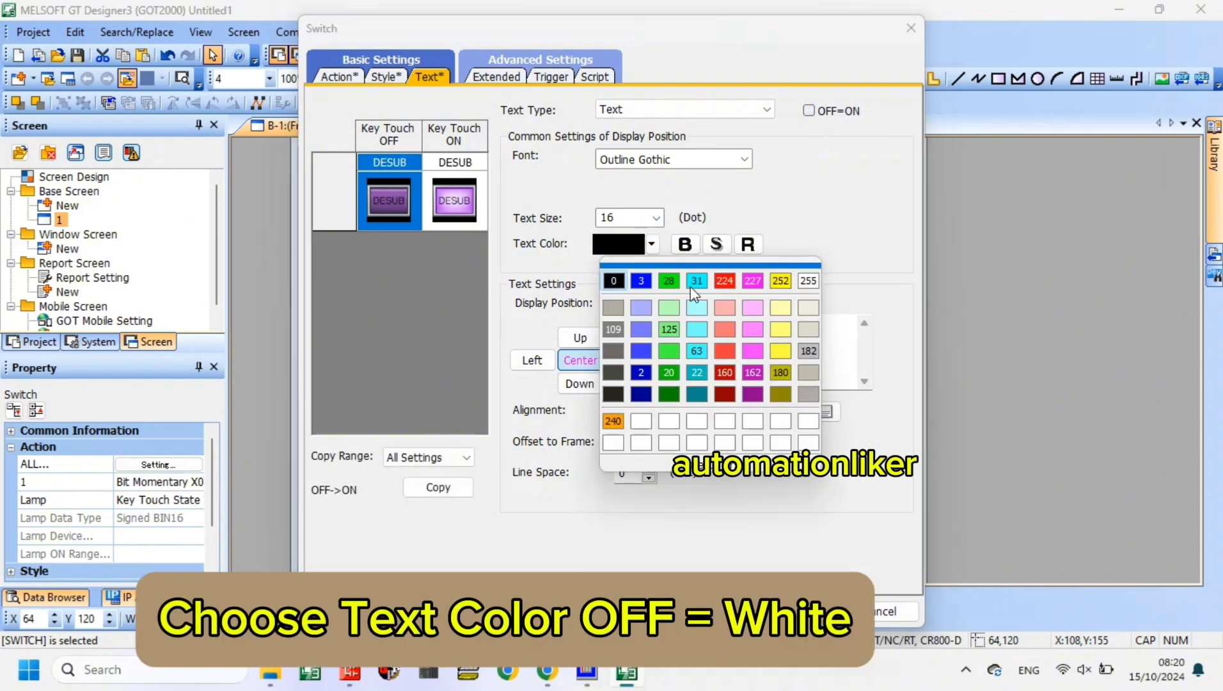
{"action": "left_click", "coordinate": [809, 280]}
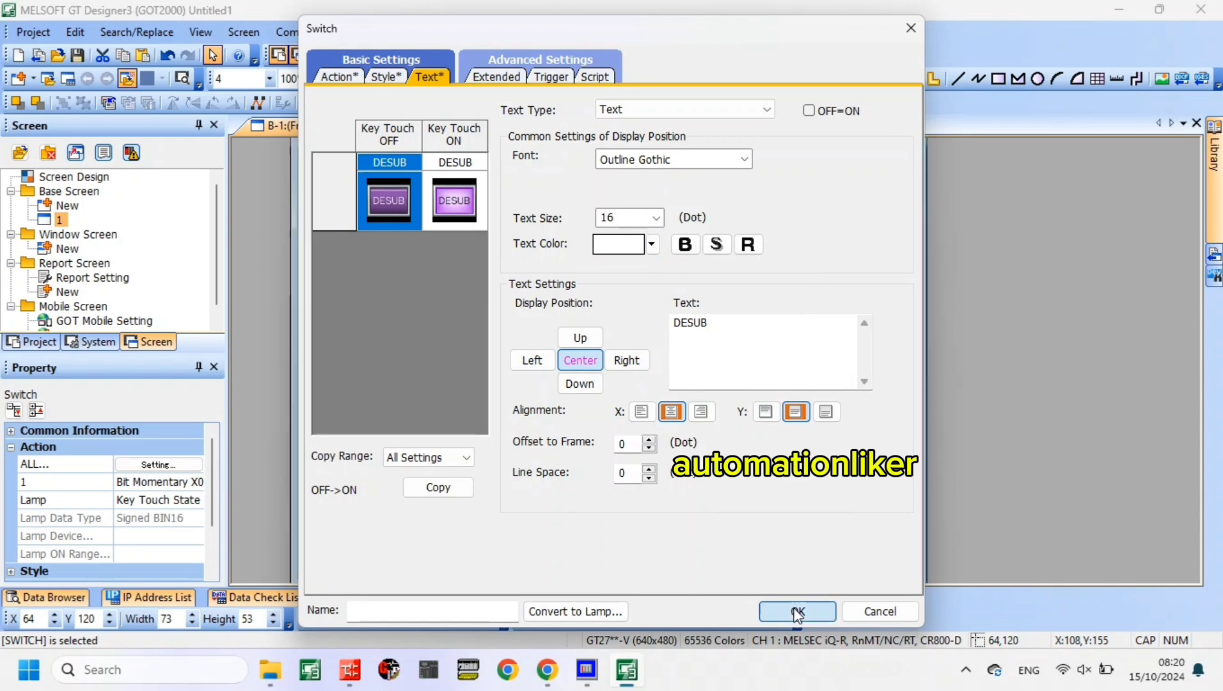
{"action": "left_click", "coordinate": [798, 612]}
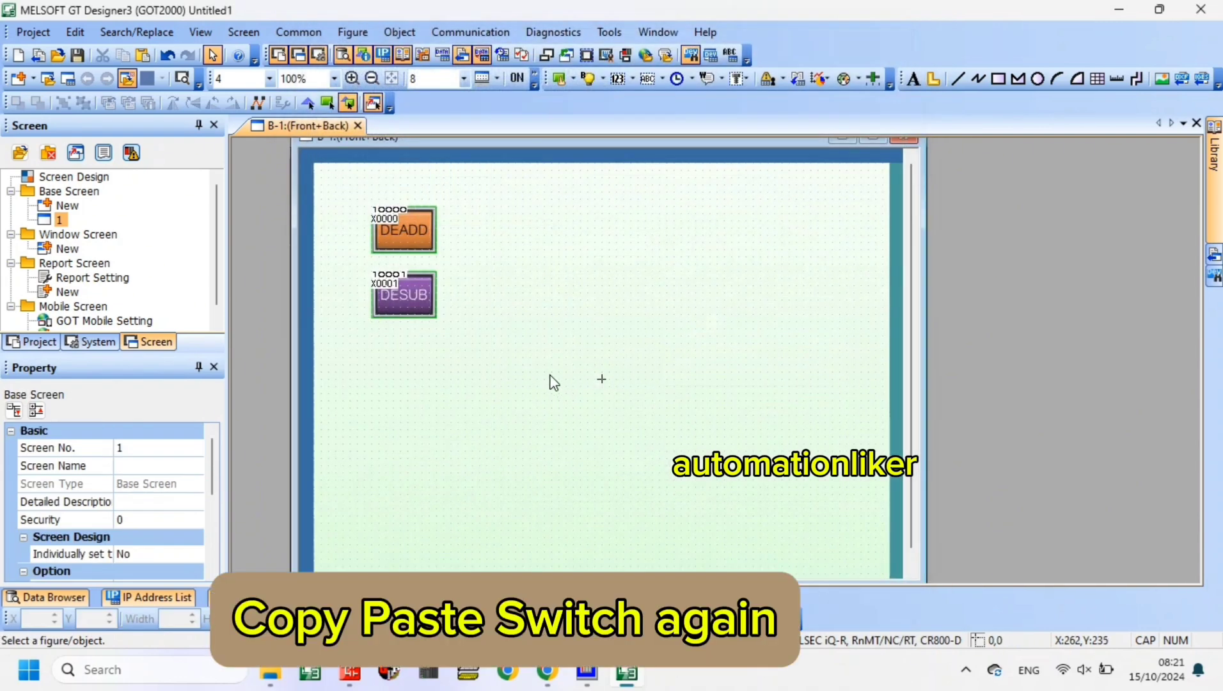
- Copy the DEADD switch again and paste the duplicate below the DESUB switch in the same column
{"action": "right_click", "coordinate": [424, 245]}
{"action": "left_click", "coordinate": [501, 36]}
{"action": "right_click", "coordinate": [523, 335]}
{"action": "left_click", "coordinate": [607, 73]}
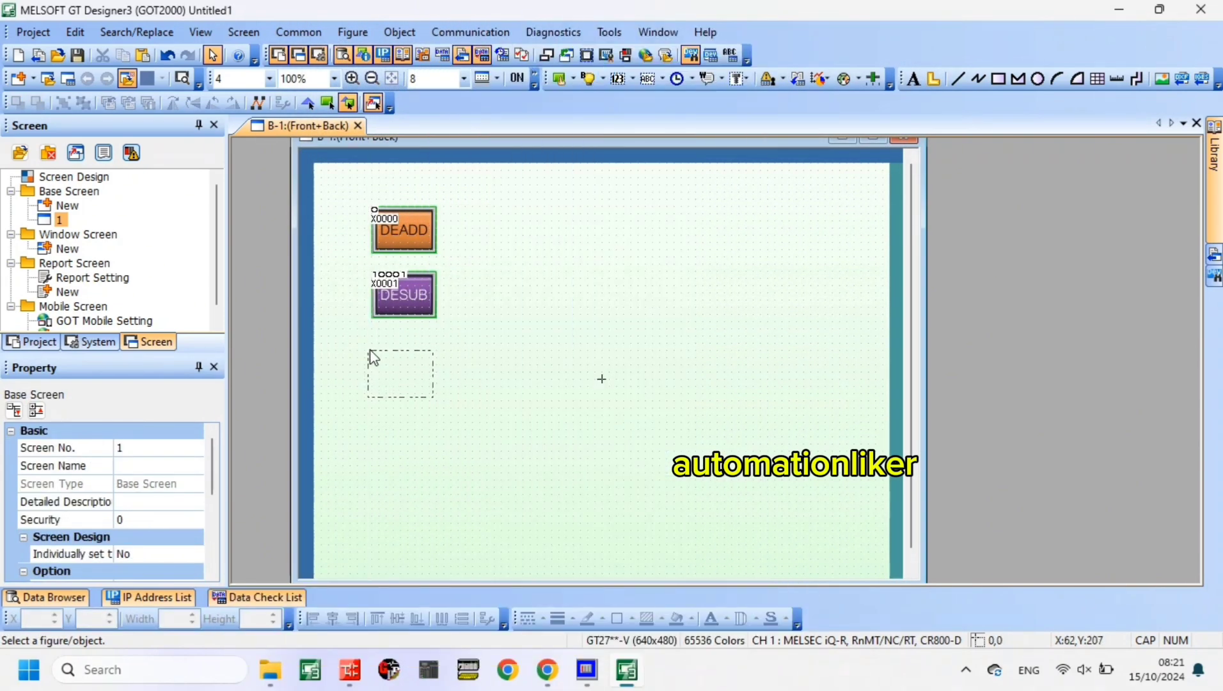
{"action": "left_click", "coordinate": [375, 347]}
{"action": "left_click", "coordinate": [566, 364]}
- Change the momentary bit device of the new switch below DESUB to X0002
{"action": "left_click", "coordinate": [402, 368]}
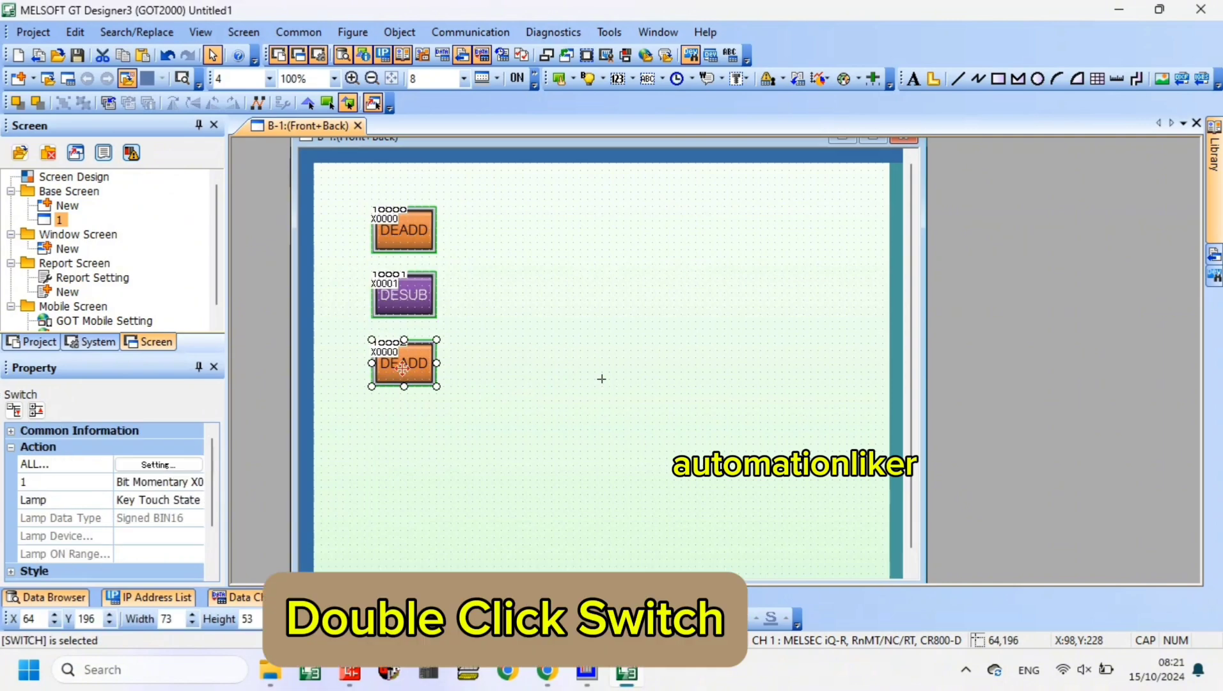
{"action": "right_click", "coordinate": [402, 368]}
{"action": "left_click", "coordinate": [398, 367]}
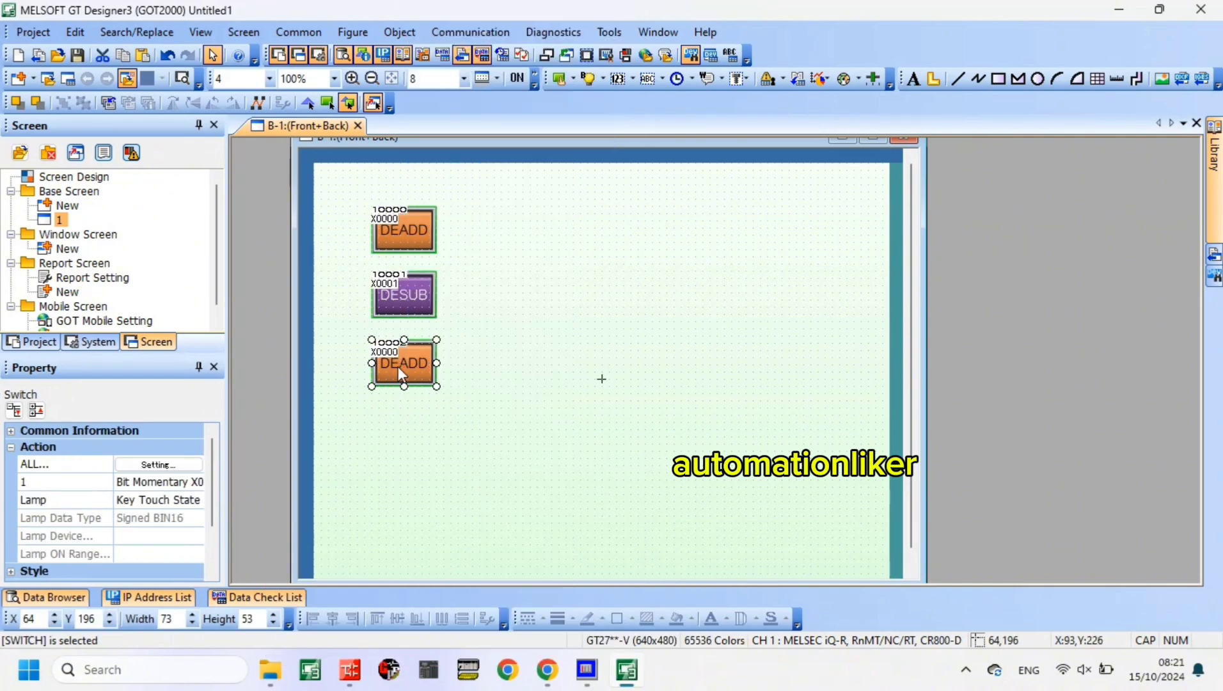
{"action": "double_click", "coordinate": [398, 367]}
{"action": "double_click", "coordinate": [529, 129]}
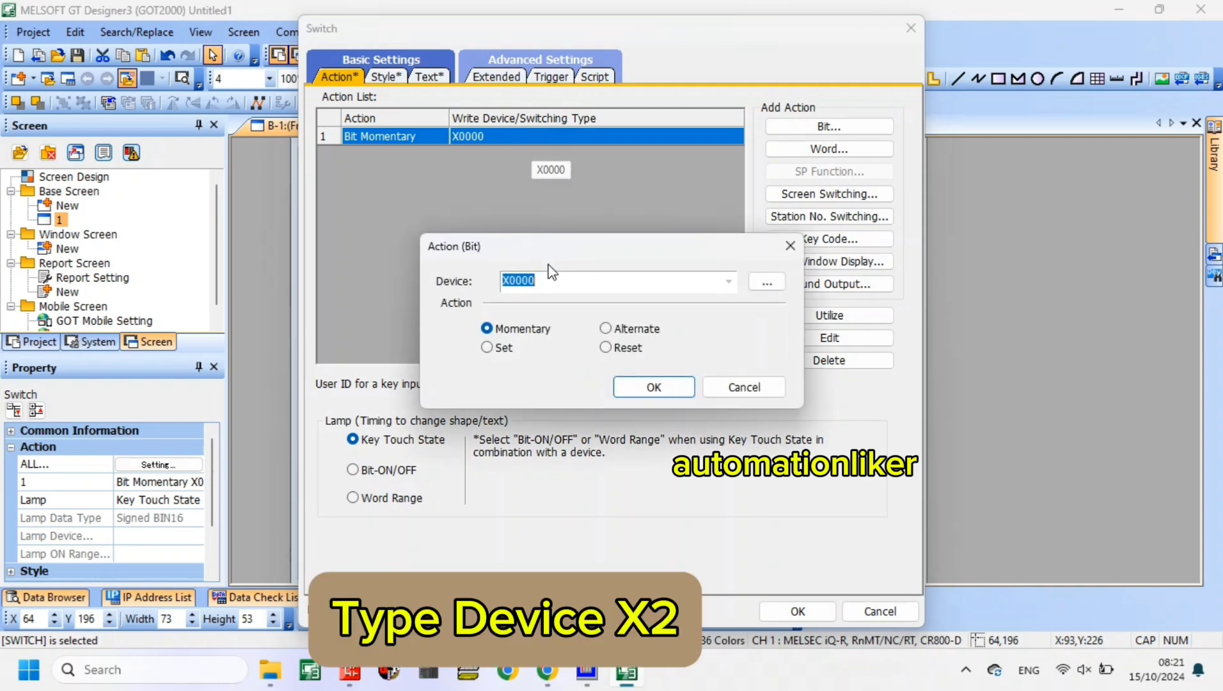
{"action": "left_click", "coordinate": [563, 282]}
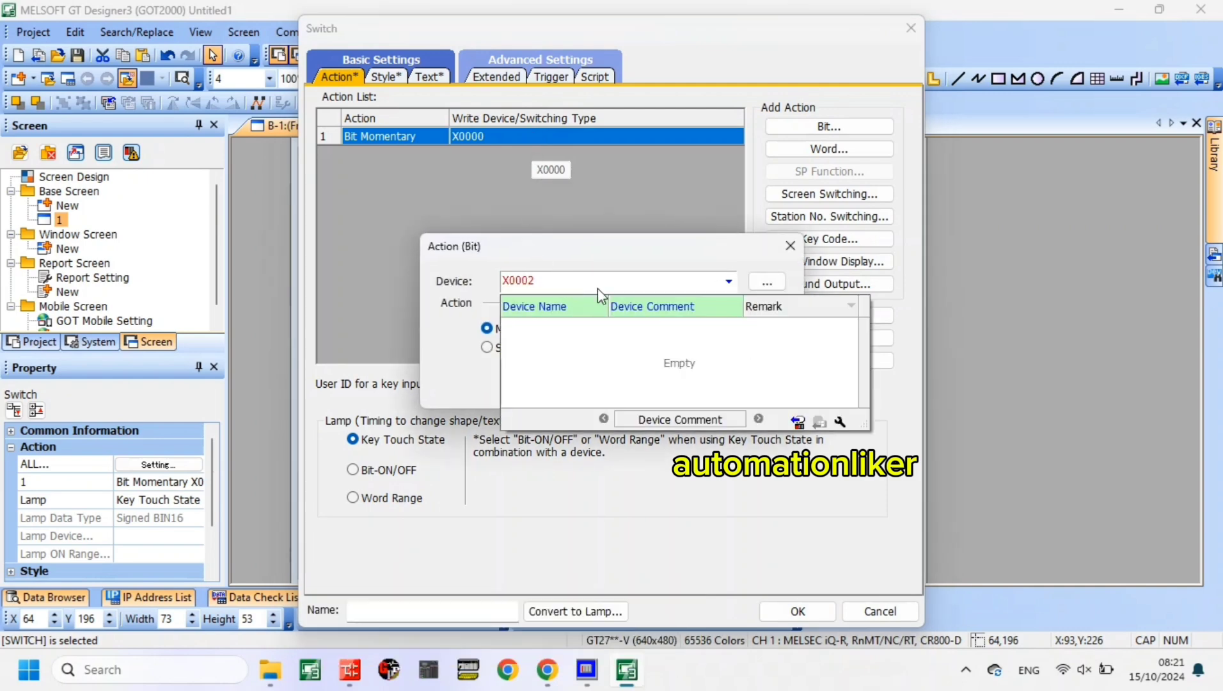
{"action": "left_click", "coordinate": [671, 261]}
{"action": "left_click", "coordinate": [659, 387]}
- Set the X0002 switch's shape color to Green for both the Key Touch OFF and Key Touch ON states
{"action": "left_click", "coordinate": [385, 80]}
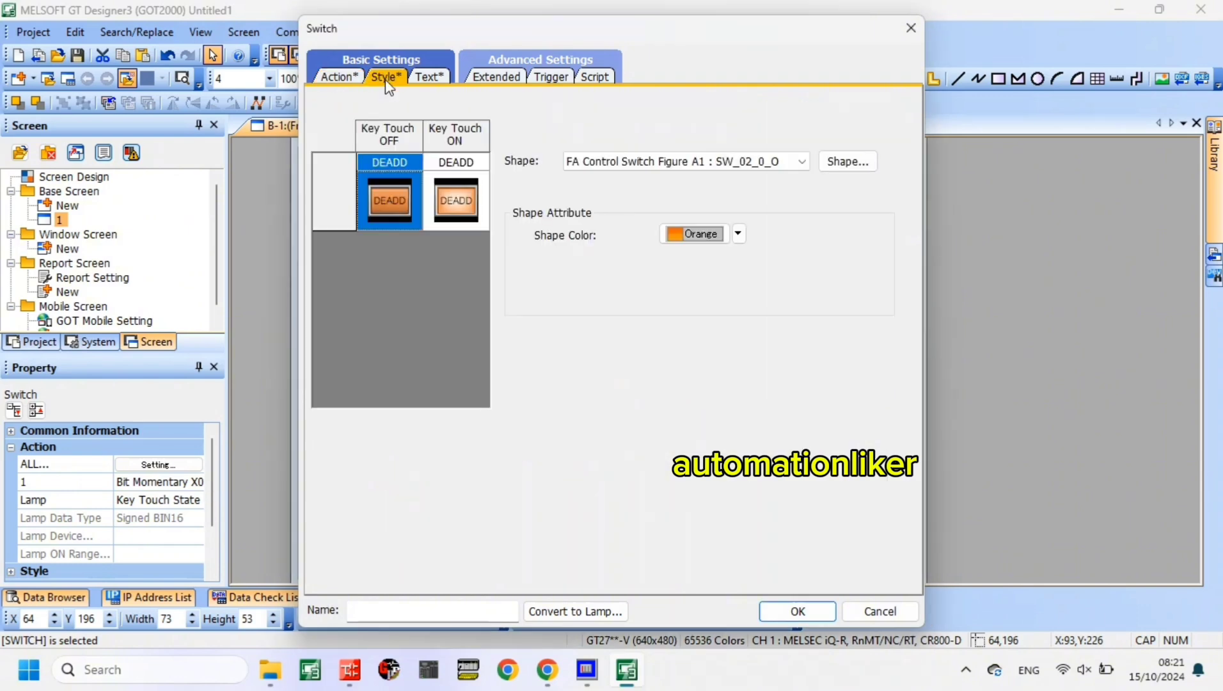
{"action": "left_click", "coordinate": [739, 233]}
{"action": "left_click", "coordinate": [710, 350]}
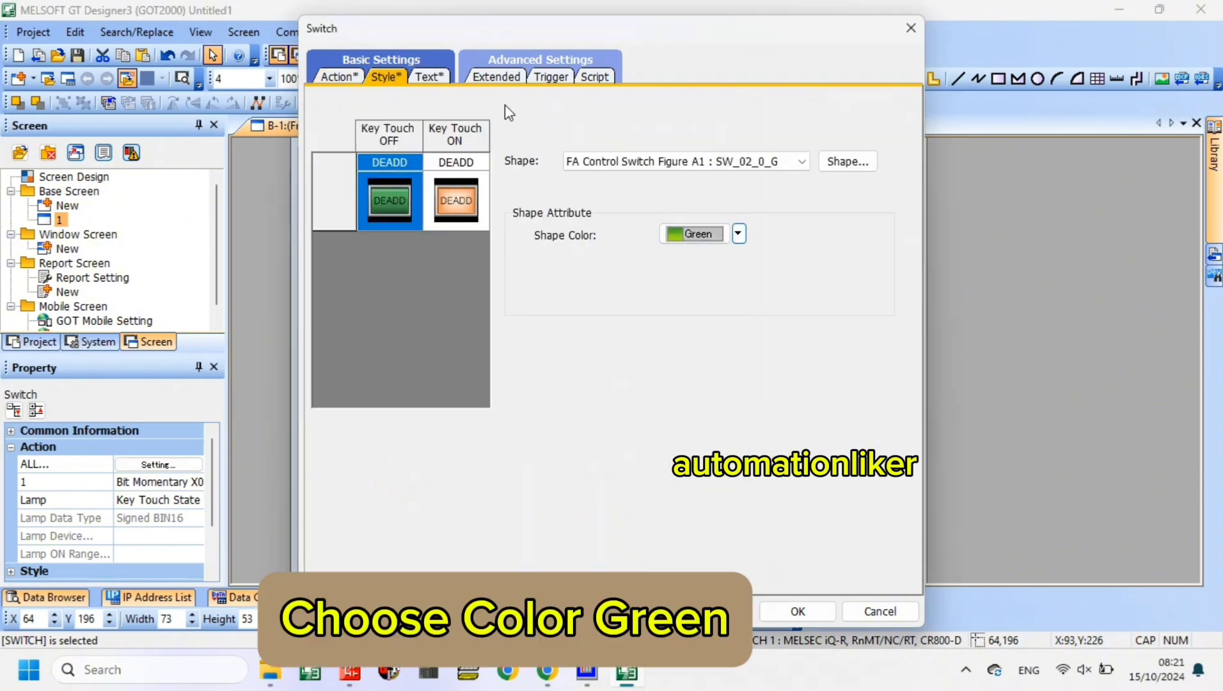
{"action": "left_click_drag", "start_coordinate": [537, 36], "coordinate": [745, 55]}
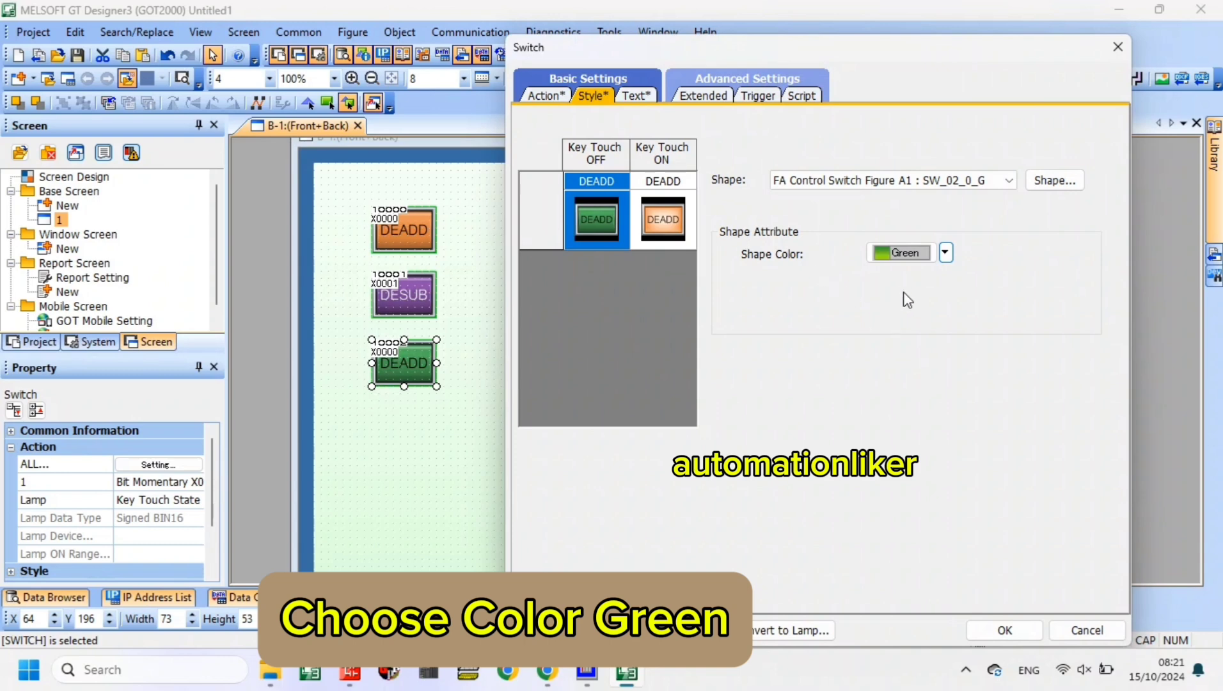
{"action": "left_click", "coordinate": [663, 217]}
{"action": "left_click", "coordinate": [945, 253]}
{"action": "left_click", "coordinate": [909, 370]}
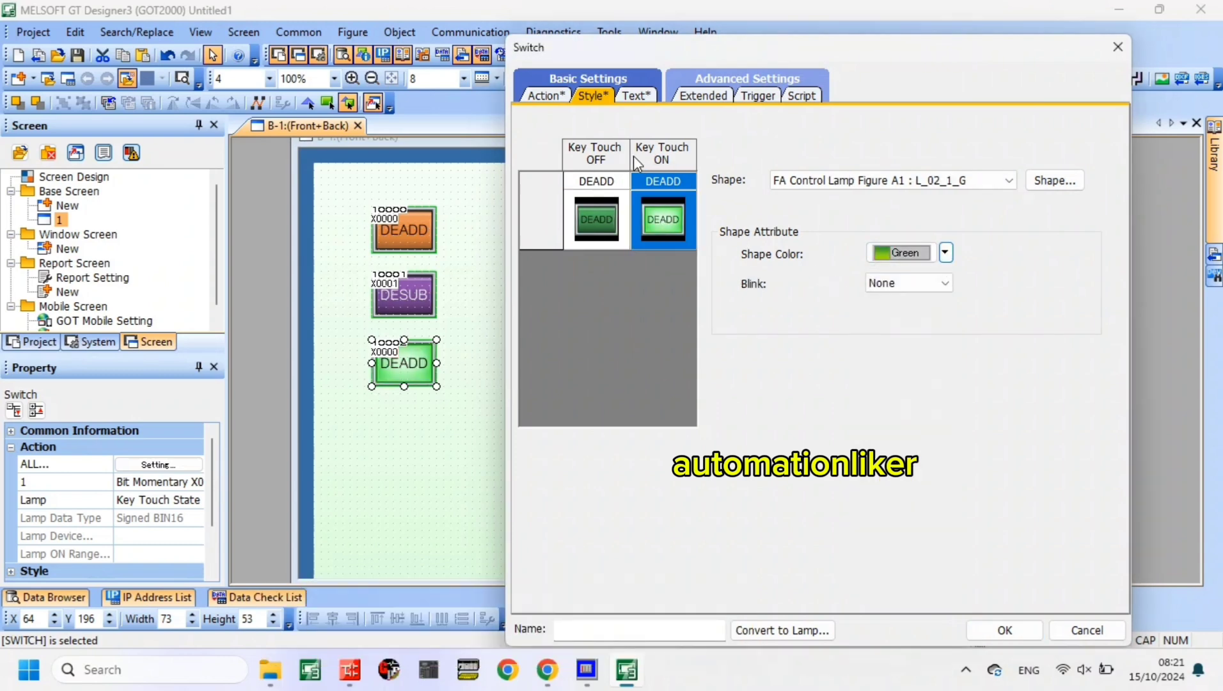
- Label the X0002 switch DEMUL for both touch states and accept the switch settings
{"action": "left_click", "coordinate": [636, 95]}
{"action": "left_click_drag", "start_coordinate": [926, 354], "coordinate": [904, 354]}
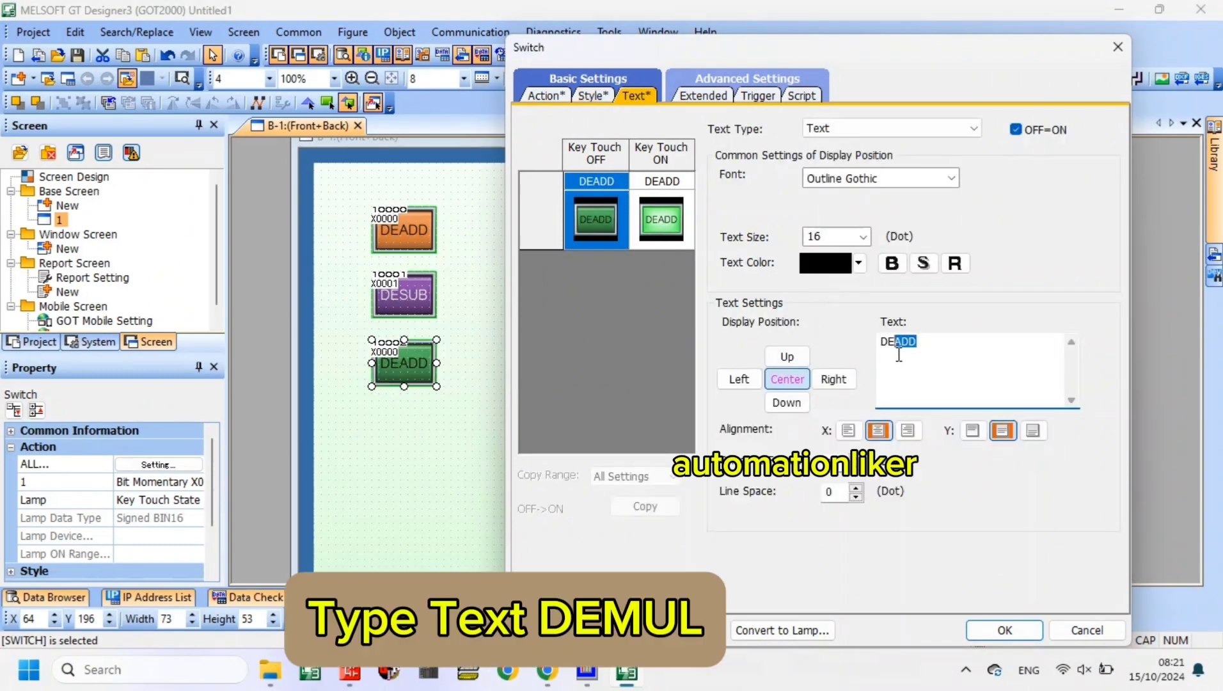
{"action": "type", "text": "MUL"}
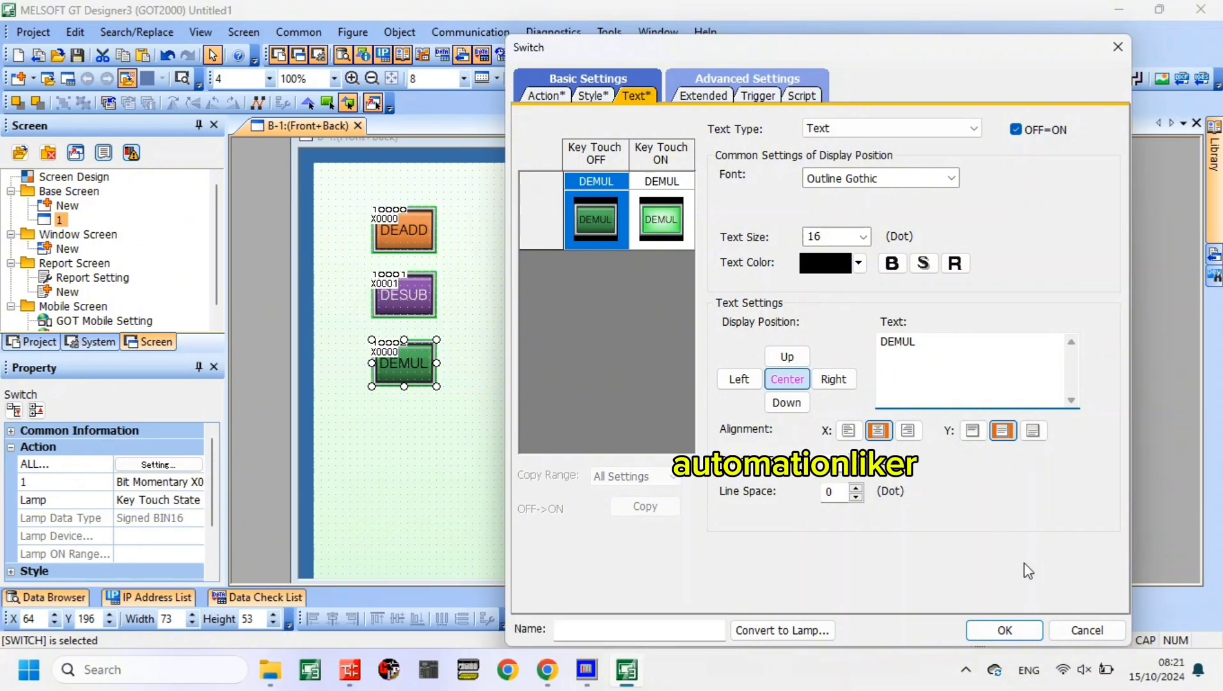
{"action": "left_click", "coordinate": [1006, 629]}
{"action": "left_click", "coordinate": [973, 632]}
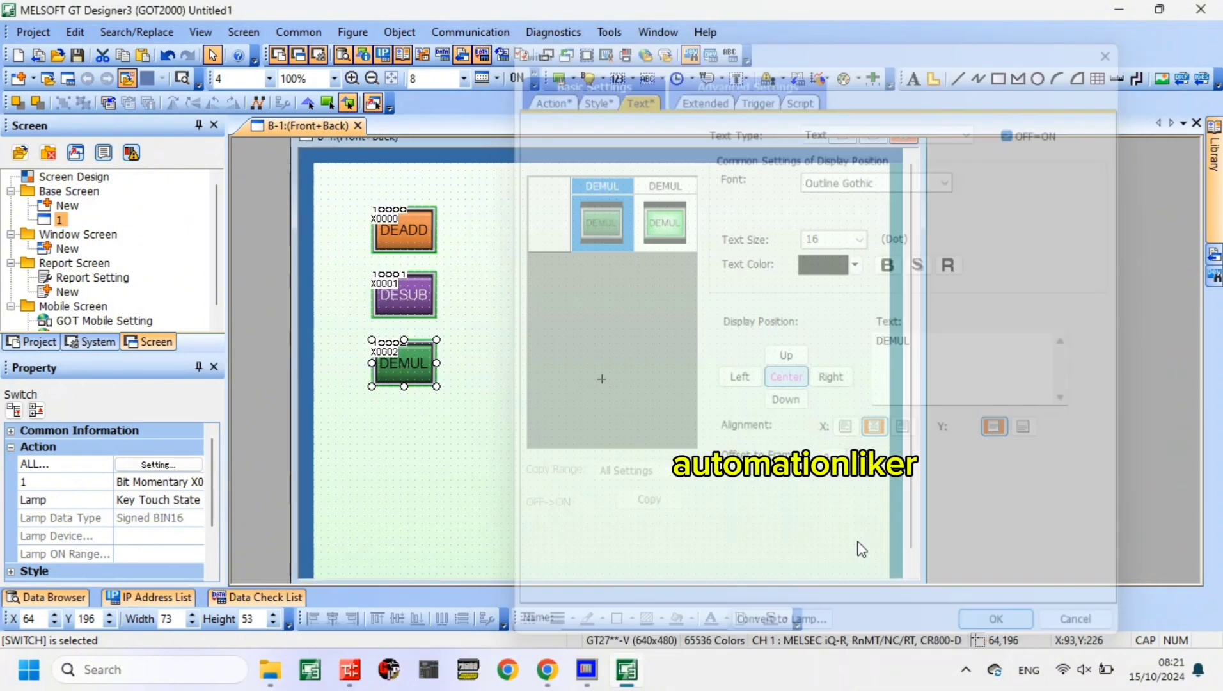
- Copy the DEMUL switch and paste the duplicate directly below it in the same column
{"action": "left_click", "coordinate": [421, 366]}
{"action": "right_click", "coordinate": [420, 367]}
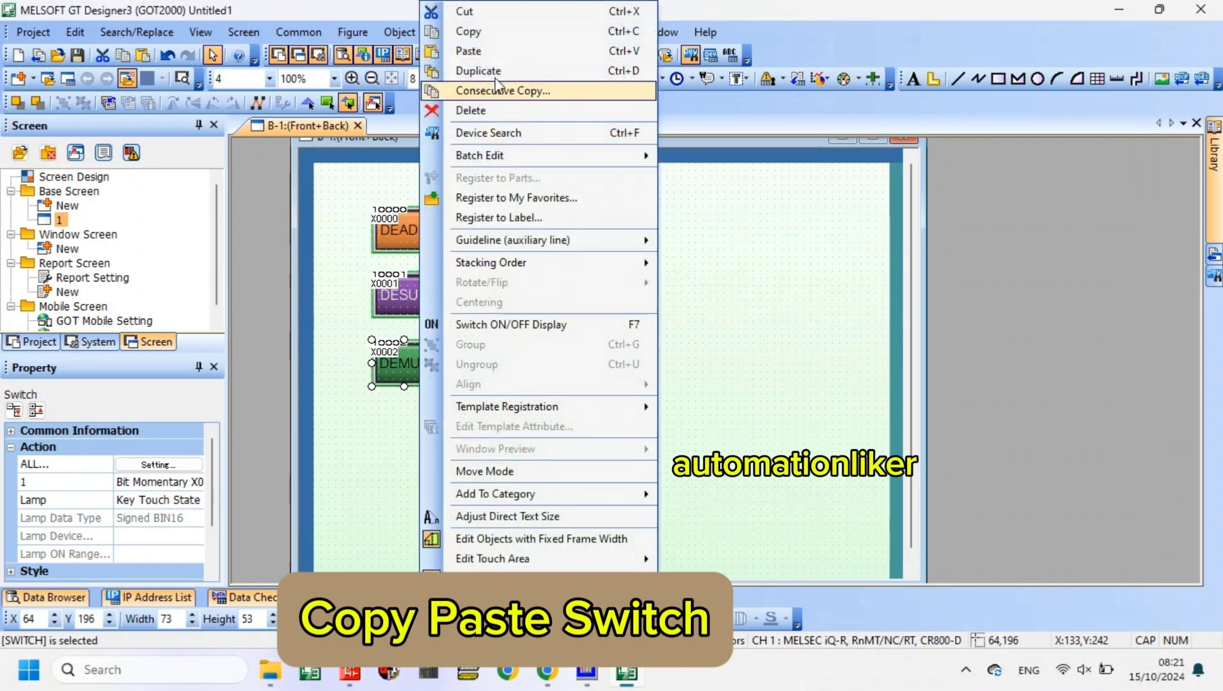
{"action": "left_click", "coordinate": [493, 33]}
{"action": "left_click", "coordinate": [560, 285]}
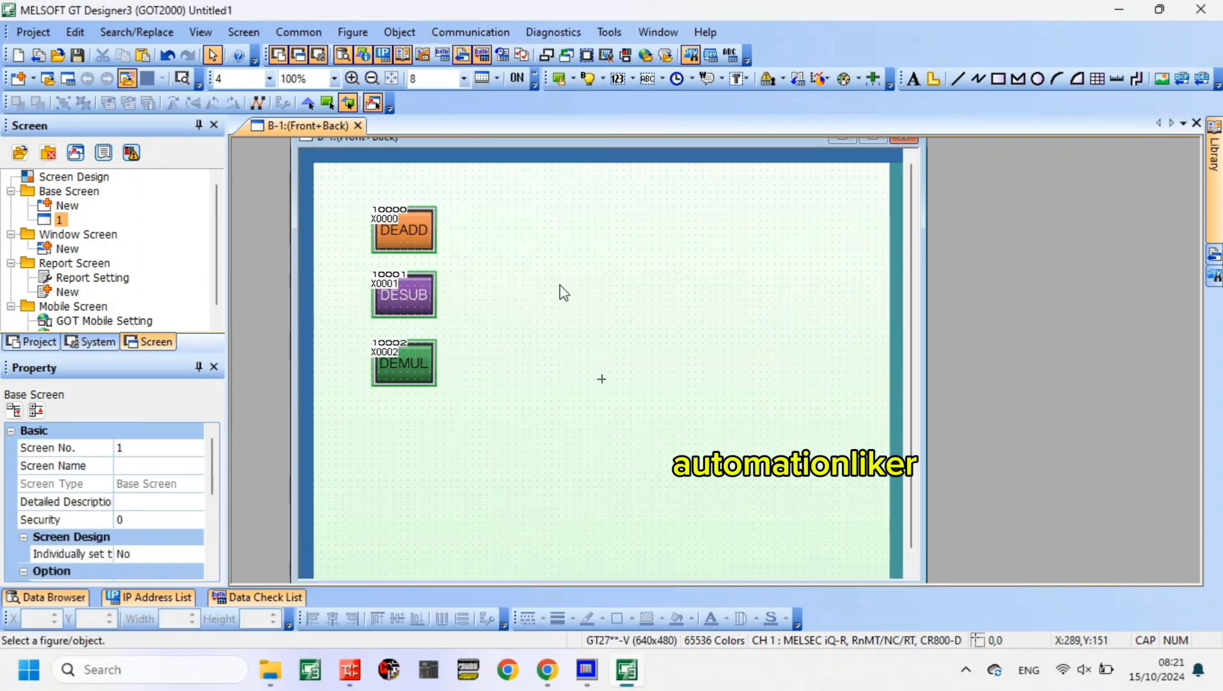
{"action": "right_click", "coordinate": [560, 285]}
{"action": "left_click", "coordinate": [608, 69]}
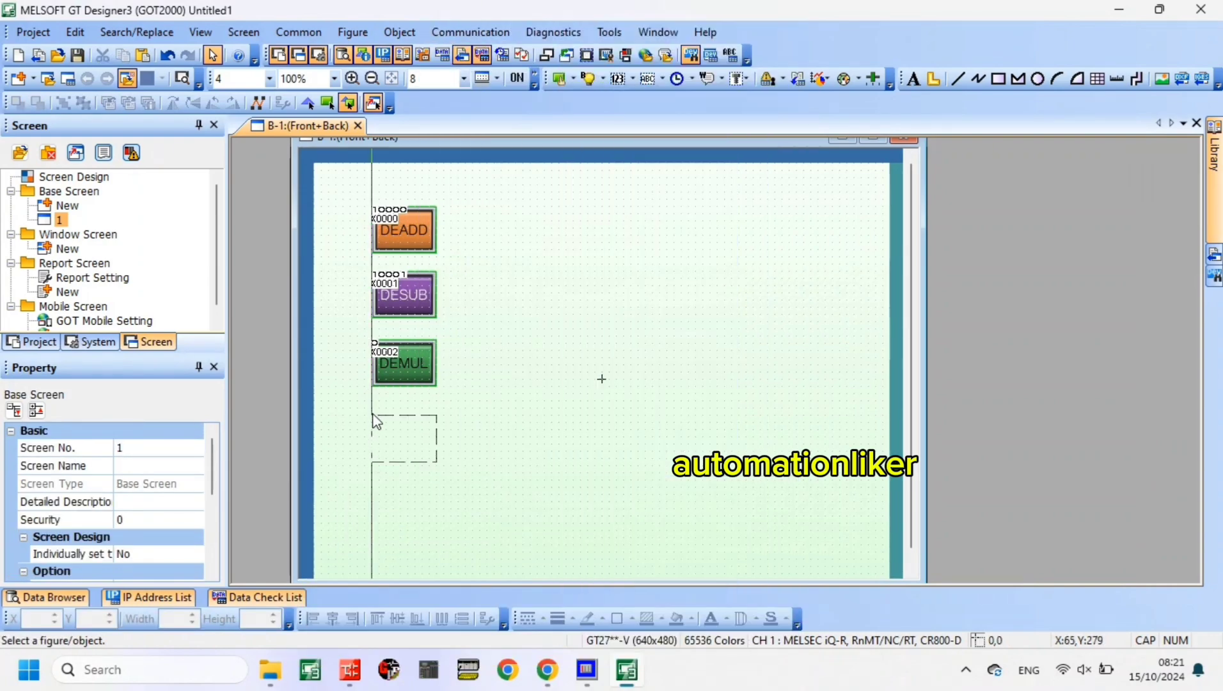
{"action": "left_click", "coordinate": [377, 416]}
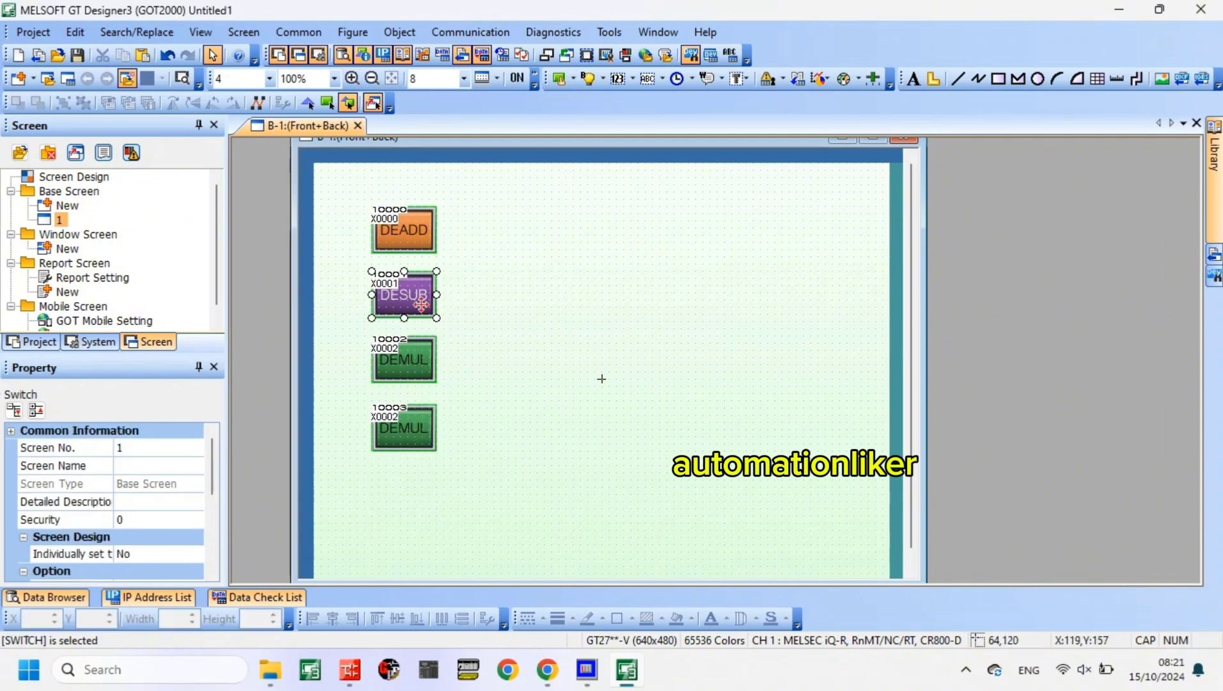
- Change the momentary bit device of the new switch at the bottom of the column to X0003
{"action": "left_click", "coordinate": [425, 424]}
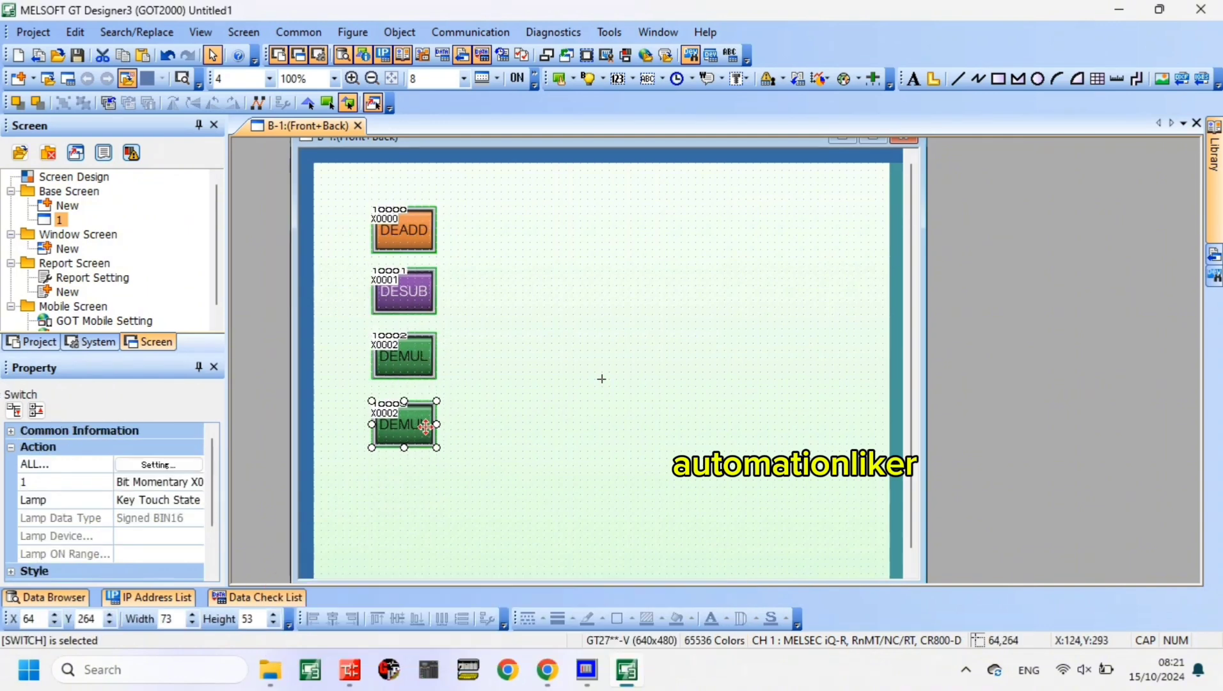
{"action": "double_click", "coordinate": [426, 427]}
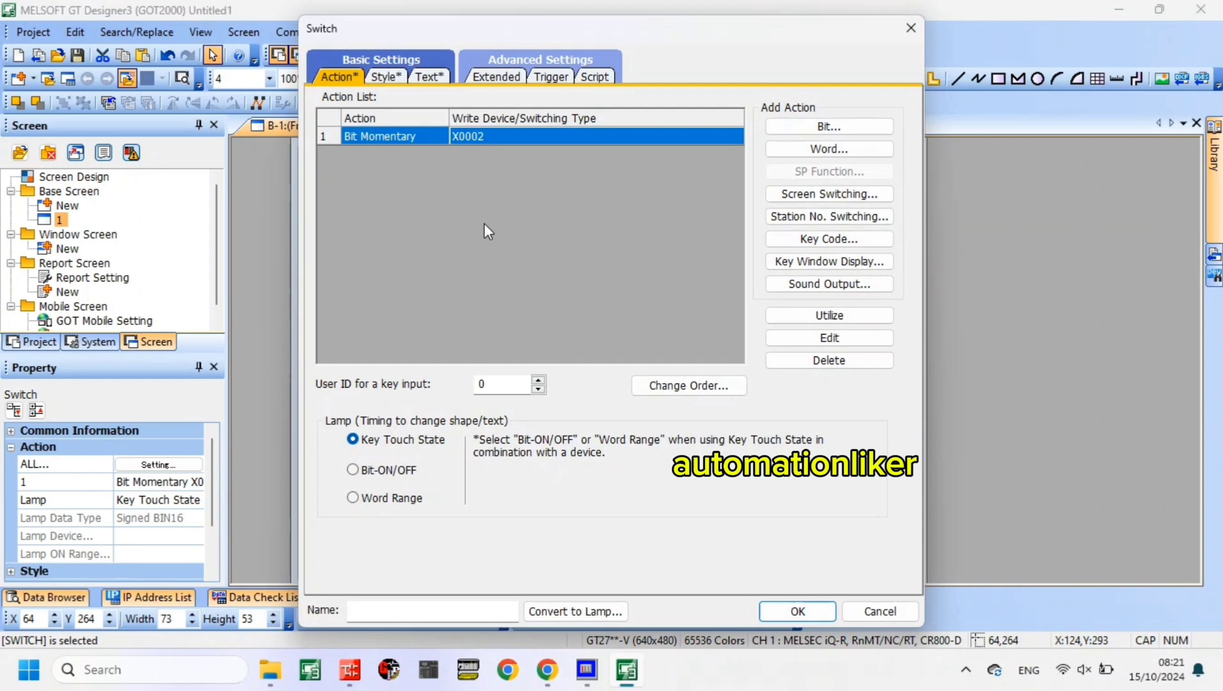
{"action": "double_click", "coordinate": [492, 135]}
{"action": "left_click", "coordinate": [575, 283]}
{"action": "type", "text": "3"}
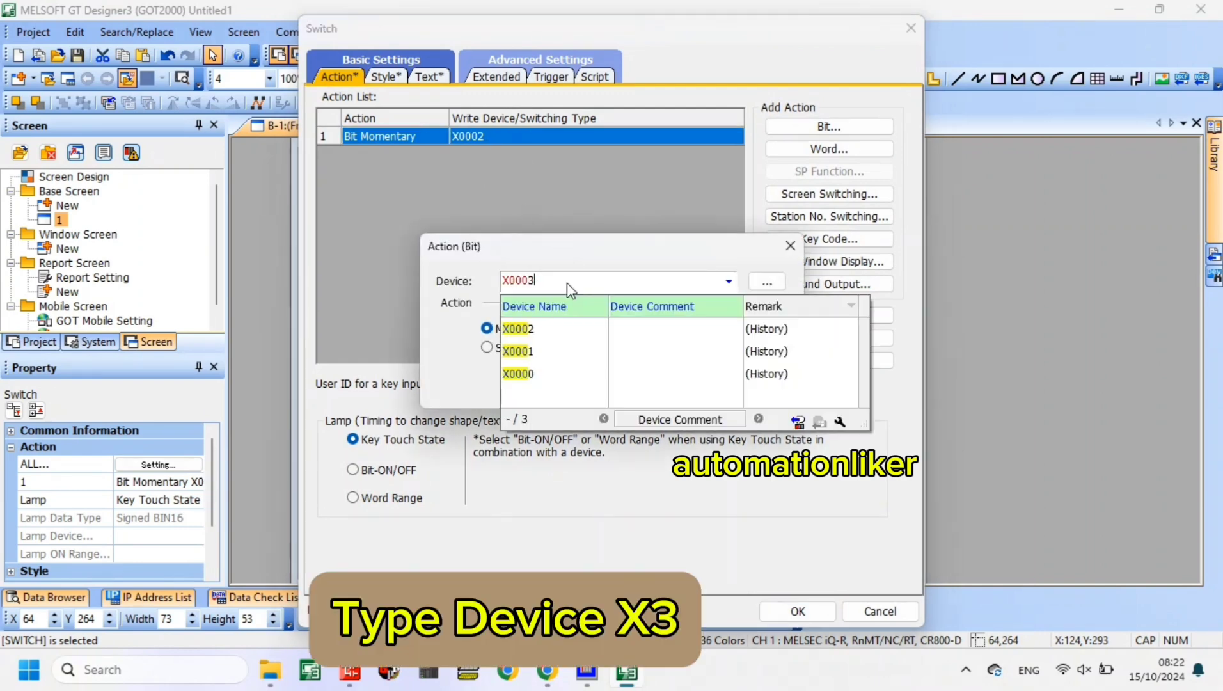
{"action": "left_click", "coordinate": [652, 386]}
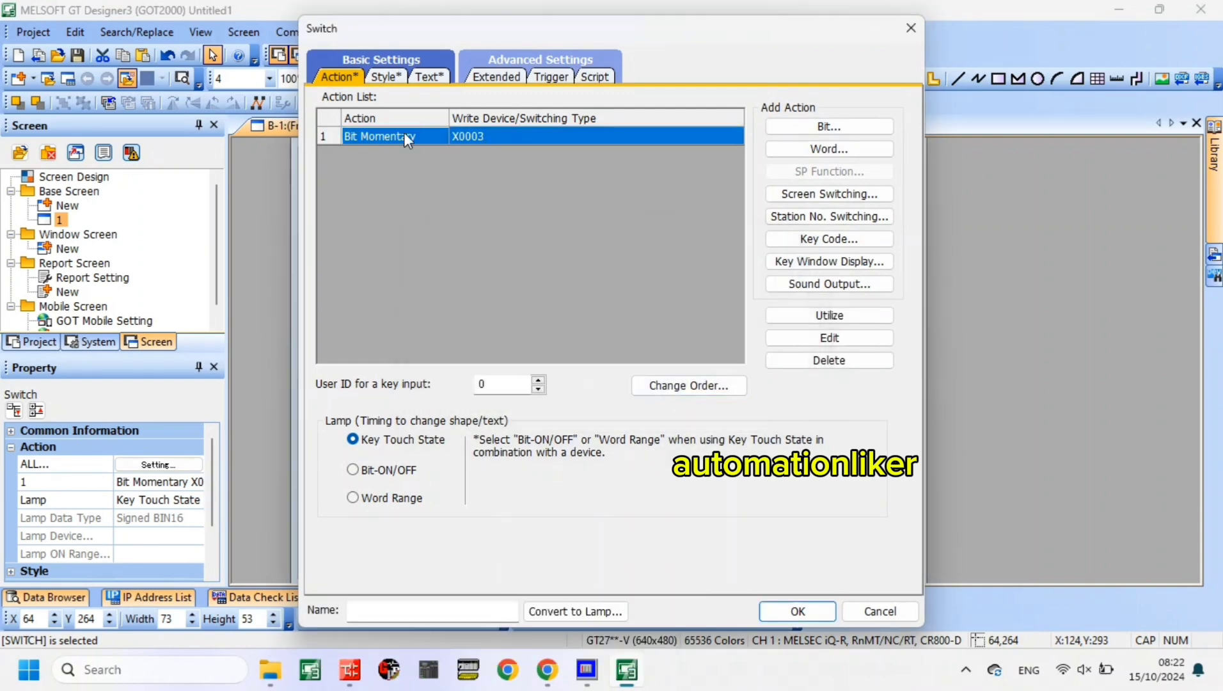
- Set the X0003 switch's shape color to Yellow for both the Key Touch OFF and Key Touch ON states
{"action": "left_click", "coordinate": [386, 78]}
{"action": "left_click", "coordinate": [739, 235]}
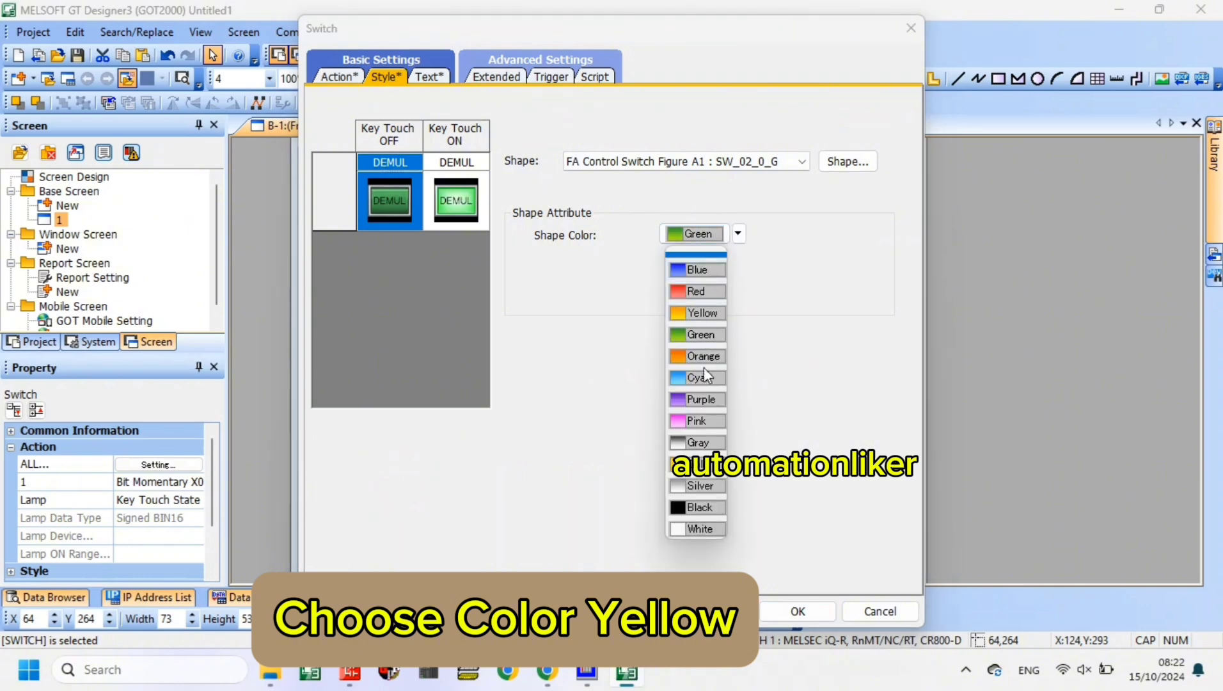
{"action": "left_click", "coordinate": [702, 314]}
{"action": "left_click", "coordinate": [452, 195]}
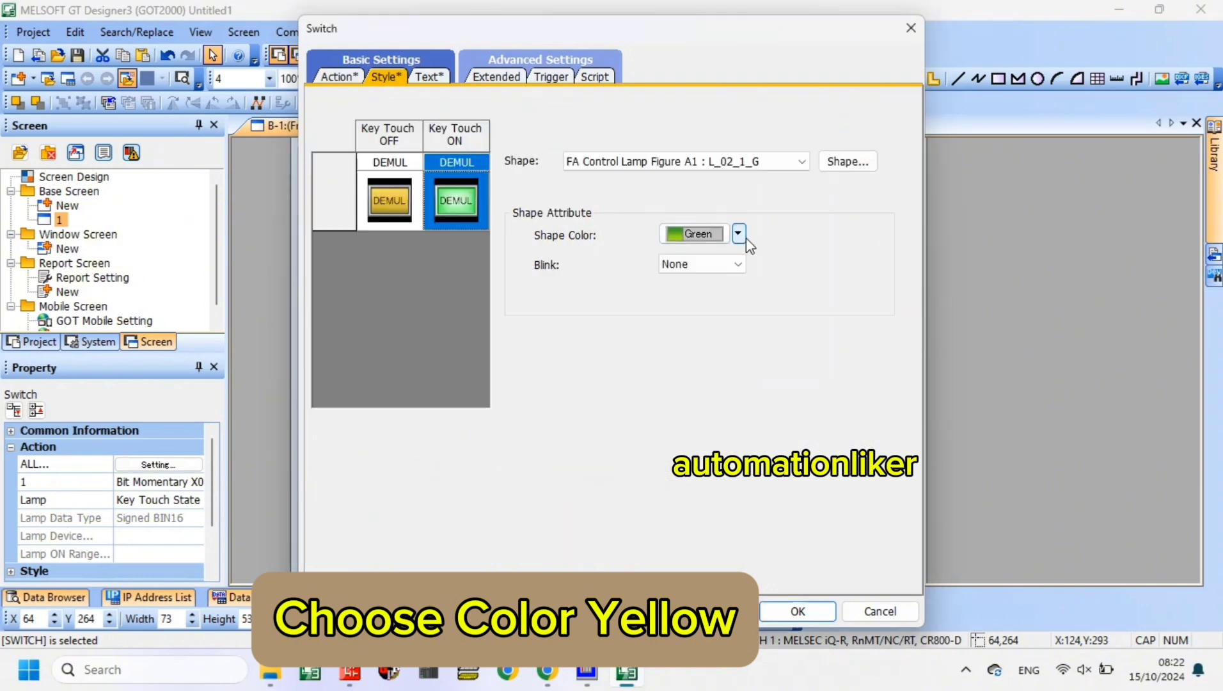
{"action": "left_click", "coordinate": [738, 234]}
{"action": "left_click", "coordinate": [703, 313]}
- Label the X0003 switch DEDIV for both touch states and accept the switch settings
{"action": "left_click", "coordinate": [430, 77]}
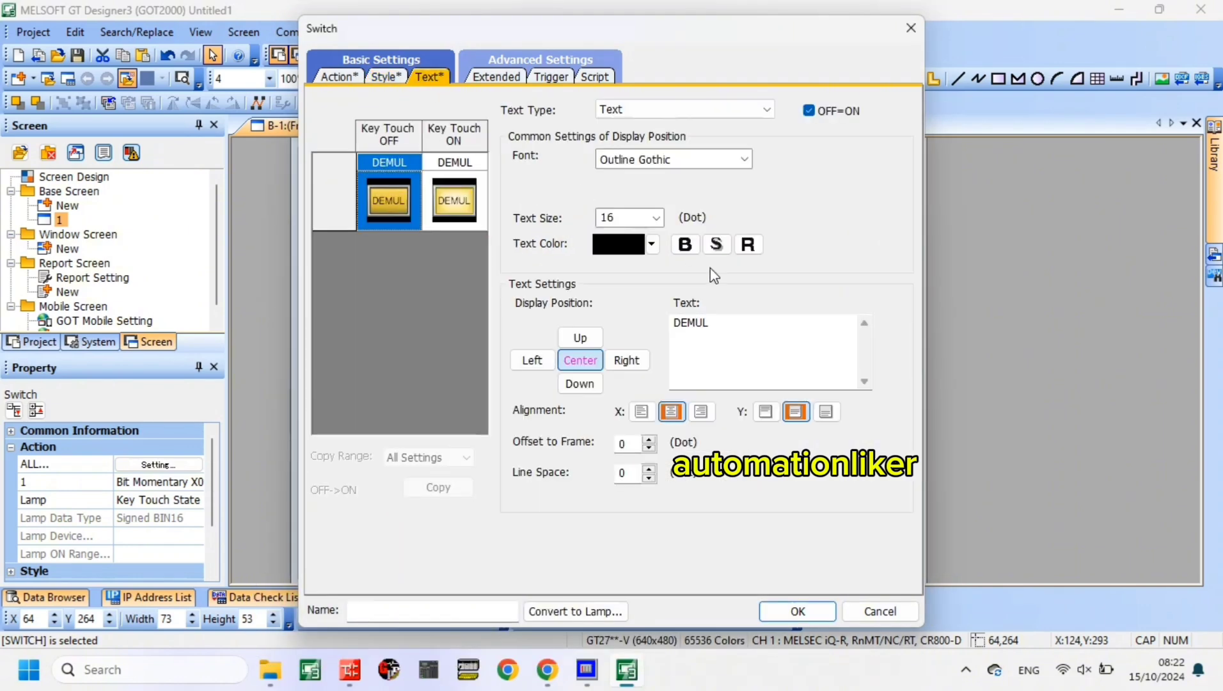
{"action": "left_click", "coordinate": [750, 337]}
{"action": "key", "text": "BackSpace"}
{"action": "key", "text": "BackSpace"}
{"action": "key", "text": "BackSpace"}
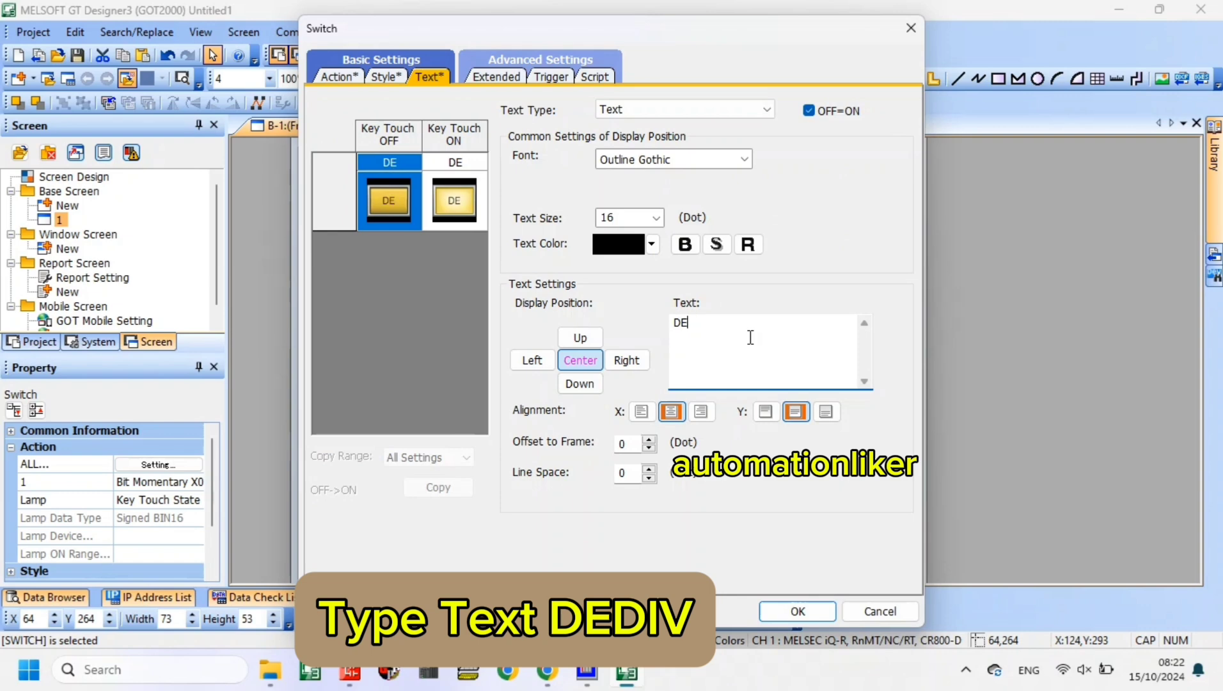
{"action": "type", "text": "DIV"}
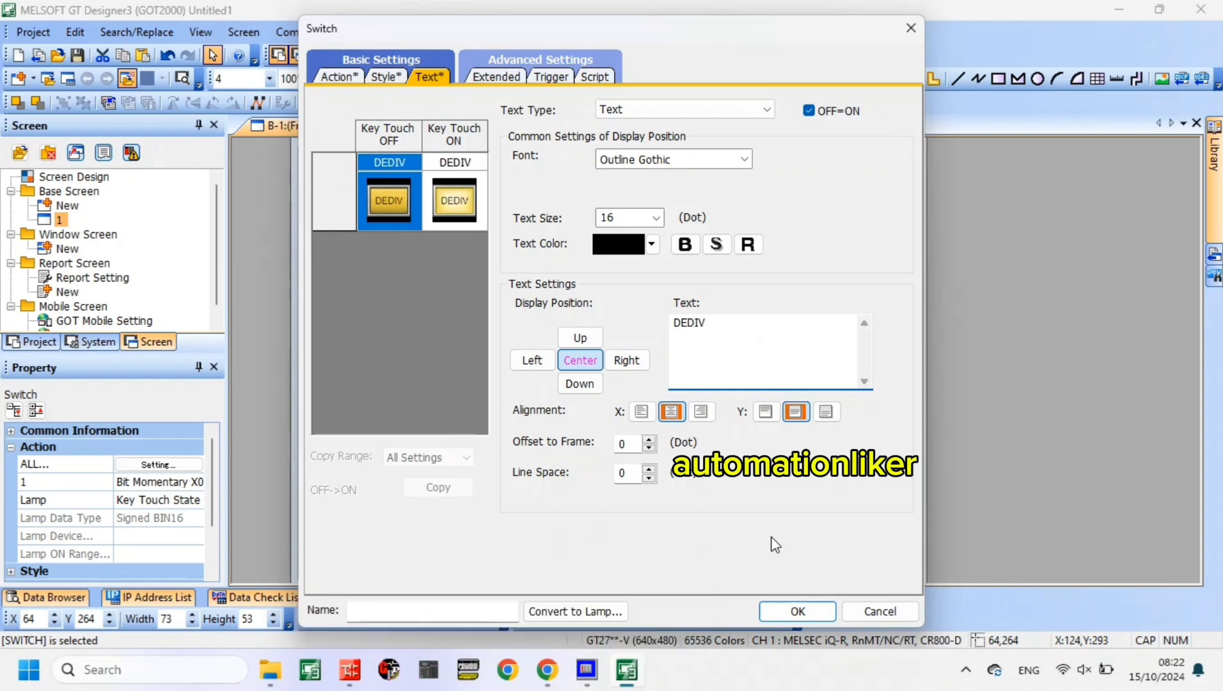
{"action": "left_click", "coordinate": [796, 611]}
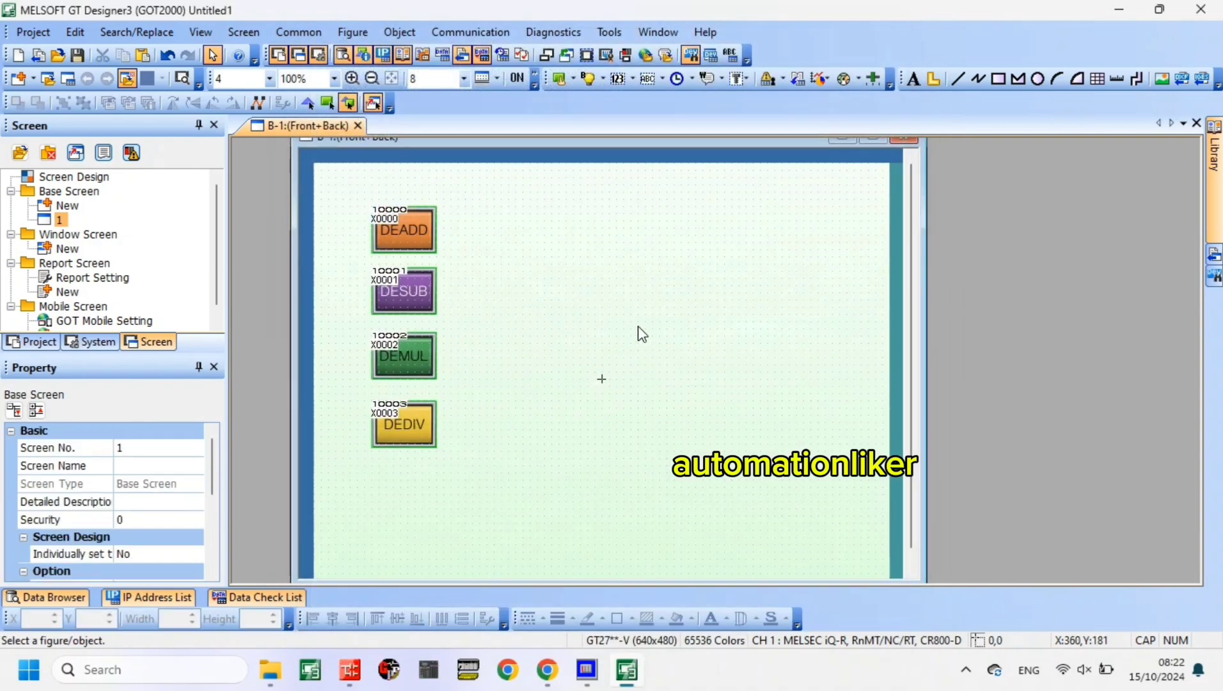
- Place a numerical display beside the DESUB switch and assign it device D0 with data type Real(32bit)
{"action": "left_click", "coordinate": [618, 79]}
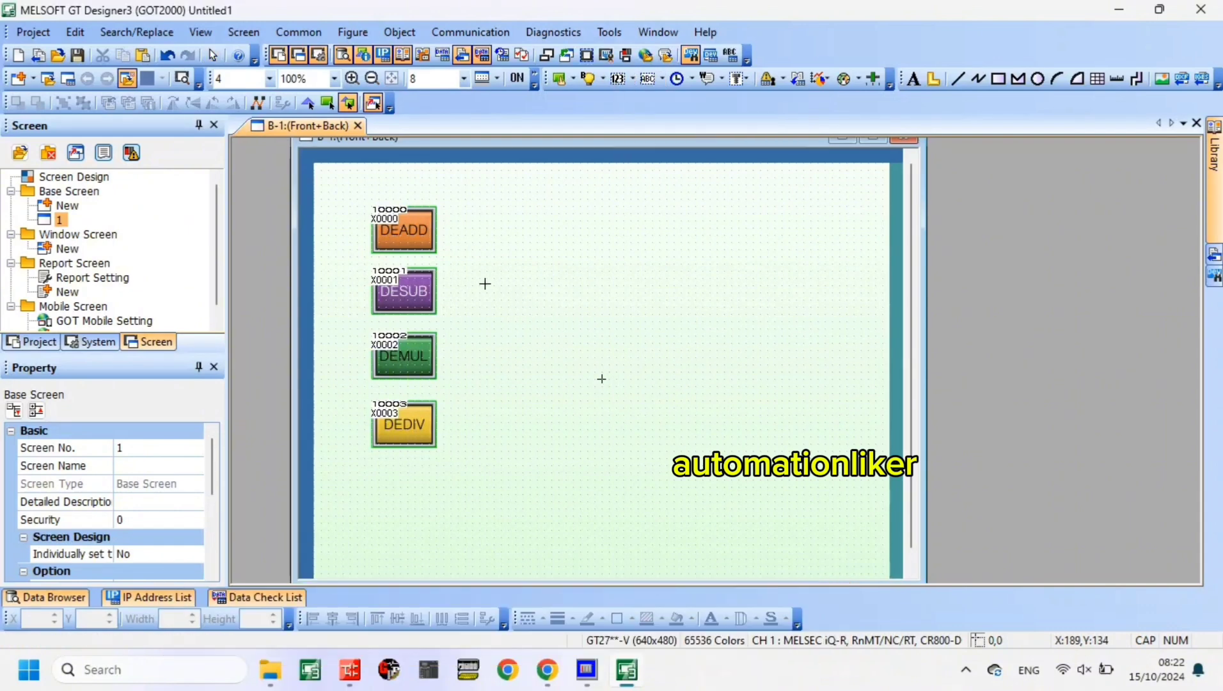
{"action": "left_click_drag", "start_coordinate": [485, 283], "coordinate": [654, 330]}
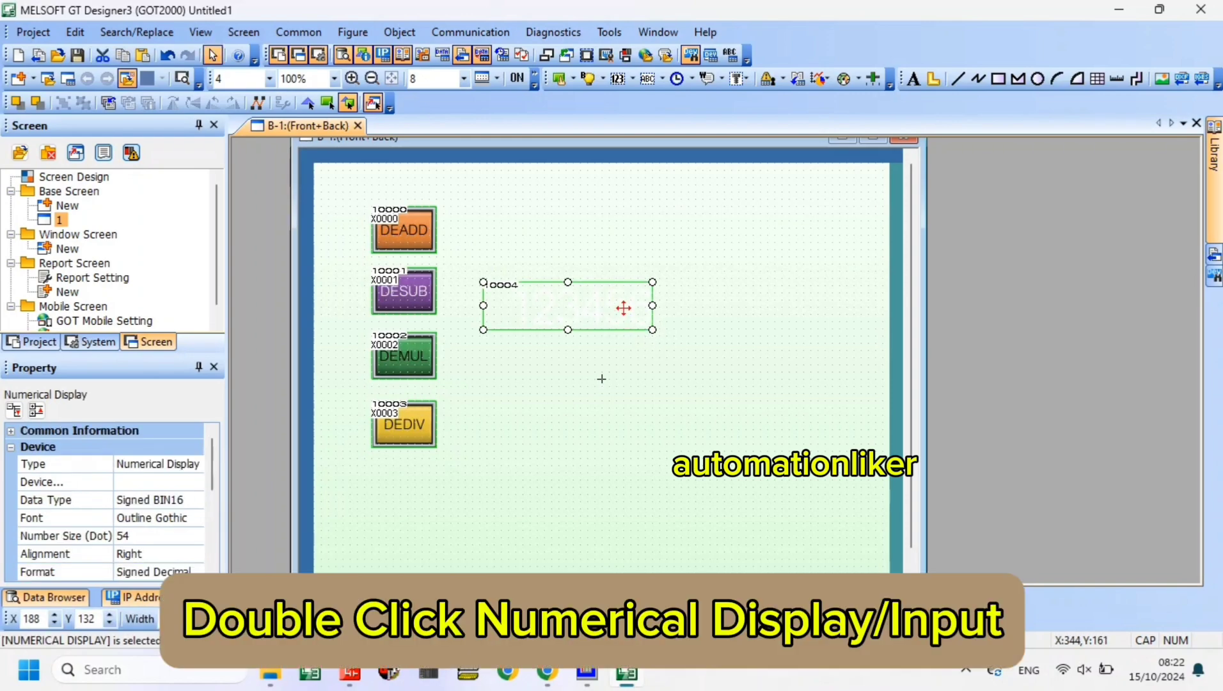
{"action": "double_click", "coordinate": [624, 308]}
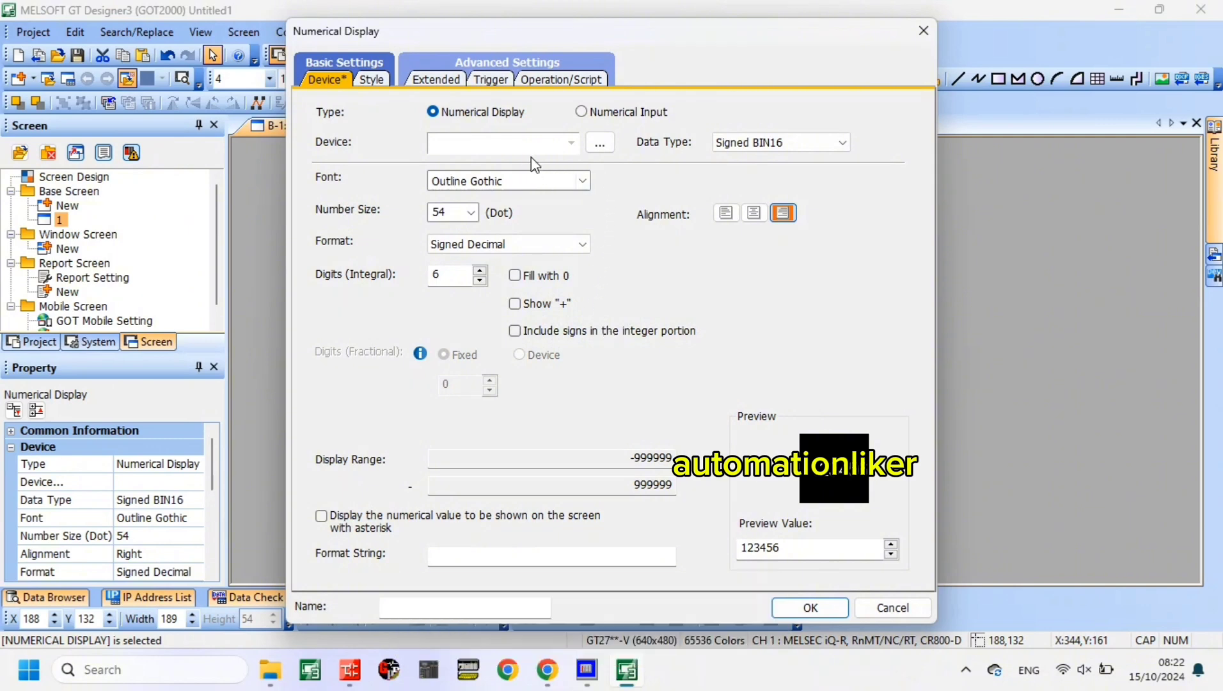
{"action": "type", "text": "D0"}
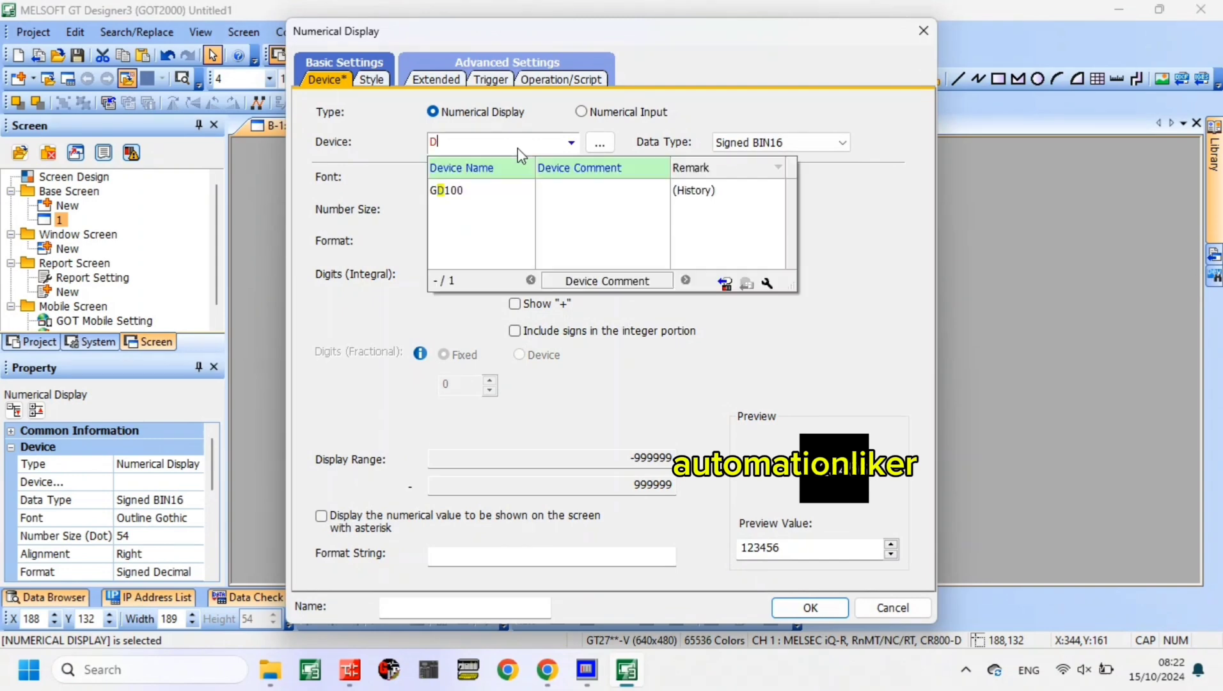
{"action": "left_click", "coordinate": [725, 96]}
{"action": "left_click", "coordinate": [781, 142]}
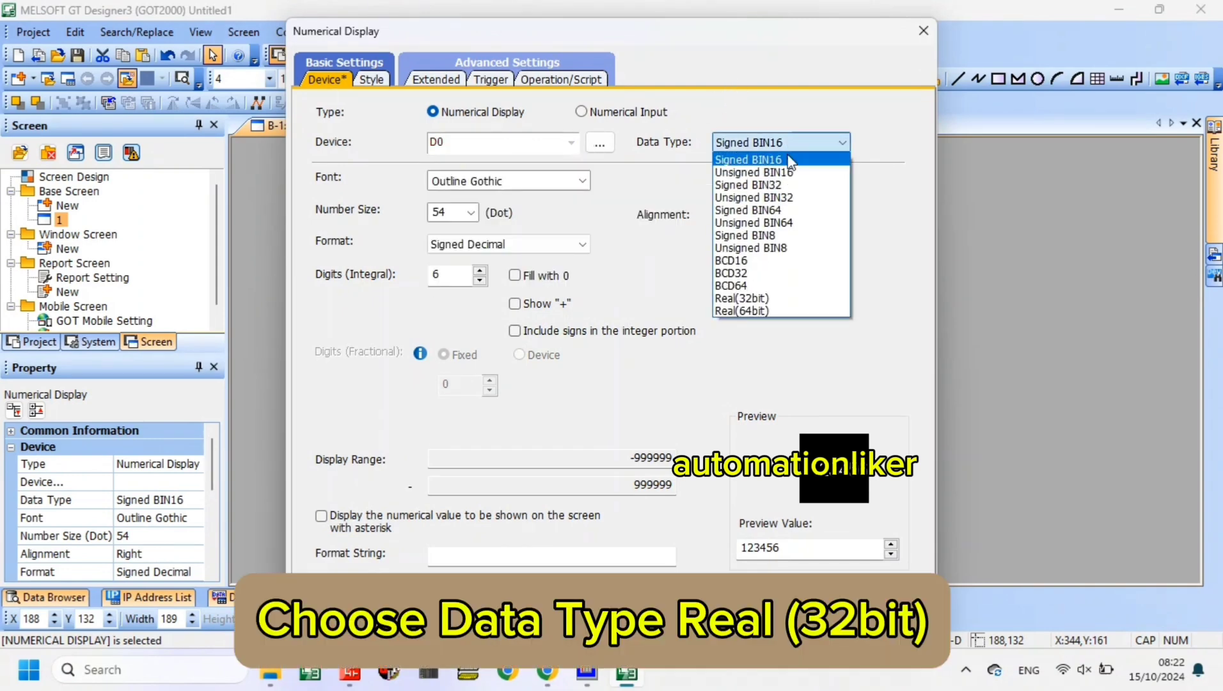
{"action": "left_click", "coordinate": [770, 299]}
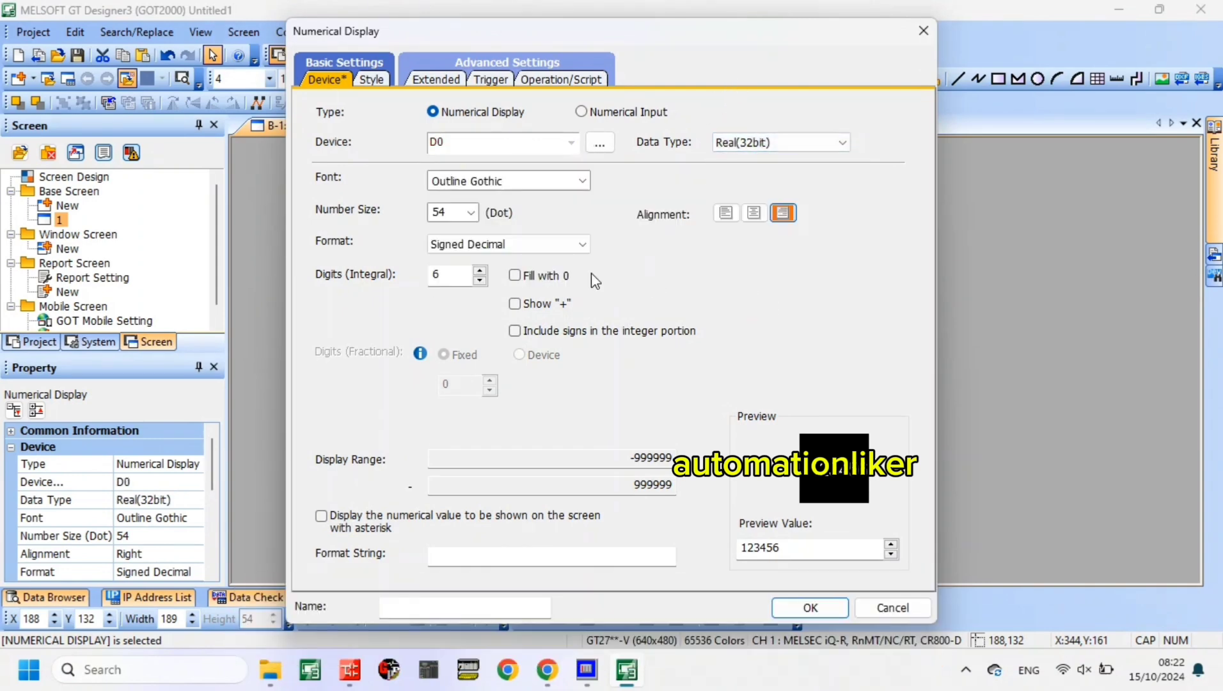
- Set the D0 numerical display's format to Real with 3 fixed fractional digits
{"action": "left_click", "coordinate": [544, 250]}
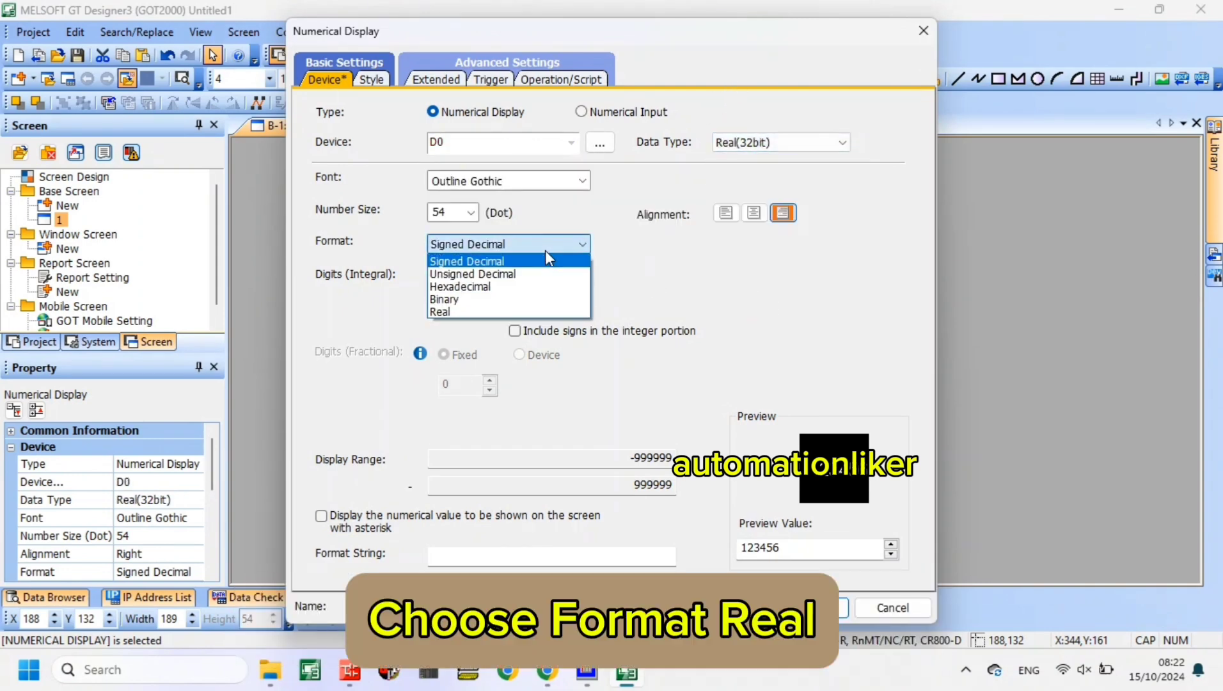
{"action": "left_click", "coordinate": [512, 308]}
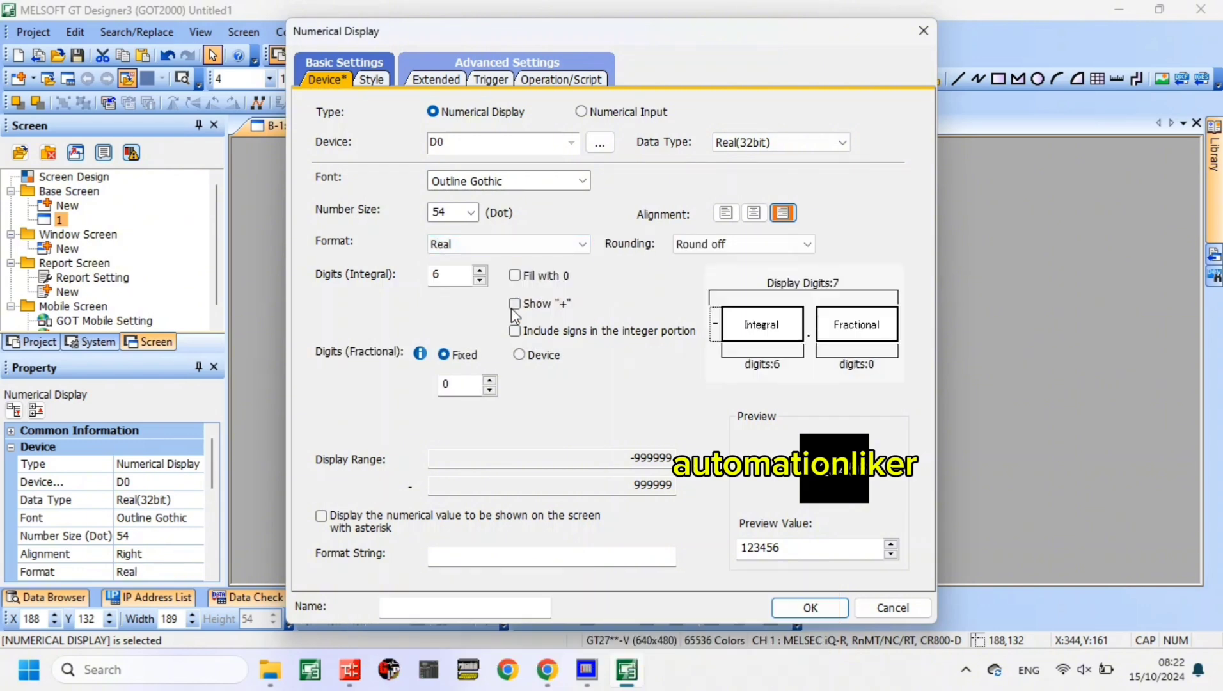
{"action": "left_click", "coordinate": [490, 379]}
{"action": "left_click", "coordinate": [490, 380]}
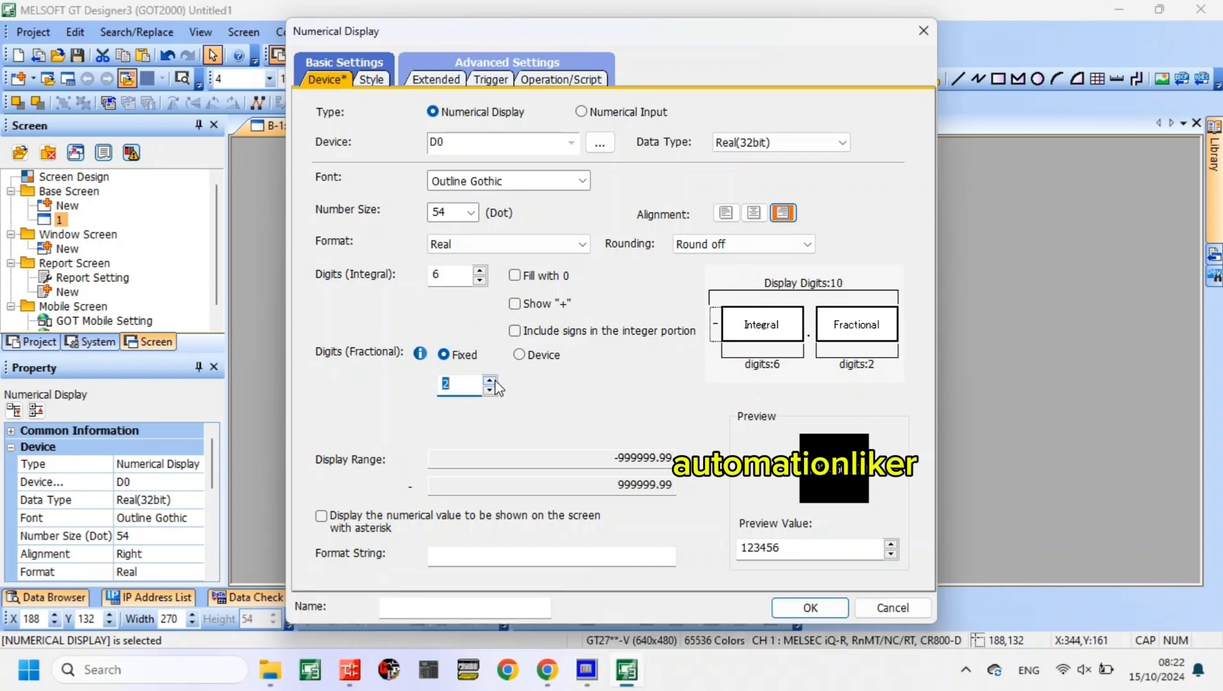
{"action": "left_click", "coordinate": [490, 380]}
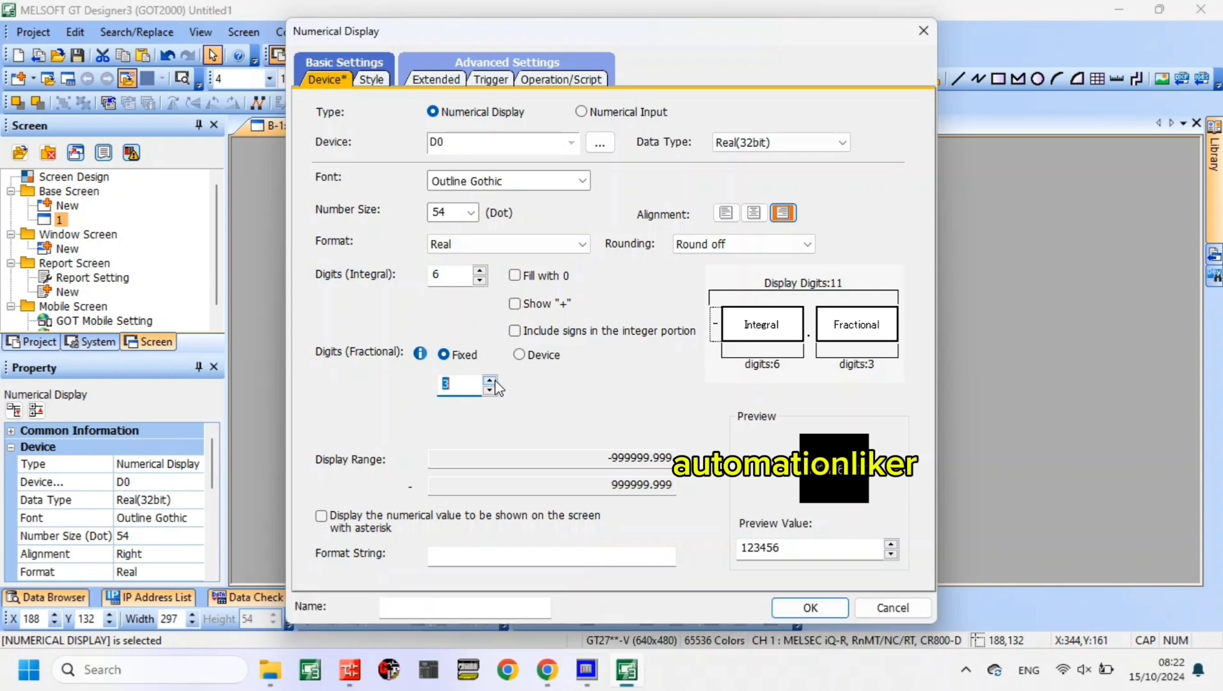
- Give the D0 numerical display the shape Square_3D_Fixed Width : Rect_2
{"action": "left_click", "coordinate": [371, 80]}
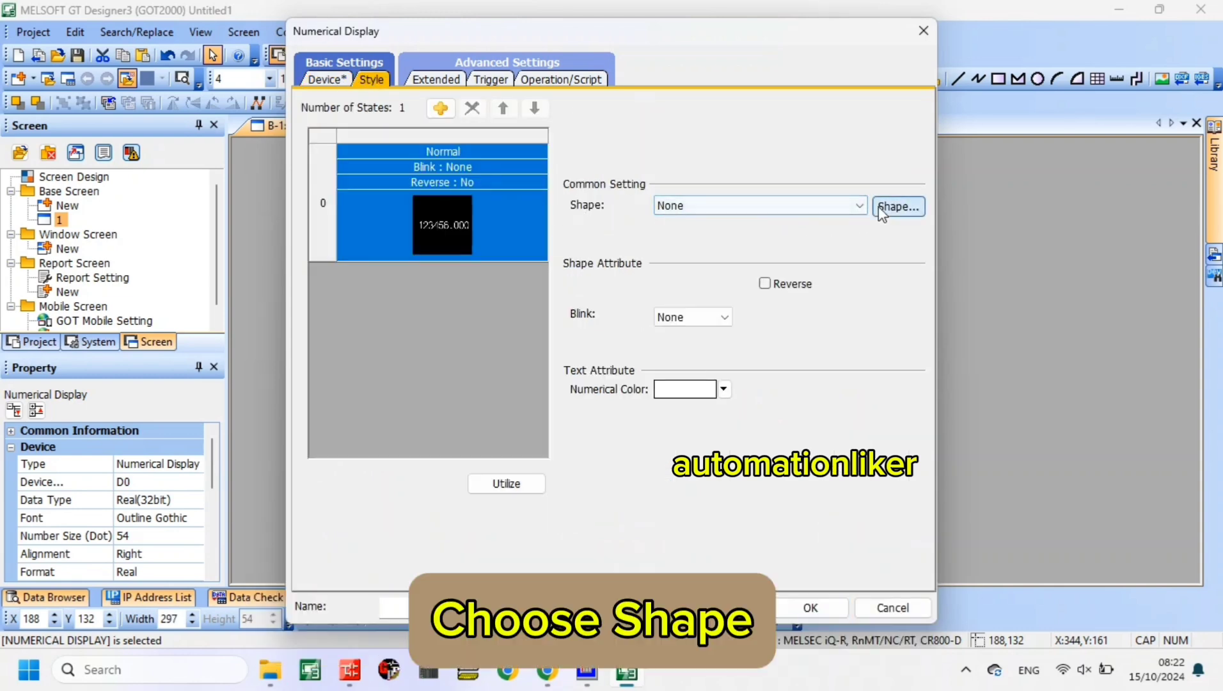
{"action": "left_click", "coordinate": [899, 206]}
{"action": "left_click", "coordinate": [800, 121]}
{"action": "left_click", "coordinate": [858, 205]}
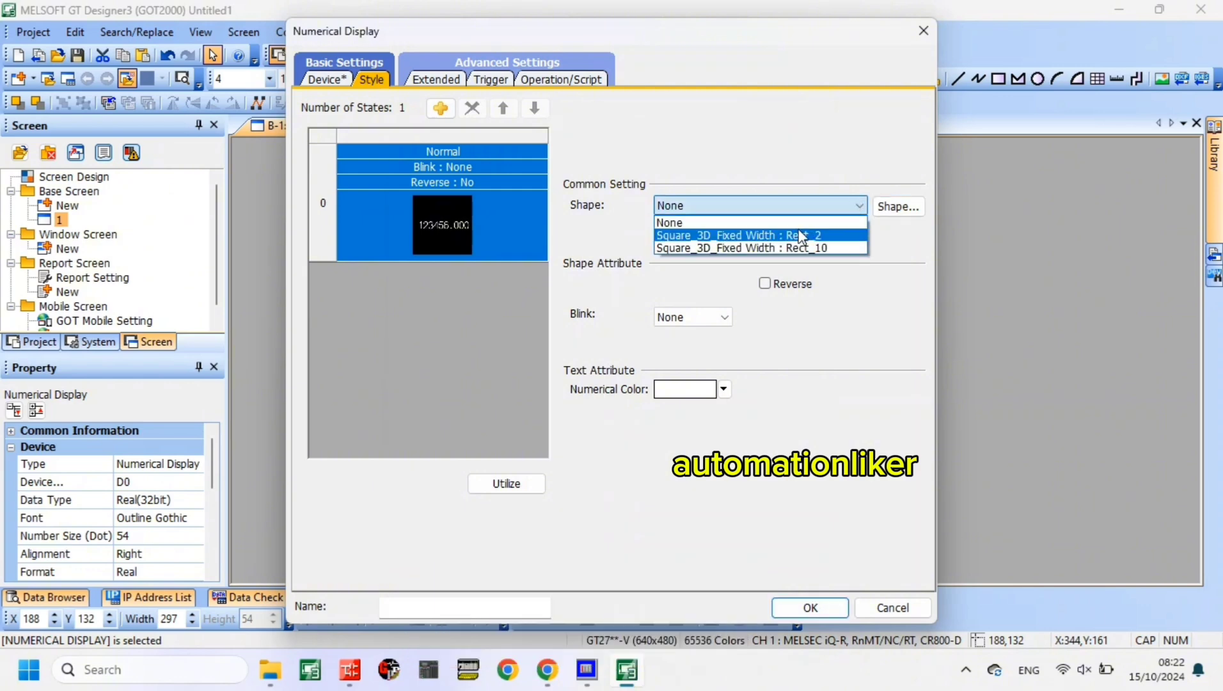
{"action": "left_click", "coordinate": [794, 237]}
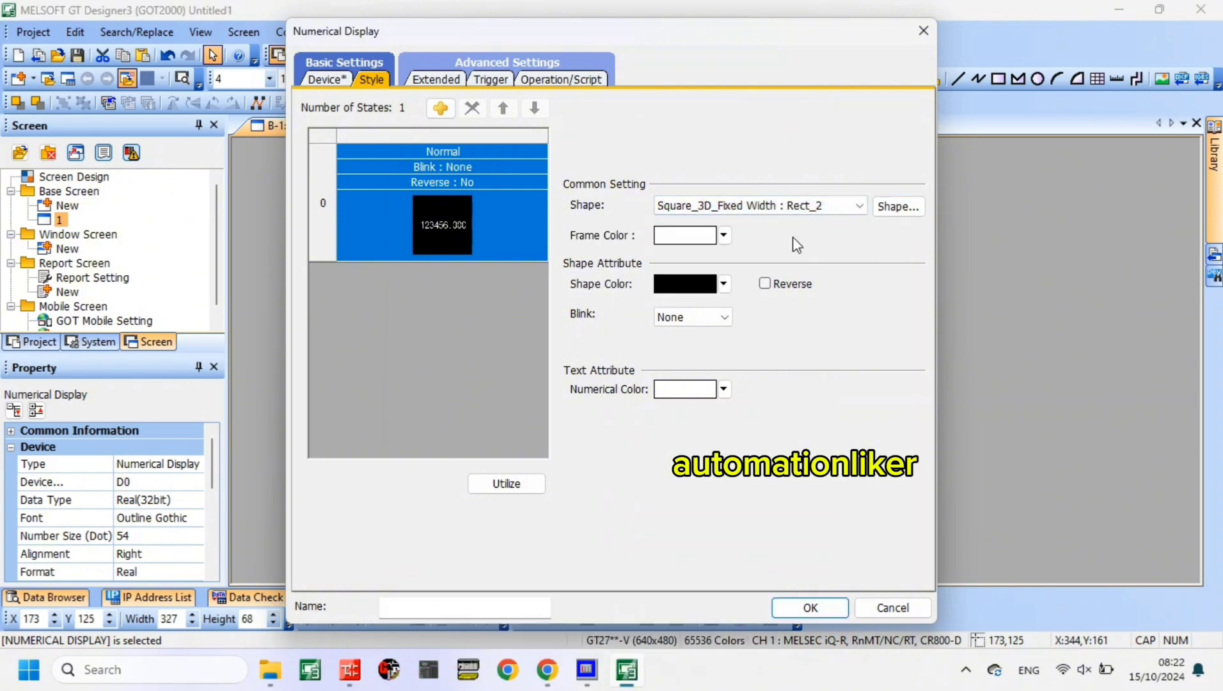
- Set the numerical display's shape color to light blue (63) and numerical color to black (0), and accept the settings
{"action": "left_click", "coordinate": [725, 285]}
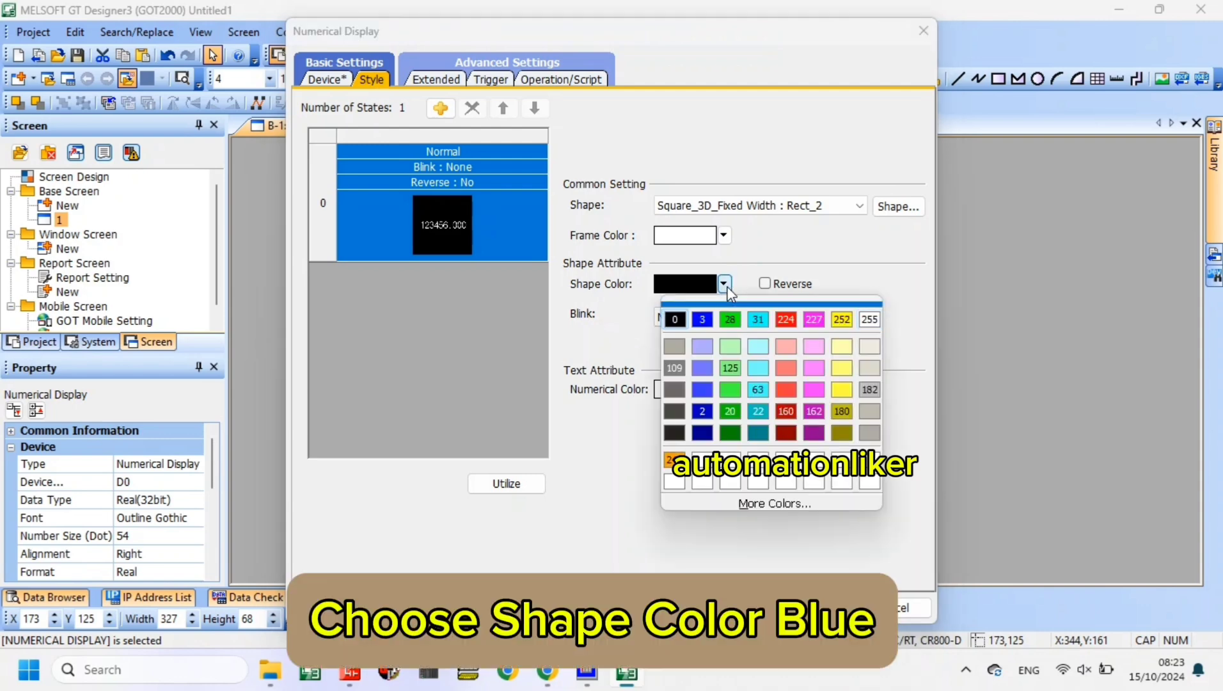
{"action": "left_click", "coordinate": [763, 390]}
{"action": "left_click", "coordinate": [723, 389]}
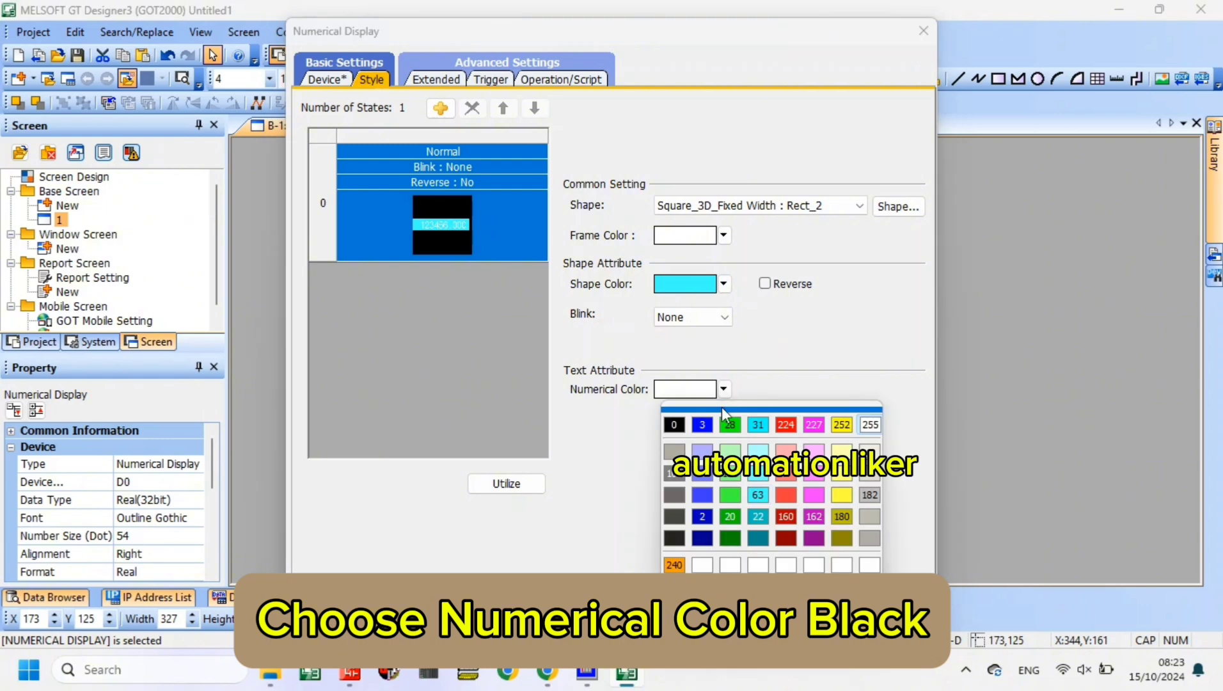
{"action": "left_click", "coordinate": [678, 428]}
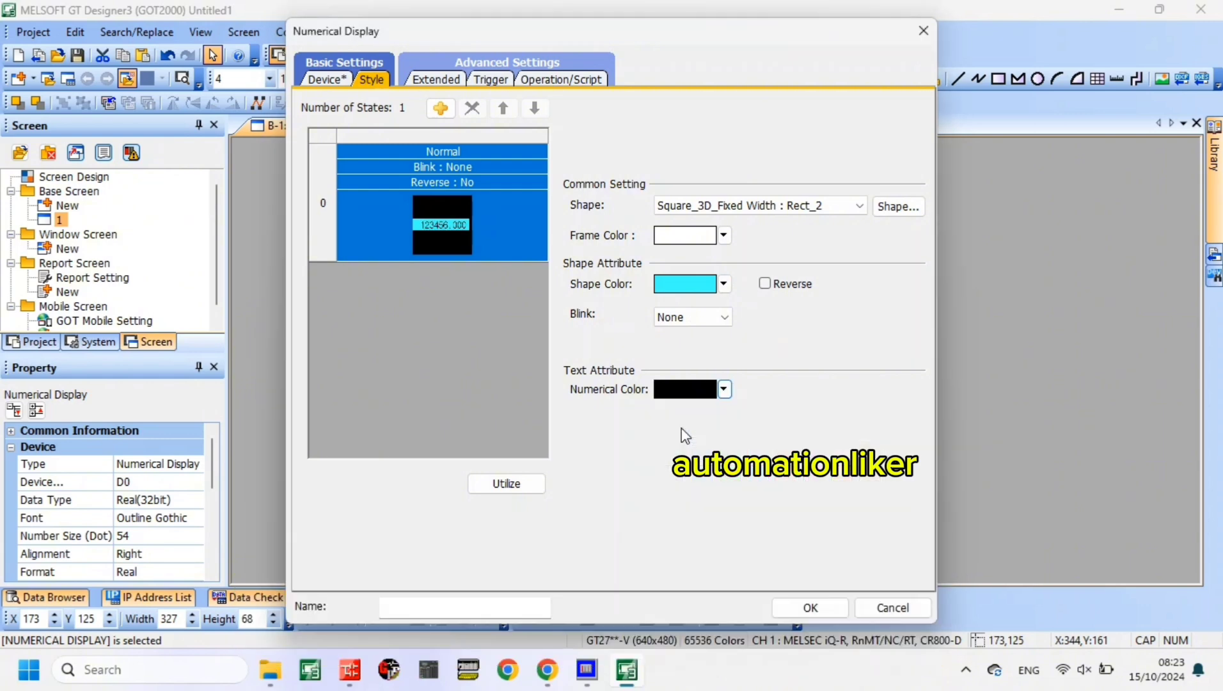
{"action": "left_click", "coordinate": [795, 611]}
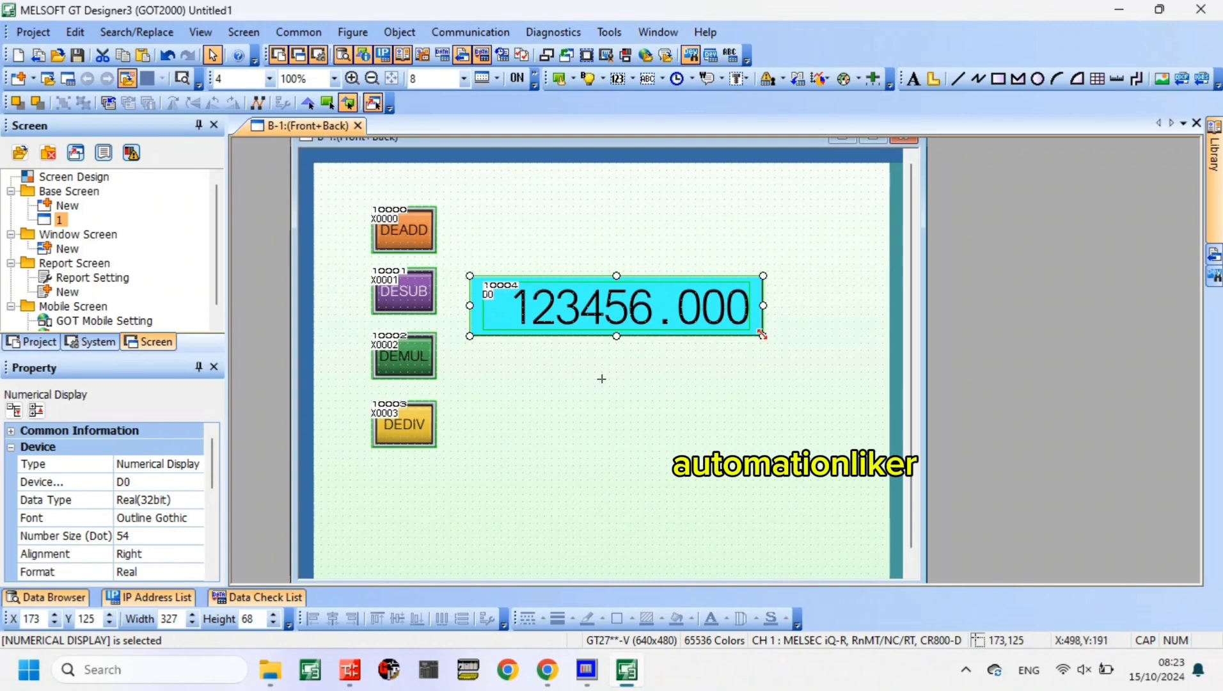
- Shrink the D0 numerical display to a compact box beside the DESUB switch and deselect it
{"action": "left_click_drag", "start_coordinate": [750, 329], "coordinate": [671, 300]}
{"action": "left_click", "coordinate": [679, 235]}
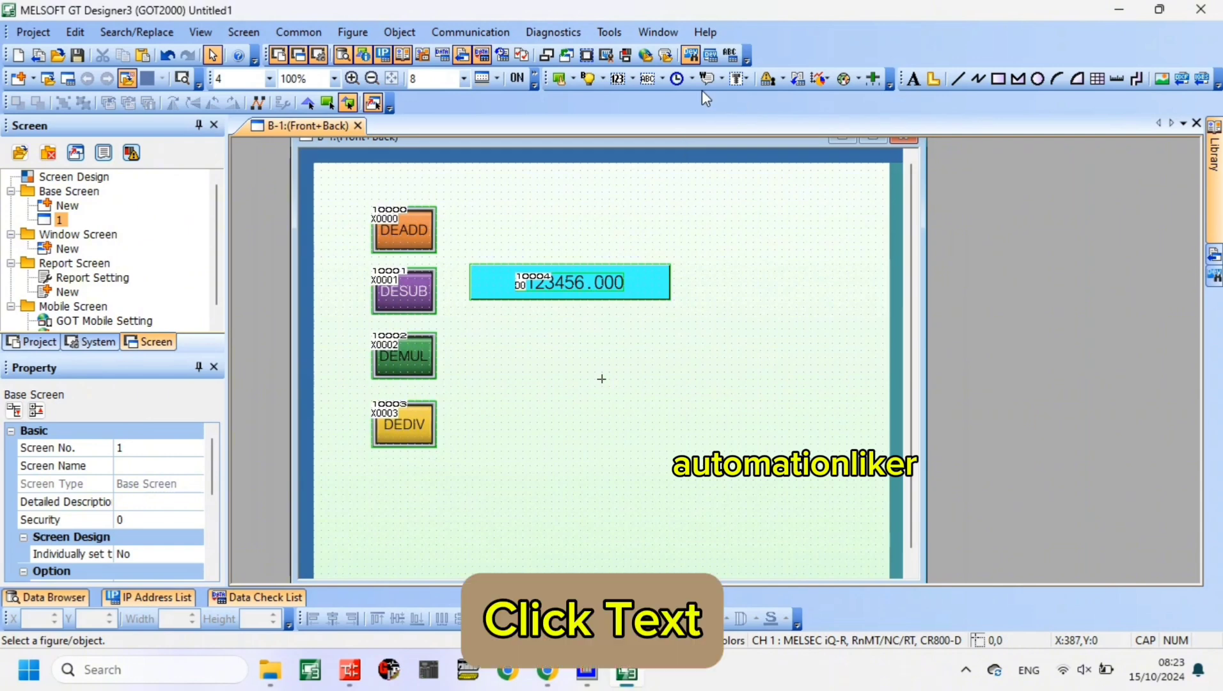
- Add the text "DATA D0" in black above the D0 numerical display and enlarge it to a text size of 22 dots
{"action": "left_click", "coordinate": [913, 78]}
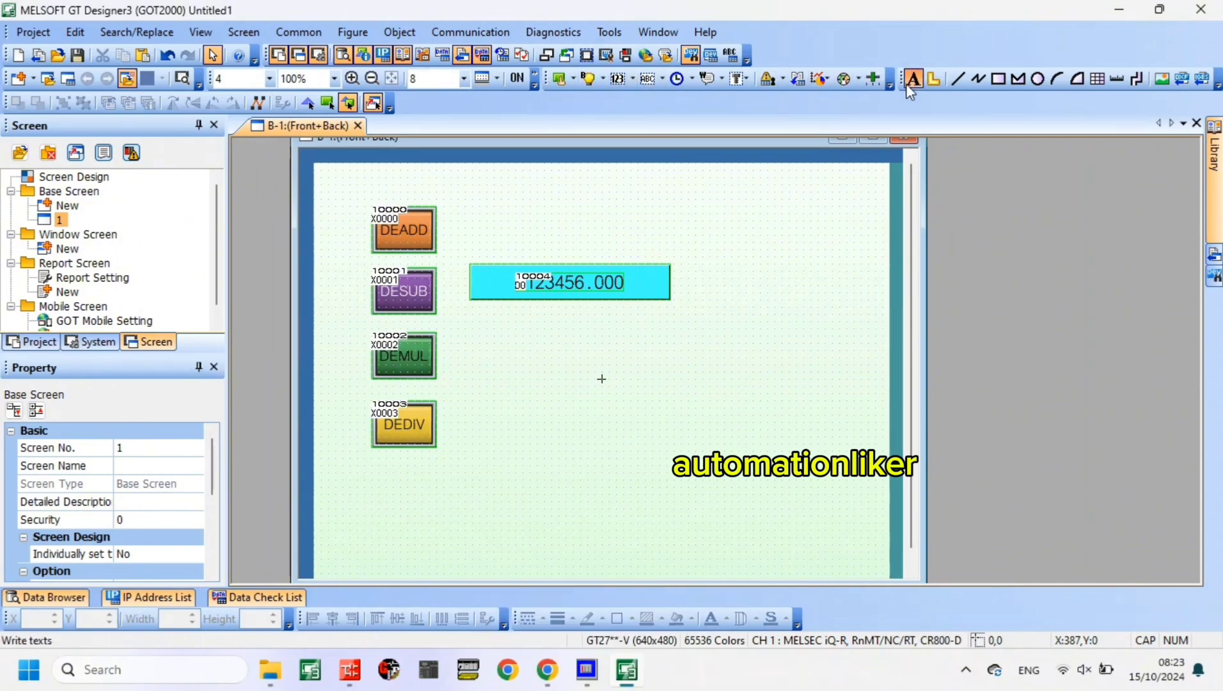
{"action": "left_click", "coordinate": [530, 255]}
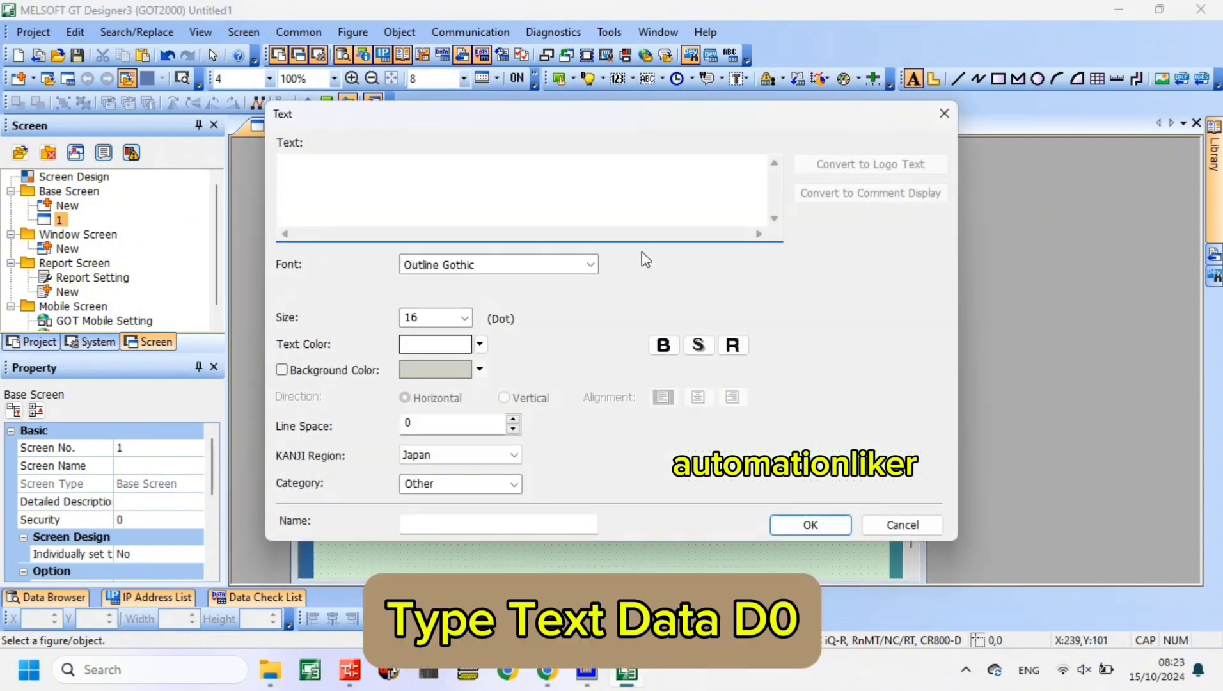
{"action": "type", "text": "DATA "}
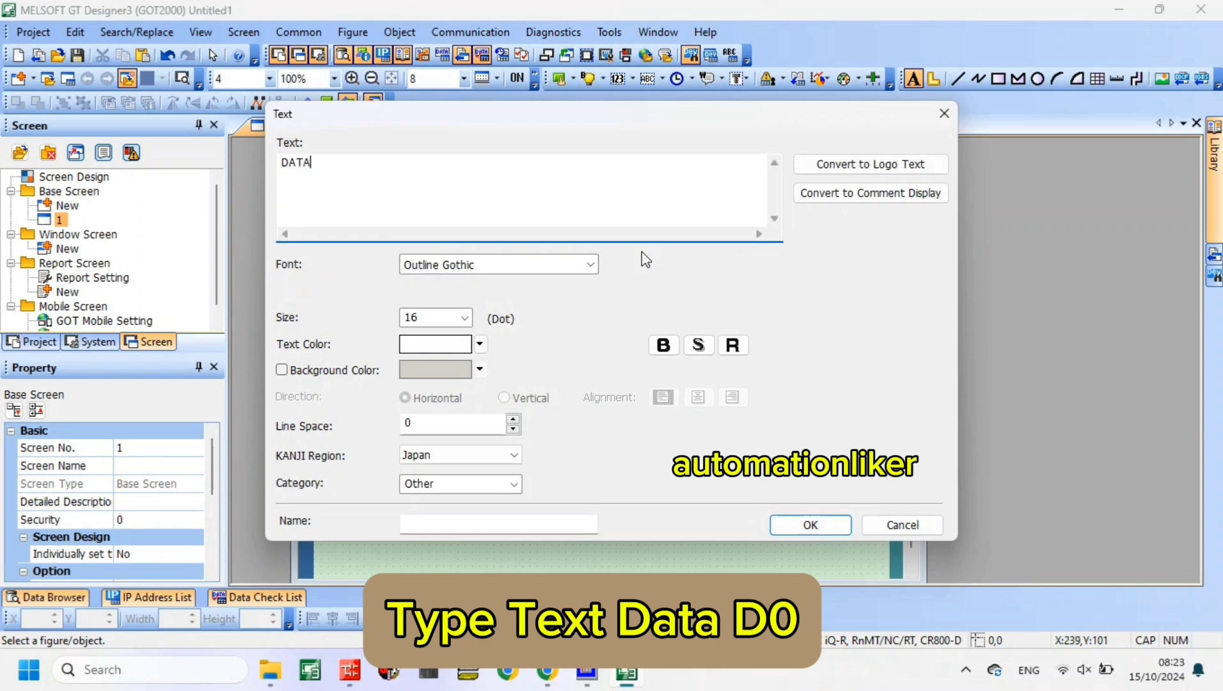
{"action": "type", "text": "D0"}
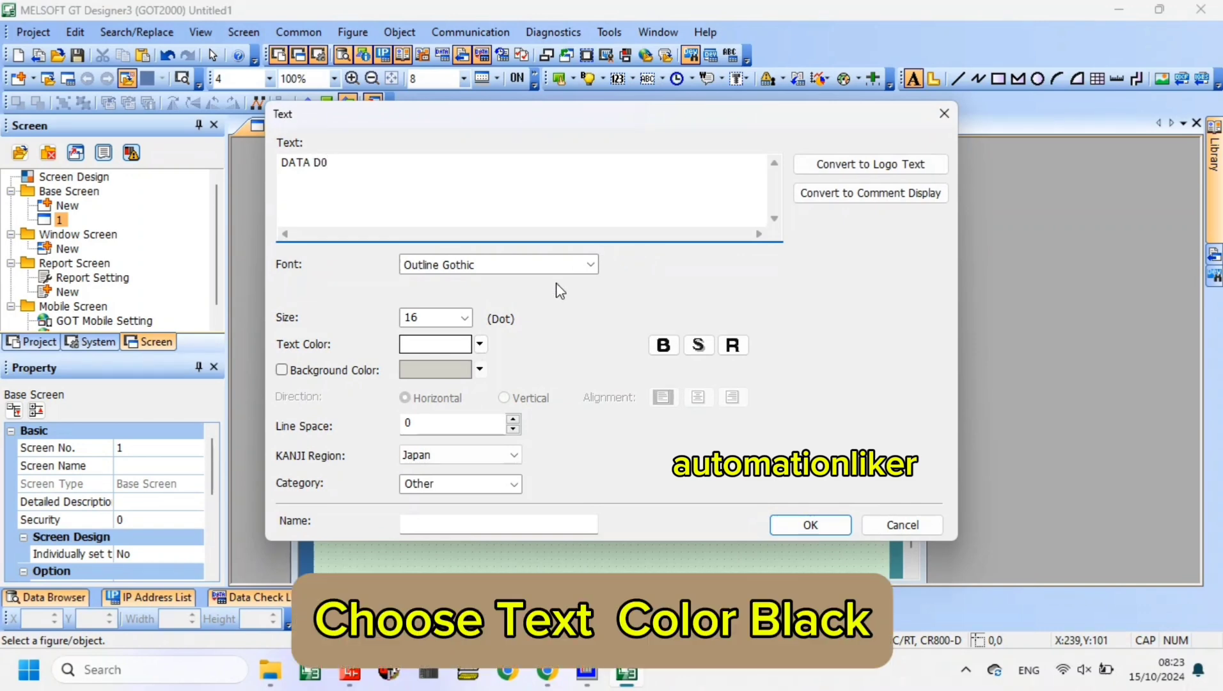
{"action": "left_click", "coordinate": [480, 344]}
{"action": "left_click", "coordinate": [420, 380]}
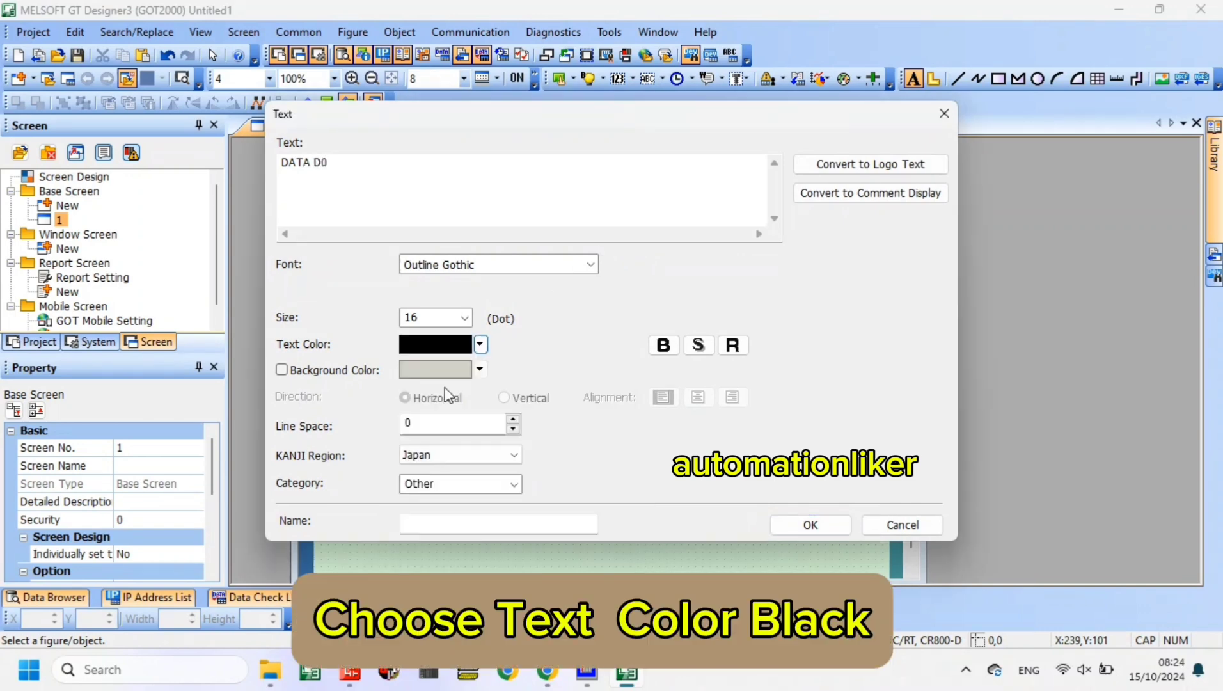
{"action": "left_click", "coordinate": [775, 524]}
{"action": "left_click_drag", "start_coordinate": [568, 259], "coordinate": [606, 256]}
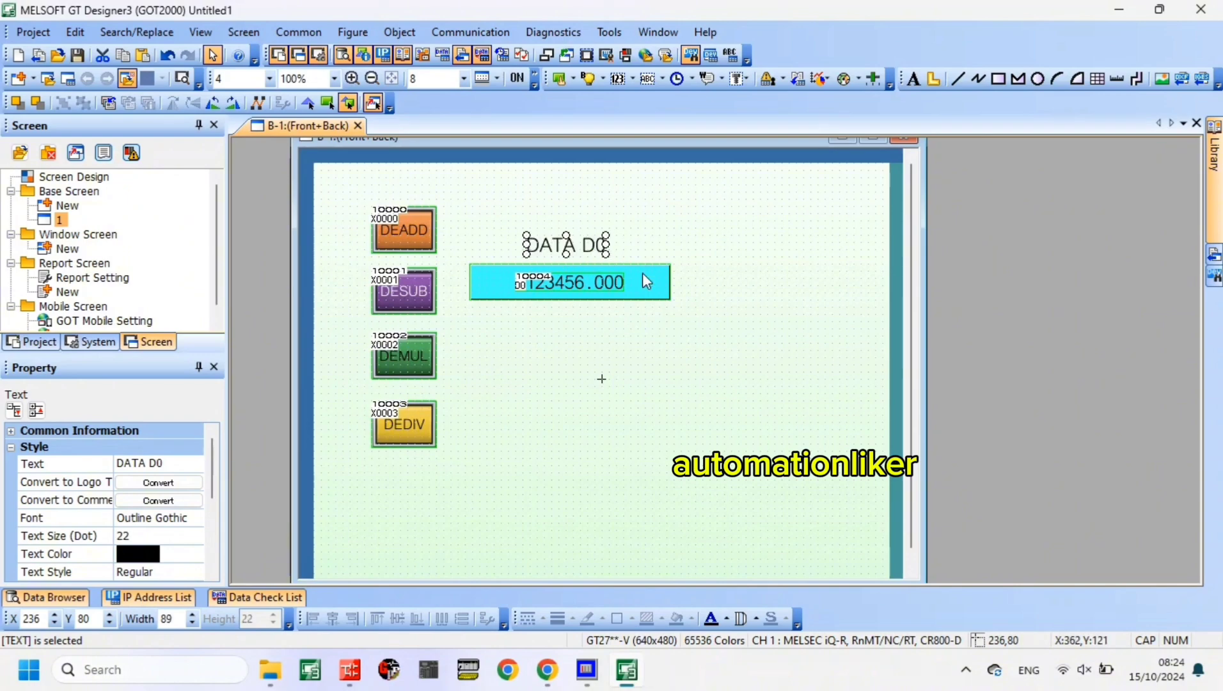
{"action": "double_click", "coordinate": [598, 283]}
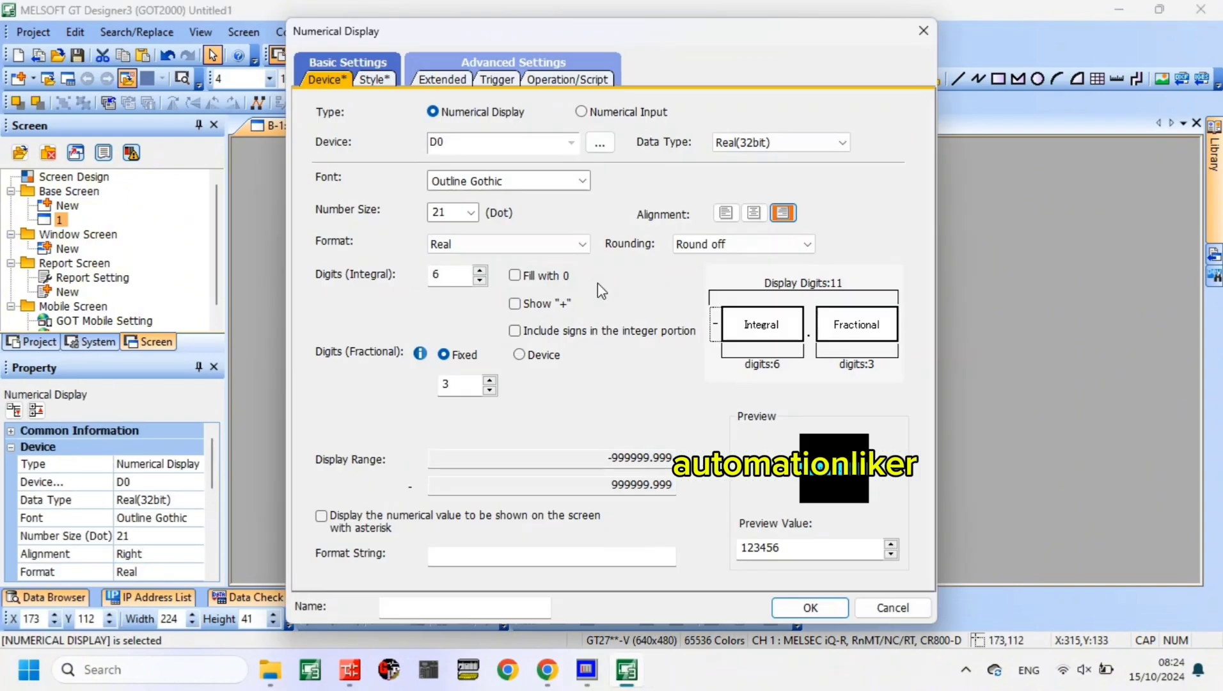
{"action": "left_click", "coordinate": [379, 79]}
{"action": "left_click", "coordinate": [923, 31]}
{"action": "left_click", "coordinate": [791, 246]}
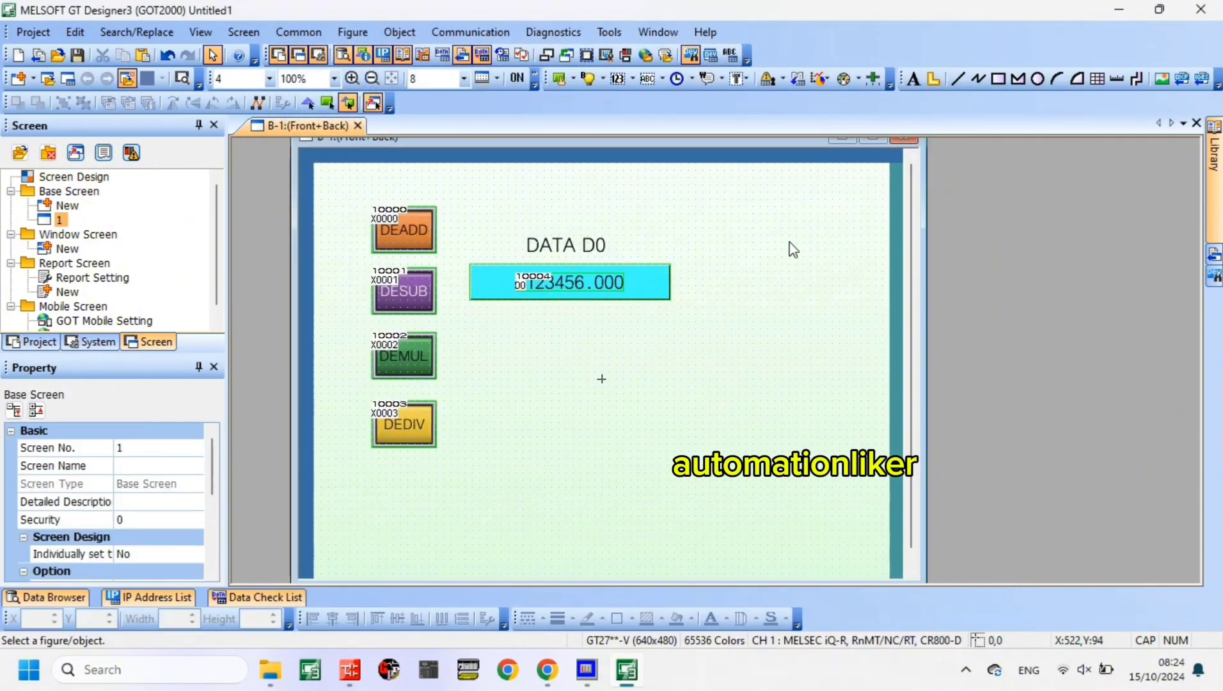
- Copy the DESUB switch and paste the duplicate below the D0 numerical display
{"action": "left_click", "coordinate": [405, 294]}
{"action": "right_click", "coordinate": [413, 296]}
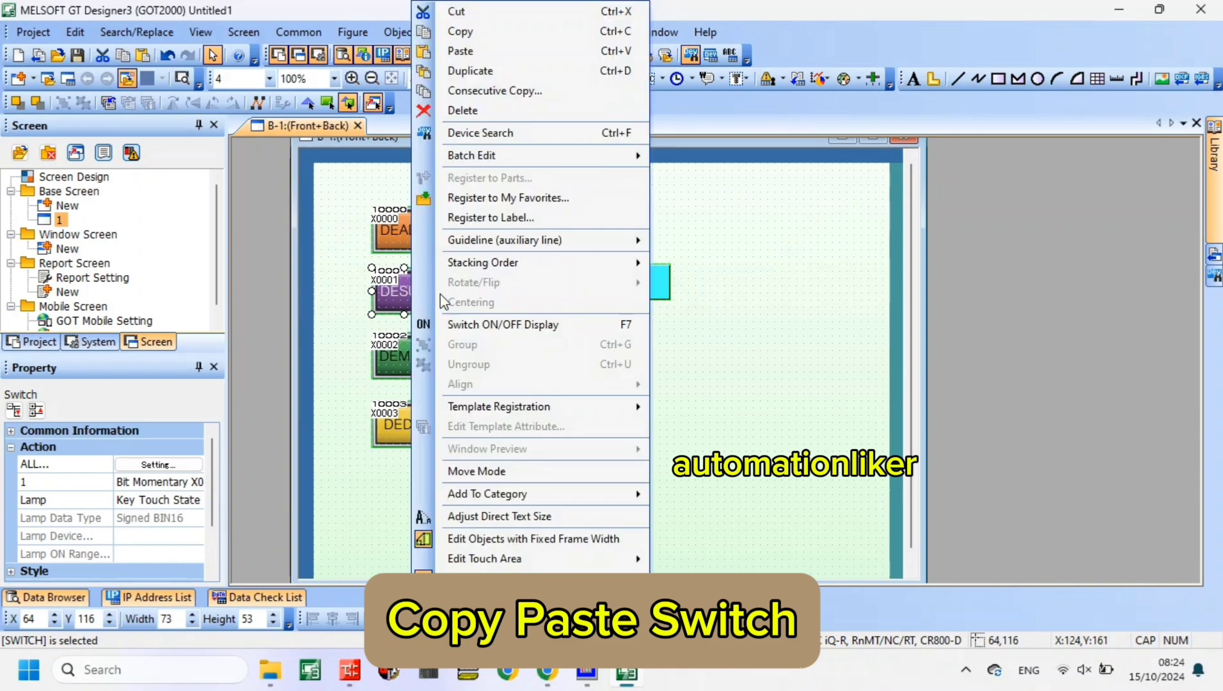
{"action": "left_click", "coordinate": [461, 30]}
{"action": "key", "text": "ctrl+v"}
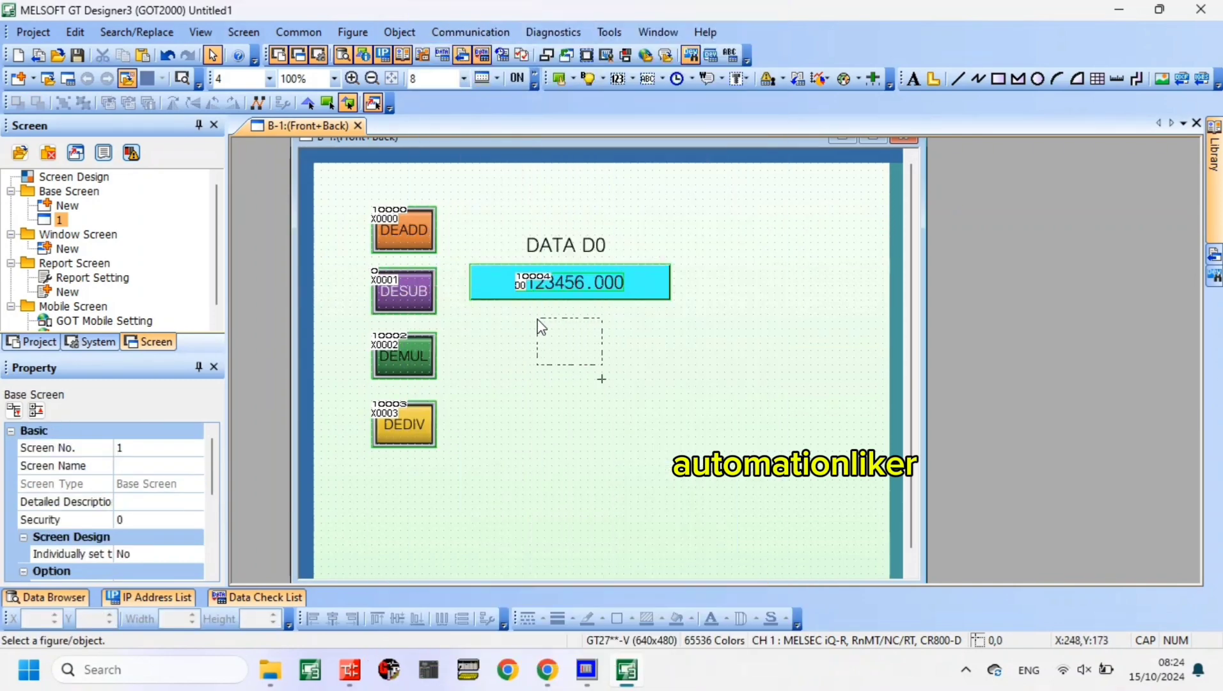
{"action": "left_click", "coordinate": [538, 322]}
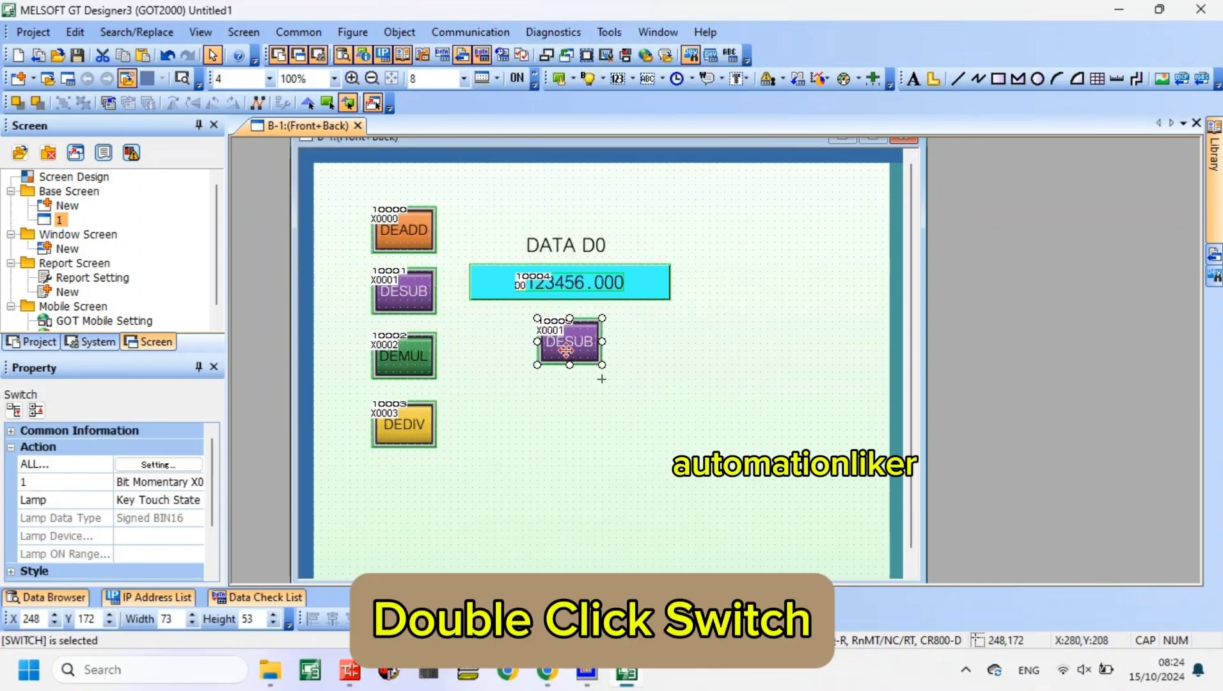
- Set the bit momentary device of the copied DESUB switch below the numerical display to X0004
{"action": "double_click", "coordinate": [566, 350]}
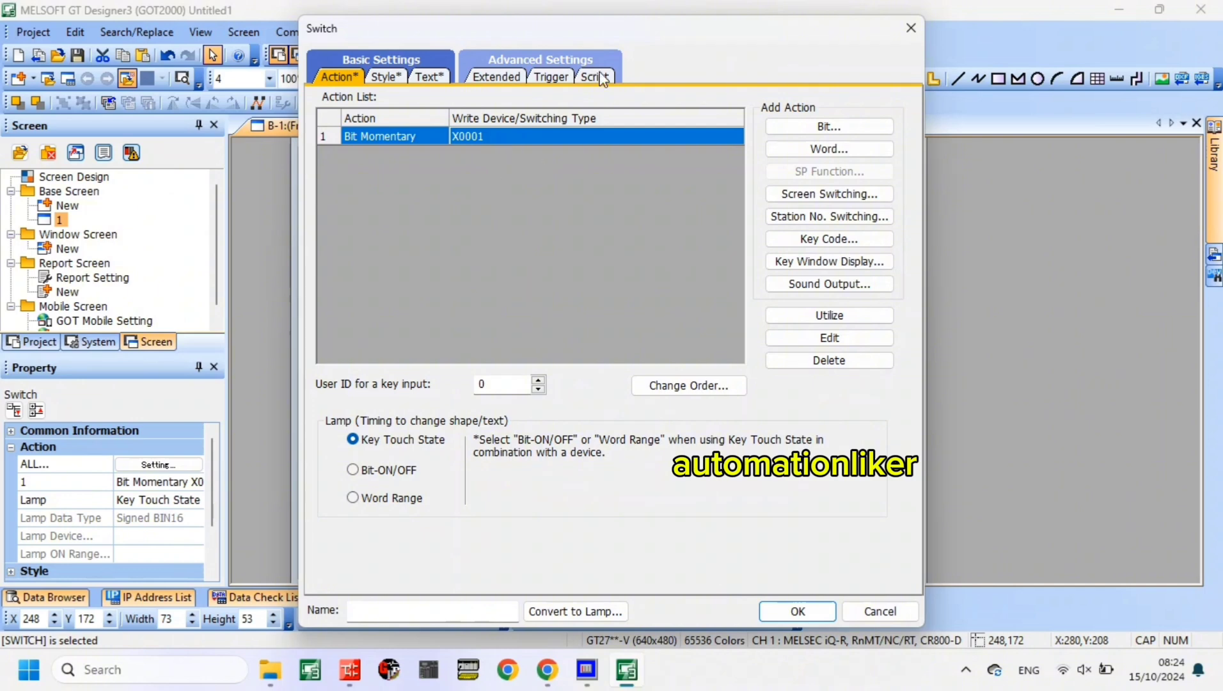
{"action": "double_click", "coordinate": [543, 144]}
{"action": "left_click", "coordinate": [568, 286]}
{"action": "key", "text": "BackSpace"}
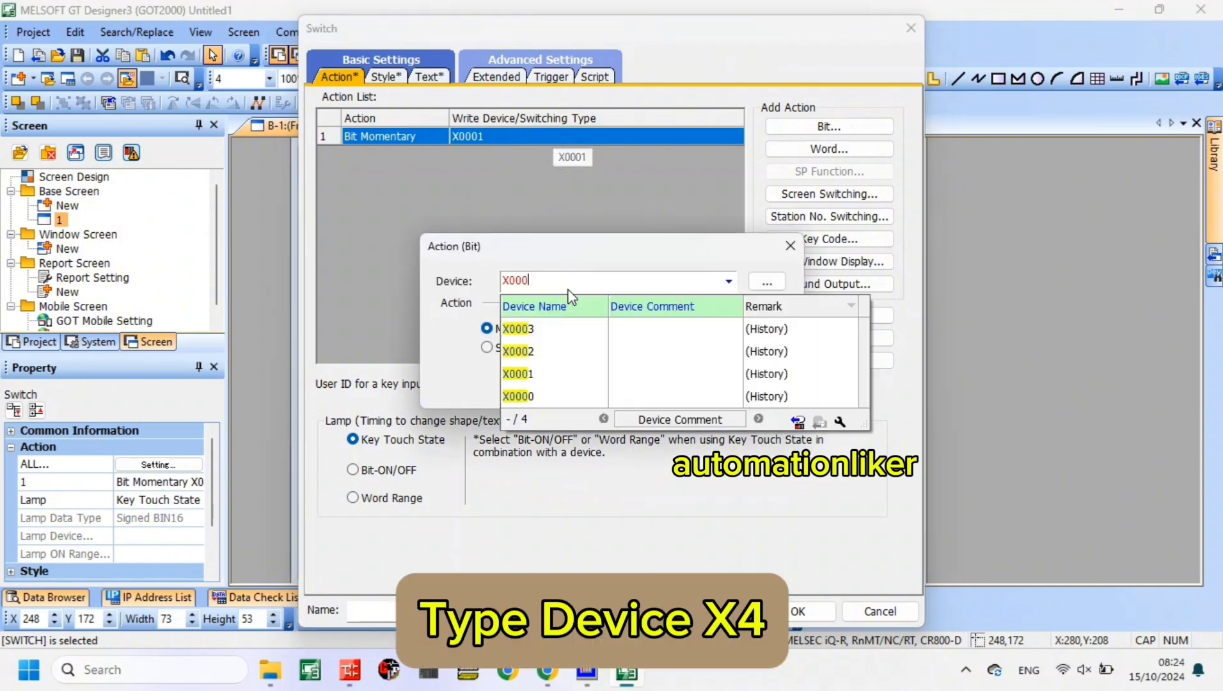
{"action": "type", "text": "4"}
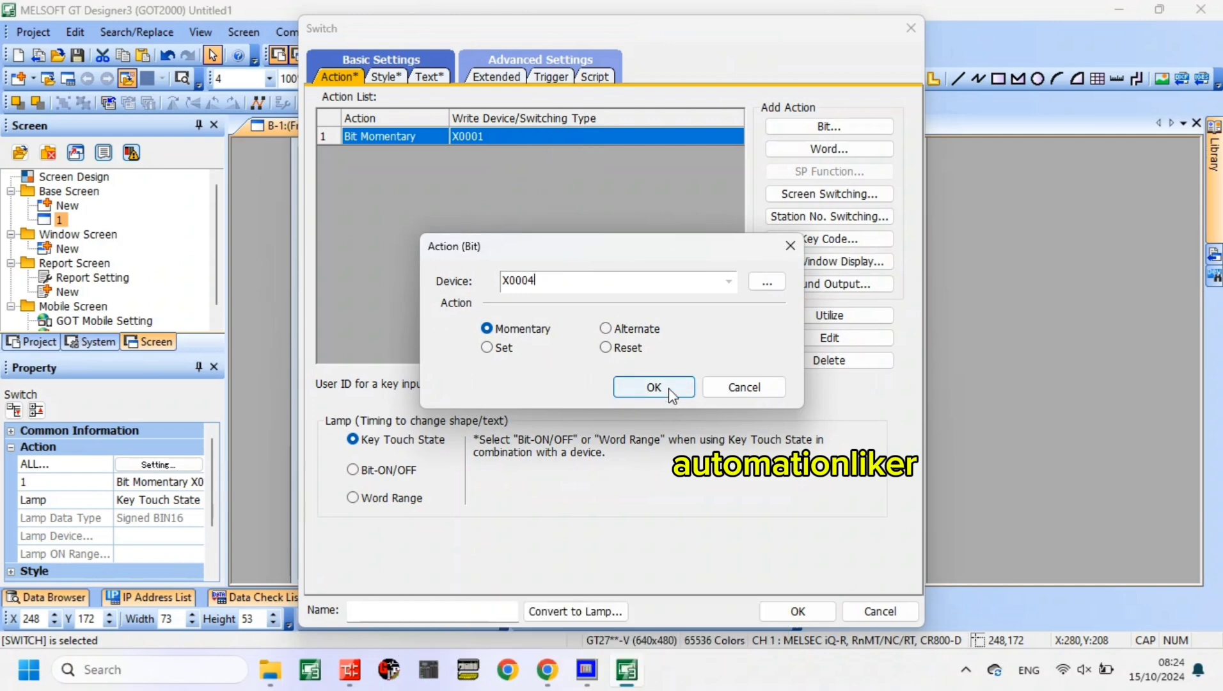
{"action": "left_click", "coordinate": [670, 387]}
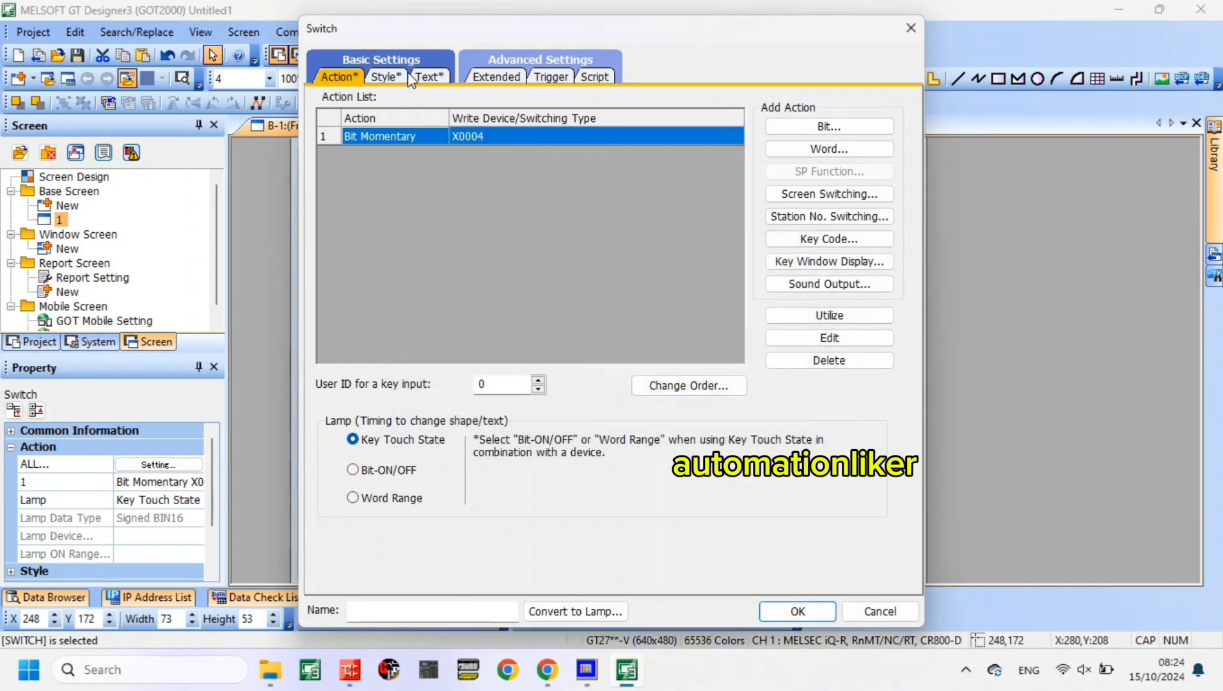
- Set the X0004 switch's shape color to Red for both the key touch OFF and ON states
{"action": "left_click", "coordinate": [386, 76]}
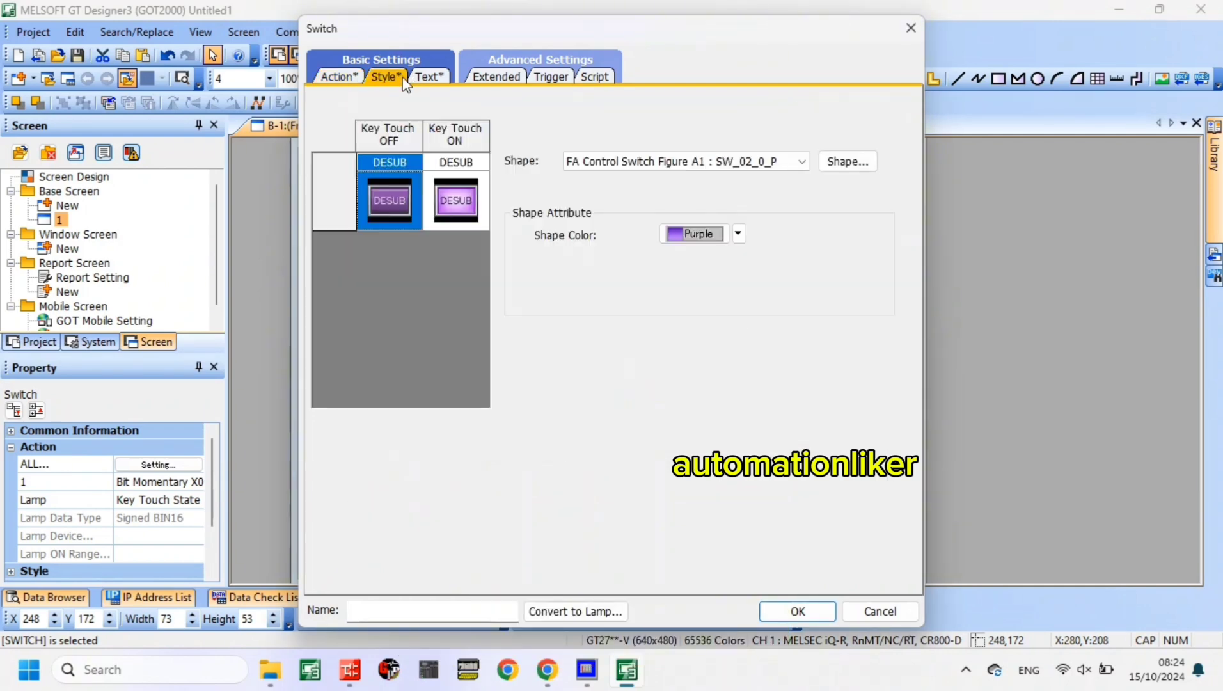
{"action": "left_click", "coordinate": [738, 234]}
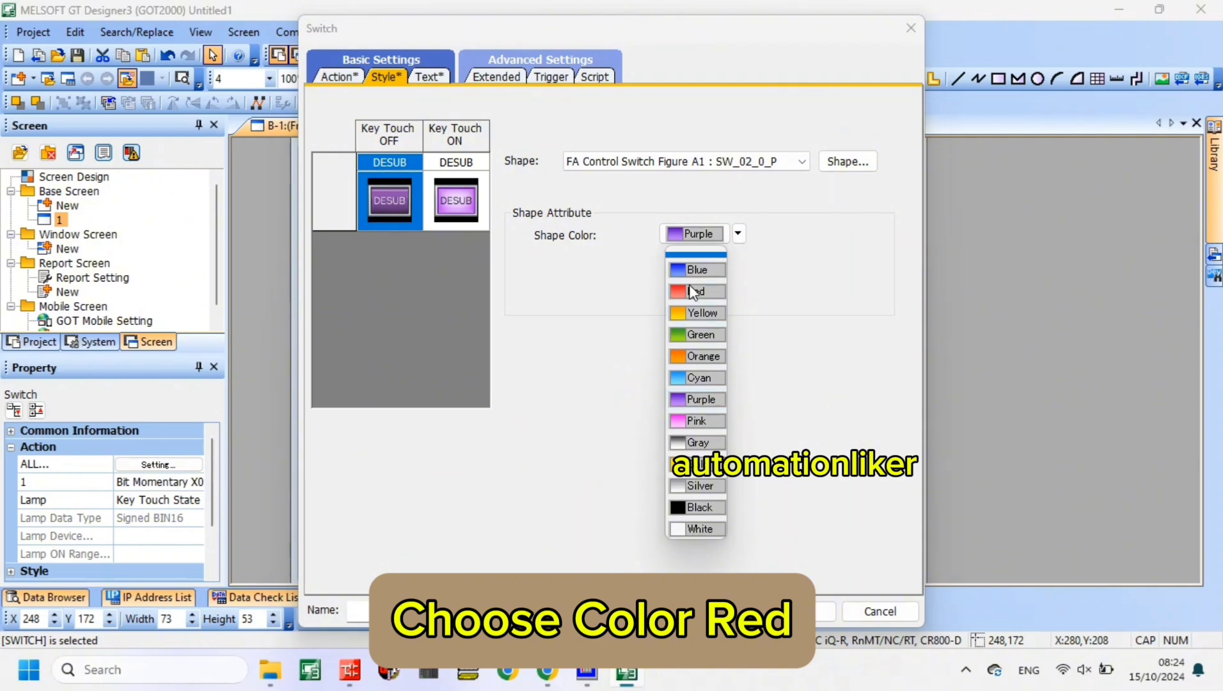
{"action": "left_click", "coordinate": [693, 292]}
{"action": "left_click", "coordinate": [471, 224]}
{"action": "left_click", "coordinate": [738, 234]}
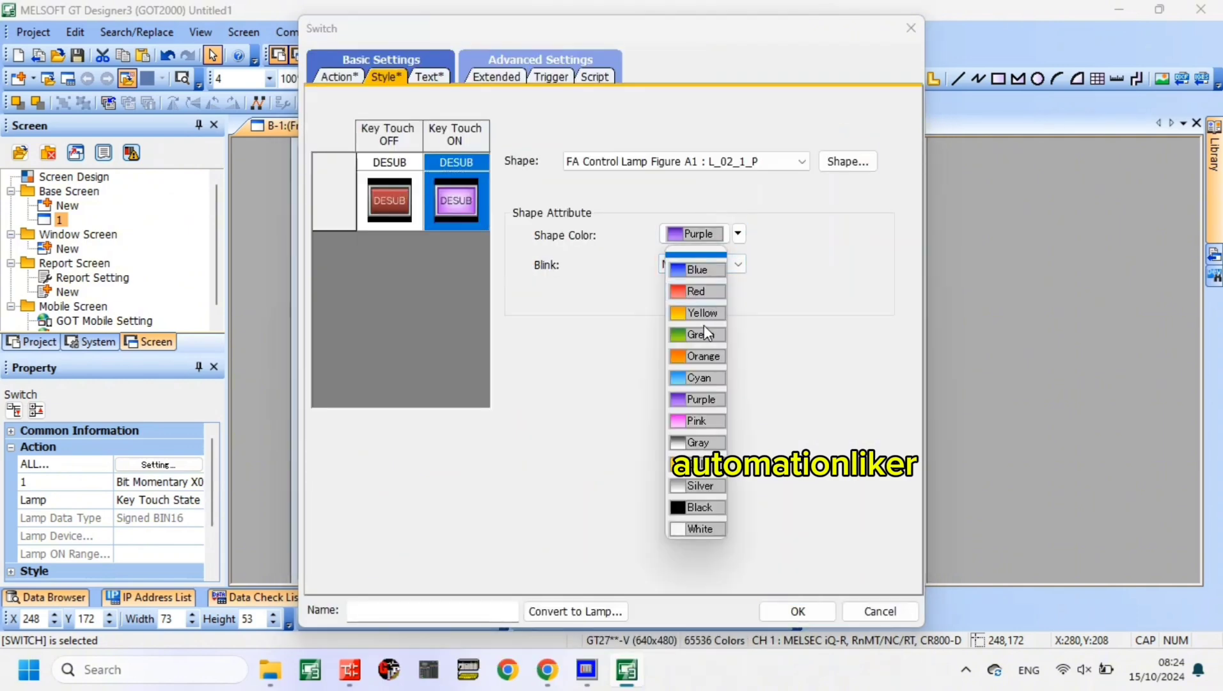
{"action": "left_click", "coordinate": [703, 291]}
- Label the X0004 switch "RESET" in both the OFF and ON states and accept the settings
{"action": "double_click", "coordinate": [690, 323]}
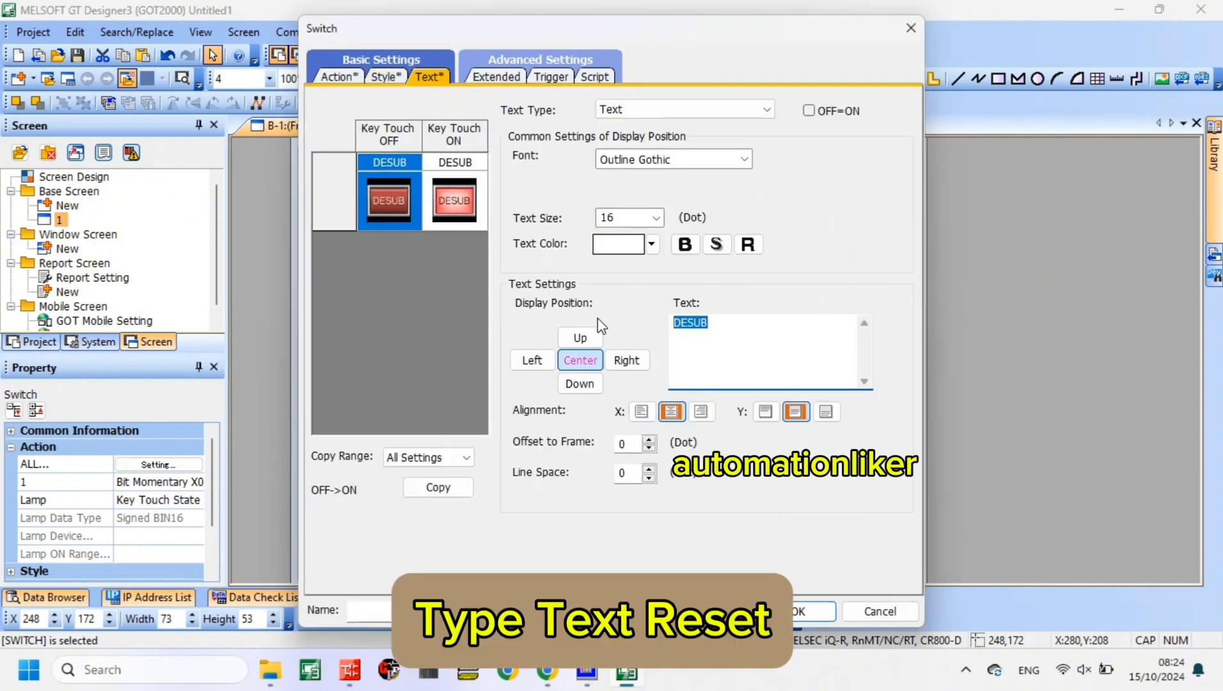
{"action": "type", "text": "RESET"}
{"action": "key", "text": "ctrl+c"}
{"action": "left_click", "coordinate": [454, 200]}
{"action": "left_click_drag", "start_coordinate": [734, 323], "coordinate": [668, 322]}
{"action": "key", "text": "ctrl+v"}
{"action": "left_click", "coordinate": [807, 618]}
- Duplicate the RESET switch level with the DEDIV switch and lower the original to line up with the DEMUL switch
{"action": "right_click", "coordinate": [578, 349]}
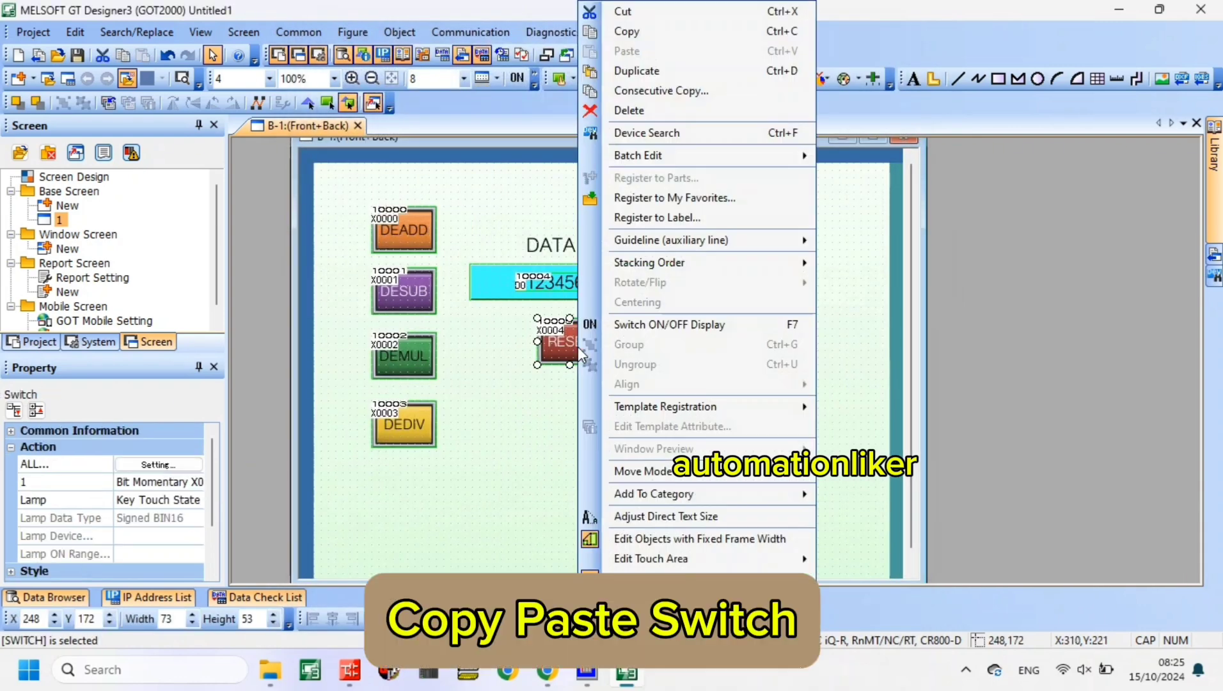
{"action": "left_click", "coordinate": [627, 33]}
{"action": "right_click", "coordinate": [676, 310]}
{"action": "left_click", "coordinate": [710, 52]}
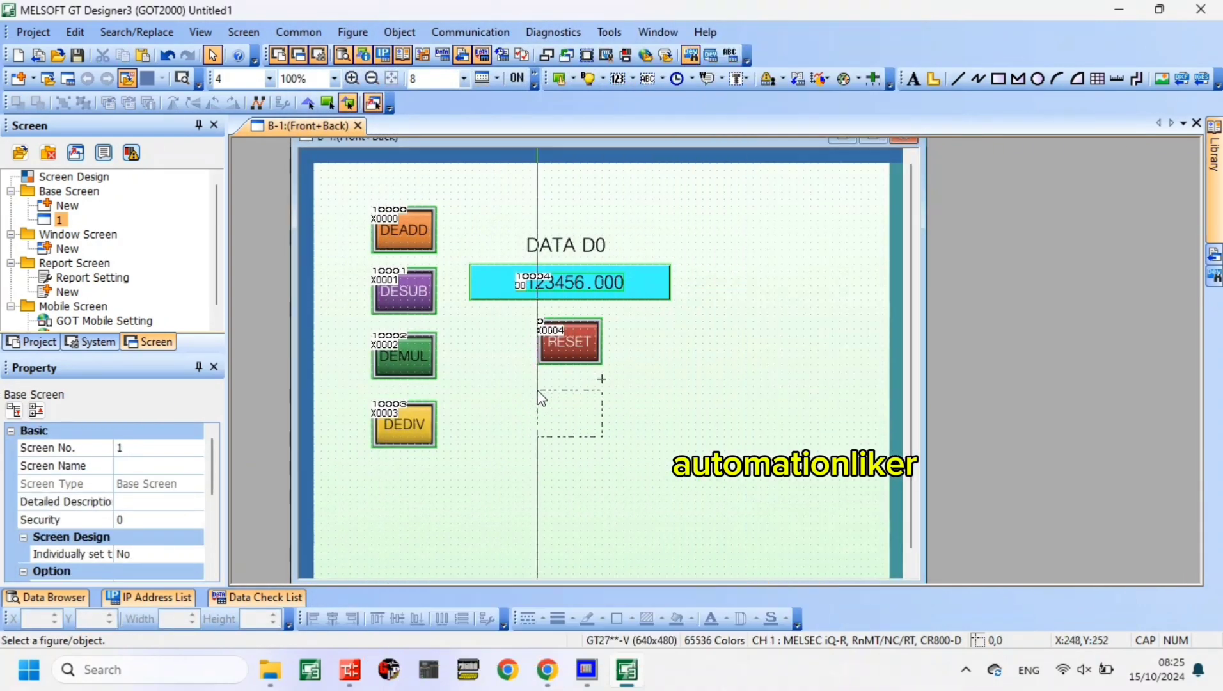
{"action": "left_click", "coordinate": [537, 401]}
{"action": "left_click", "coordinate": [568, 362]}
{"action": "left_click_drag", "start_coordinate": [569, 363], "coordinate": [568, 378]}
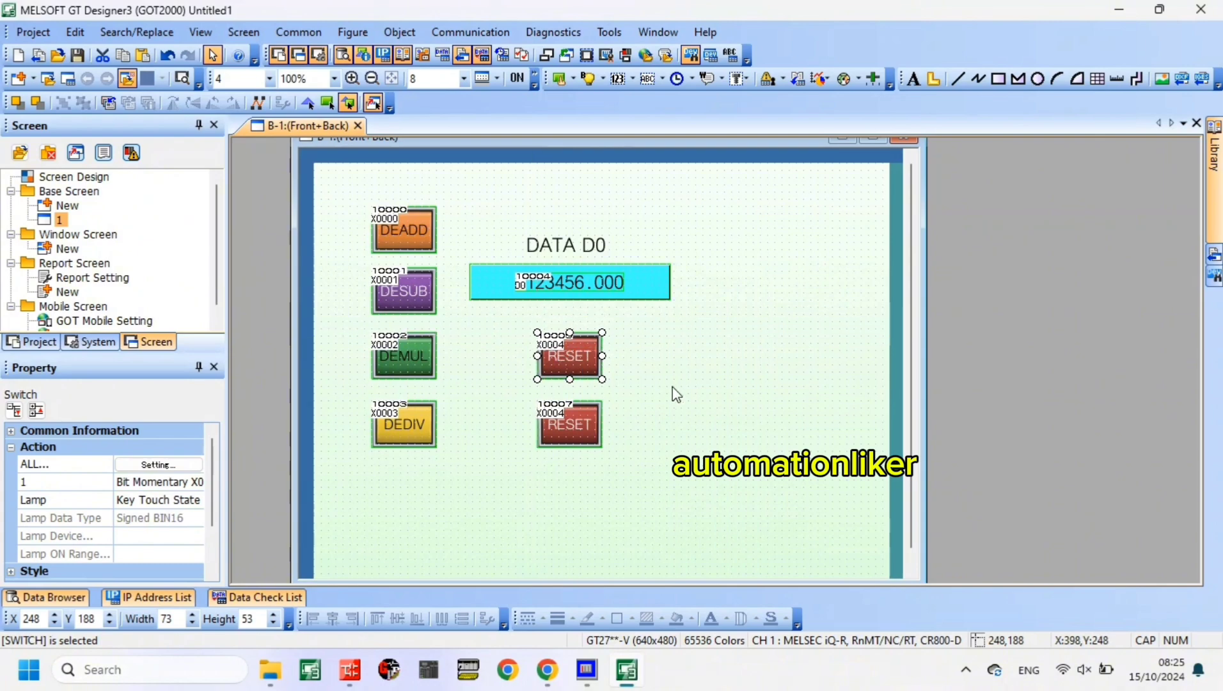
- Set the bit momentary device of the lower RESET switch to X0005
{"action": "left_click", "coordinate": [590, 435]}
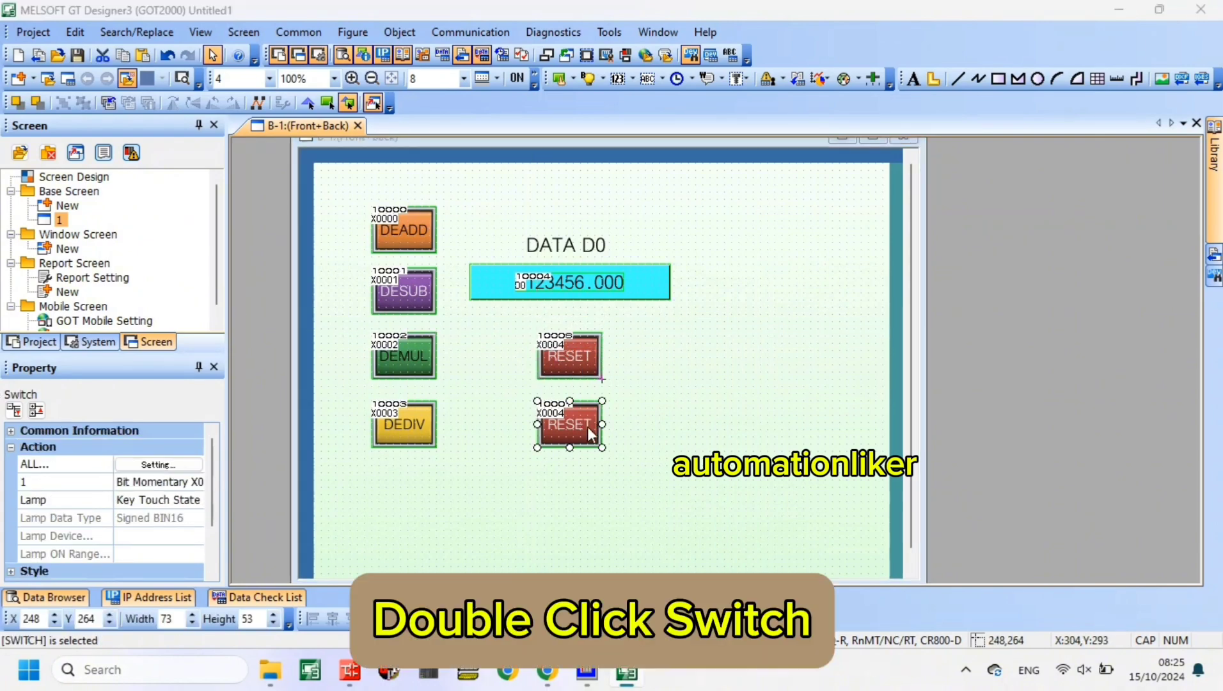
{"action": "double_click", "coordinate": [589, 435]}
{"action": "double_click", "coordinate": [503, 136]}
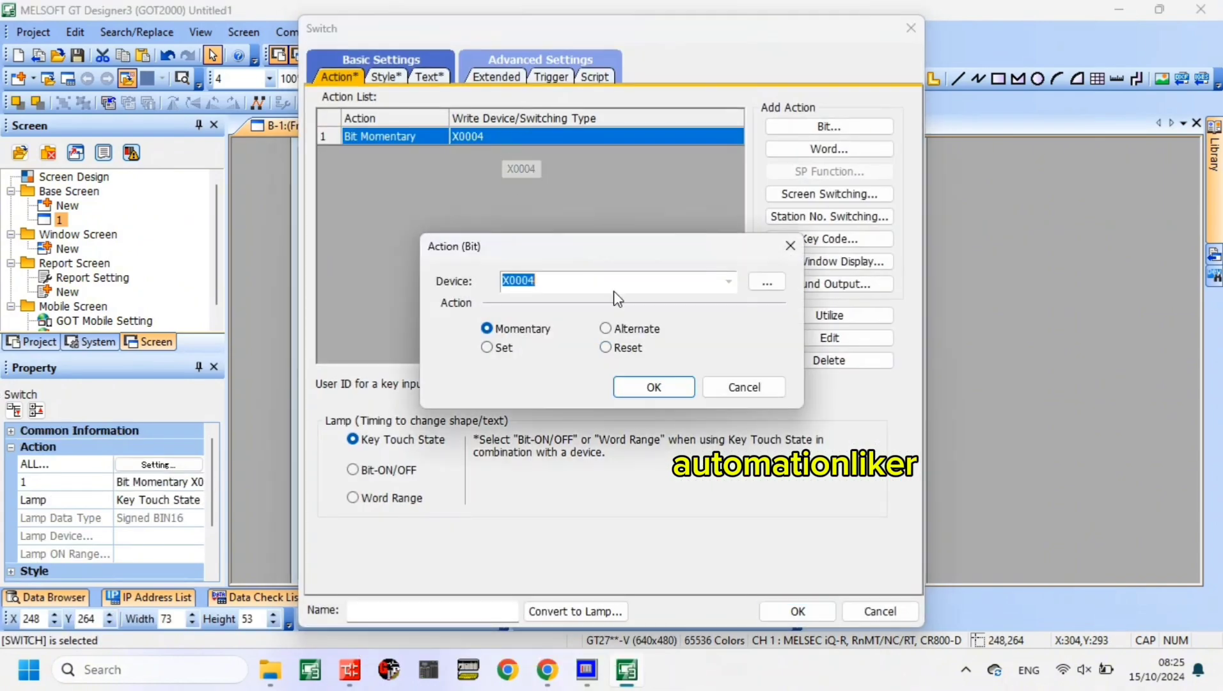
{"action": "left_click", "coordinate": [588, 284]}
{"action": "key", "text": "BackSpace"}
{"action": "type", "text": "5"}
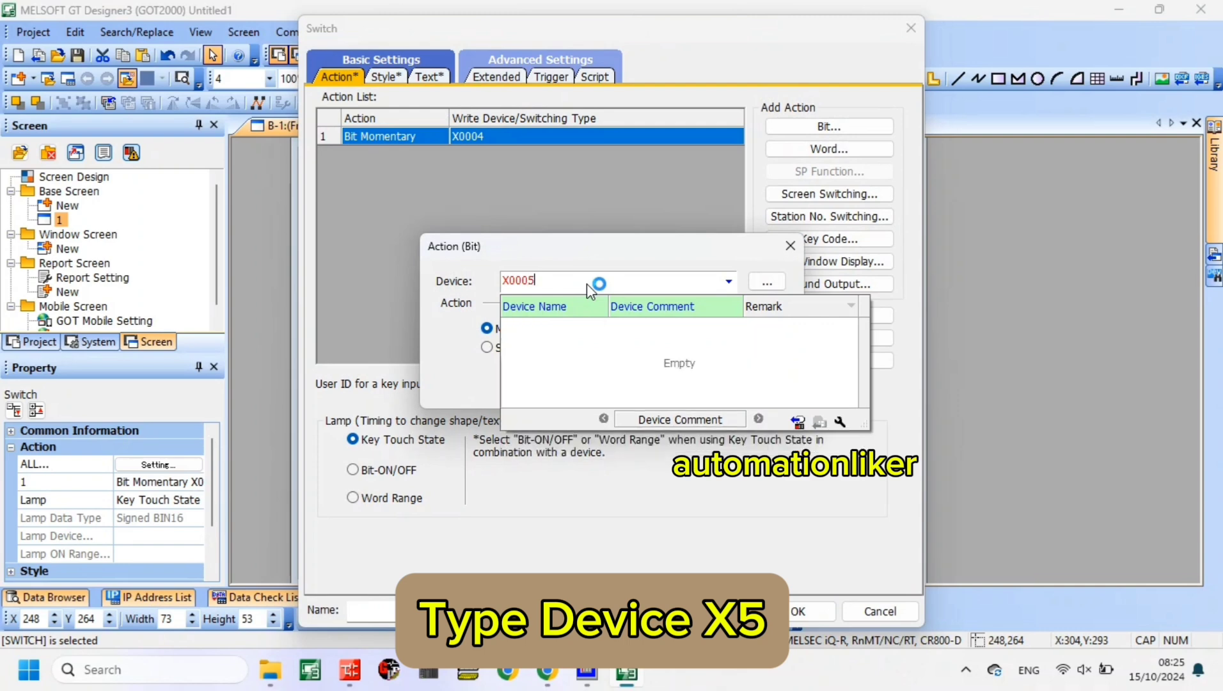
{"action": "key", "text": "Return"}
{"action": "left_click", "coordinate": [654, 387]}
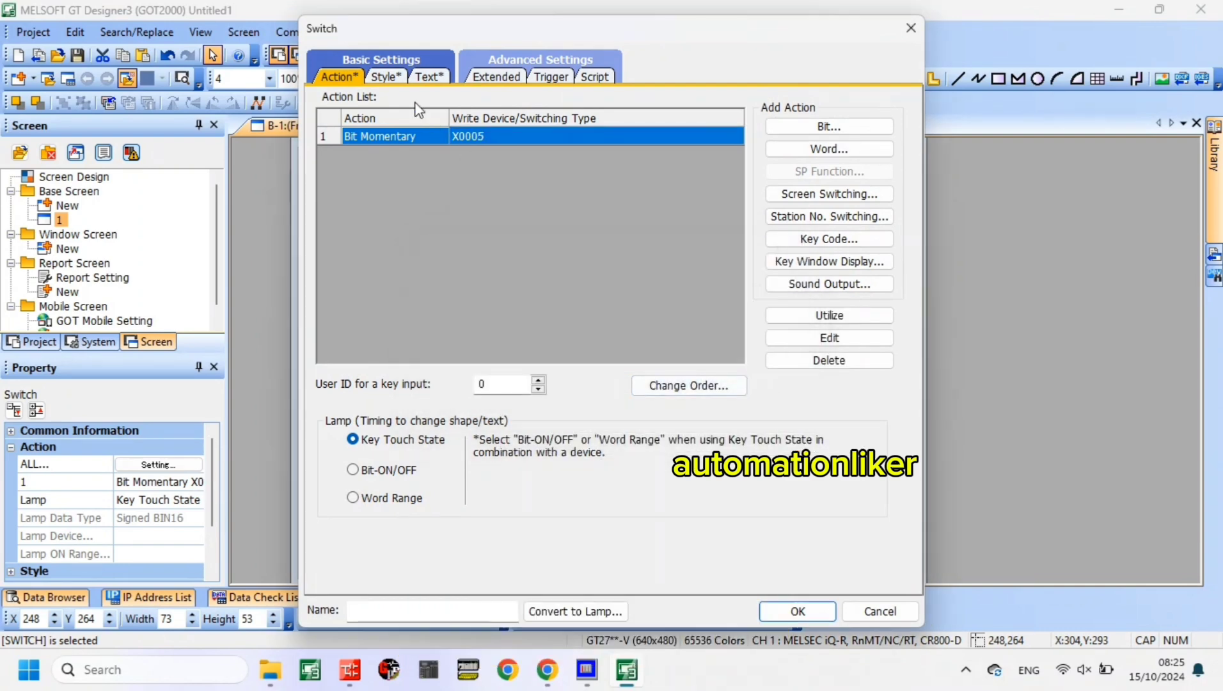
- Set the X0005 switch's shape color to Pink for both the key touch OFF and ON states
{"action": "left_click", "coordinate": [386, 76]}
{"action": "left_click", "coordinate": [738, 234]}
{"action": "left_click", "coordinate": [697, 420]}
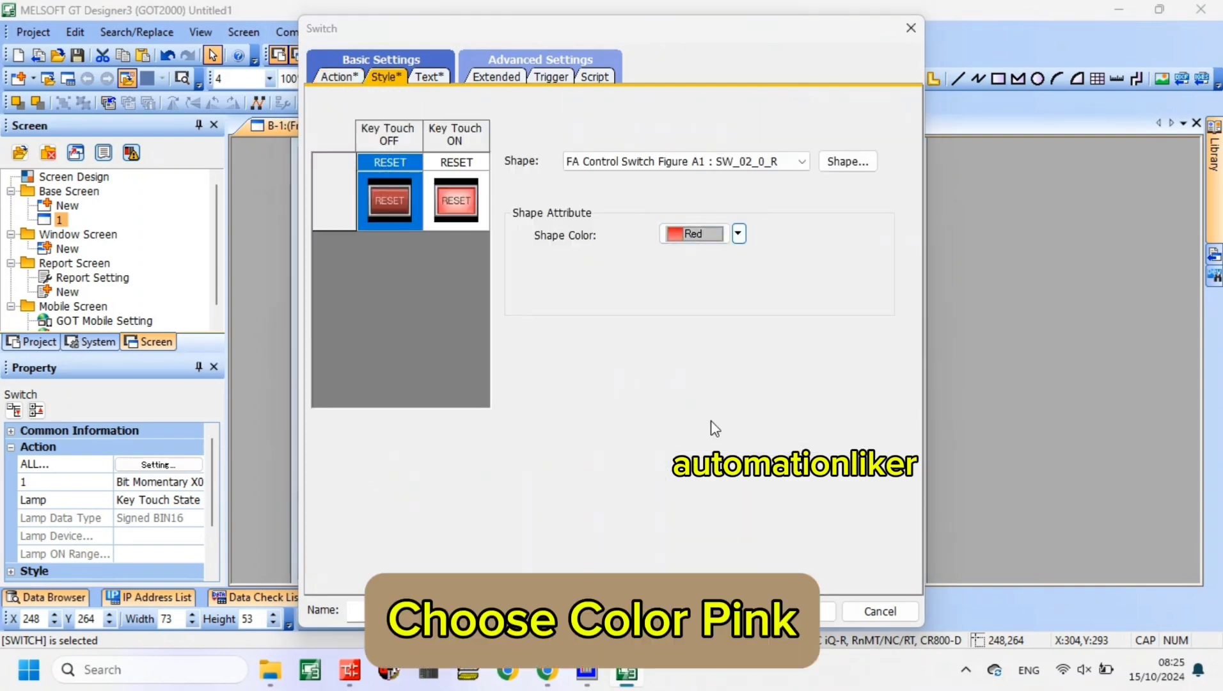
{"action": "left_click", "coordinate": [456, 200]}
{"action": "left_click", "coordinate": [738, 234]}
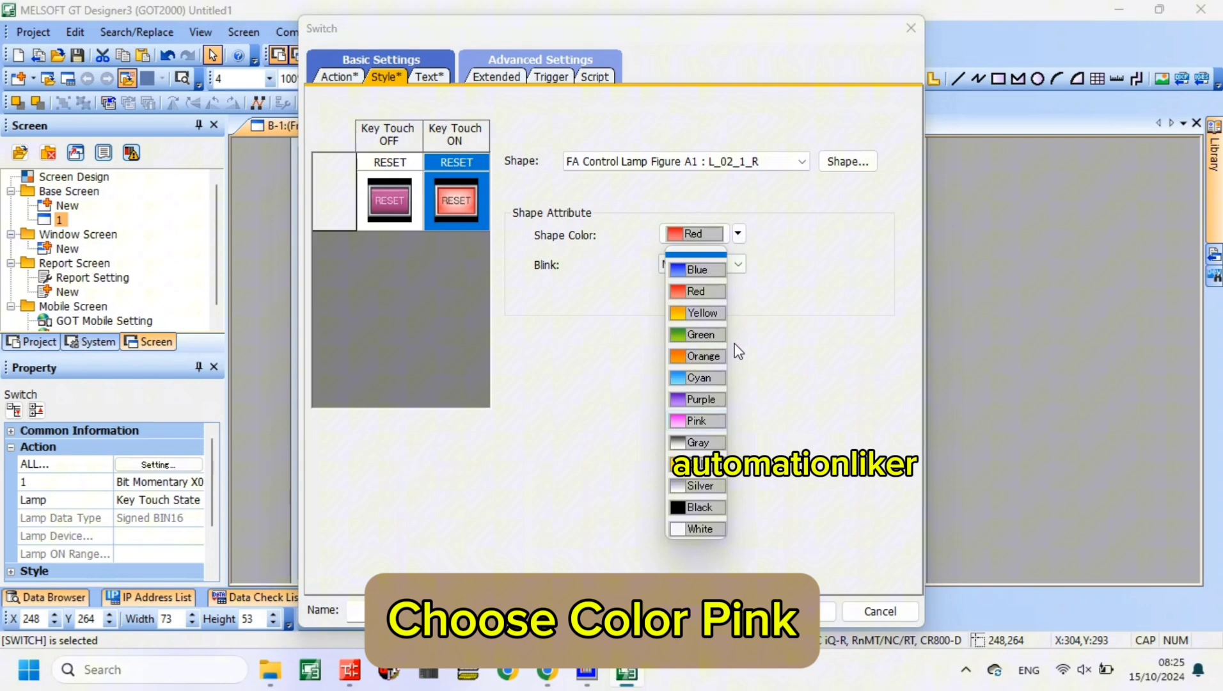
{"action": "left_click", "coordinate": [707, 422]}
- Label the X0005 switch "DEMOV 100.5" on two lines in both states and accept the settings
{"action": "left_click", "coordinate": [428, 80]}
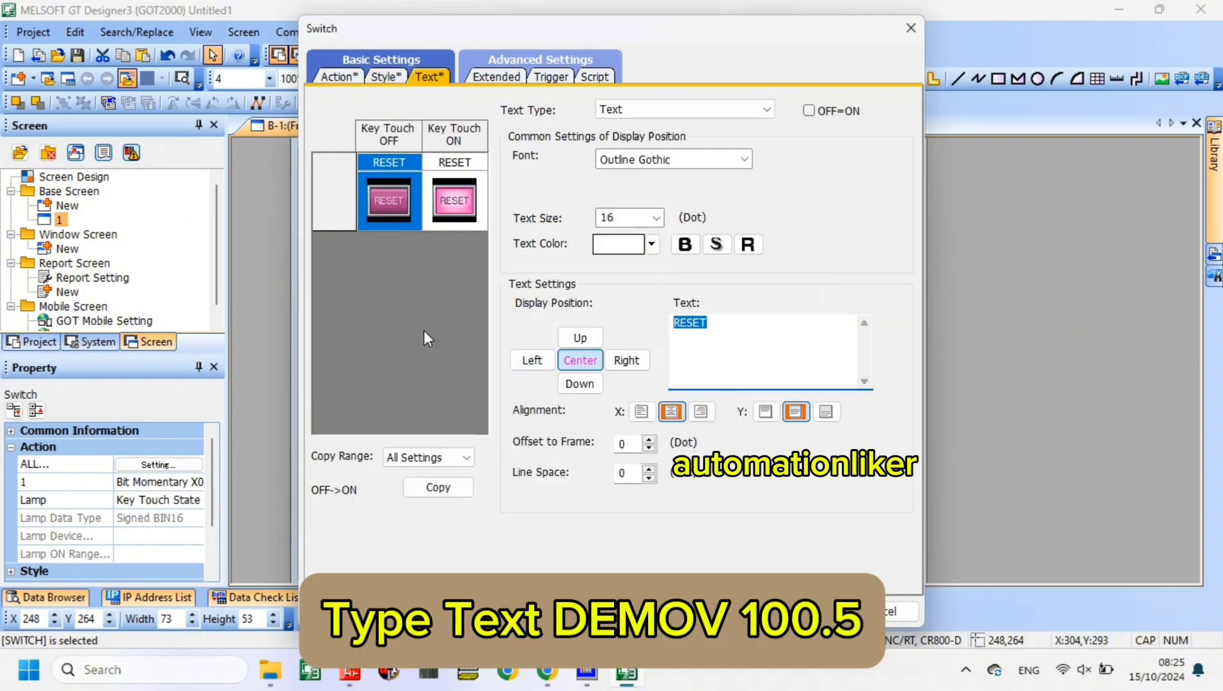
{"action": "type", "text": "DEMOV"}
{"action": "key", "text": "Return"}
{"action": "type", "text": "100.5"}
{"action": "left_click_drag", "start_coordinate": [716, 339], "coordinate": [669, 322]}
{"action": "key", "text": "ctrl+c"}
{"action": "left_click", "coordinate": [454, 200]}
{"action": "key", "text": "ctrl+v"}
{"action": "left_click", "coordinate": [798, 616]}
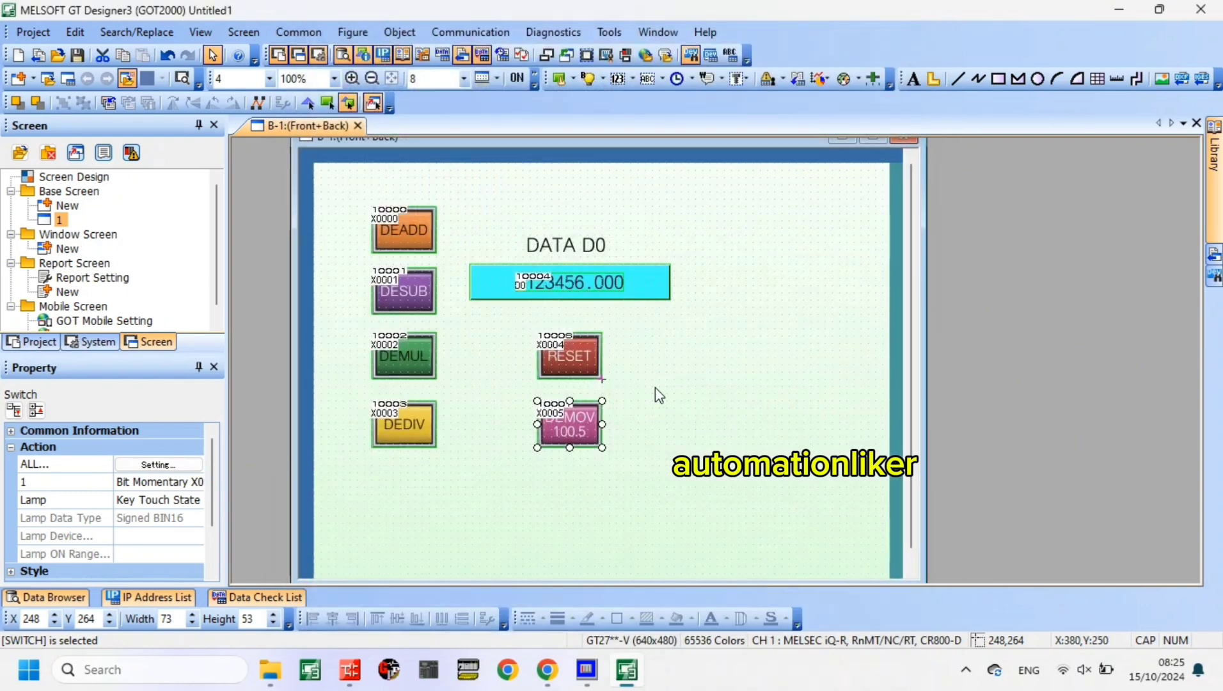
- Draw a rectangle about 377 by 309 around all the switches and the display, and set its line color to black
{"action": "left_click", "coordinate": [656, 393]}
{"action": "left_click", "coordinate": [998, 78]}
{"action": "left_click_drag", "start_coordinate": [351, 192], "coordinate": [689, 469]}
{"action": "double_click", "coordinate": [689, 391]}
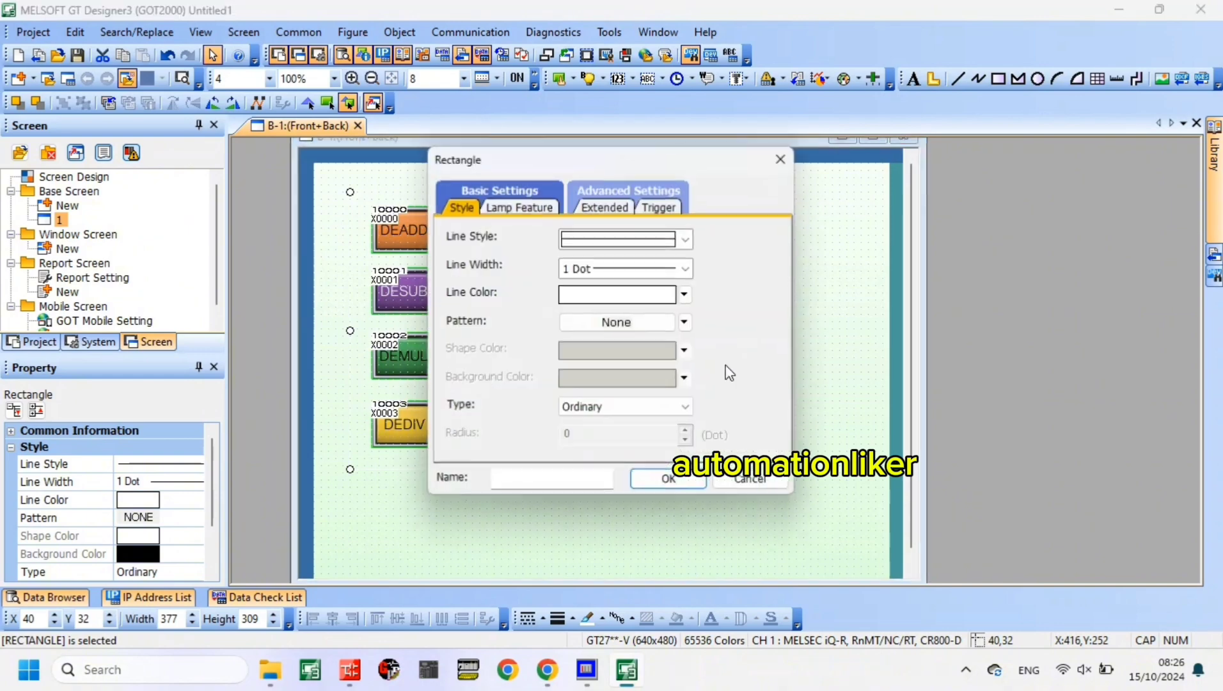
{"action": "left_click", "coordinate": [686, 294]}
{"action": "left_click", "coordinate": [579, 331]}
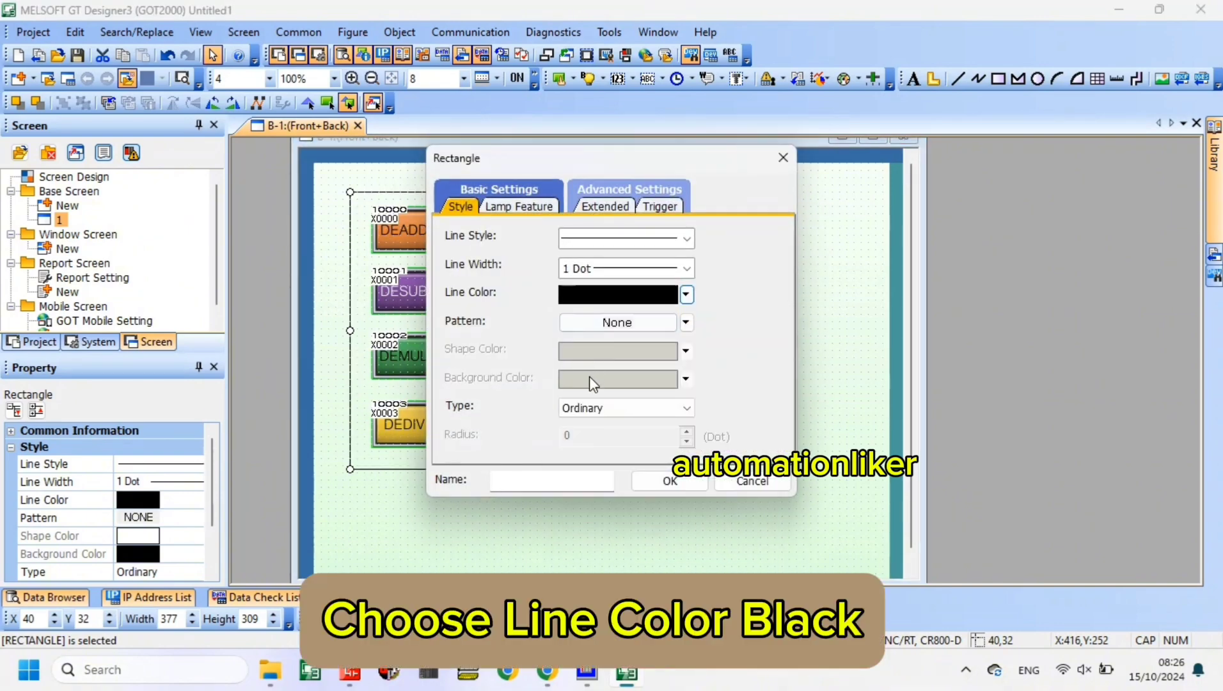
{"action": "left_click", "coordinate": [666, 481]}
- Select the rectangle with everything inside it and move the group to the middle of the base screen
{"action": "left_click_drag", "start_coordinate": [337, 185], "coordinate": [721, 491]}
{"action": "left_click_drag", "start_coordinate": [562, 470], "coordinate": [613, 513]}
{"action": "left_click", "coordinate": [796, 373]}
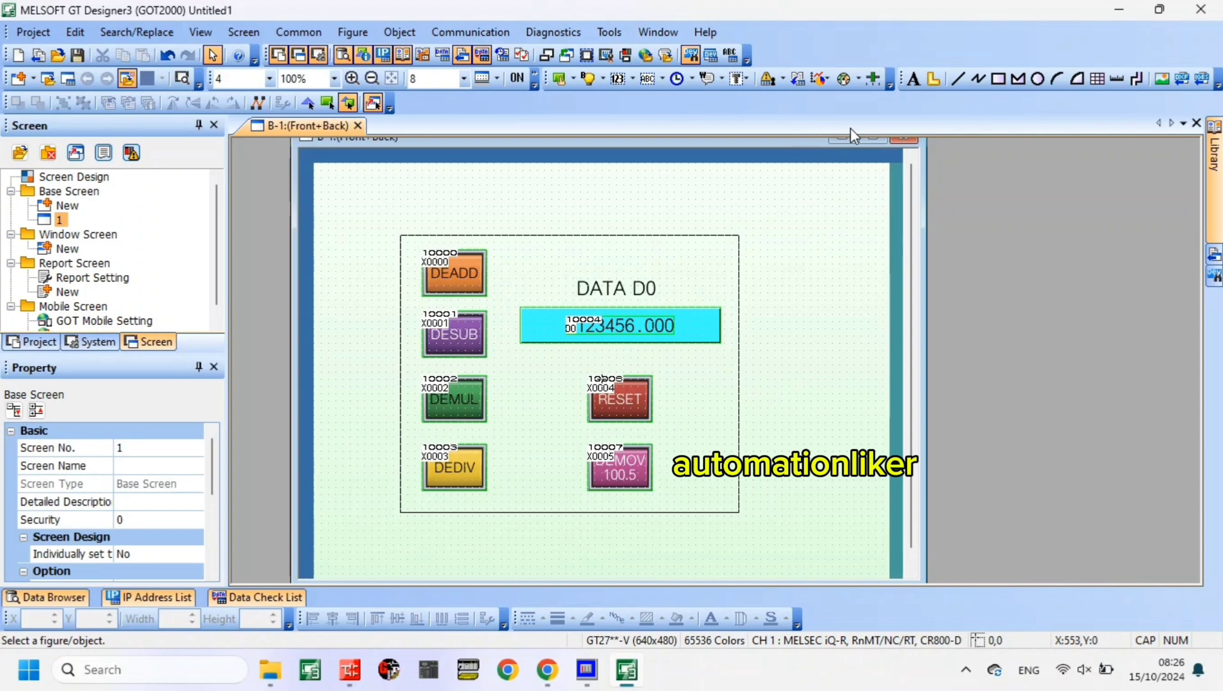
- Add the black title text "ARITHMETIC FLOAT" with "FX-CPU" on a second line above the frame on the base screen
{"action": "left_click", "coordinate": [914, 78]}
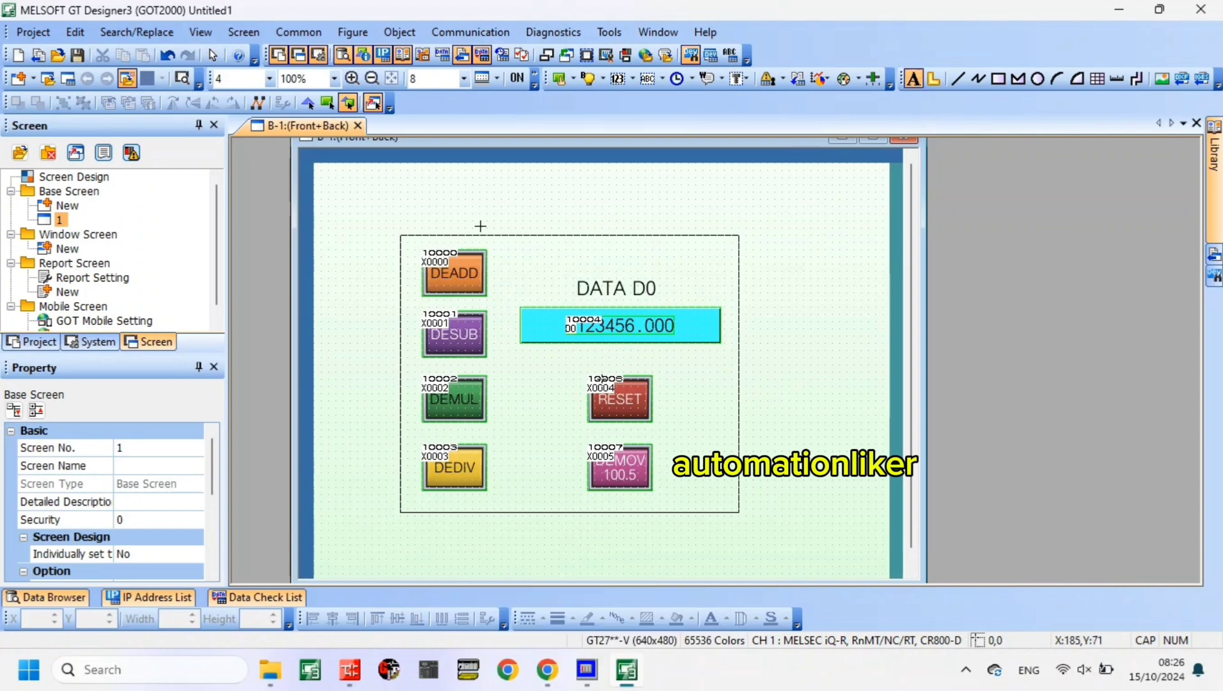
{"action": "left_click", "coordinate": [480, 200]}
{"action": "type", "text": "AR"}
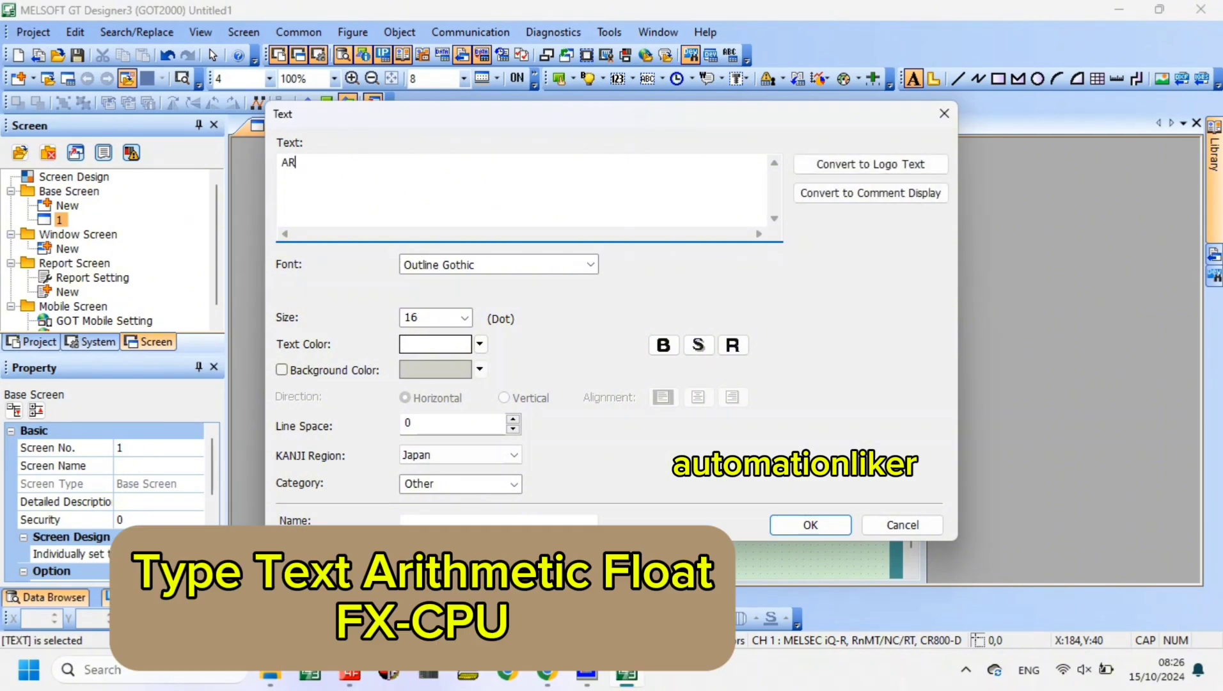
{"action": "type", "text": "ITHMETIC FLOAT"}
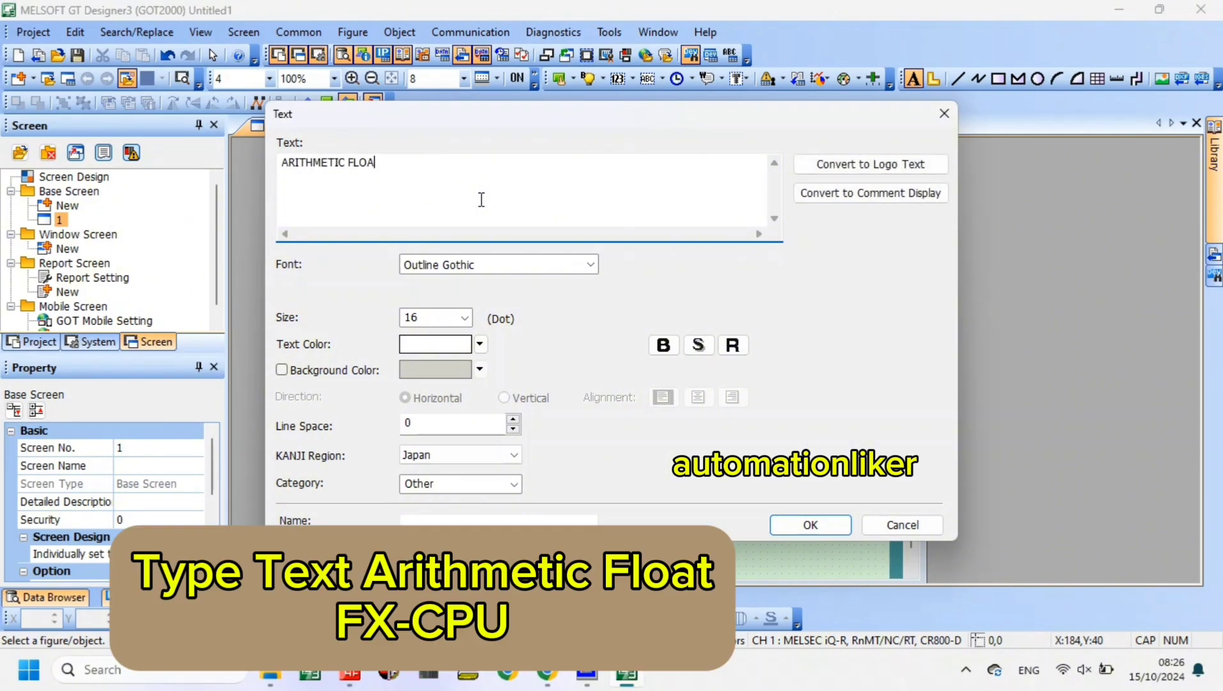
{"action": "key", "text": "Return"}
{"action": "type", "text": "FX-CPU"}
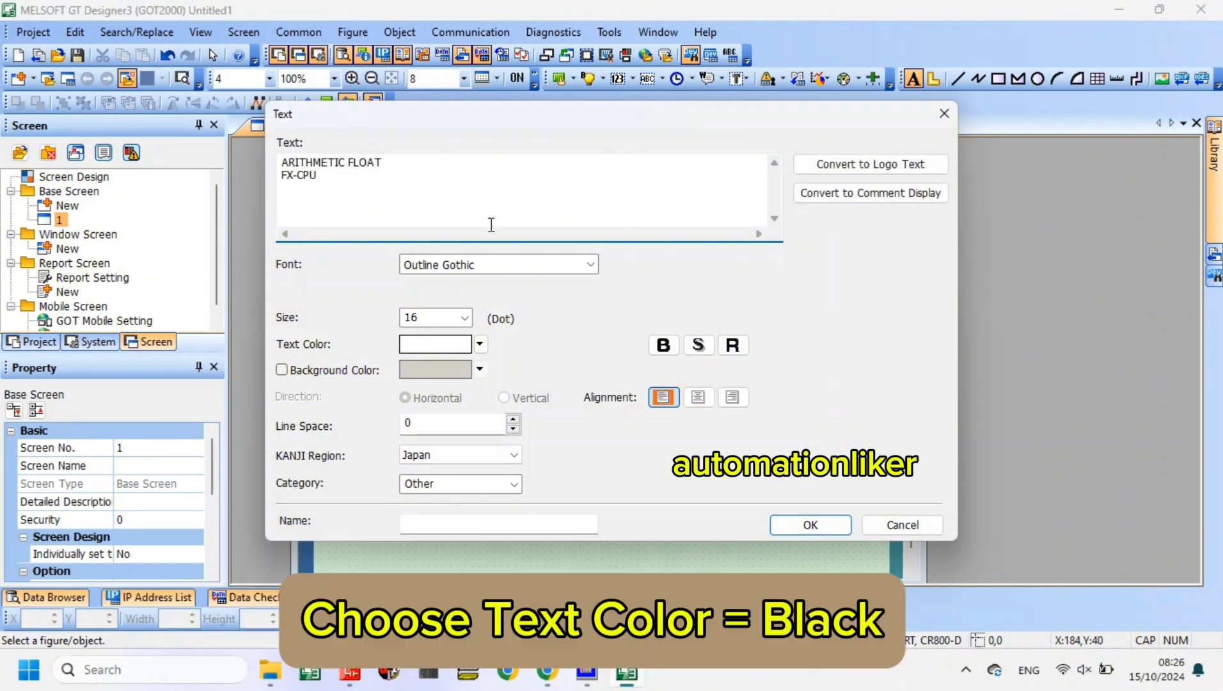
{"action": "left_click", "coordinate": [480, 345]}
{"action": "left_click", "coordinate": [420, 380]}
{"action": "left_click", "coordinate": [778, 526]}
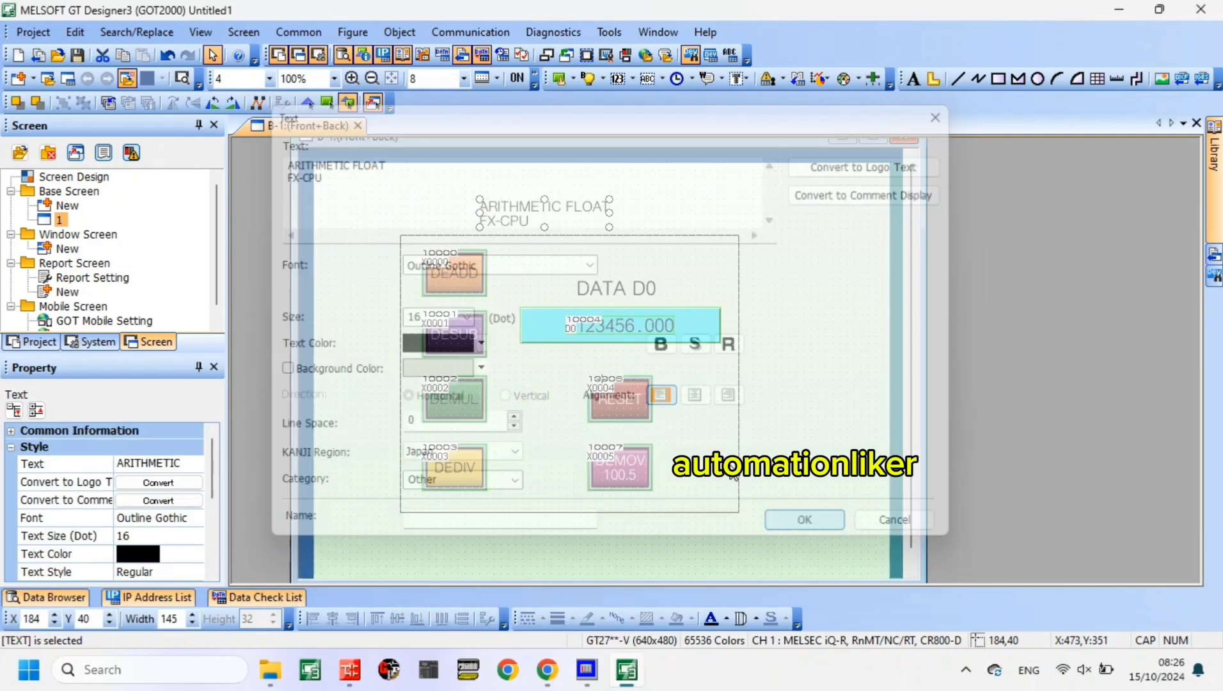
- Center-align the title's two lines and enlarge the text to 23 dots, about 208 wide
{"action": "double_click", "coordinate": [594, 214]}
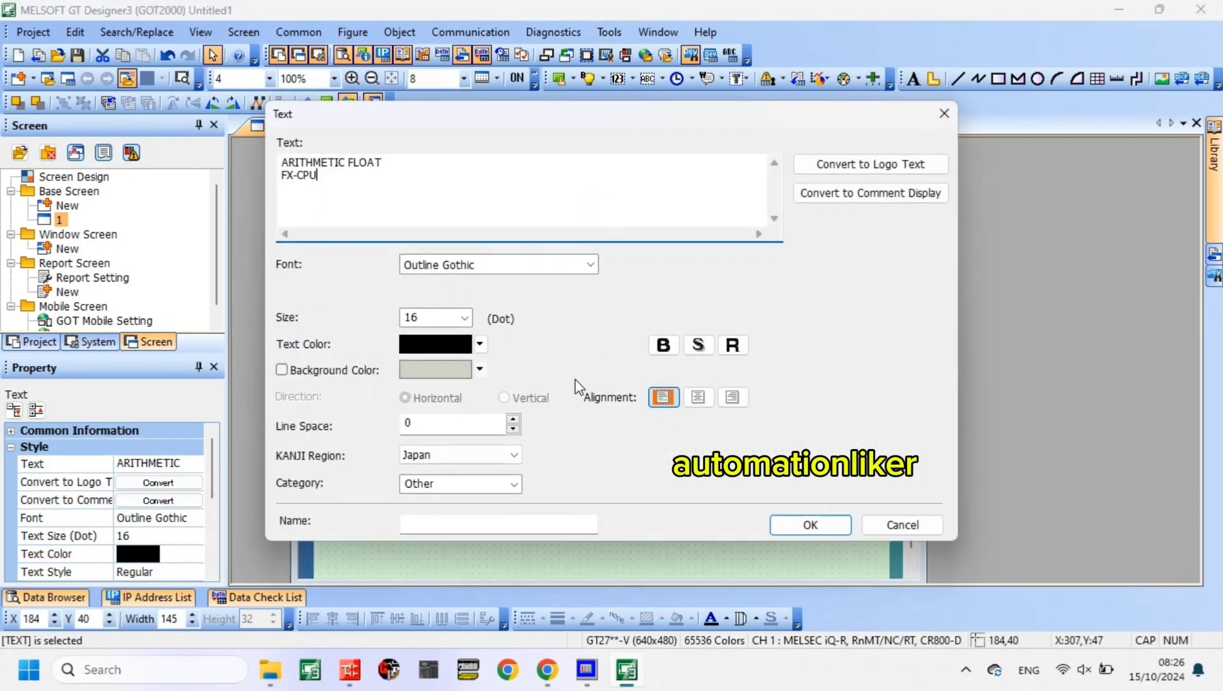
{"action": "left_click", "coordinate": [698, 397]}
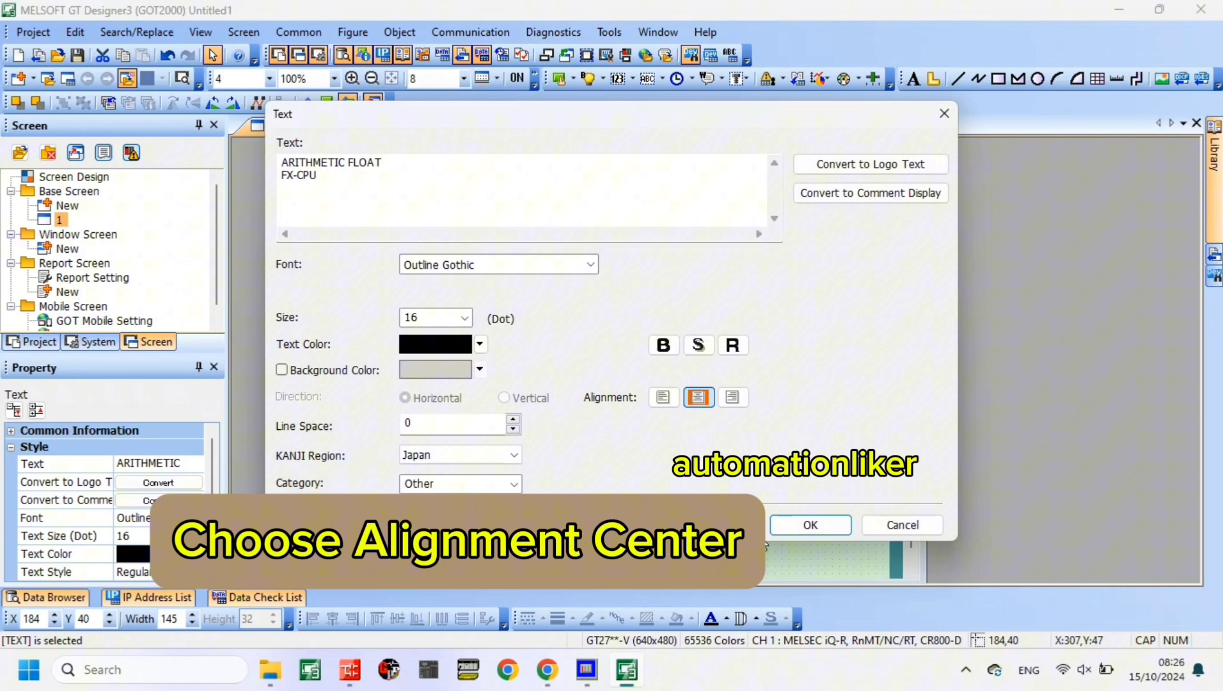
{"action": "left_click", "coordinate": [811, 525]}
{"action": "left_click_drag", "start_coordinate": [479, 188], "coordinate": [464, 183]}
{"action": "left_click_drag", "start_coordinate": [564, 218], "coordinate": [568, 223]}
- Make the title bold and adjust its position above the frame
{"action": "double_click", "coordinate": [569, 222]}
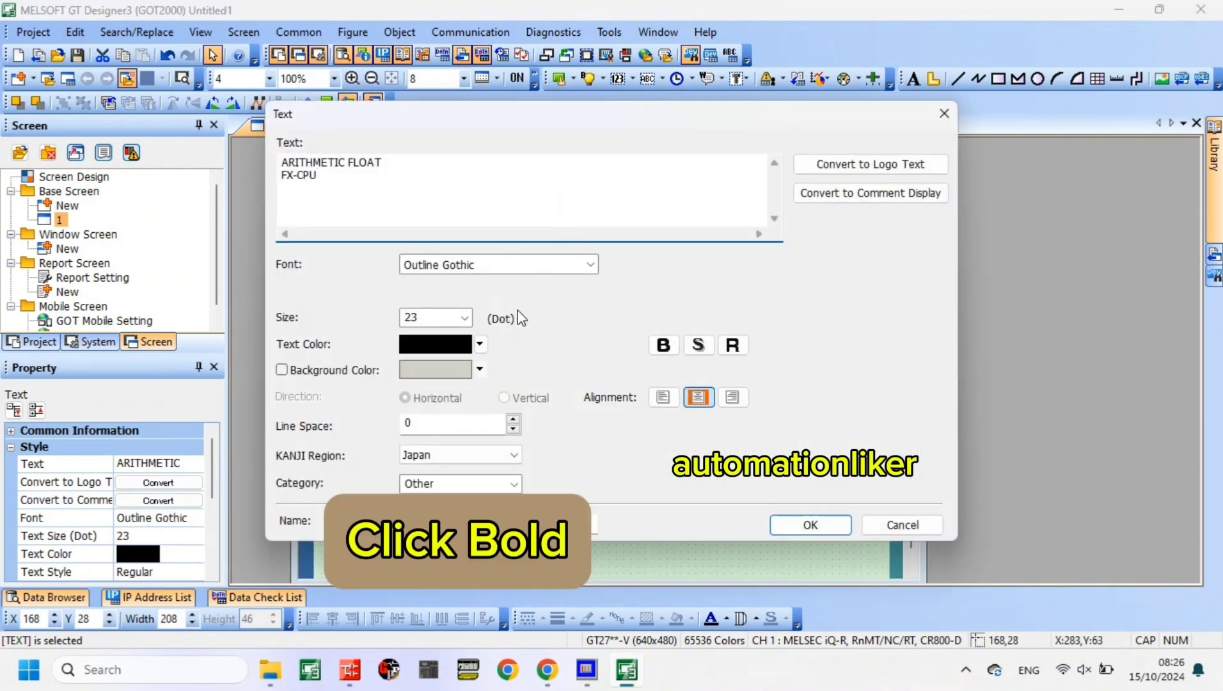
{"action": "left_click", "coordinate": [664, 345]}
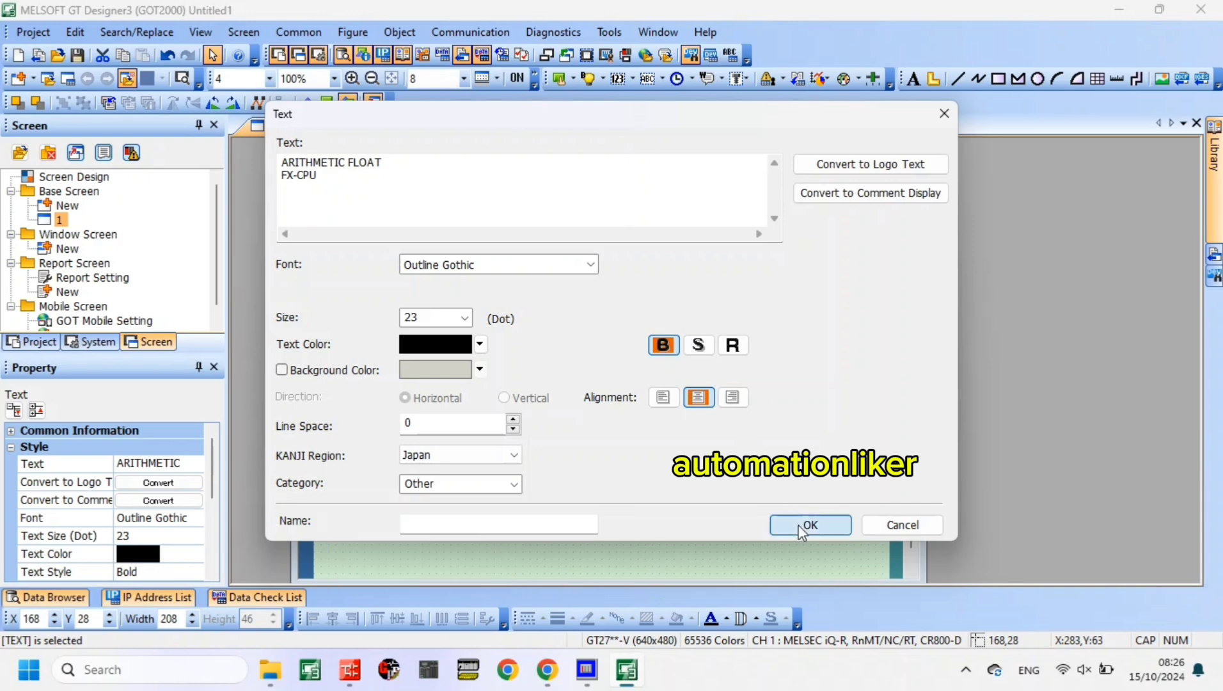
{"action": "left_click", "coordinate": [808, 526]}
{"action": "left_click_drag", "start_coordinate": [586, 221], "coordinate": [597, 222]}
{"action": "left_click", "coordinate": [796, 241]}
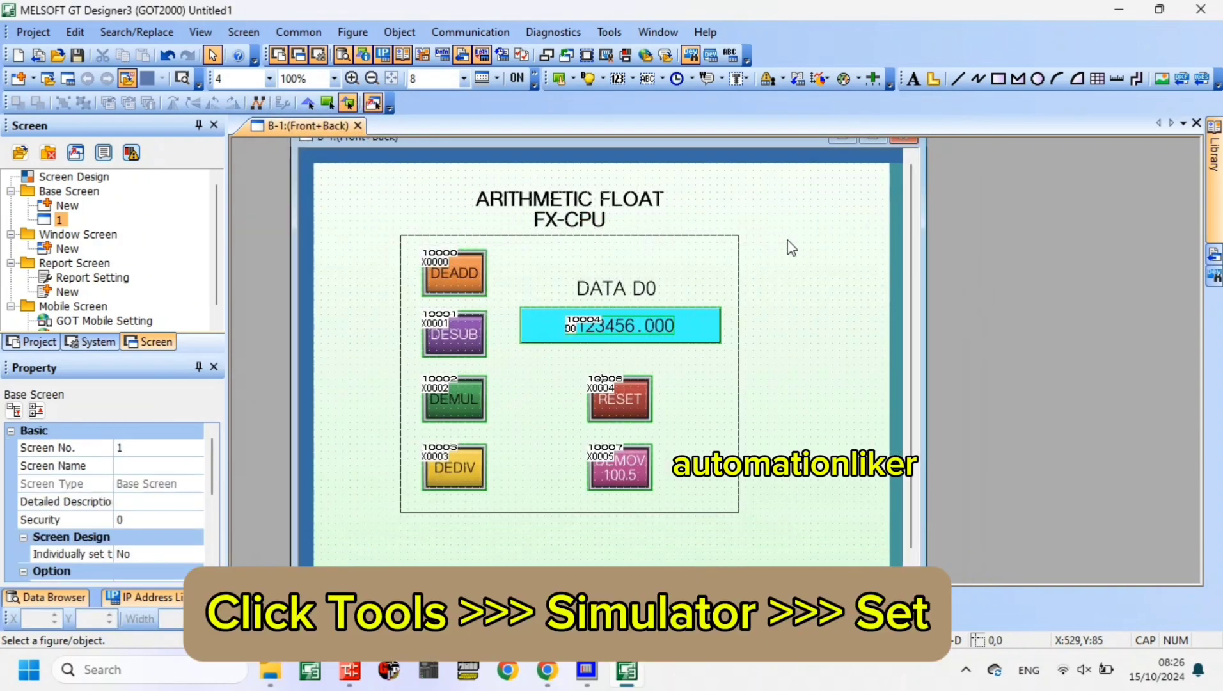
- Set the simulator's connection to GX Simulator2 and accept the settings
{"action": "left_click", "coordinate": [609, 32]}
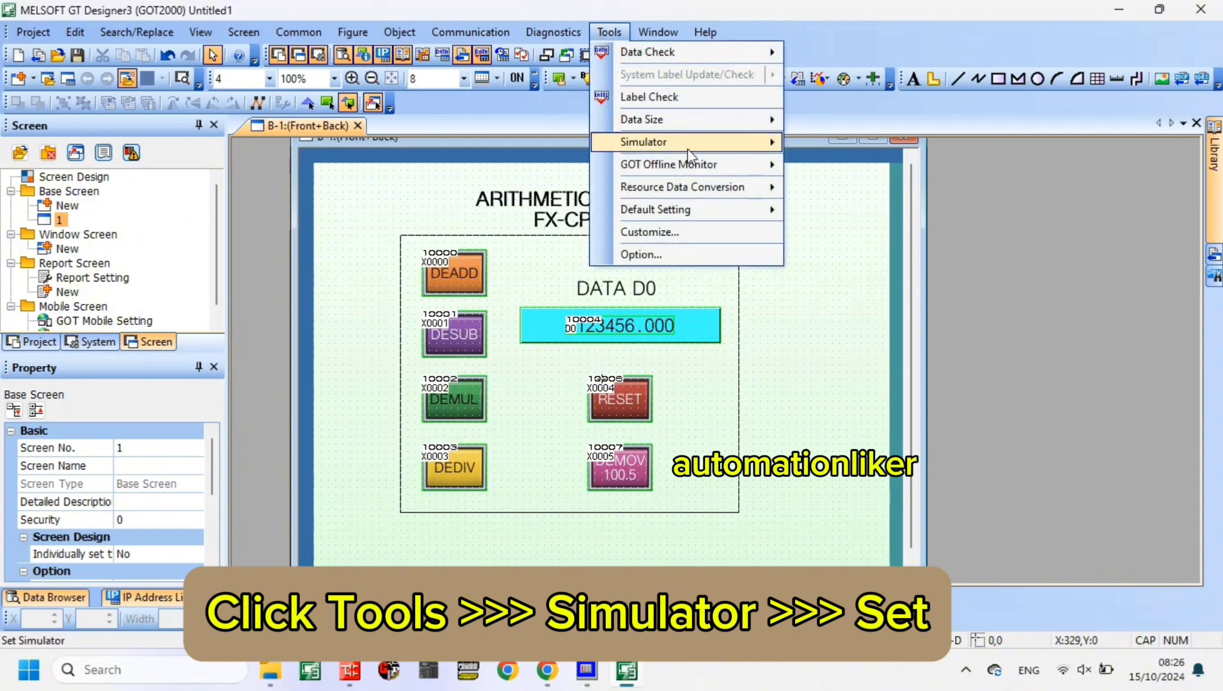
{"action": "mouse_move", "coordinate": [647, 137]}
{"action": "left_click", "coordinate": [822, 184]}
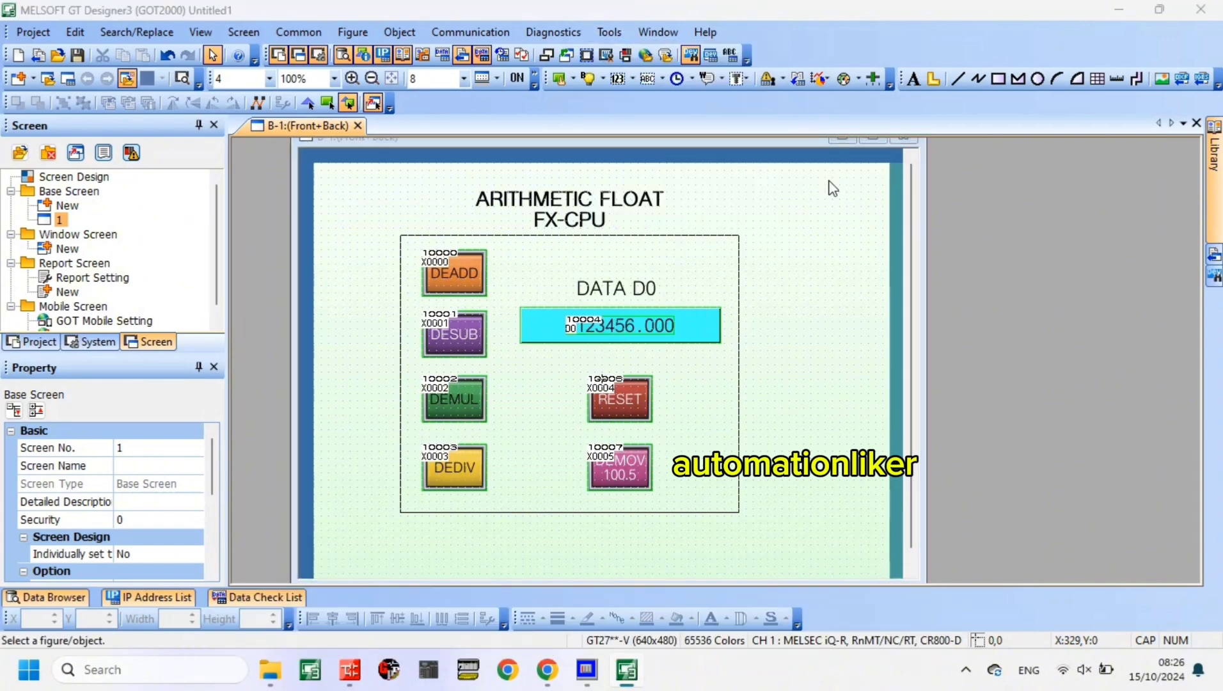
{"action": "left_click", "coordinate": [765, 149]}
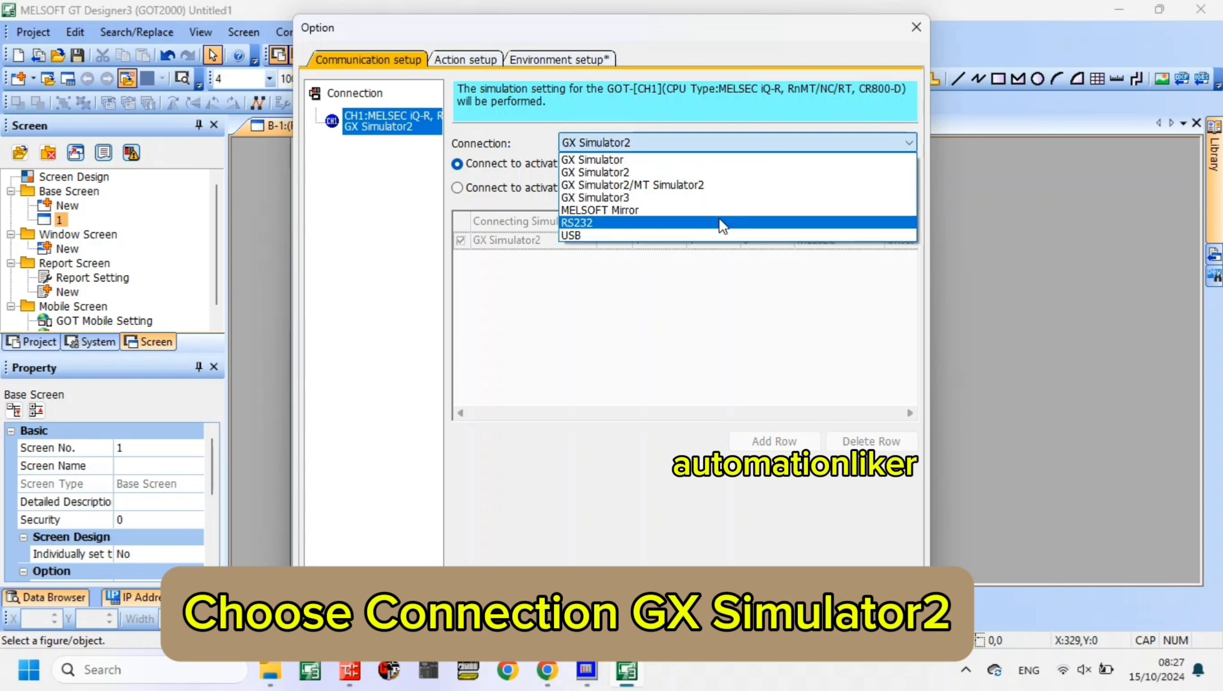
{"action": "left_click", "coordinate": [716, 173]}
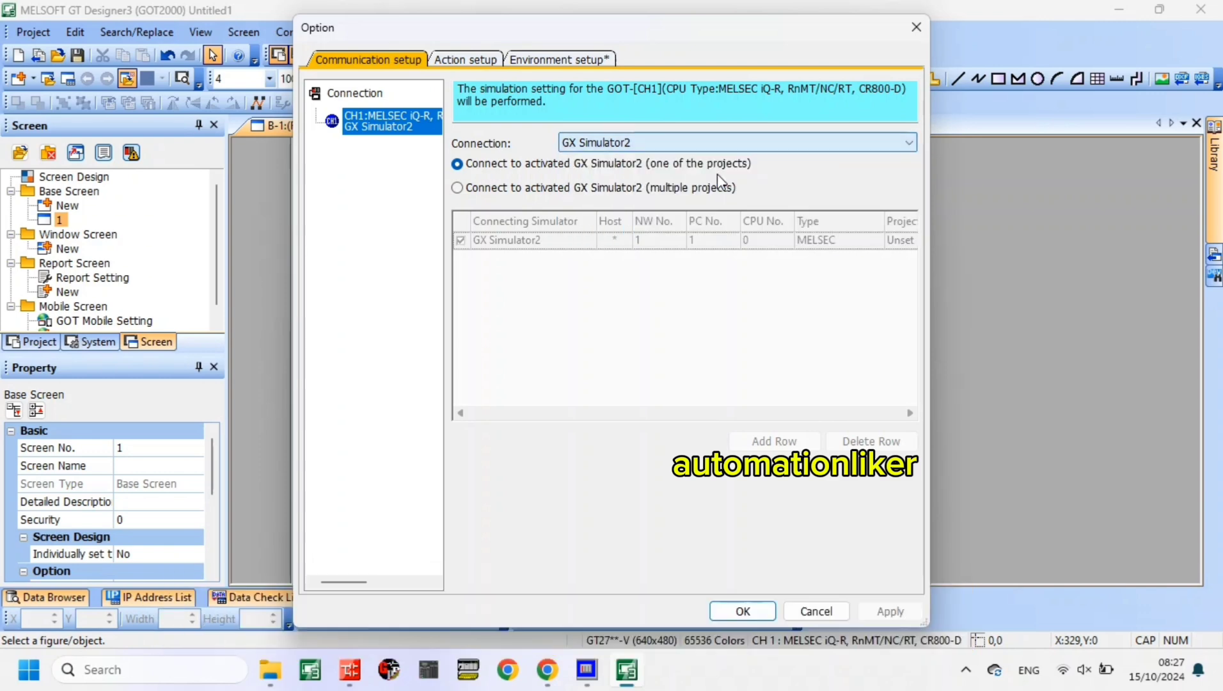
{"action": "left_click", "coordinate": [741, 610]}
- Activate the GOT simulator and place its window over the GX Works2 ladder monitor, leaving the contacts and D0 values visible
{"action": "left_click", "coordinate": [617, 29]}
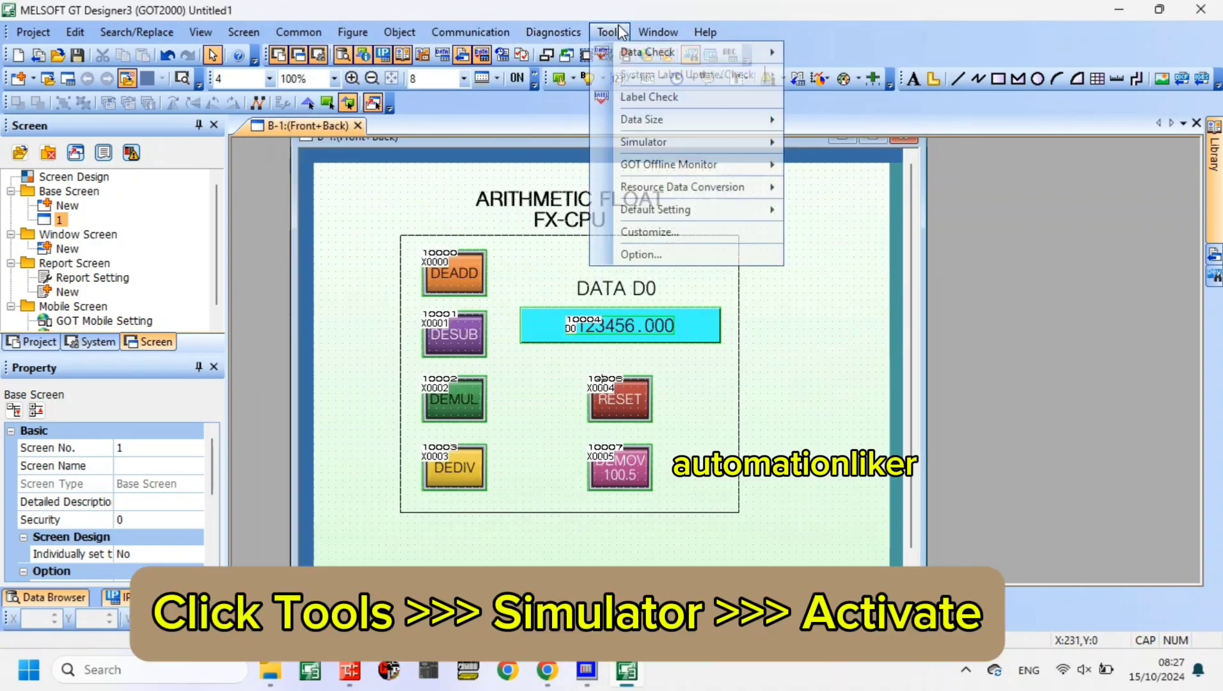
{"action": "mouse_move", "coordinate": [715, 150]}
{"action": "left_click", "coordinate": [825, 149]}
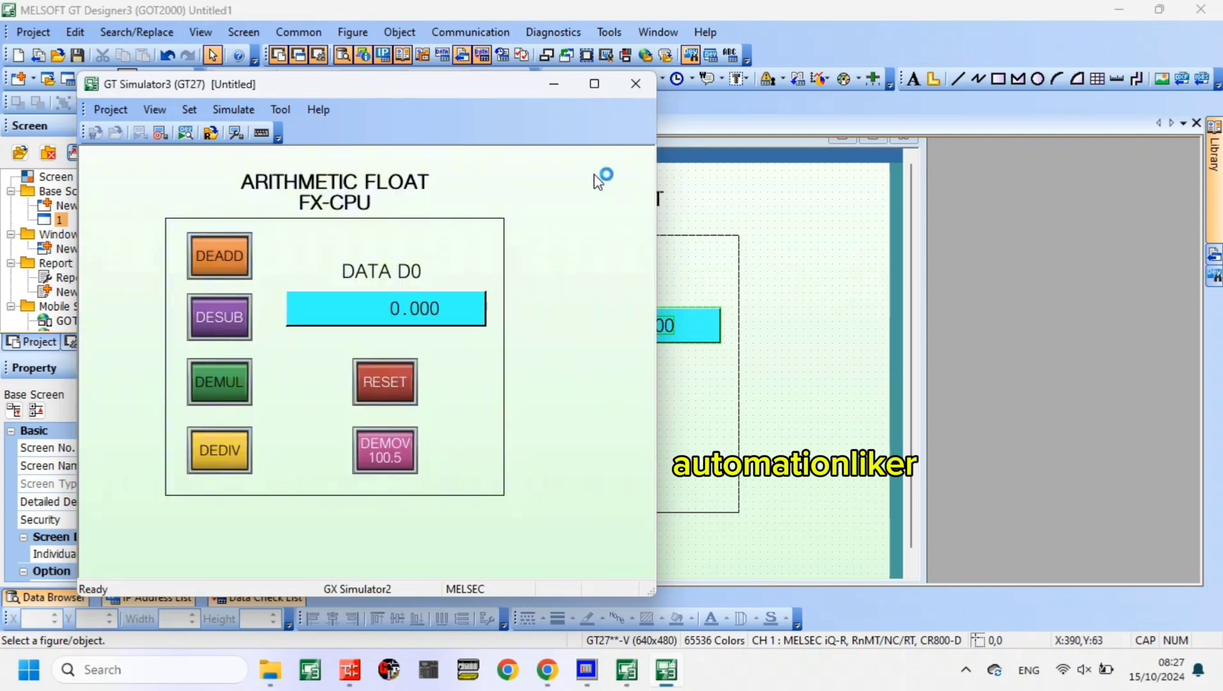
{"action": "left_click_drag", "start_coordinate": [448, 93], "coordinate": [615, 75]}
{"action": "left_click", "coordinate": [350, 670]}
{"action": "left_click", "coordinate": [666, 670]}
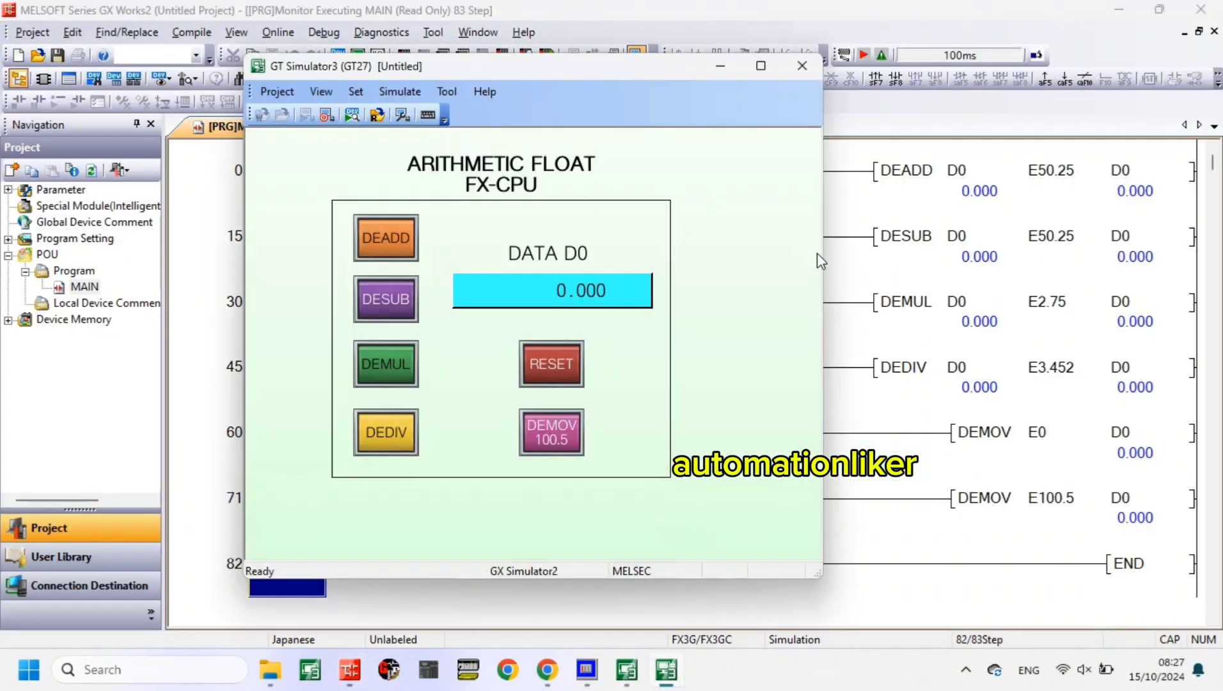
{"action": "left_click_drag", "start_coordinate": [826, 260], "coordinate": [802, 261]}
{"action": "left_click_drag", "start_coordinate": [556, 66], "coordinate": [630, 86]}
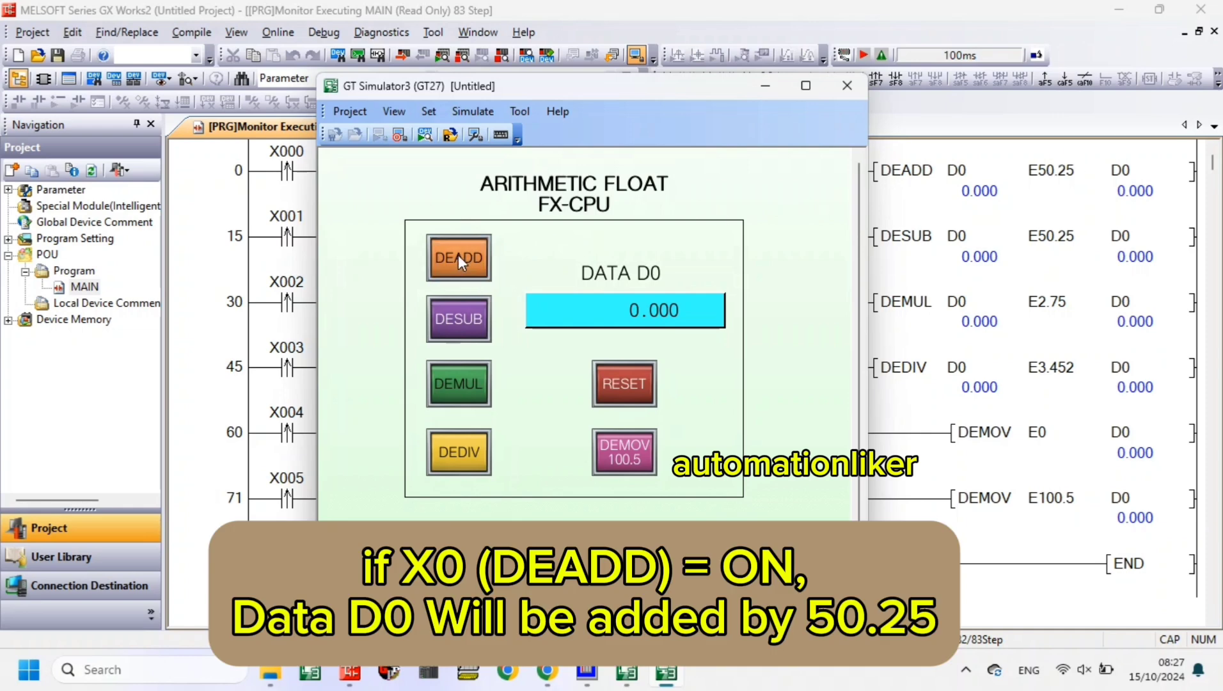
- Test addition in the simulator by operating the DEADD switch 16 times, adding 50.25 to D0 each time
{"action": "left_click", "coordinate": [458, 254]}
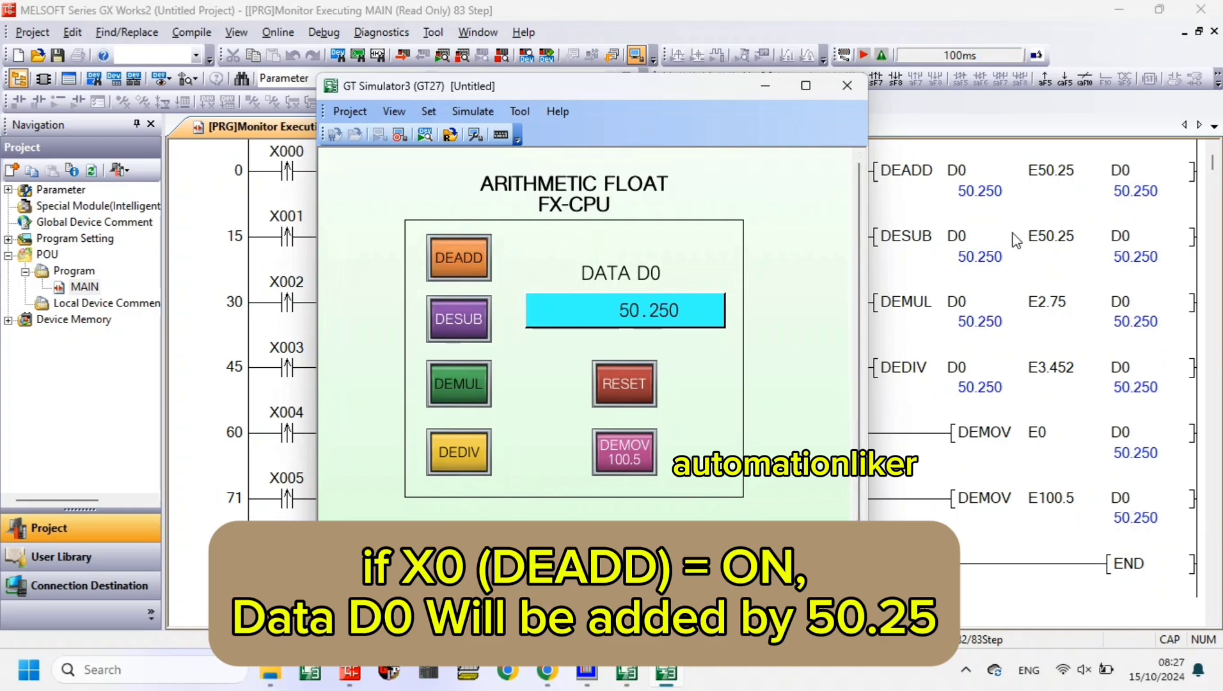
{"action": "left_click", "coordinate": [477, 258]}
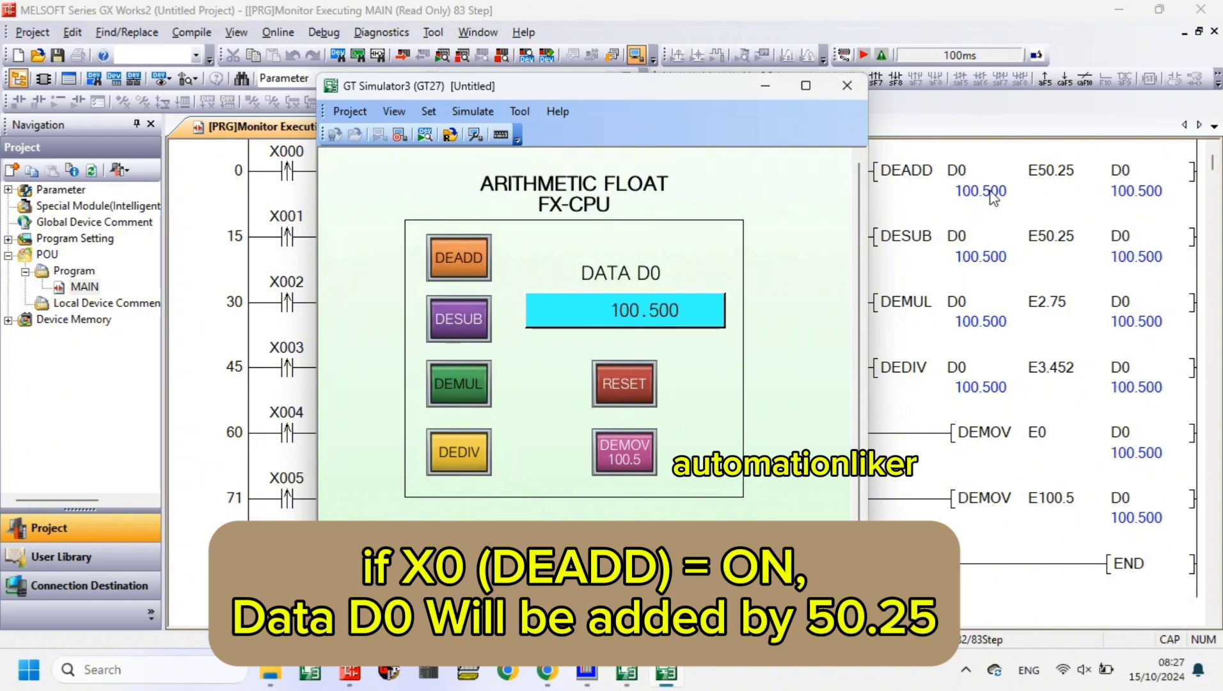
{"action": "left_click", "coordinate": [461, 280]}
{"action": "left_click", "coordinate": [461, 279]}
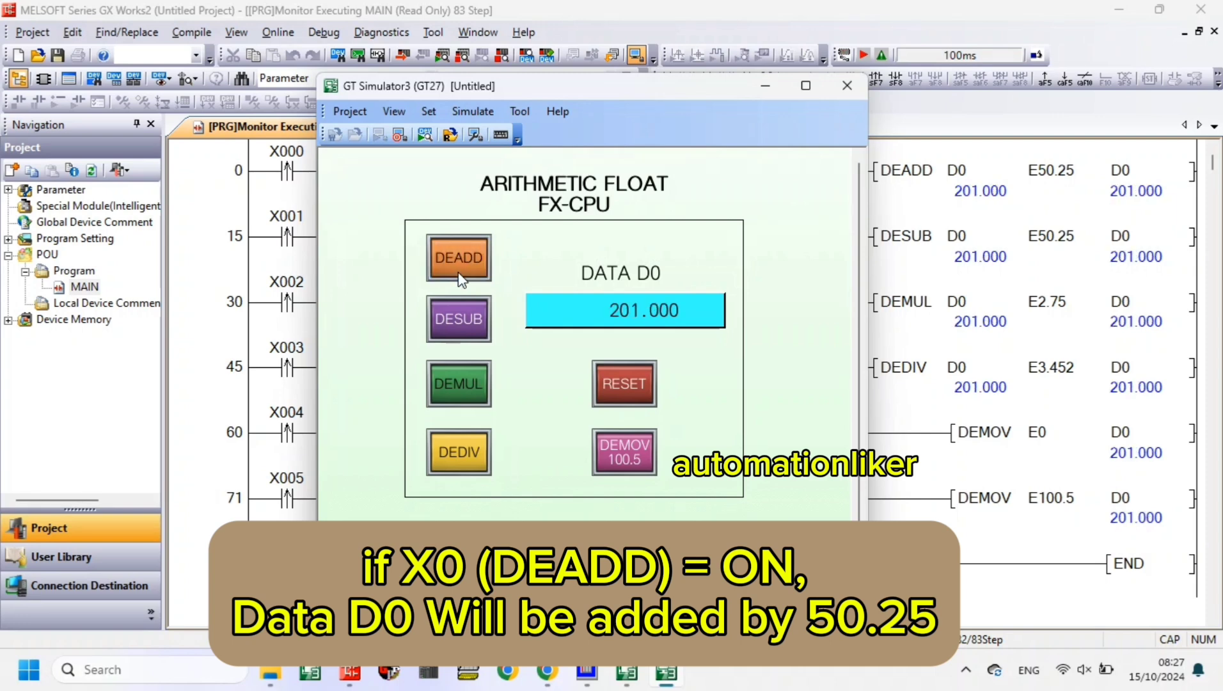
{"action": "left_click", "coordinate": [461, 280]}
{"action": "left_click", "coordinate": [462, 279]}
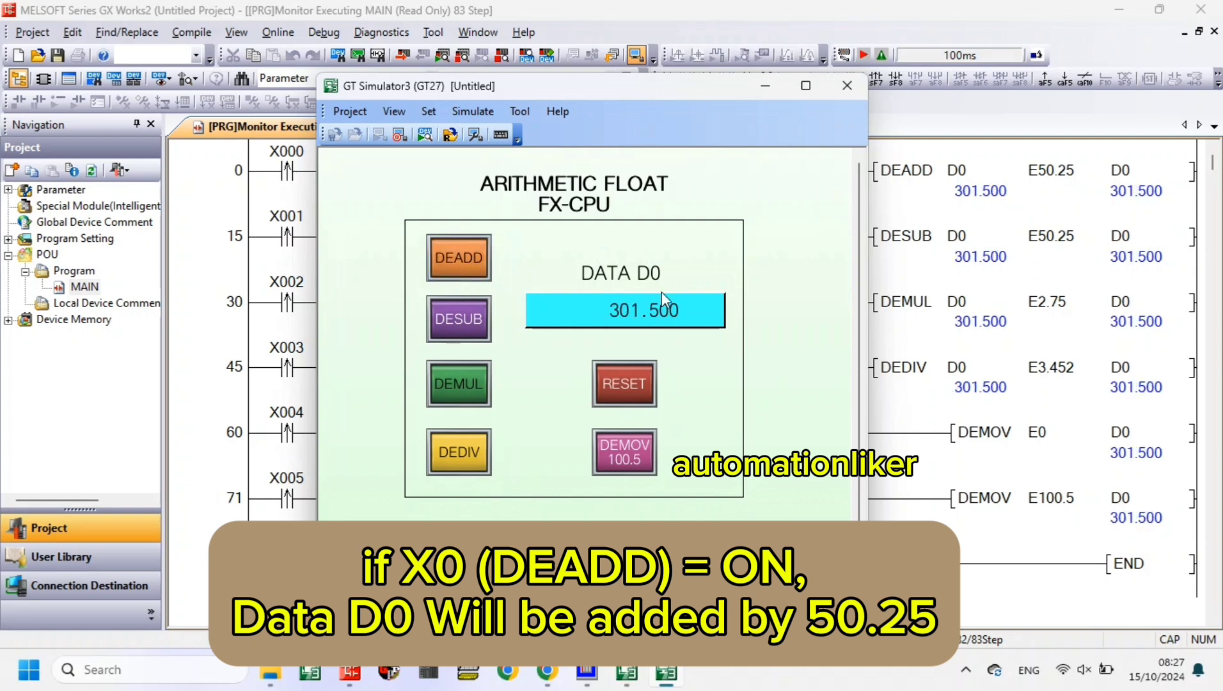
{"action": "left_click", "coordinate": [482, 272]}
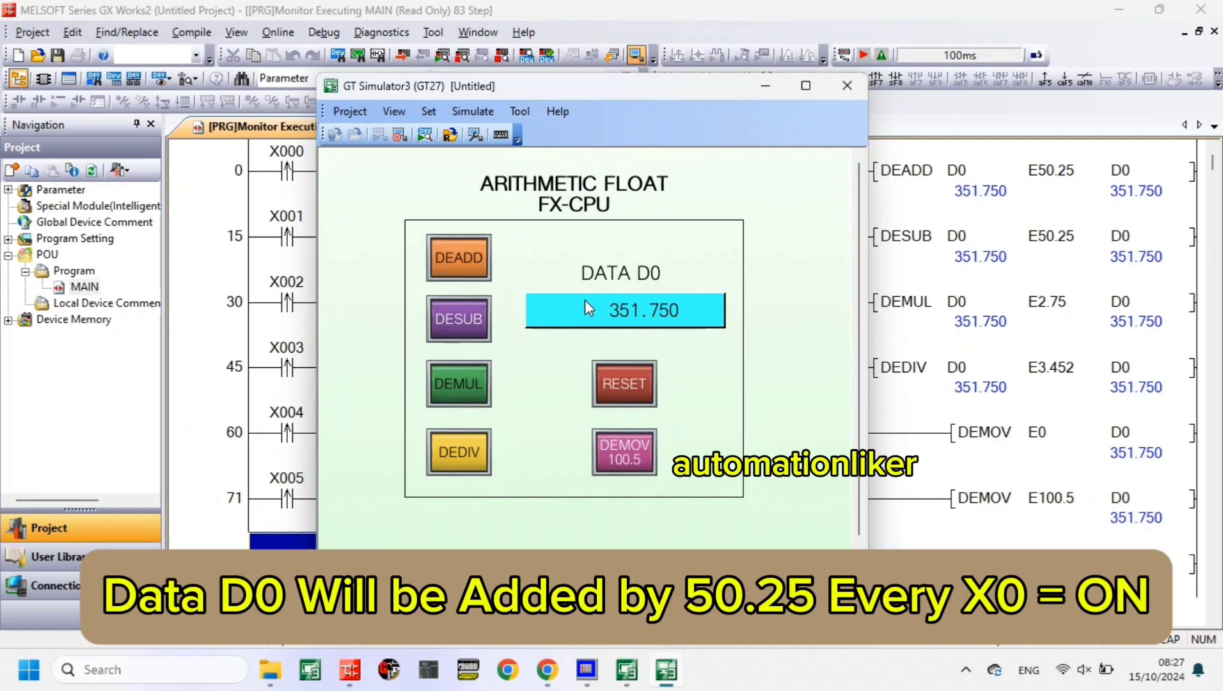
{"action": "left_click", "coordinate": [456, 281]}
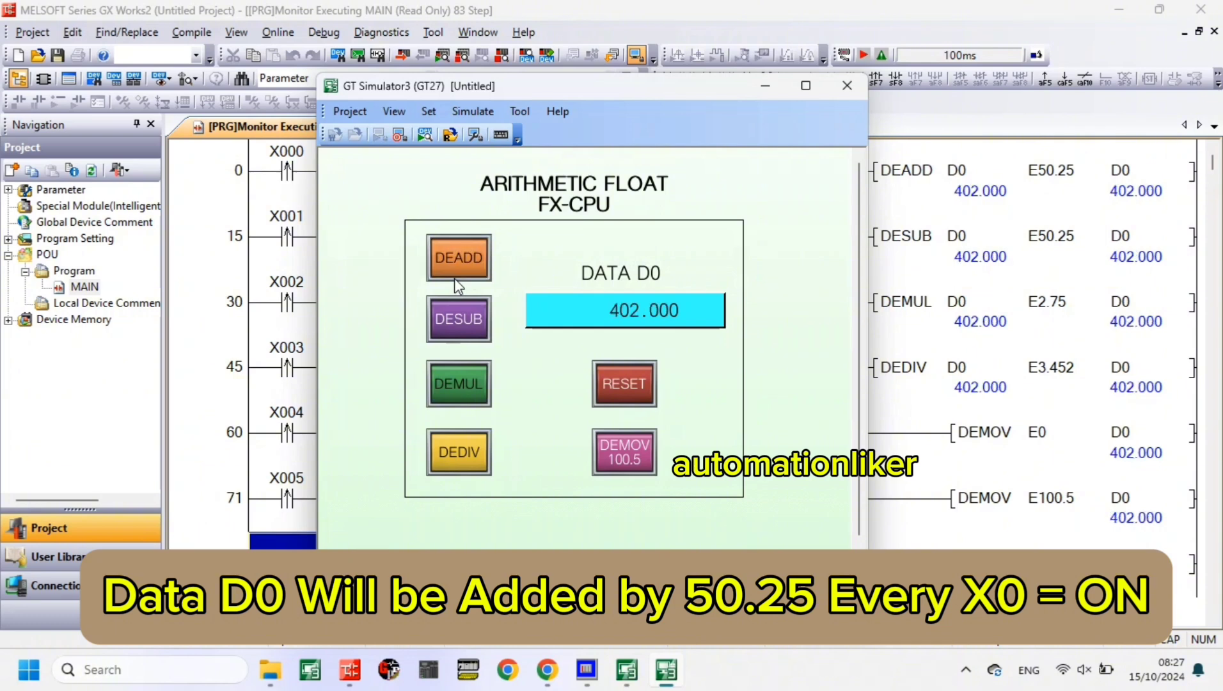
{"action": "left_click", "coordinate": [456, 282]}
{"action": "left_click", "coordinate": [456, 281]}
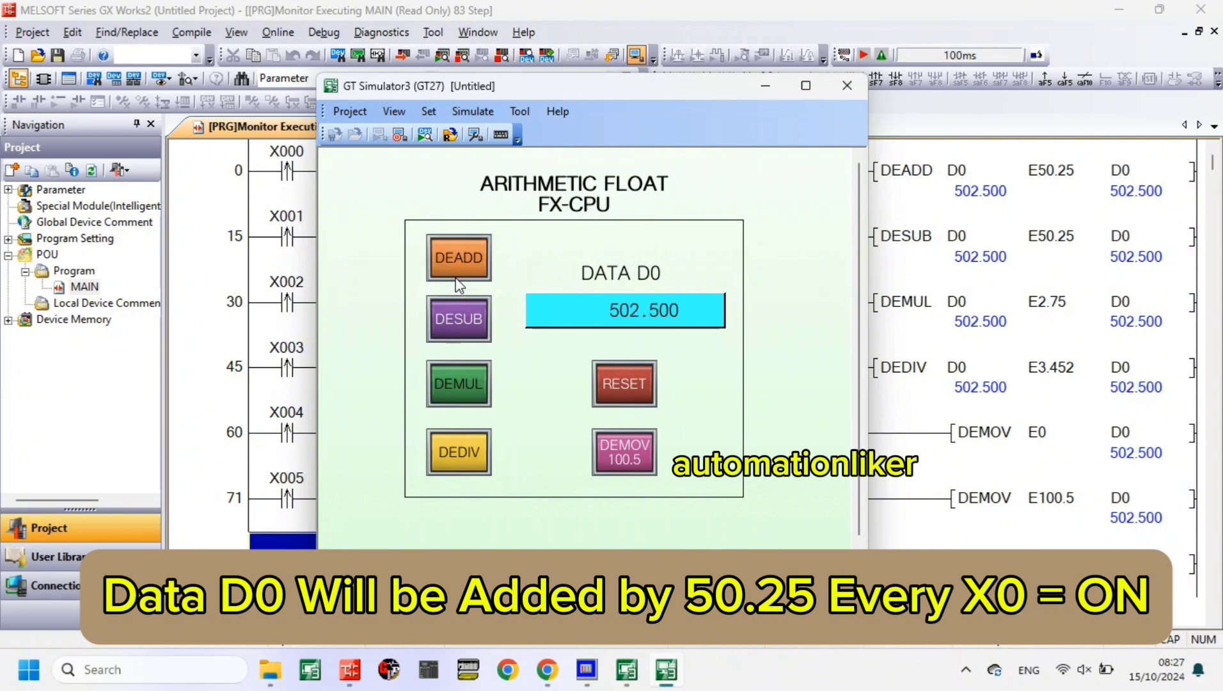
{"action": "left_click", "coordinate": [456, 280]}
{"action": "left_click", "coordinate": [455, 280]}
{"action": "left_click", "coordinate": [455, 280]}
{"action": "left_click", "coordinate": [457, 281]}
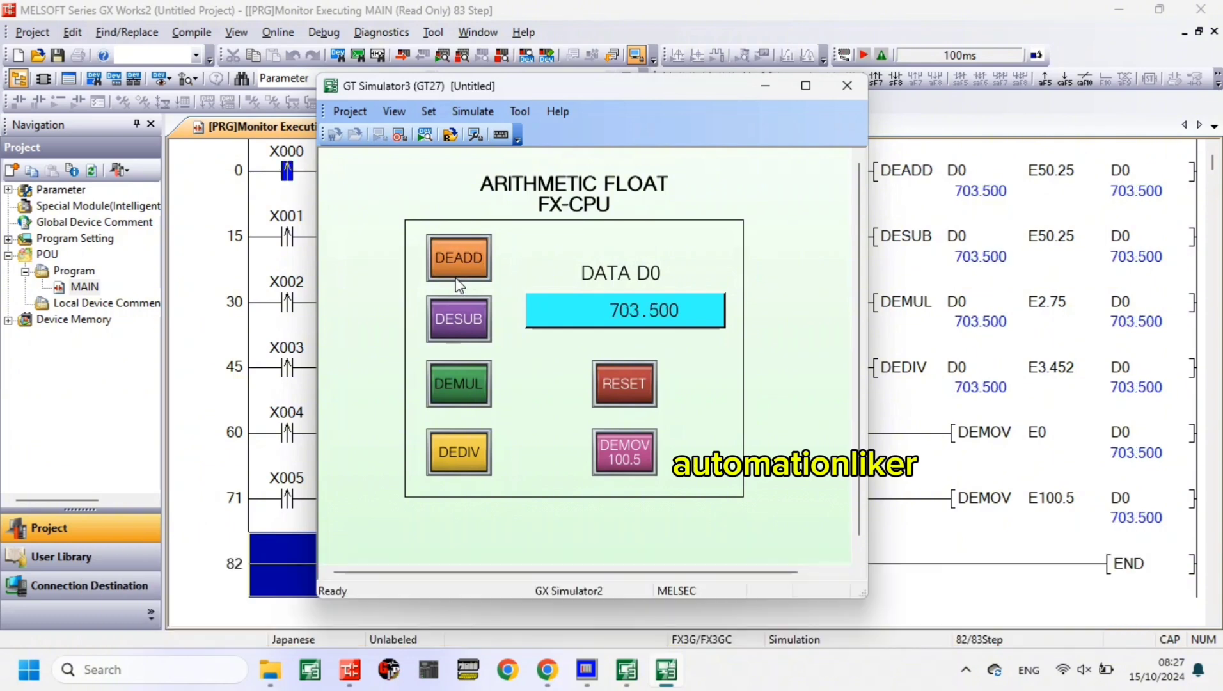
{"action": "left_click", "coordinate": [457, 282]}
{"action": "left_click", "coordinate": [457, 282]}
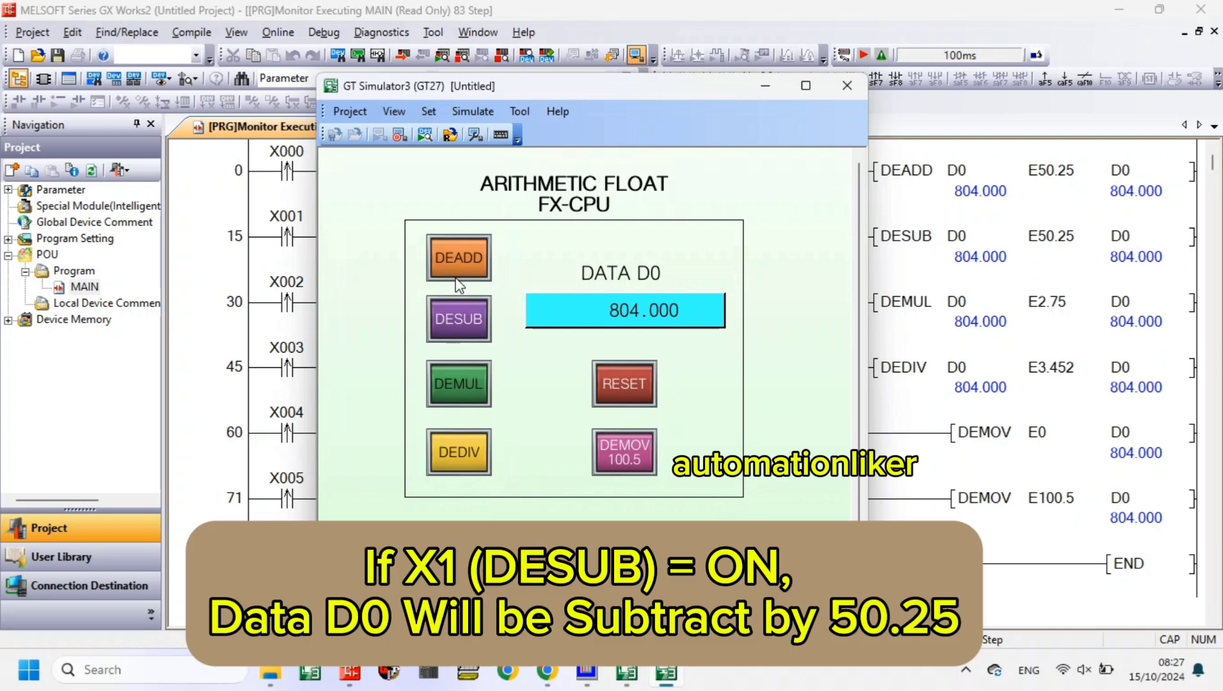
- Test subtraction by operating the DESUB switch 13 times, subtracting 50.25 from D0 each time
{"action": "left_click", "coordinate": [463, 314]}
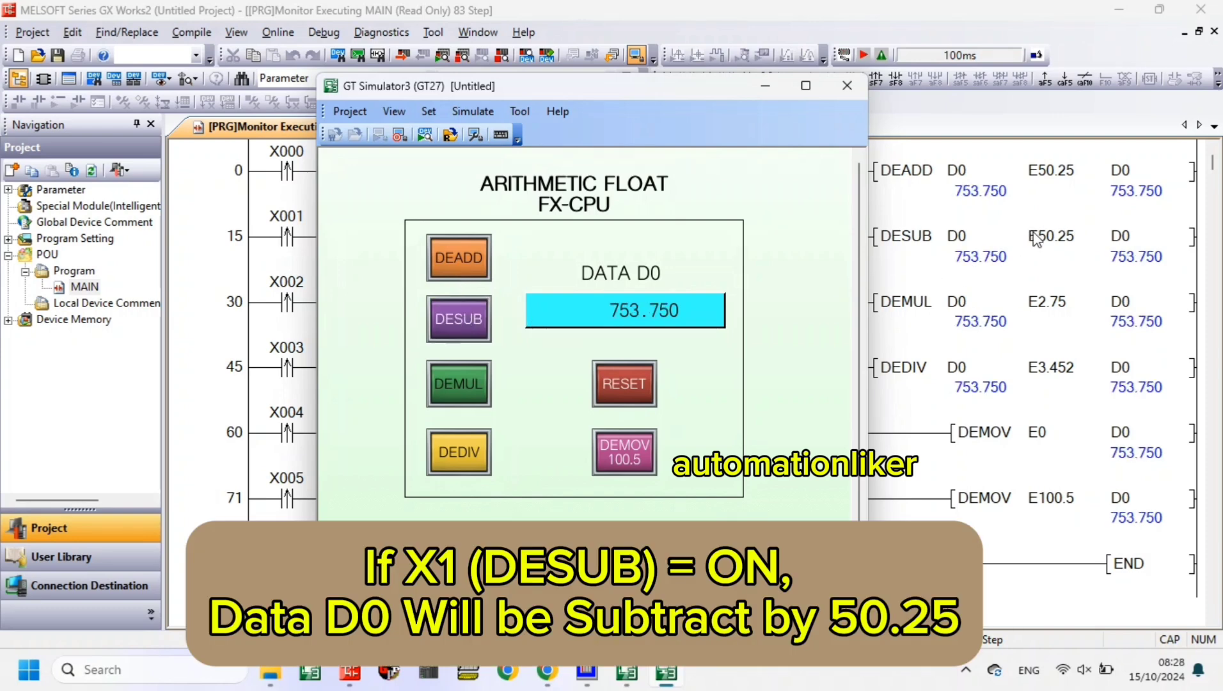
{"action": "left_click", "coordinate": [462, 334]}
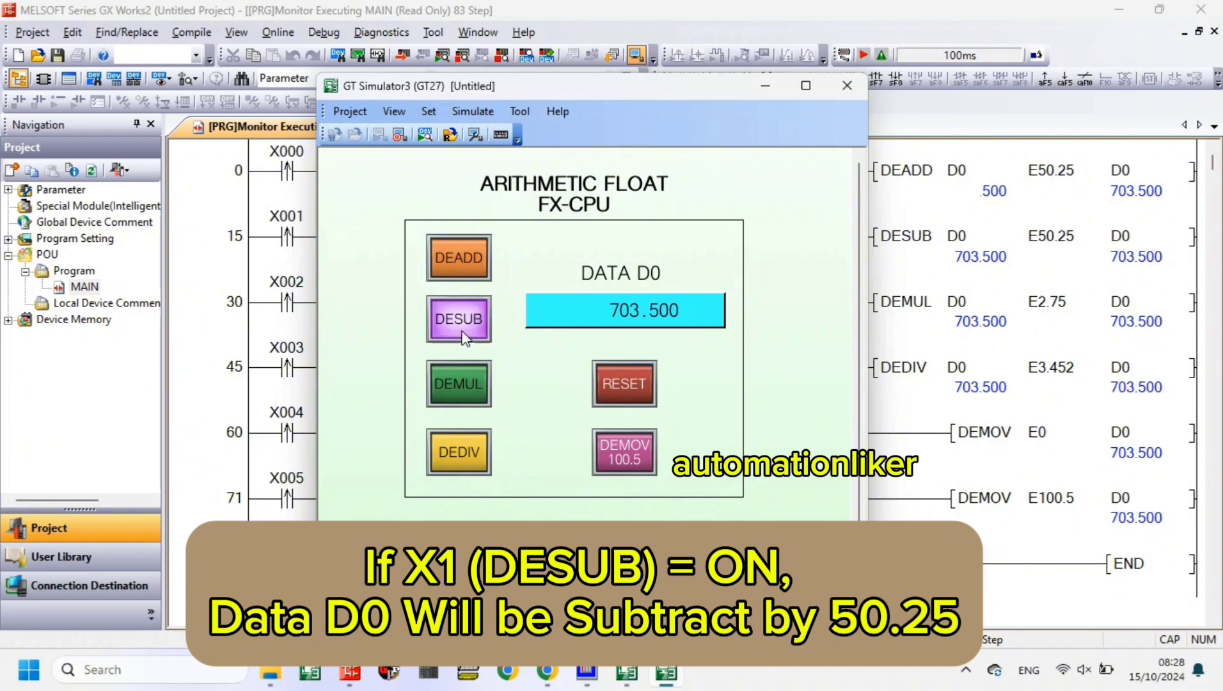
{"action": "left_click", "coordinate": [462, 334]}
{"action": "left_click", "coordinate": [462, 334]}
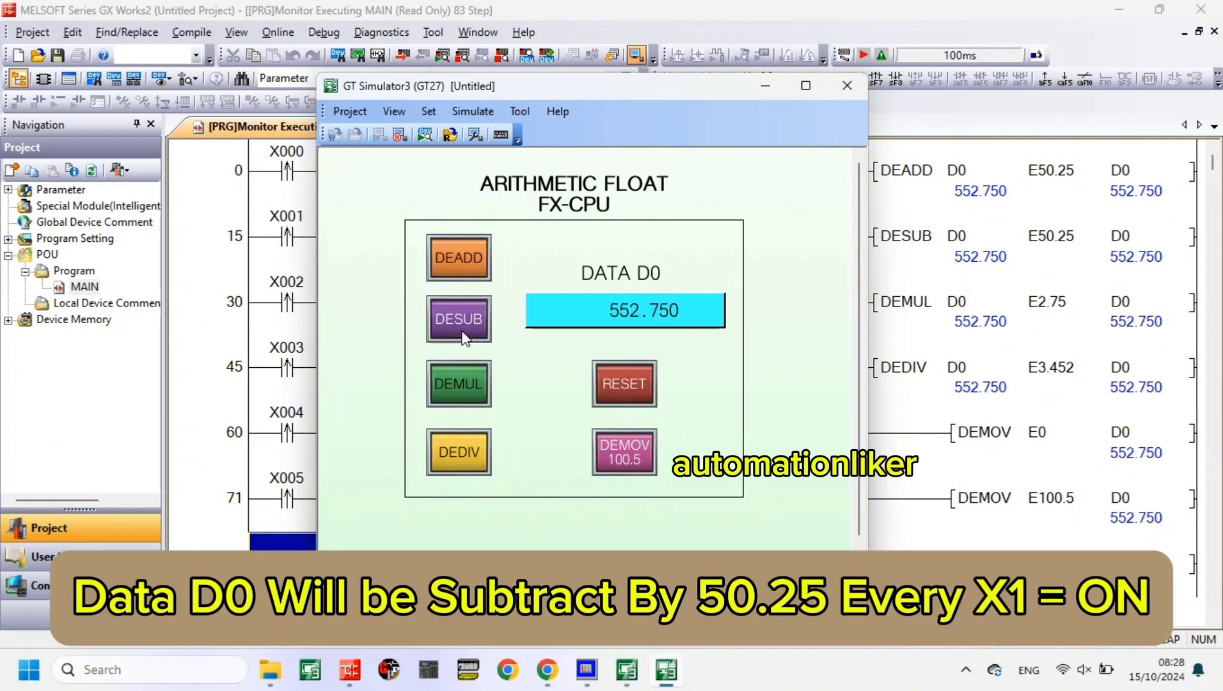
{"action": "left_click", "coordinate": [463, 334]}
{"action": "left_click", "coordinate": [463, 334]}
{"action": "left_click", "coordinate": [463, 334]}
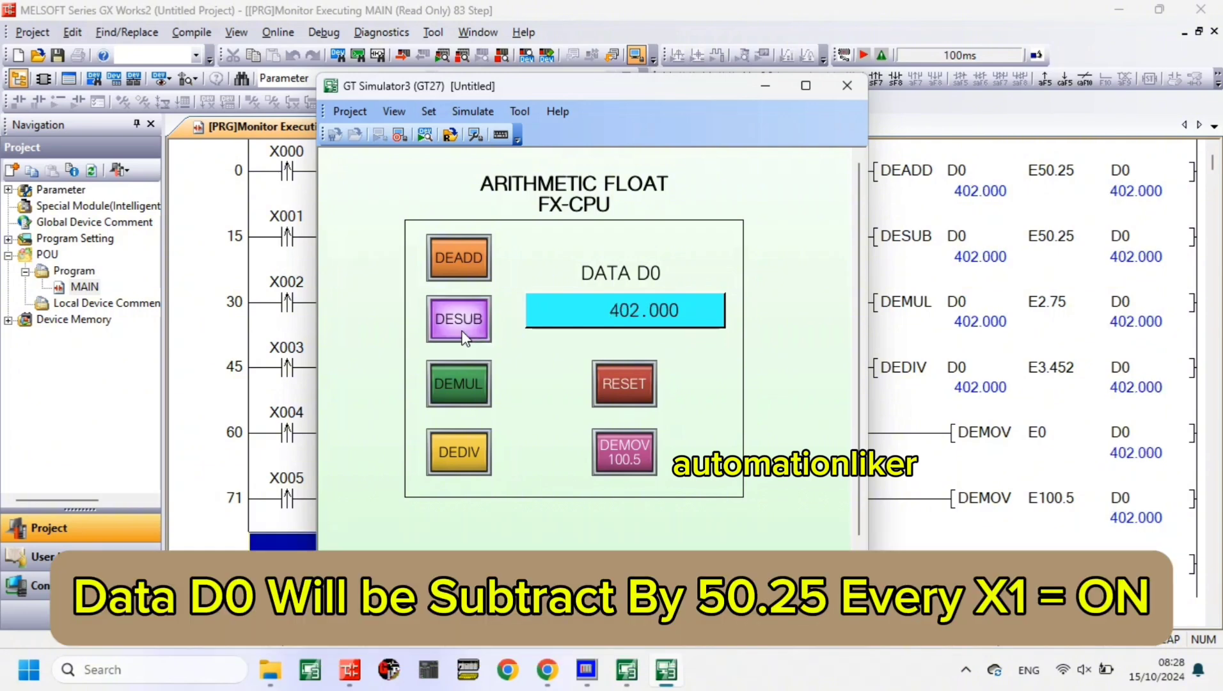
{"action": "left_click", "coordinate": [463, 334]}
{"action": "left_click", "coordinate": [463, 334]}
{"action": "left_click", "coordinate": [462, 334]}
{"action": "left_click", "coordinate": [463, 334]}
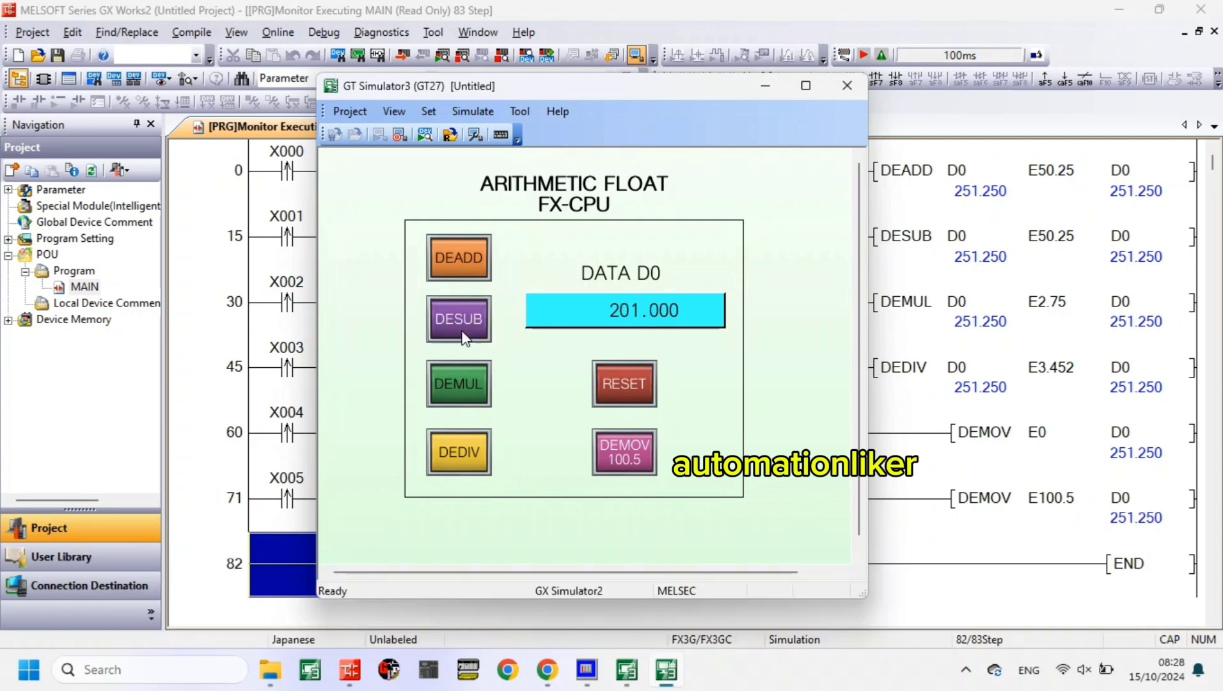
{"action": "left_click", "coordinate": [463, 334]}
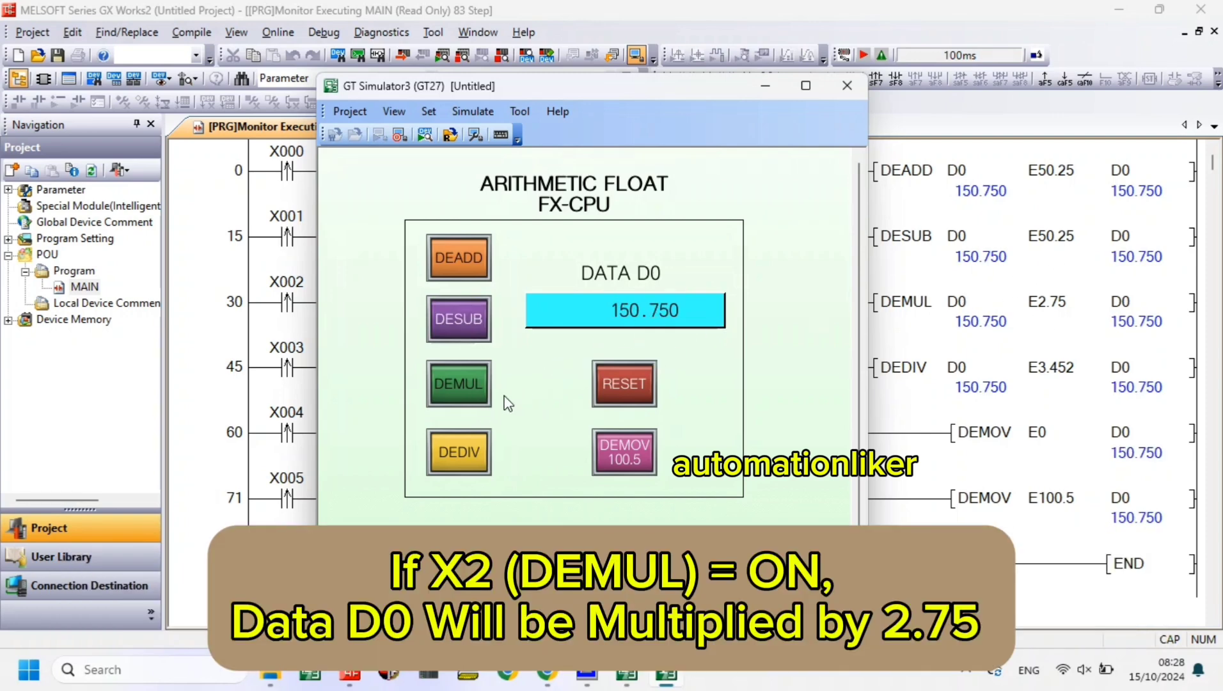
- Test multiplication by operating the DEMUL switch repeatedly, multiplying D0 by 2.75 each time
{"action": "left_click", "coordinate": [473, 383]}
{"action": "left_click", "coordinate": [457, 398]}
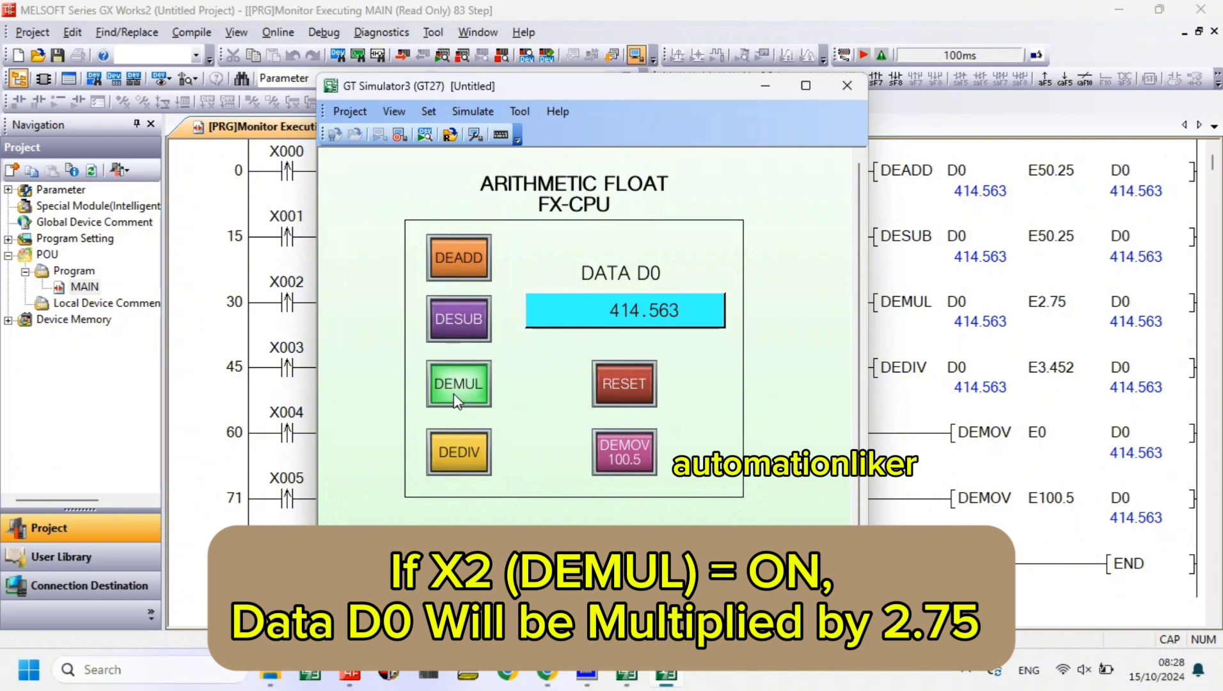
{"action": "left_click", "coordinate": [457, 398]}
{"action": "left_click", "coordinate": [457, 398]}
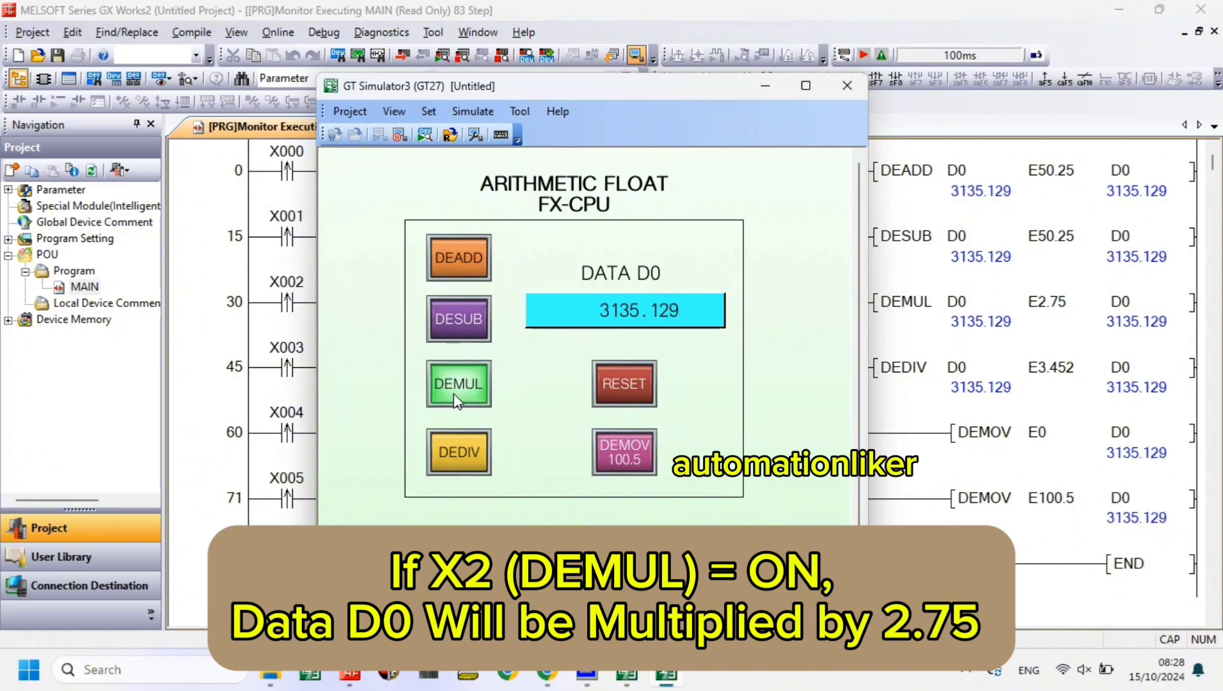
- Continue the multiplication test by operating the DEMUL switch 12 more times, multiplying D0 by 2.75 each time
{"action": "left_click", "coordinate": [455, 395]}
{"action": "left_click", "coordinate": [455, 396]}
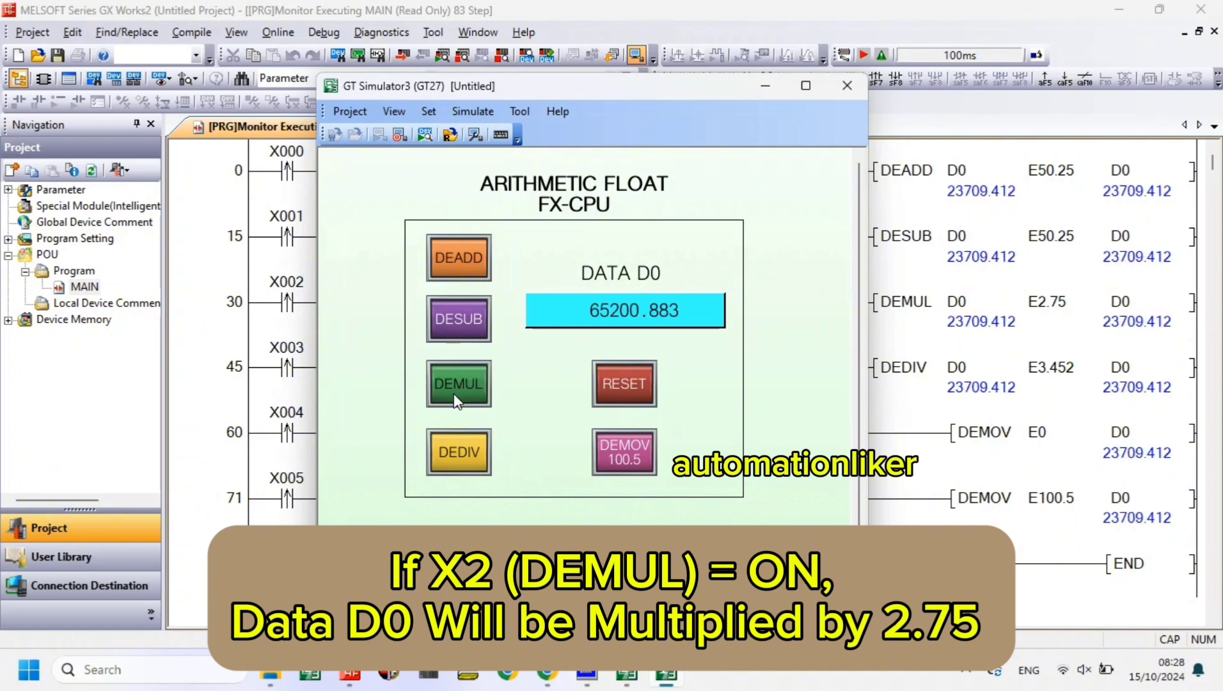
{"action": "left_click", "coordinate": [455, 396]}
{"action": "left_click", "coordinate": [457, 398]}
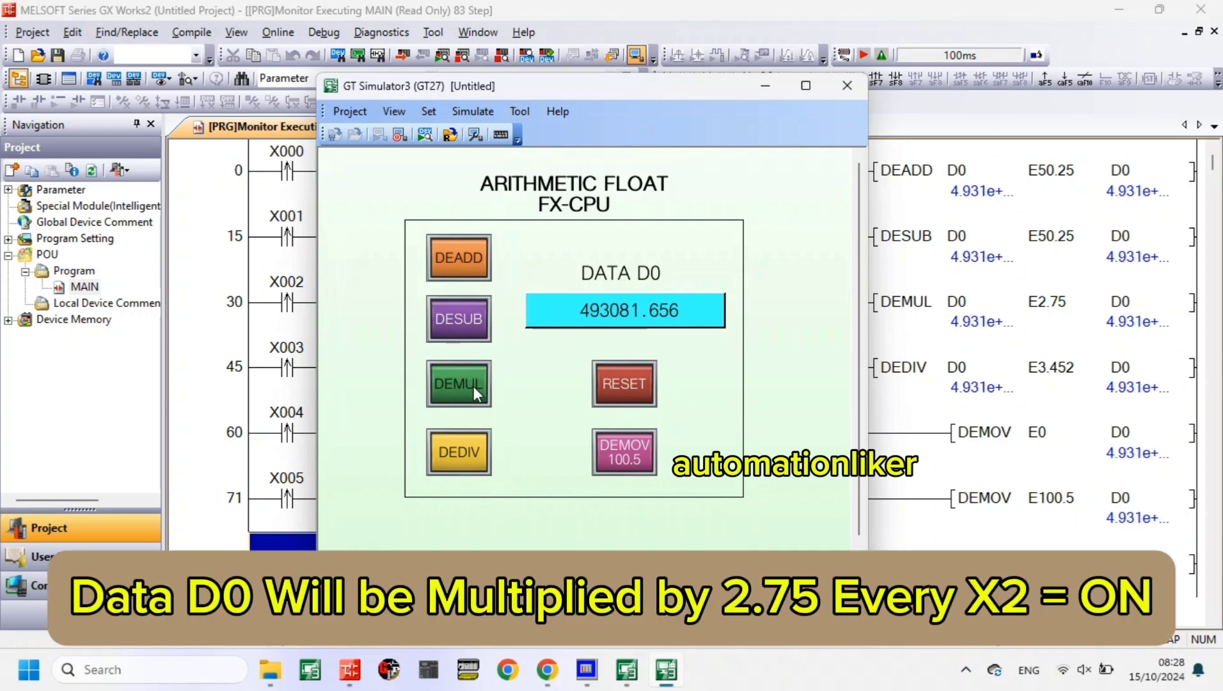
{"action": "left_click", "coordinate": [472, 386]}
{"action": "left_click", "coordinate": [471, 393]}
{"action": "left_click", "coordinate": [467, 388]}
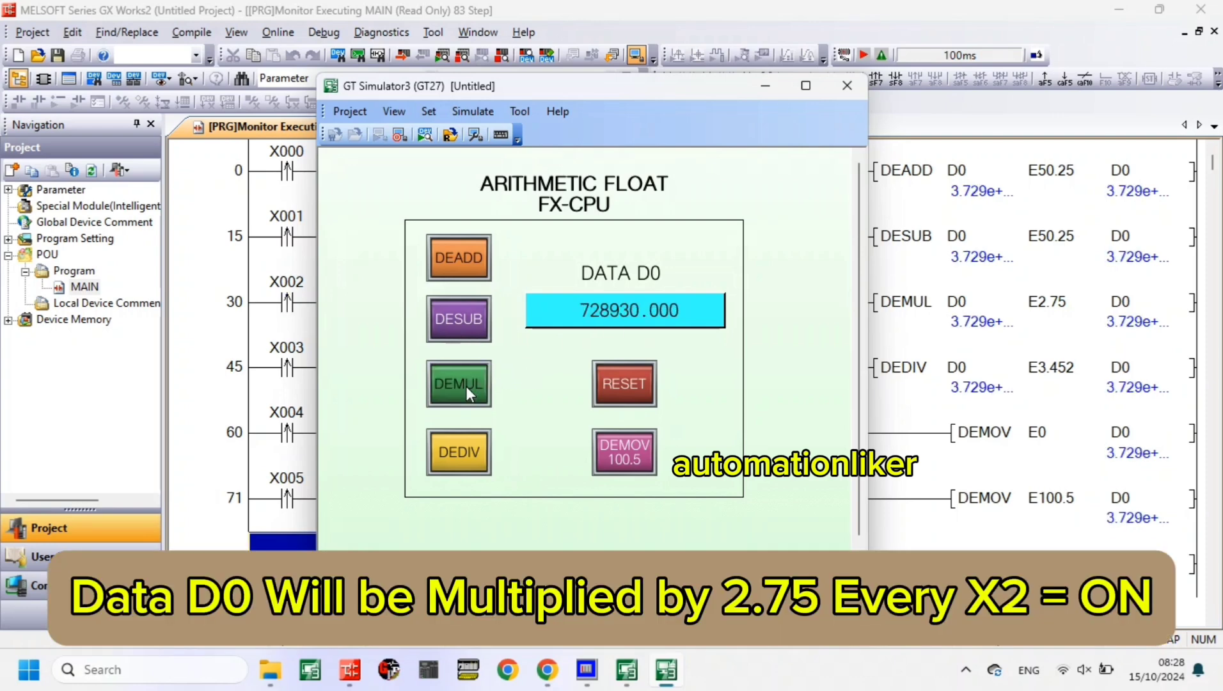
{"action": "left_click", "coordinate": [469, 385]}
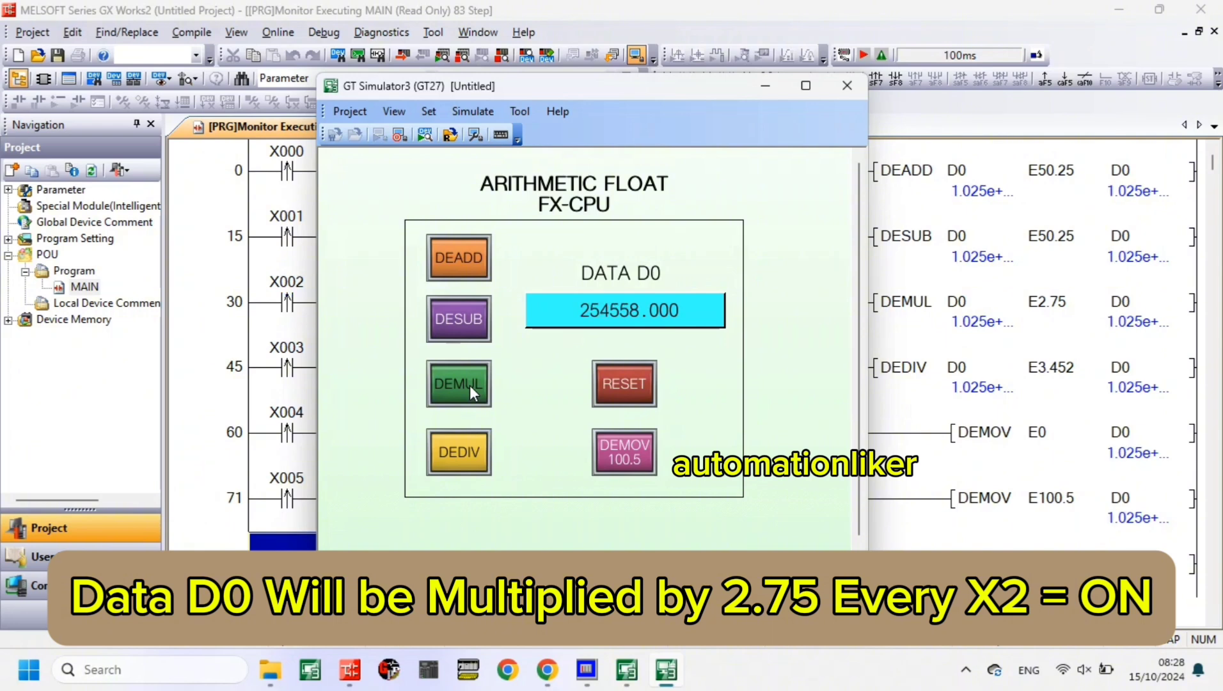
{"action": "left_click", "coordinate": [469, 385]}
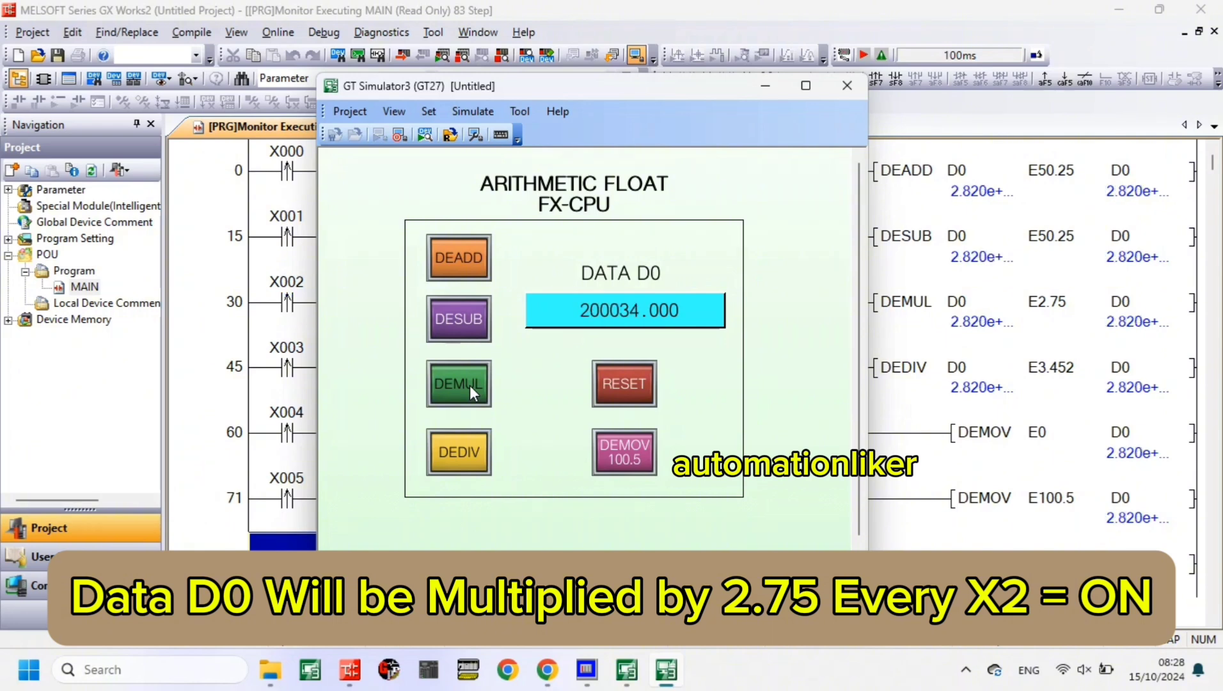
{"action": "left_click", "coordinate": [469, 385]}
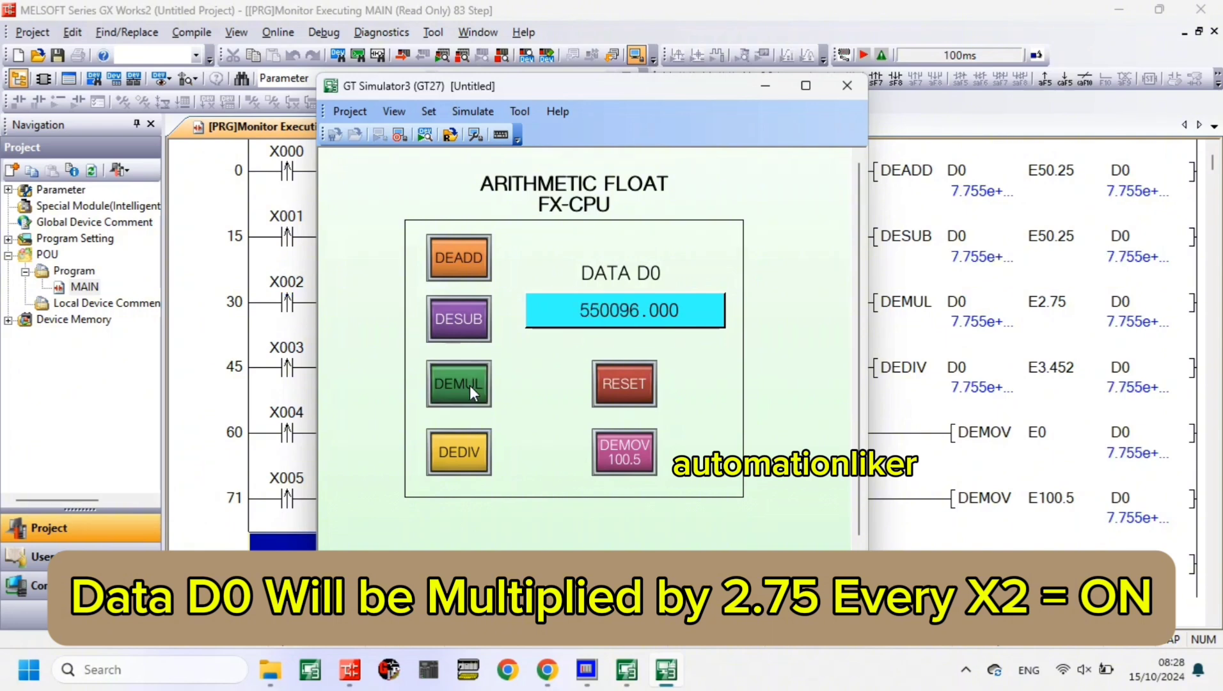
{"action": "left_click", "coordinate": [469, 384]}
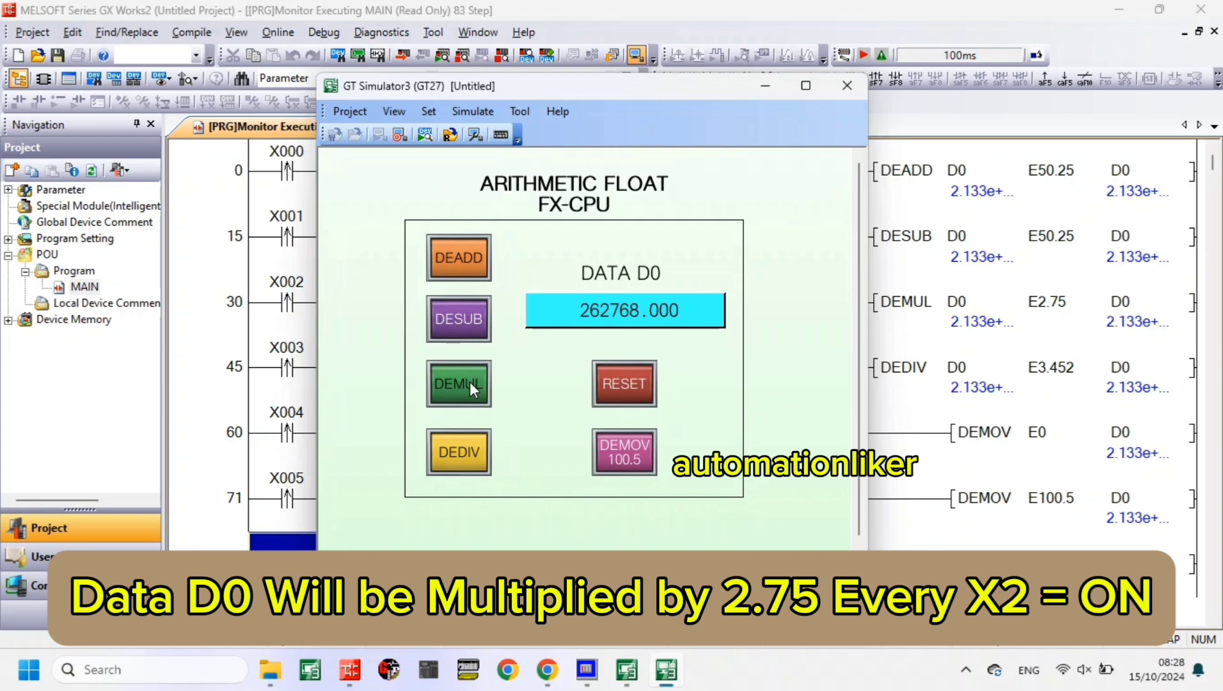
{"action": "left_click", "coordinate": [469, 384]}
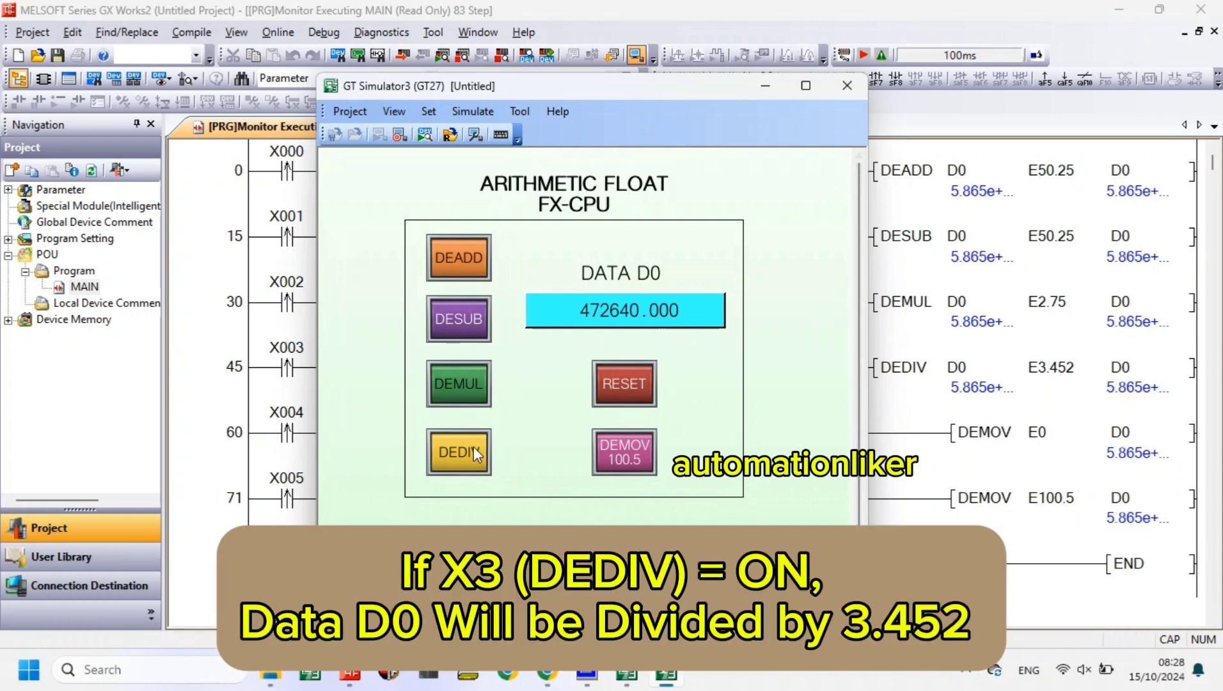
- Test division by operating the DEDIV switch nine times, dividing D0 by 3.452 each time
{"action": "left_click", "coordinate": [472, 446]}
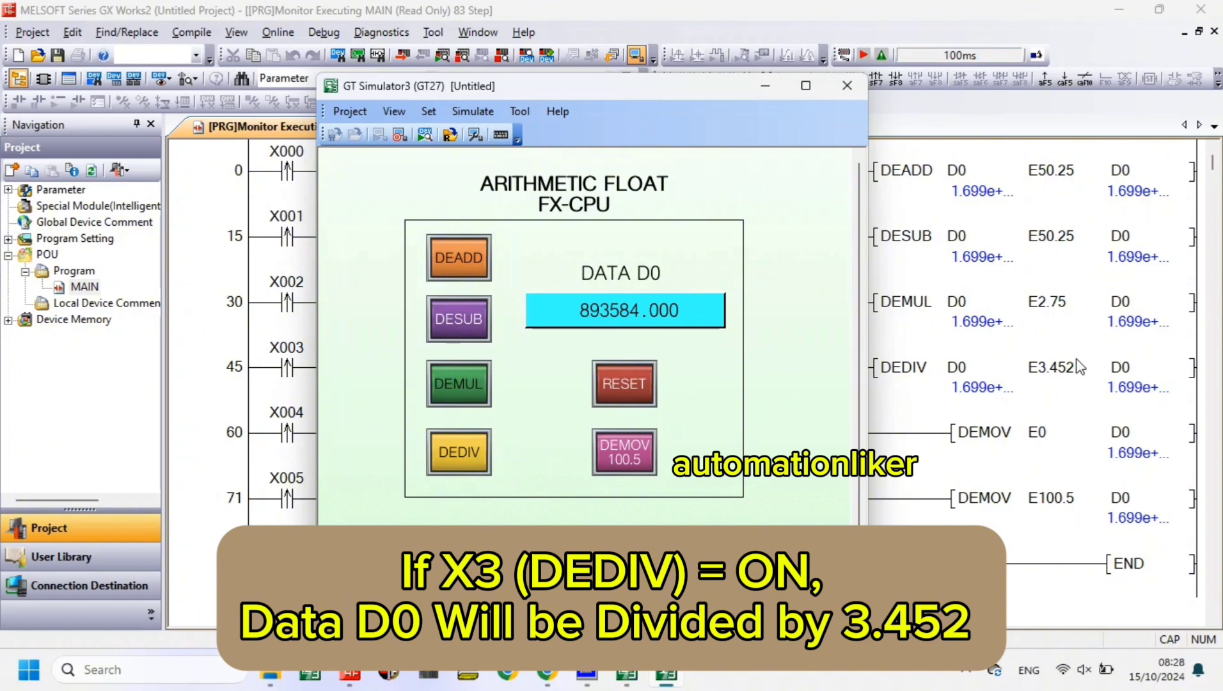
{"action": "left_click", "coordinate": [478, 466]}
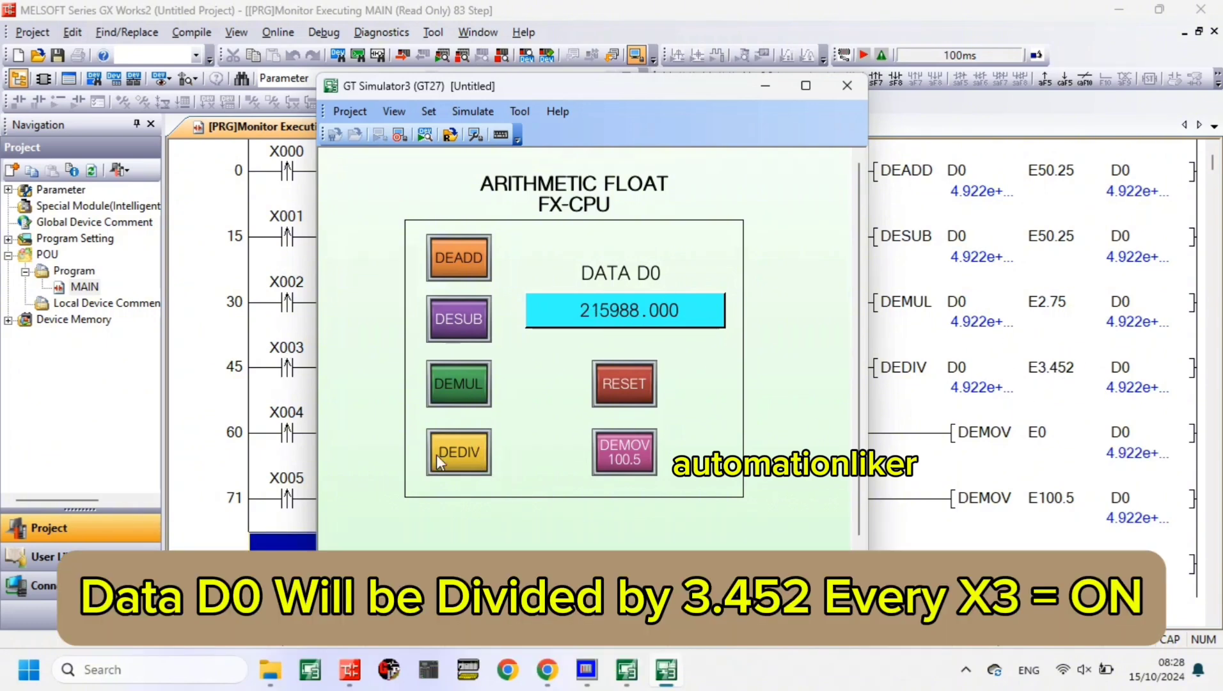
{"action": "left_click", "coordinate": [454, 449]}
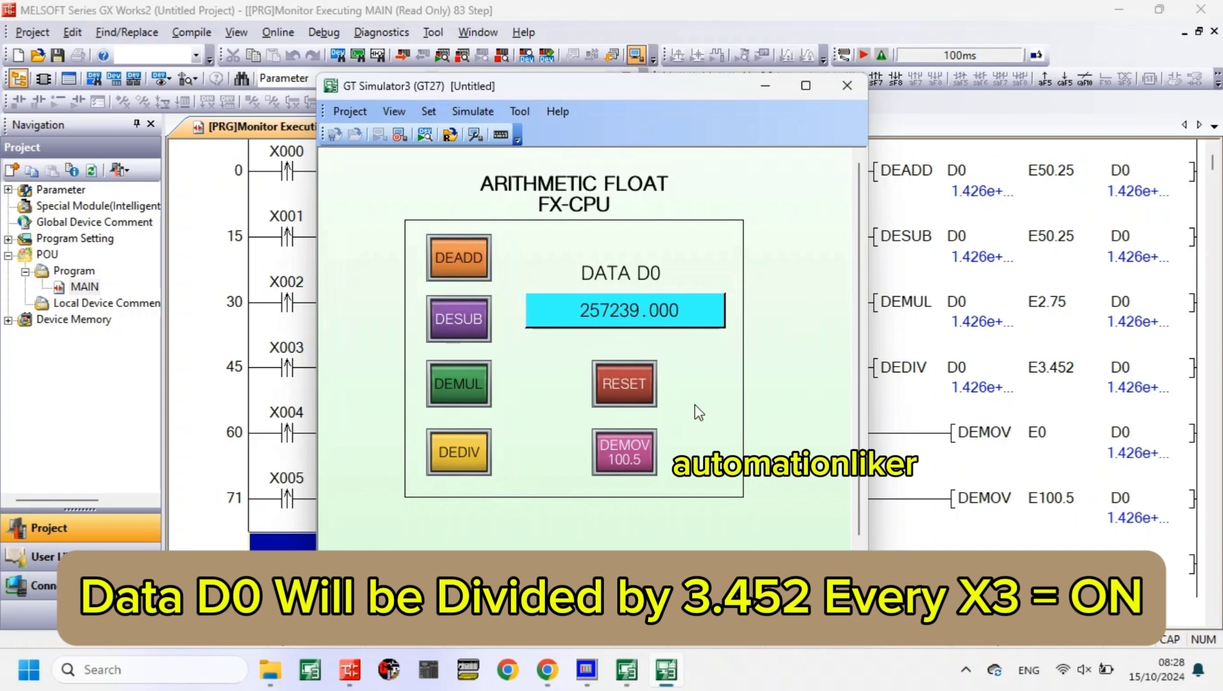
{"action": "left_click", "coordinate": [465, 441]}
{"action": "left_click", "coordinate": [465, 441]}
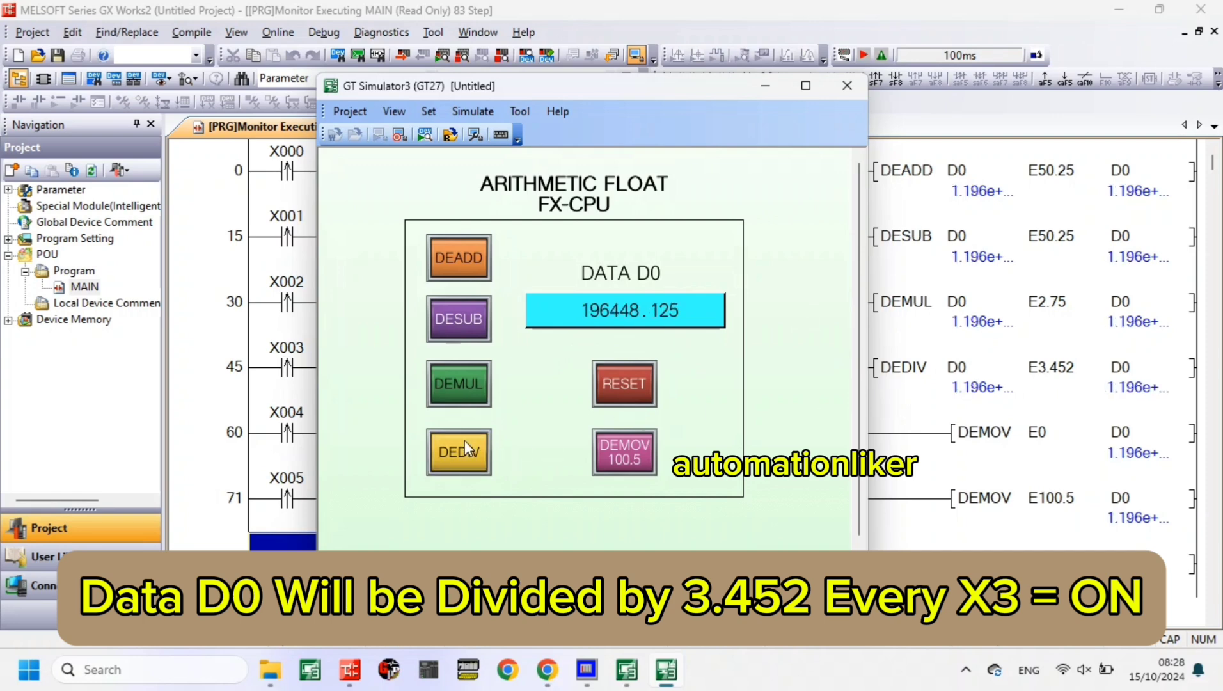
{"action": "left_click", "coordinate": [464, 440]}
{"action": "left_click", "coordinate": [465, 441]}
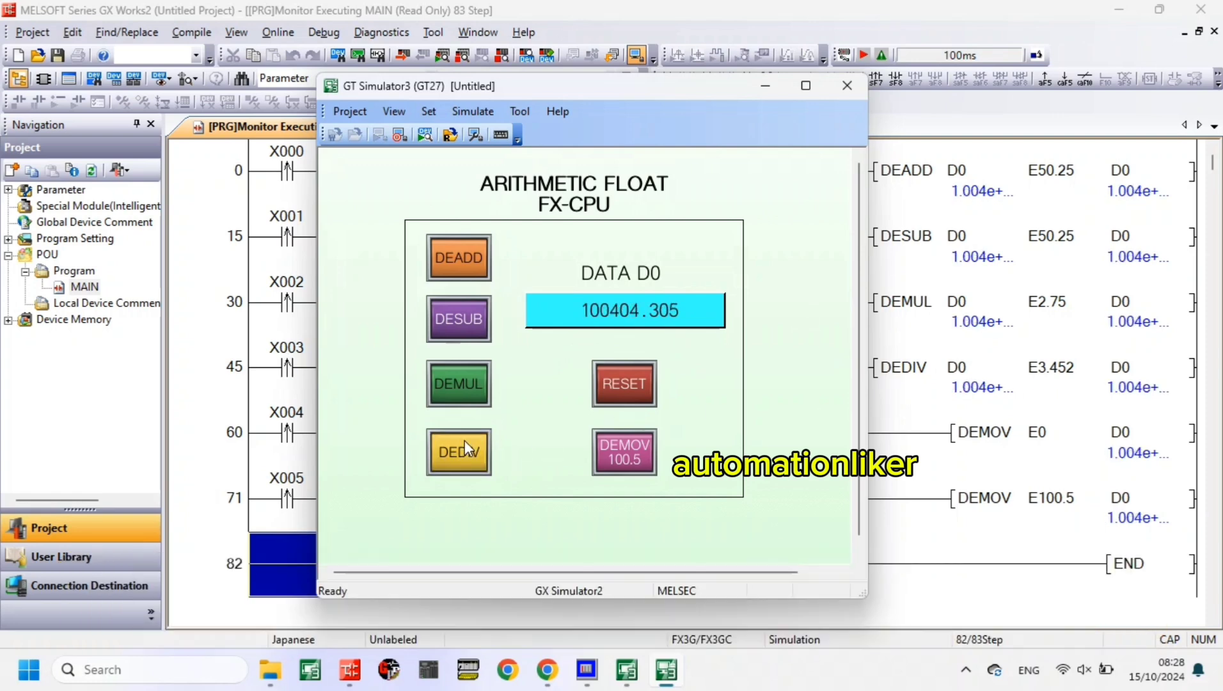
{"action": "left_click", "coordinate": [465, 440]}
{"action": "left_click", "coordinate": [464, 441]}
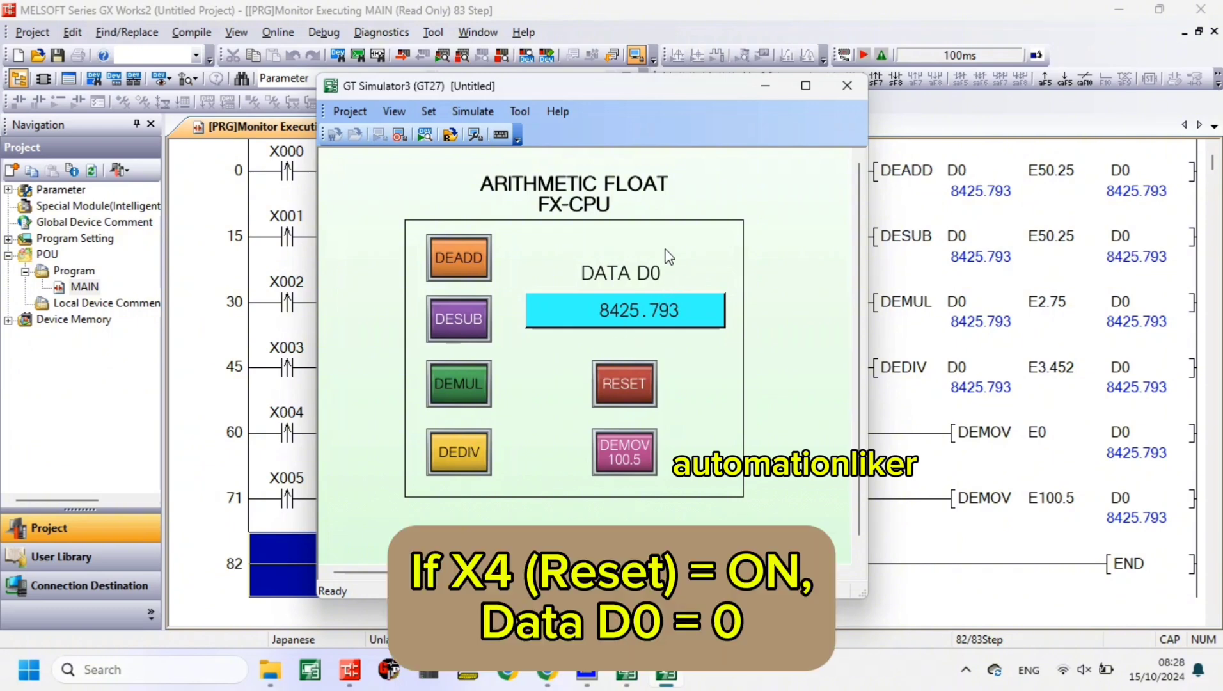
- Reset D0 to 0 with the RESET switch and load 100.5 into it with the DEMOV switch
{"action": "left_click", "coordinate": [642, 397]}
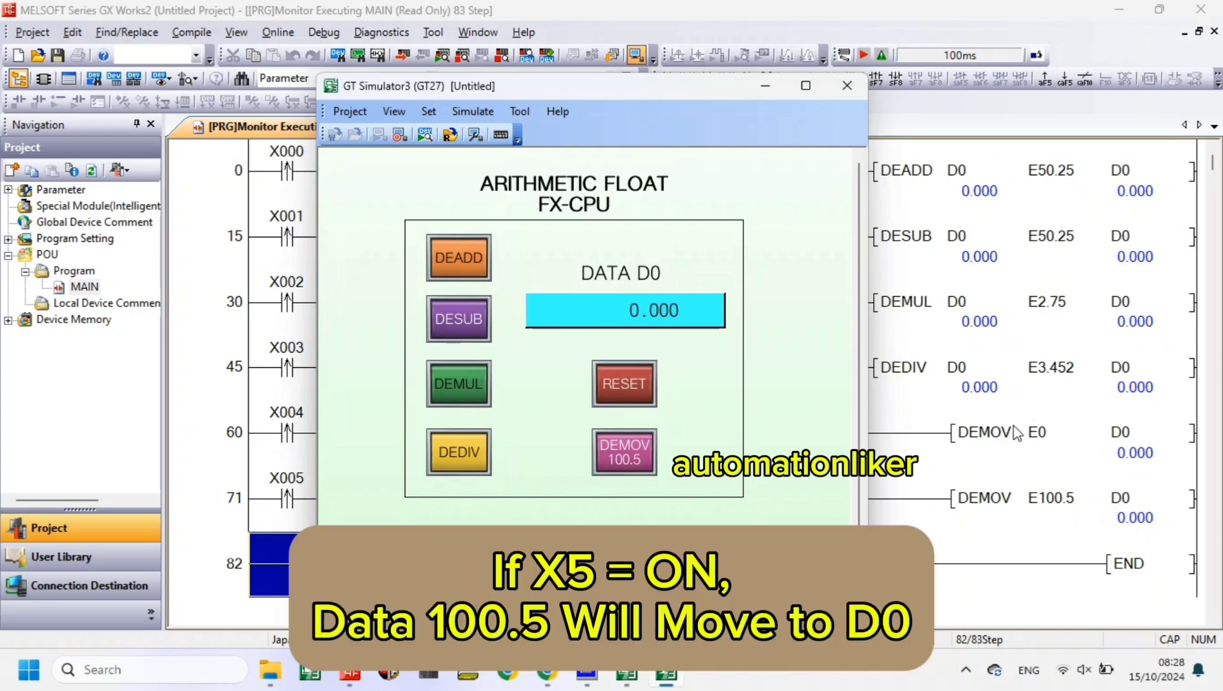
{"action": "left_click", "coordinate": [655, 451]}
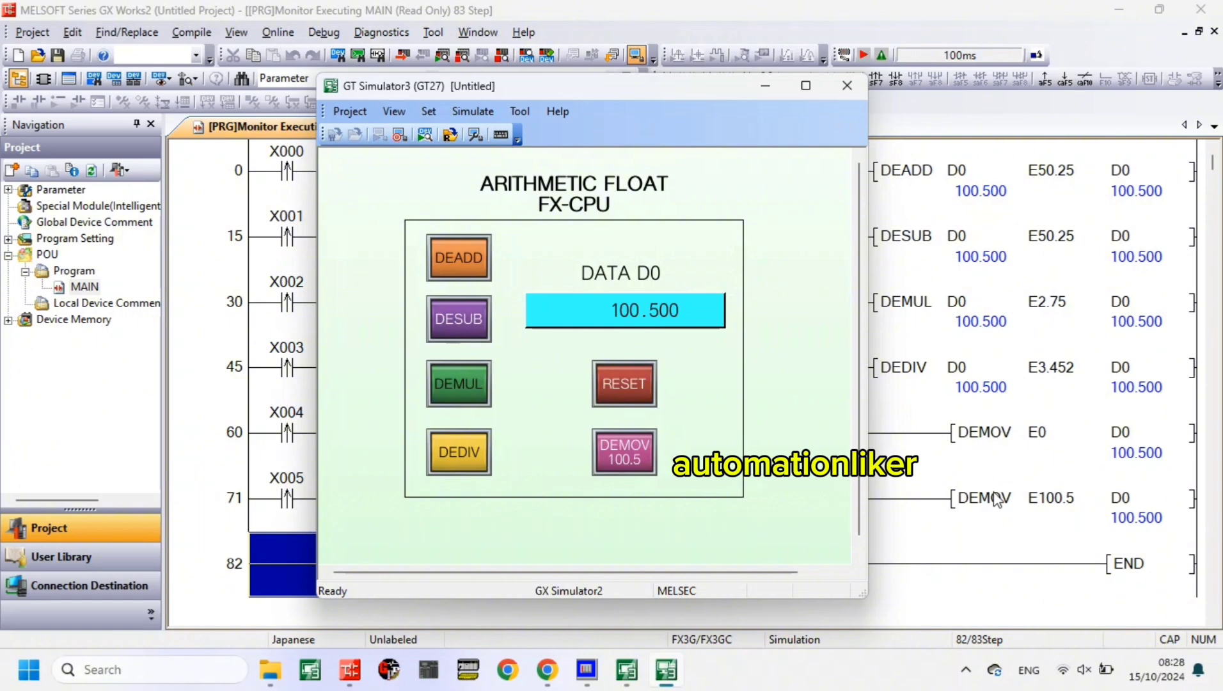
- Retest multiplication from 100.5 by operating the DEMUL switch six times, multiplying D0 by 2.75 each time
{"action": "left_click", "coordinate": [462, 384]}
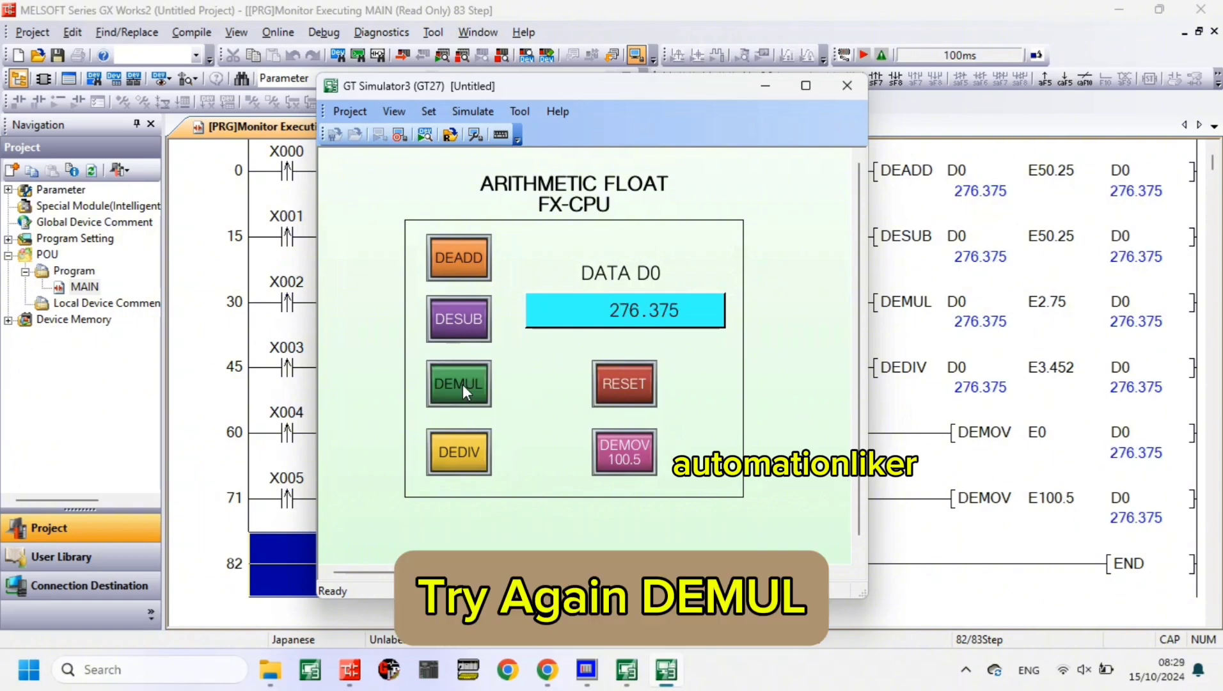
{"action": "left_click", "coordinate": [463, 384]}
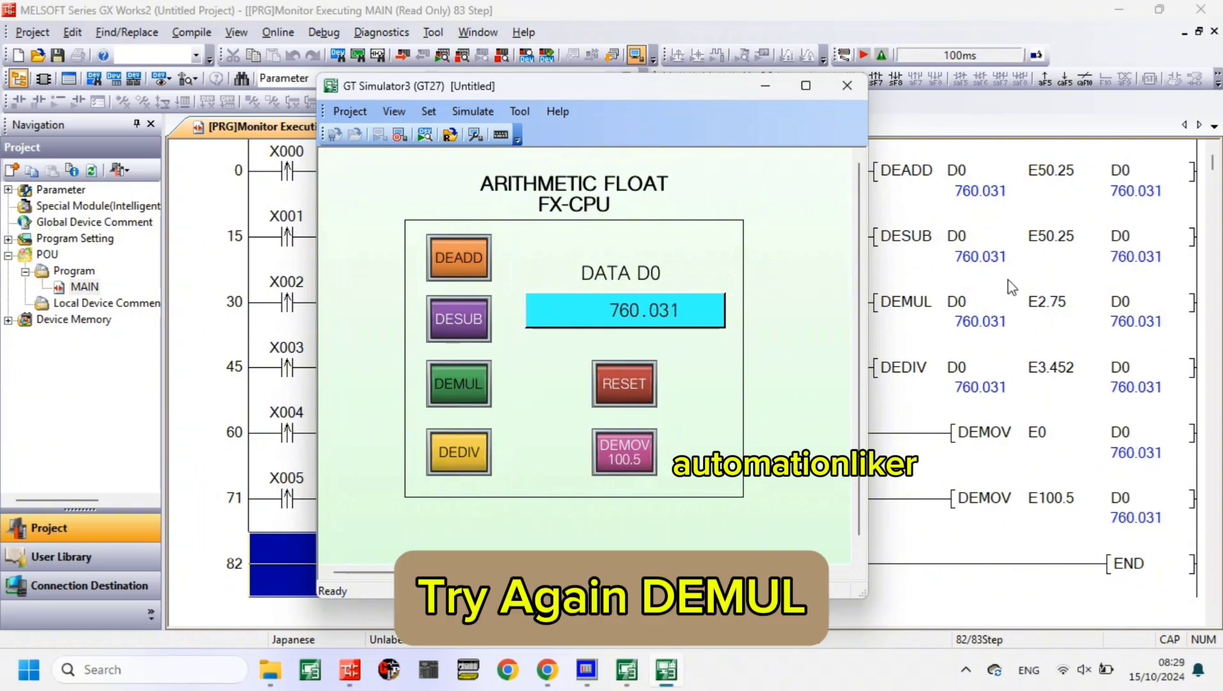
{"action": "left_click", "coordinate": [463, 387]}
{"action": "left_click", "coordinate": [463, 387]}
{"action": "left_click", "coordinate": [464, 387]}
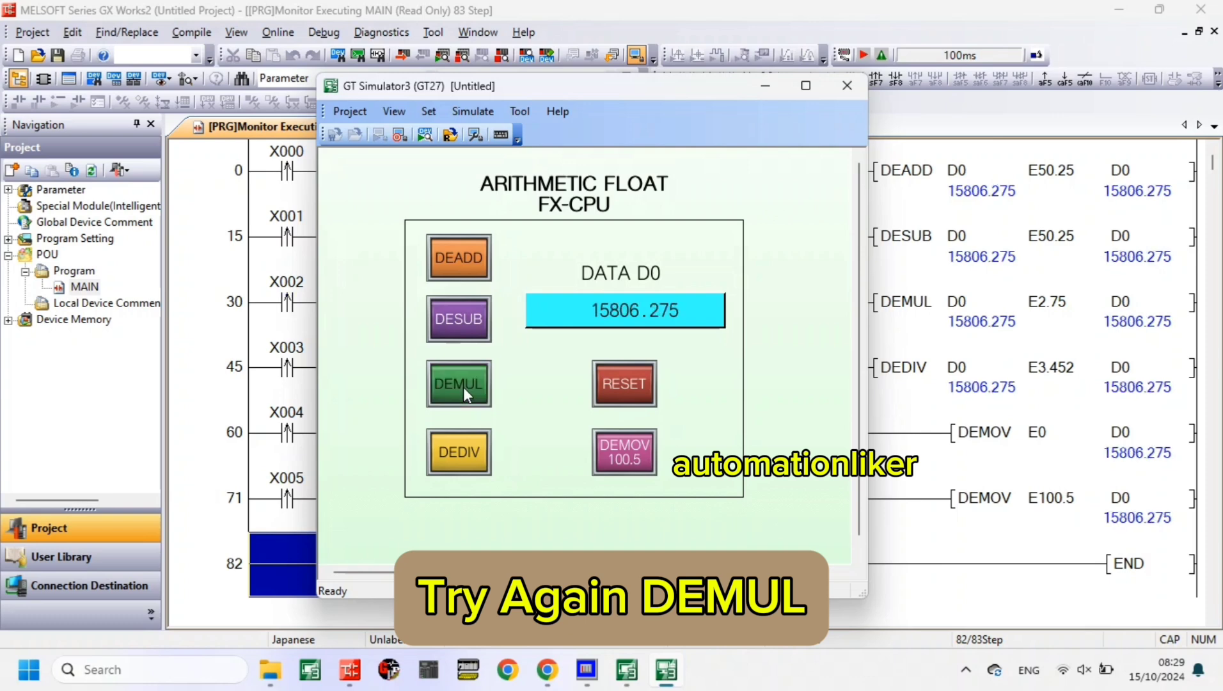
{"action": "left_click", "coordinate": [464, 387]}
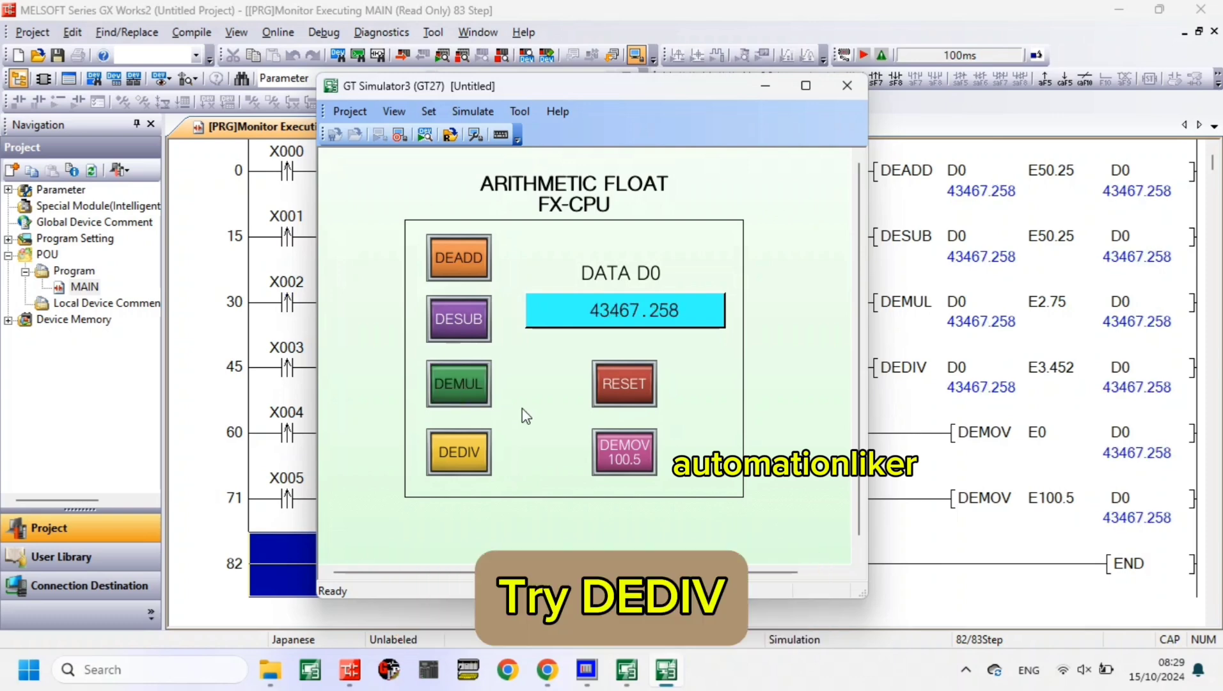
- Retest division by operating the DEDIV switch until D0, divided by 3.452 each time, falls below 100
{"action": "left_click", "coordinate": [480, 458]}
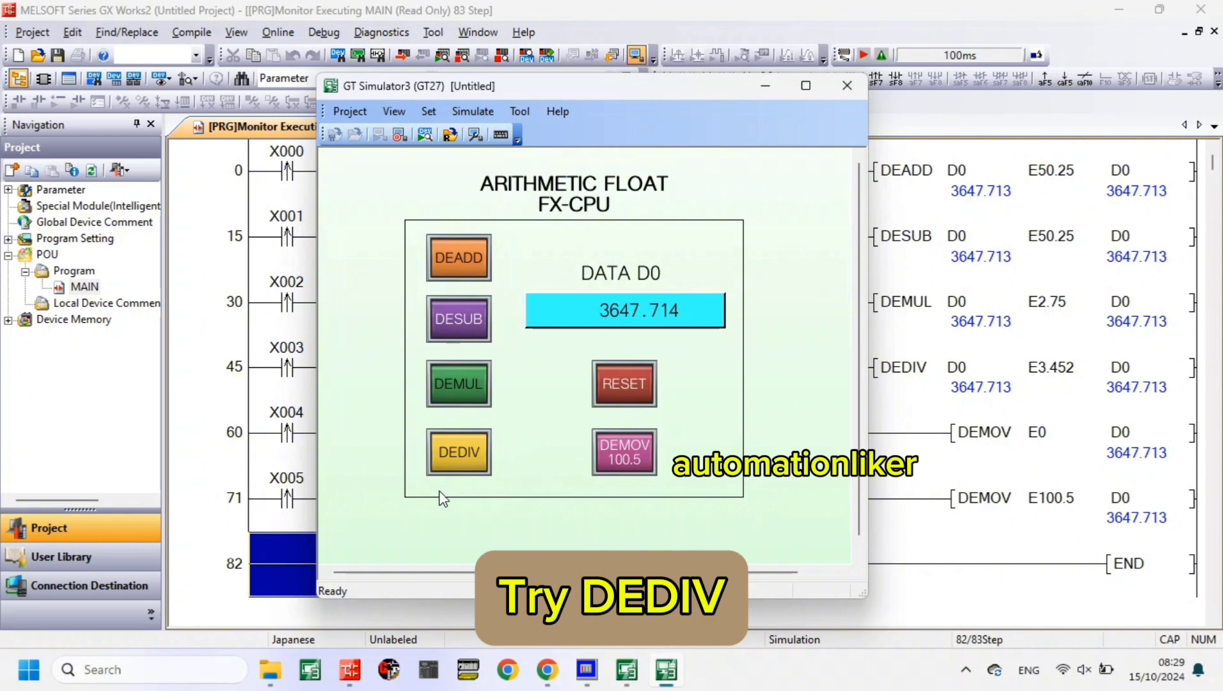
{"action": "left_click", "coordinate": [465, 458]}
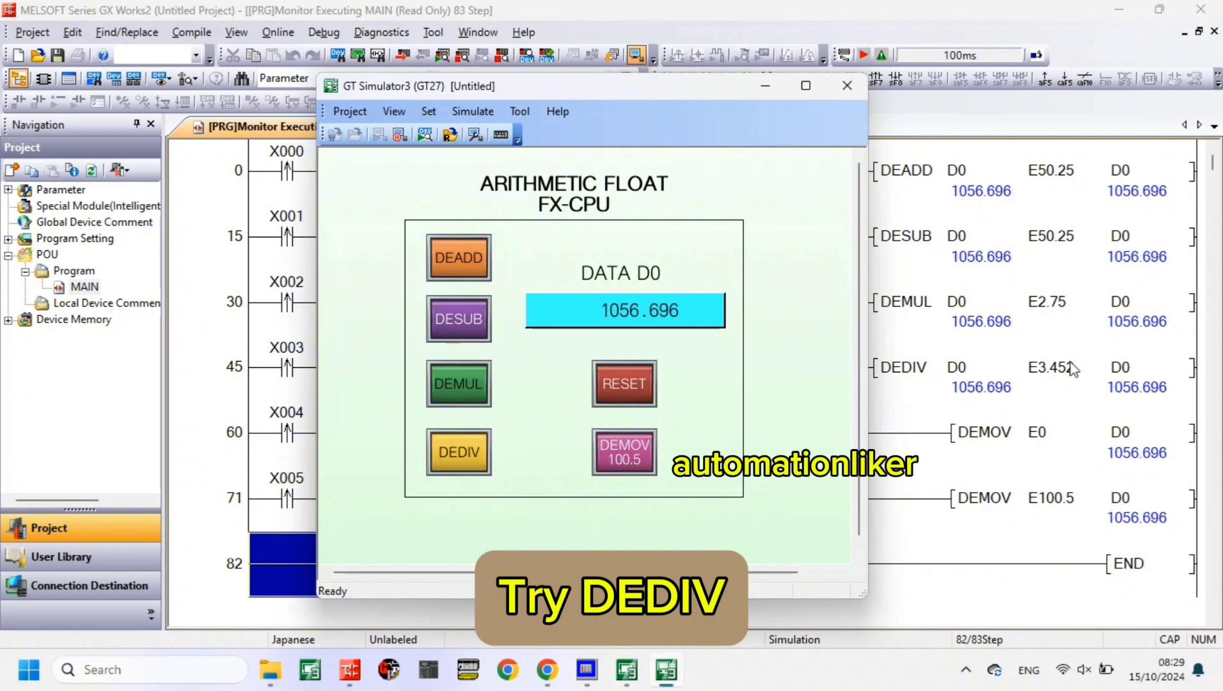
{"action": "left_click", "coordinate": [471, 446]}
{"action": "left_click", "coordinate": [459, 444]}
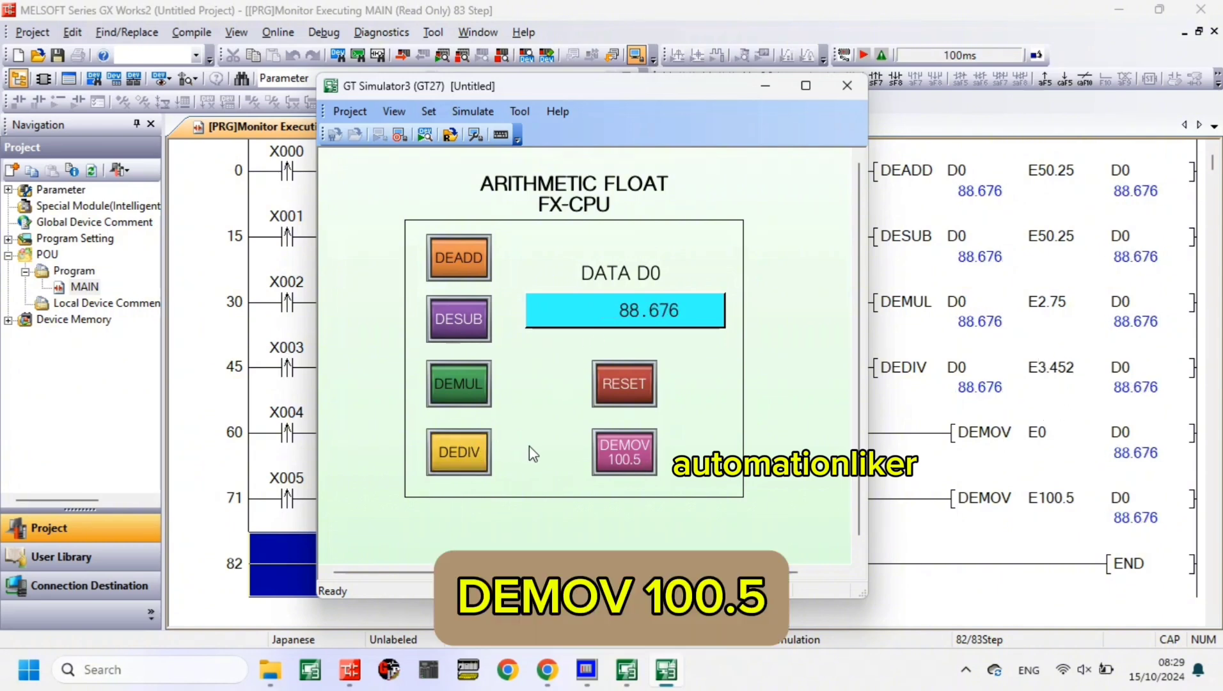
- Load 100.5 into D0 again and retest addition by operating the DEADD switch six times, adding 50.25 each time
{"action": "left_click", "coordinate": [618, 456]}
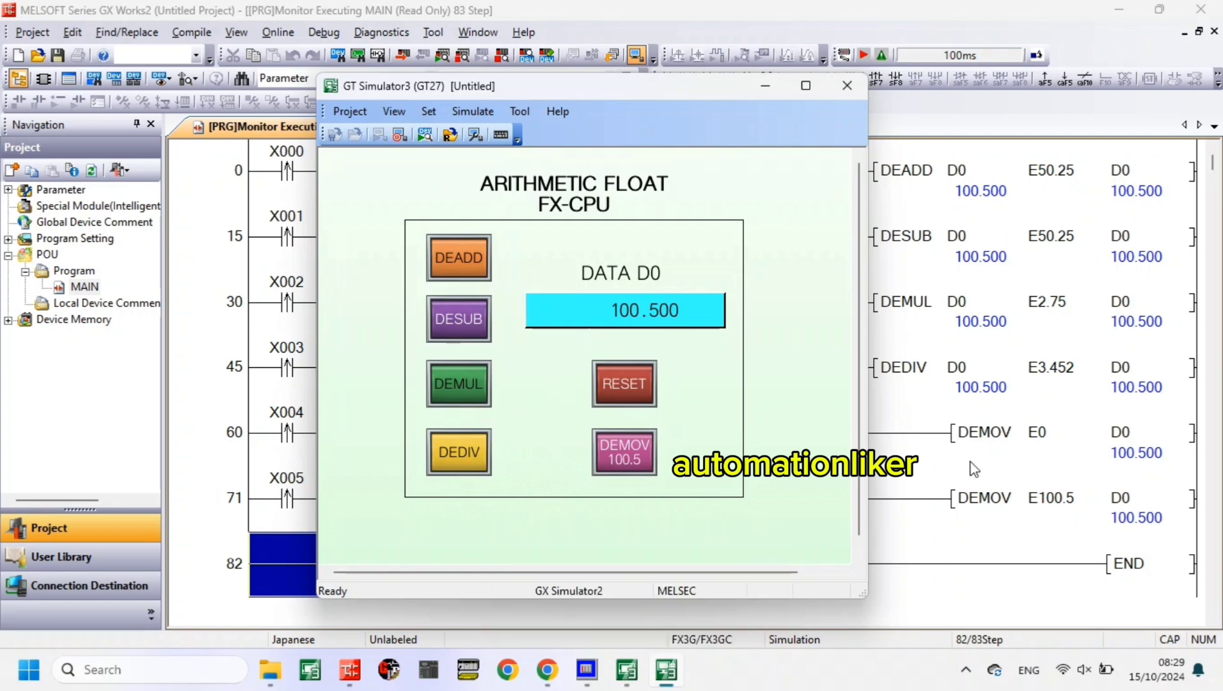
{"action": "left_click", "coordinate": [455, 276]}
{"action": "left_click", "coordinate": [456, 276]}
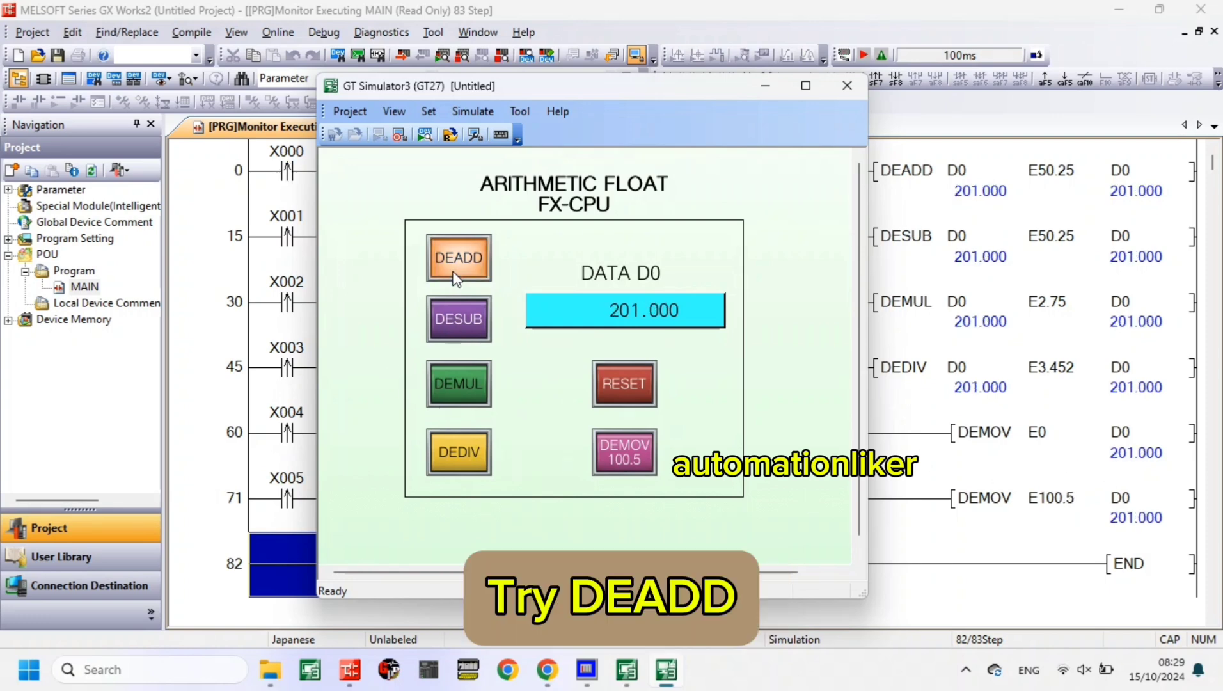
{"action": "left_click", "coordinate": [456, 276]}
{"action": "left_click", "coordinate": [456, 277]}
{"action": "left_click", "coordinate": [455, 276]}
{"action": "left_click", "coordinate": [455, 276]}
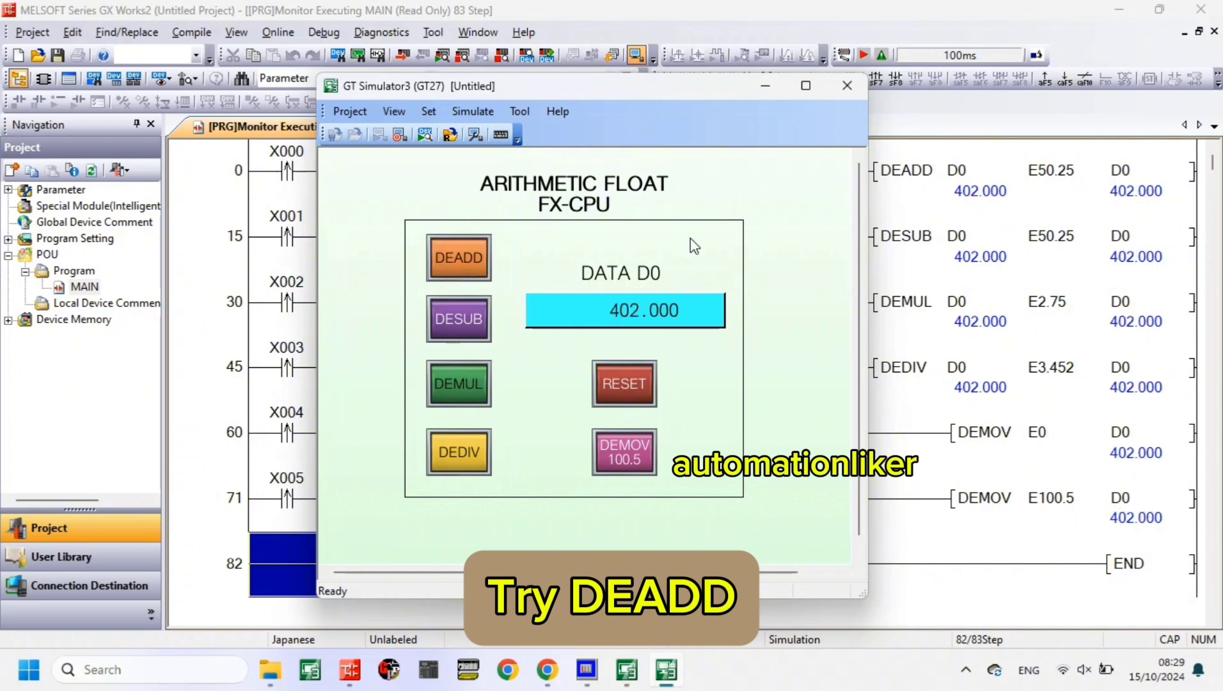
- Retest subtraction by operating the DESUB switch three times, subtracting 50.25 from D0 each time
{"action": "left_click", "coordinate": [487, 322]}
{"action": "left_click", "coordinate": [487, 321]}
{"action": "left_click", "coordinate": [488, 321]}
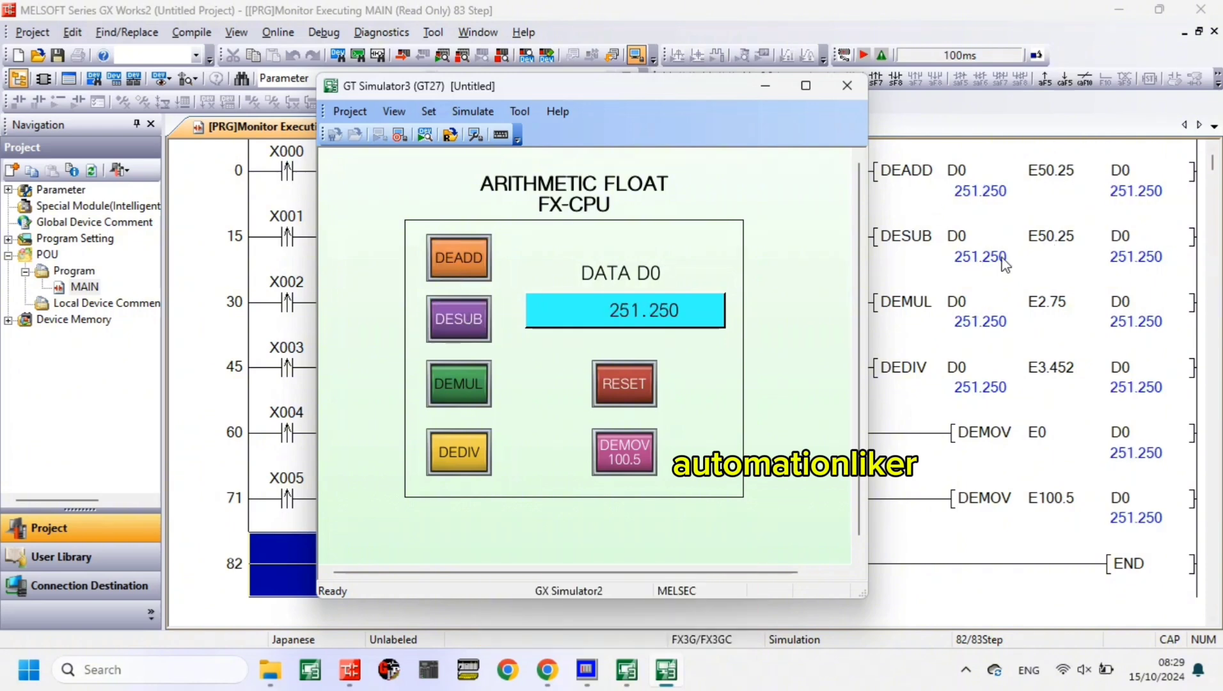
- Multiply the current D0 value by 2.75 repeatedly, operating the DEMUL switch 13 times
{"action": "left_click", "coordinate": [483, 392]}
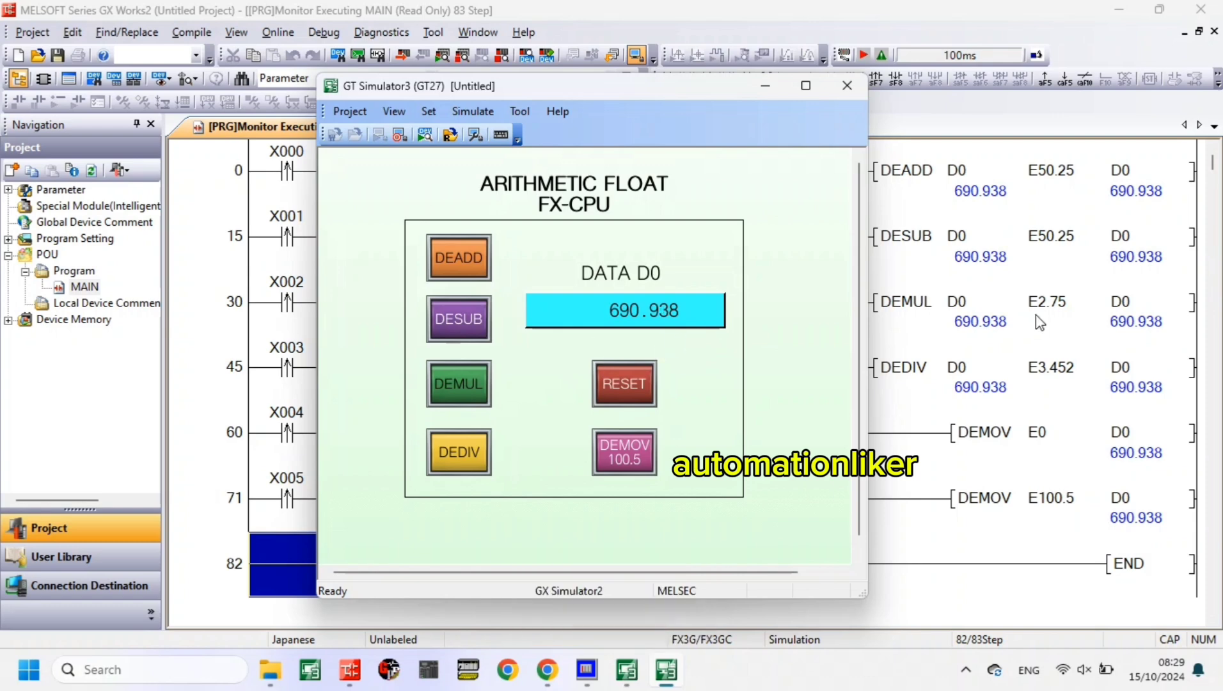
{"action": "left_click", "coordinate": [464, 390]}
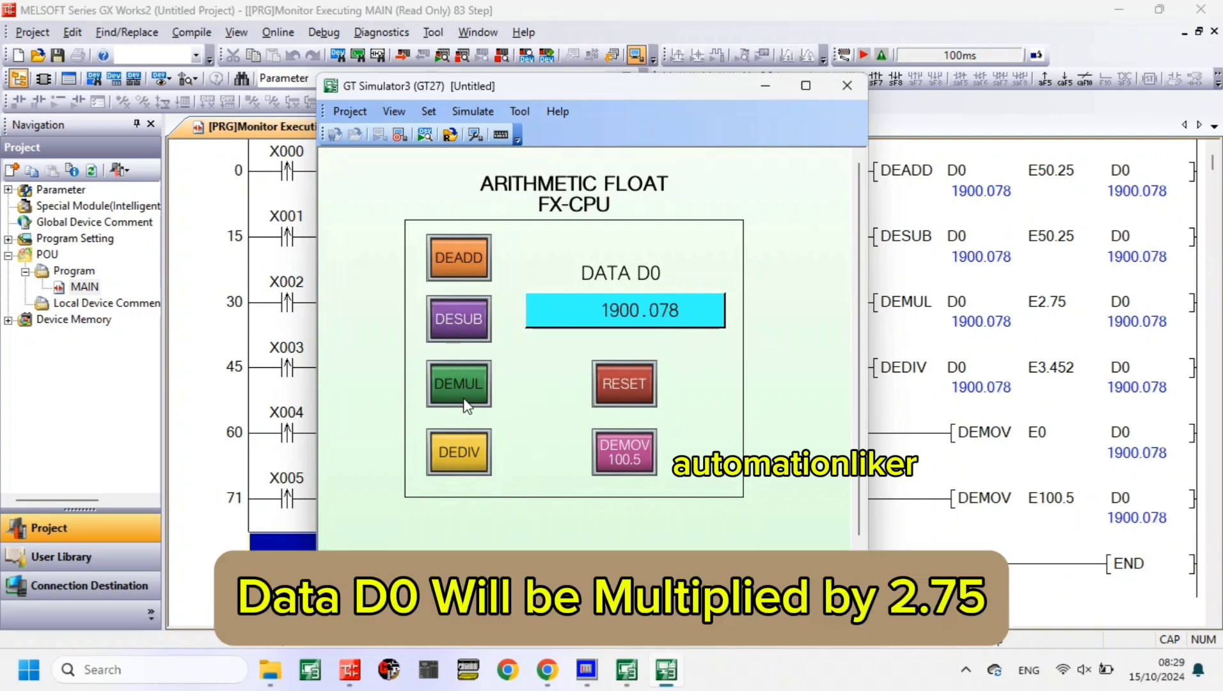
{"action": "left_click", "coordinate": [464, 391]}
{"action": "left_click", "coordinate": [463, 391]}
{"action": "left_click", "coordinate": [465, 400]}
{"action": "left_click", "coordinate": [465, 400]}
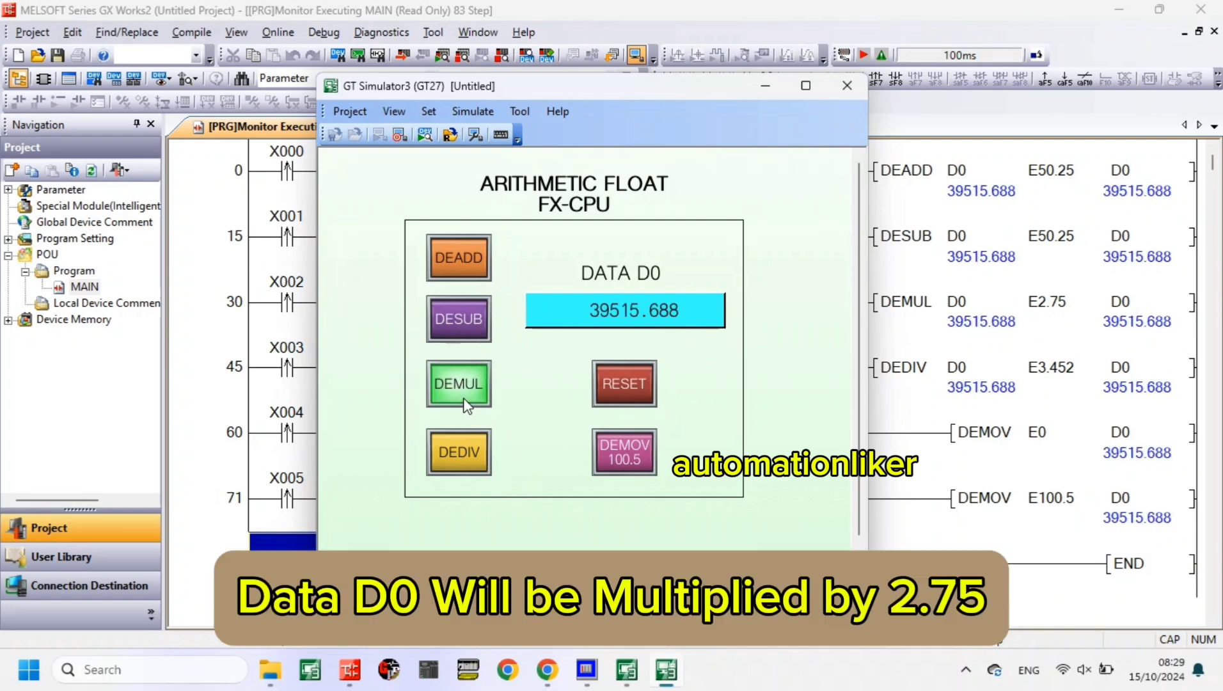
{"action": "left_click", "coordinate": [464, 400]}
{"action": "left_click", "coordinate": [466, 400]}
{"action": "left_click", "coordinate": [466, 400]}
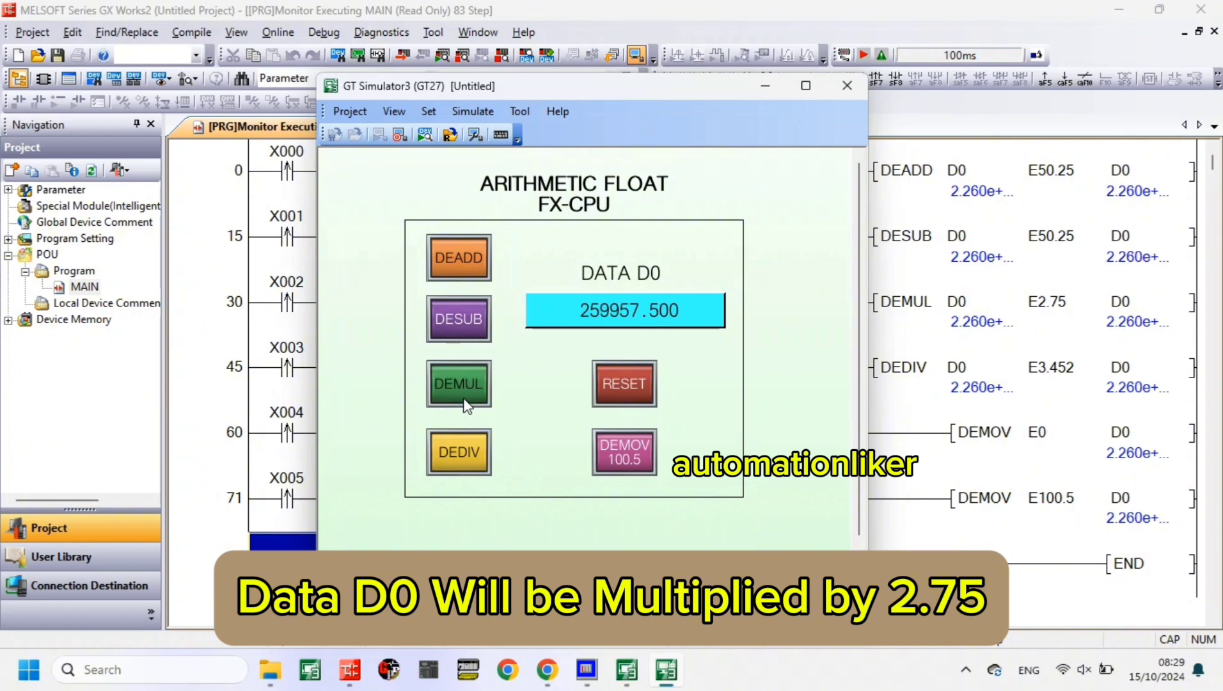
{"action": "left_click", "coordinate": [466, 399]}
{"action": "left_click", "coordinate": [466, 400]}
{"action": "left_click", "coordinate": [465, 401]}
{"action": "left_click", "coordinate": [465, 400]}
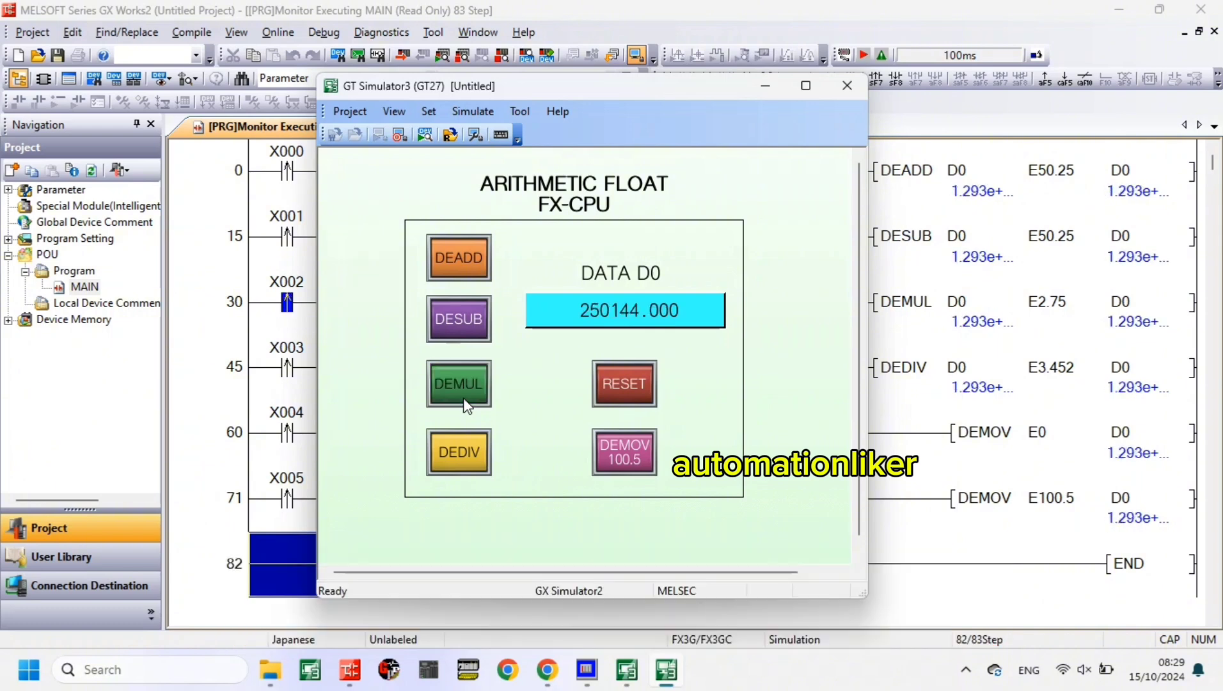
- Divide the current D0 value by 3.452 repeatedly, operating the DEDIV switch eight times
{"action": "left_click", "coordinate": [476, 447]}
{"action": "left_click", "coordinate": [477, 447]}
{"action": "left_click", "coordinate": [477, 447]}
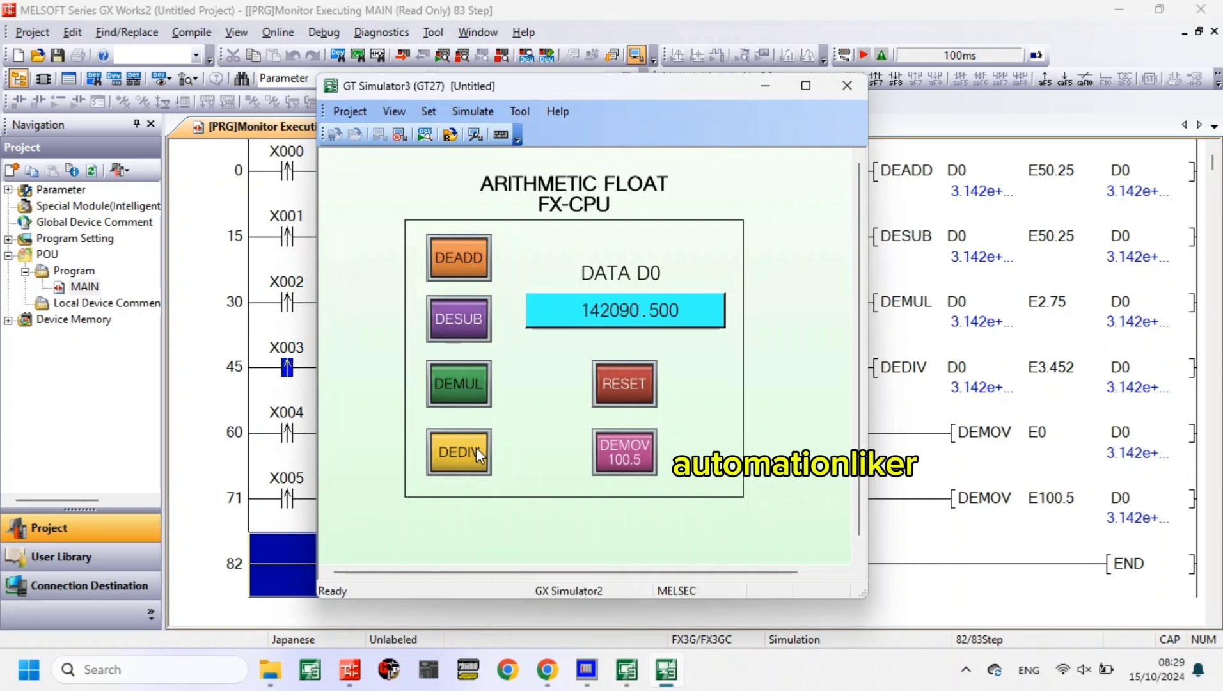
{"action": "left_click", "coordinate": [476, 448]}
{"action": "left_click", "coordinate": [476, 447]}
{"action": "left_click", "coordinate": [476, 447]}
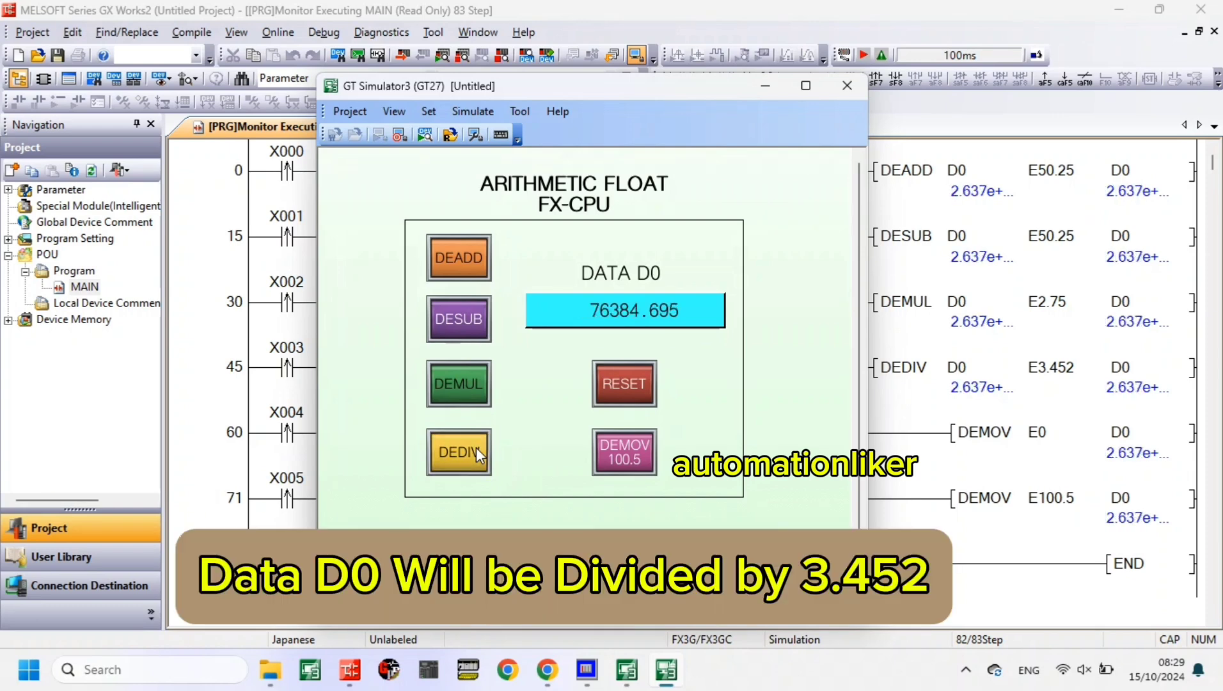
{"action": "left_click", "coordinate": [476, 447]}
{"action": "left_click", "coordinate": [476, 447]}
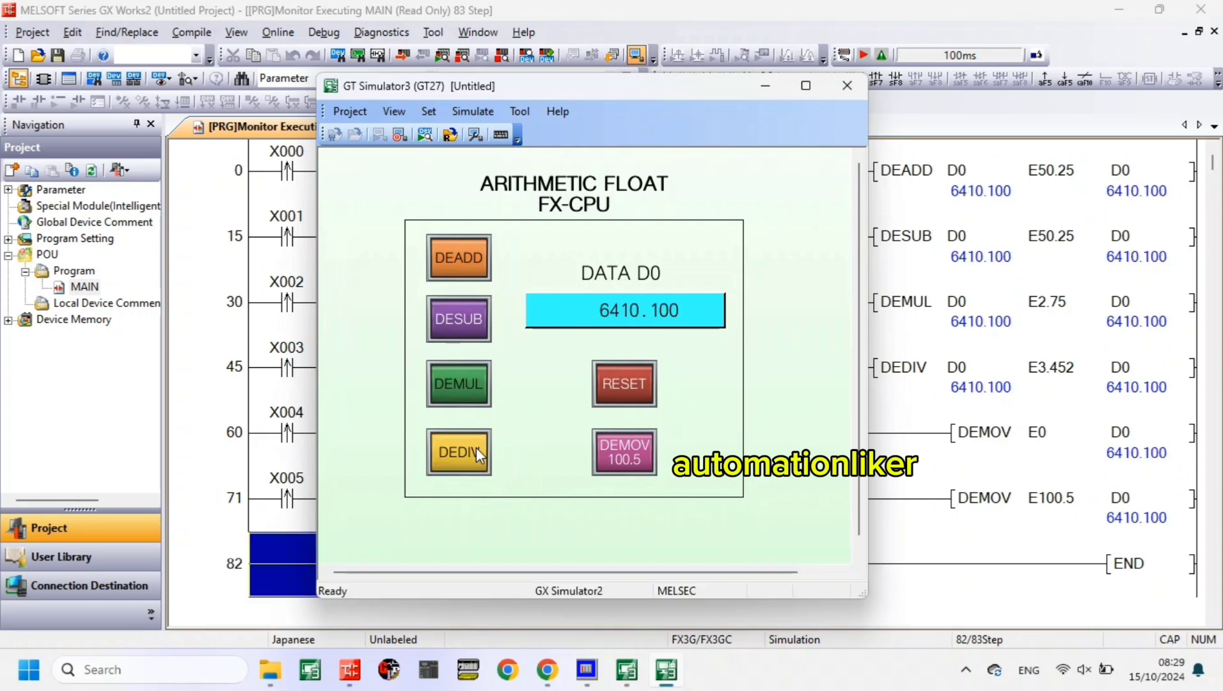
- Divide D0 by 3.452 once more and operate the DESUB switch 11 times, subtracting 50.25 from D0 each time
{"action": "left_click", "coordinate": [476, 447]}
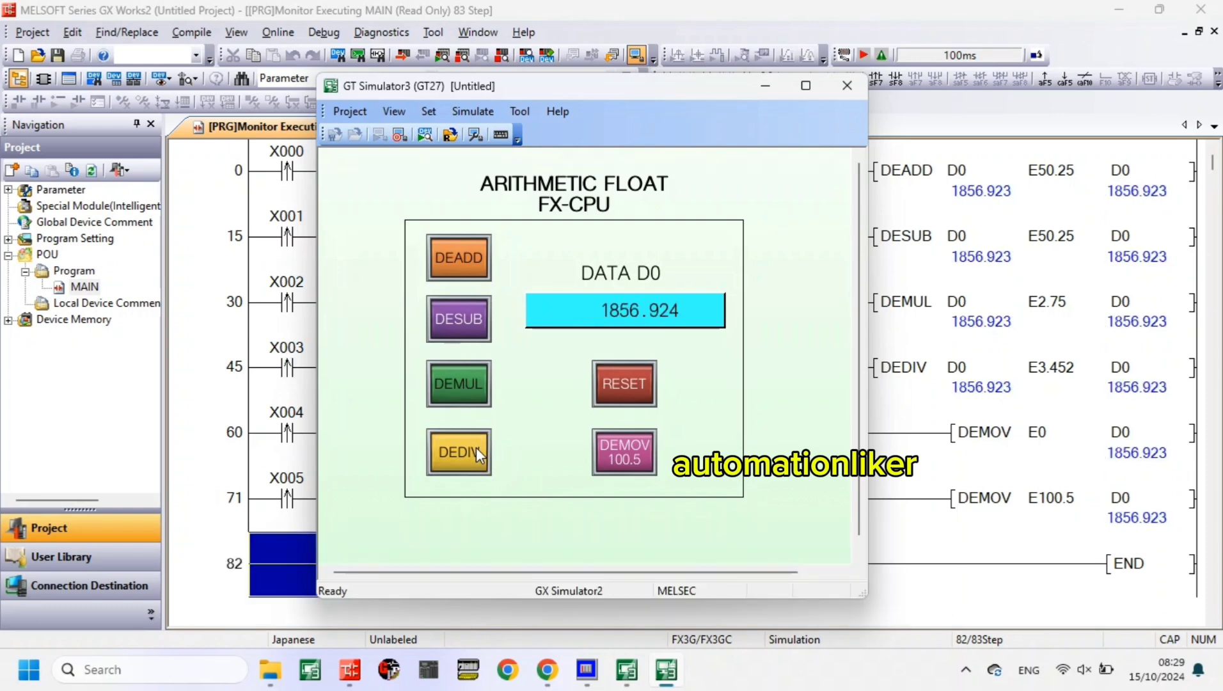
{"action": "left_click", "coordinate": [465, 320]}
{"action": "left_click", "coordinate": [465, 320]}
{"action": "left_click", "coordinate": [466, 319]}
{"action": "left_click", "coordinate": [467, 318]}
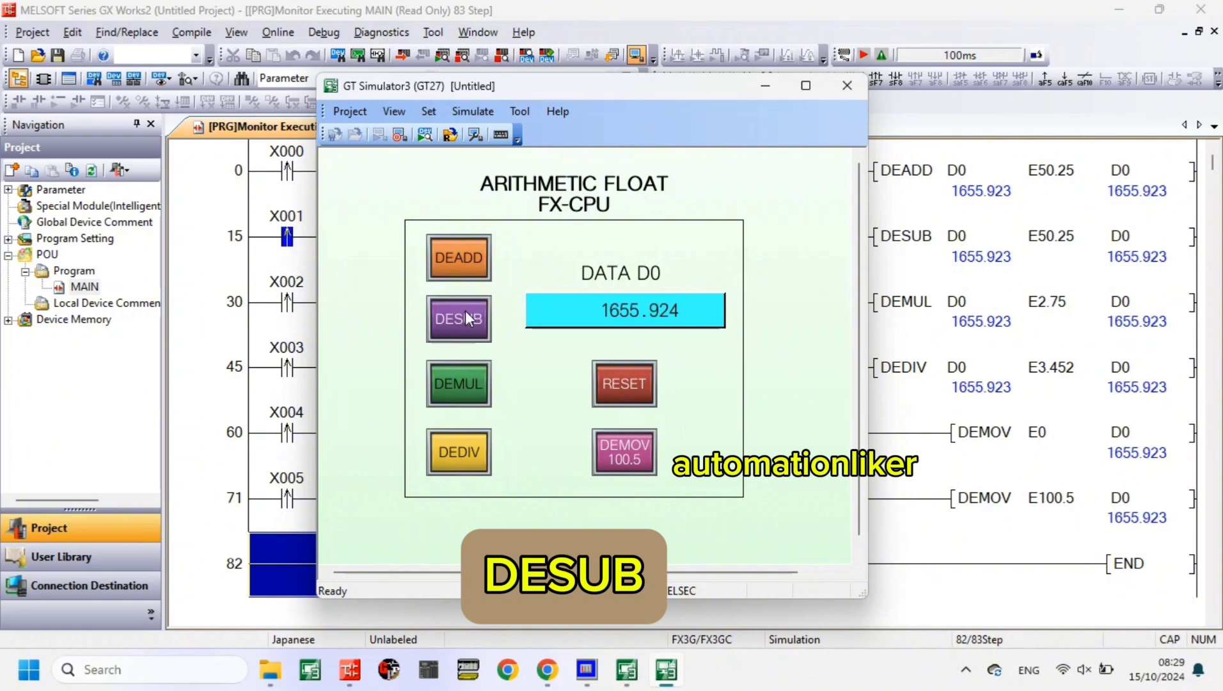
{"action": "left_click", "coordinate": [467, 318]}
{"action": "left_click", "coordinate": [467, 318]}
{"action": "left_click", "coordinate": [467, 318]}
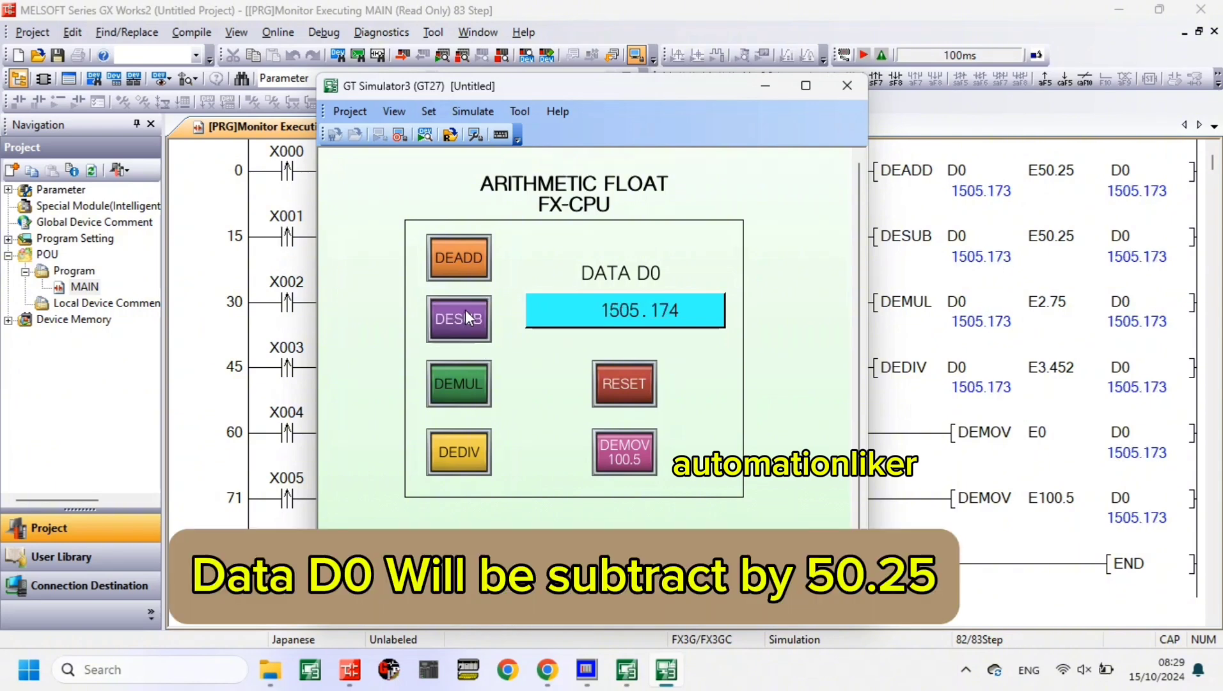
{"action": "left_click", "coordinate": [468, 318]}
{"action": "left_click", "coordinate": [467, 318]}
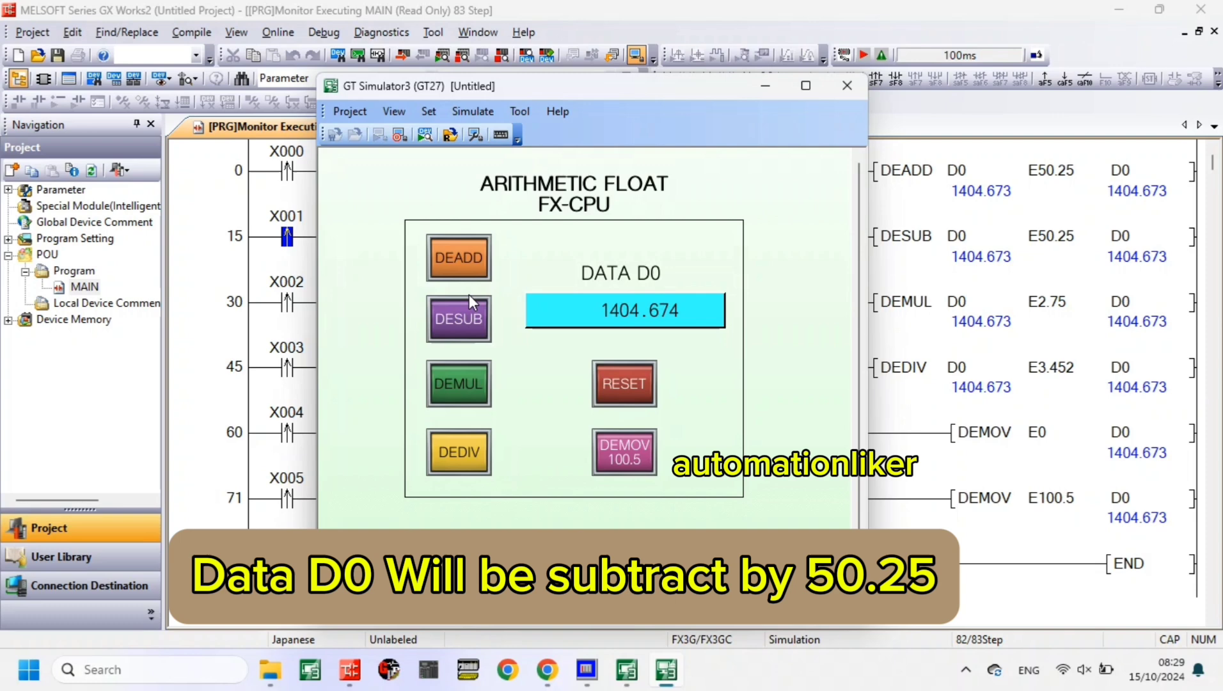
{"action": "left_click", "coordinate": [472, 331]}
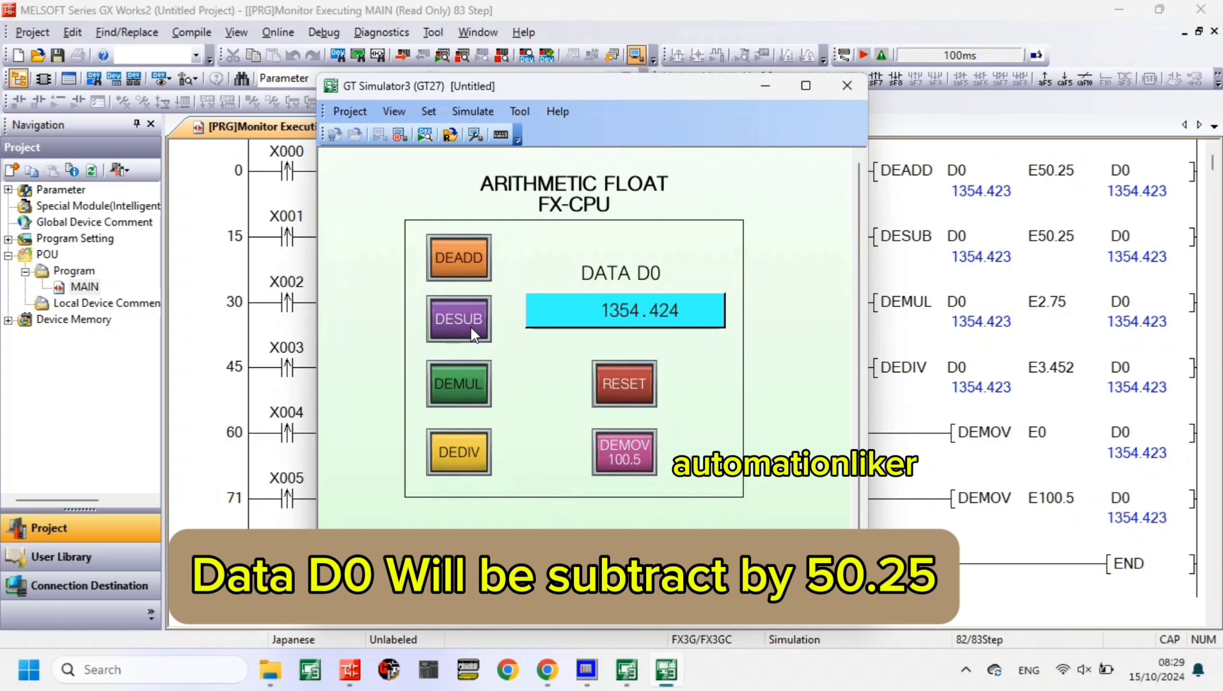
{"action": "left_click", "coordinate": [473, 332]}
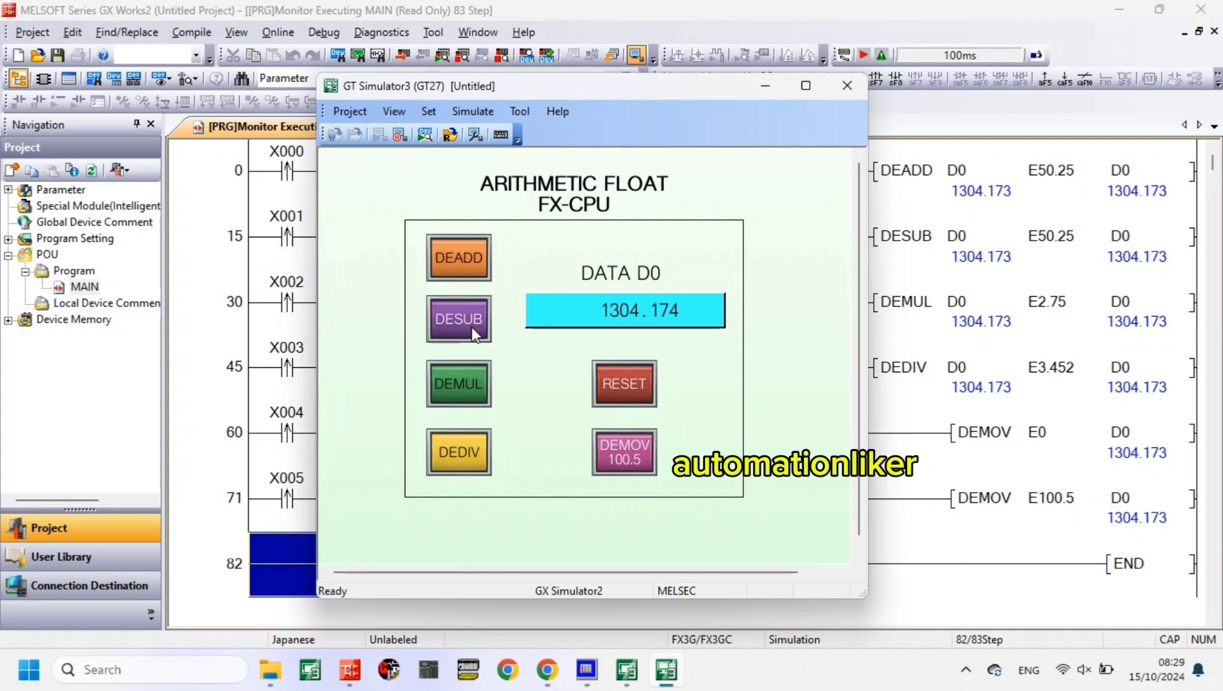
- Retest the RESET and DEMOV 100.5 switches by alternately clearing D0 to 0 and loading 100.5, two times each
{"action": "left_click", "coordinate": [648, 383]}
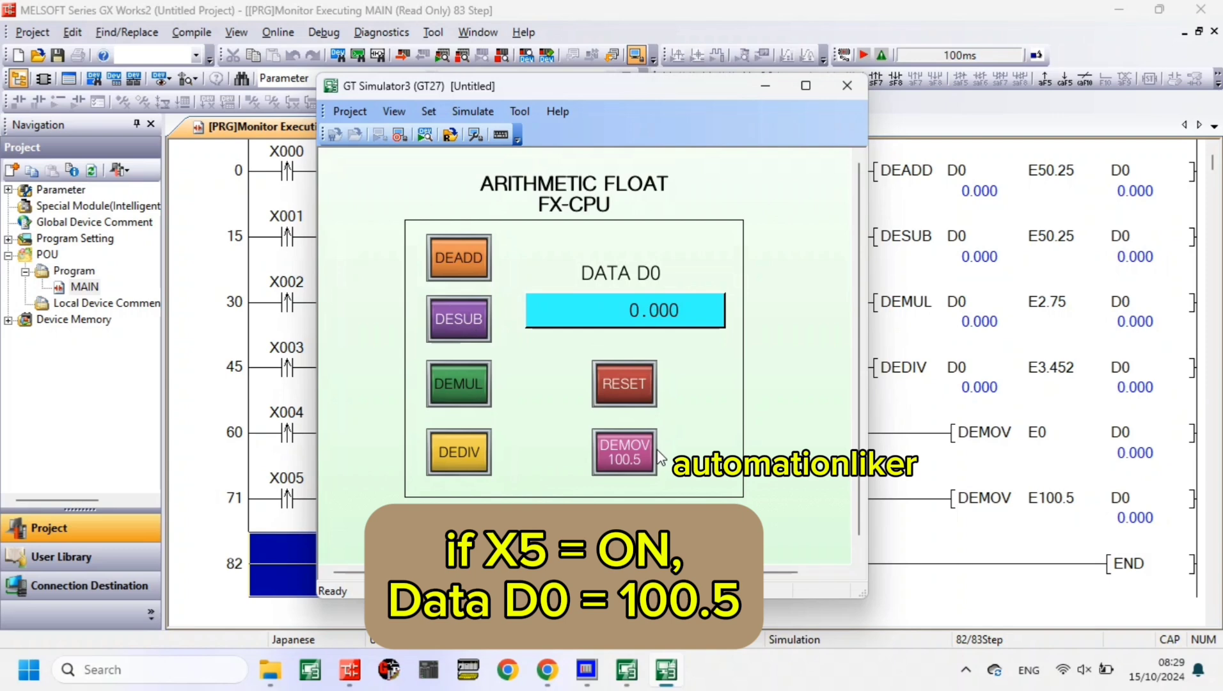
{"action": "left_click", "coordinate": [635, 449]}
{"action": "left_click", "coordinate": [639, 384]}
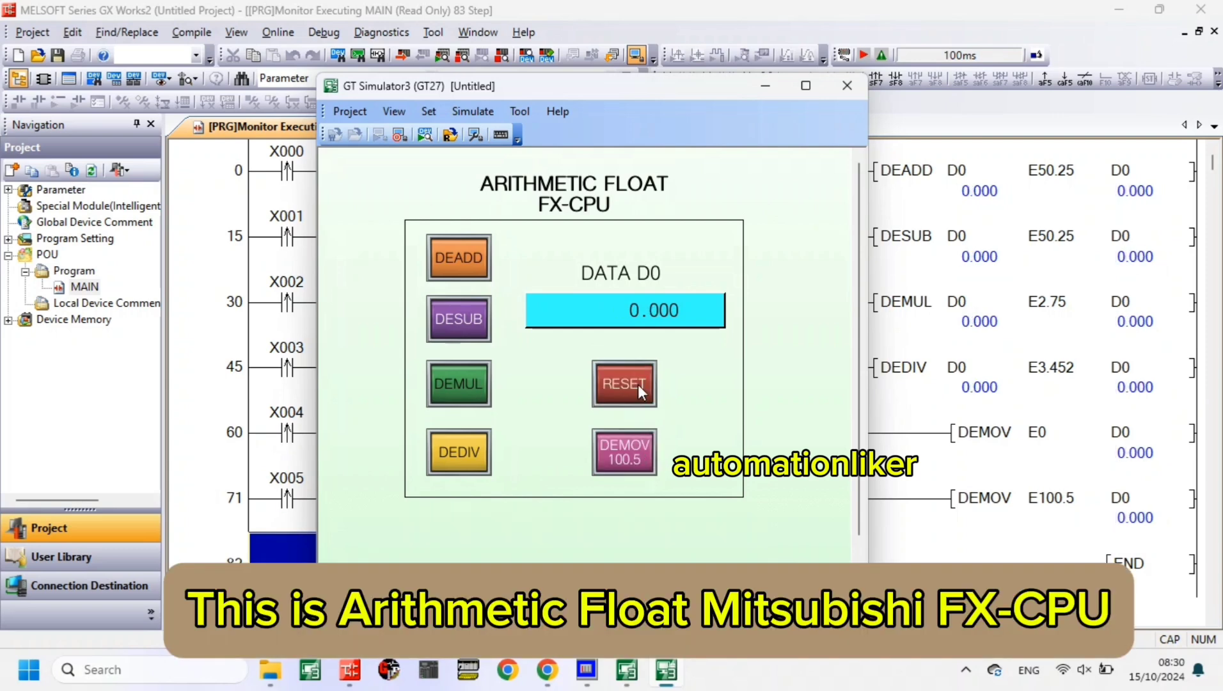
{"action": "left_click", "coordinate": [641, 465]}
- Operate the DEADD switch 11 times, adding 50.25 to the preset 100.5 in D0 each time
{"action": "left_click", "coordinate": [466, 259]}
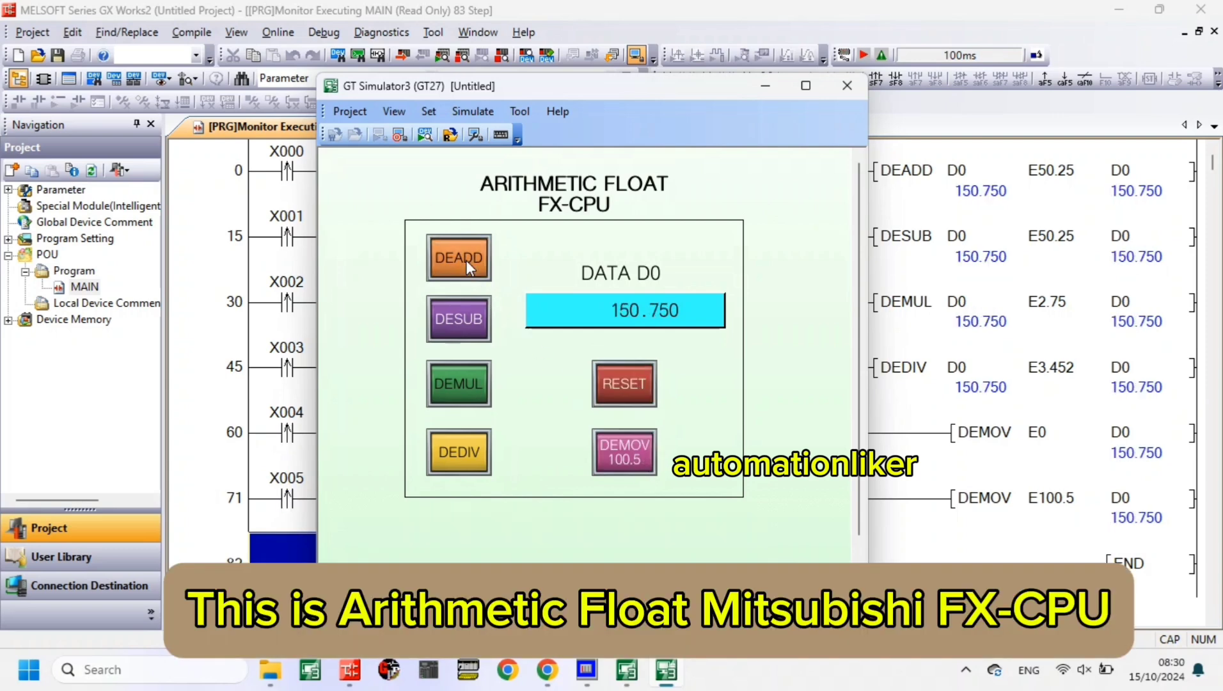
{"action": "left_click", "coordinate": [465, 260]}
{"action": "left_click", "coordinate": [465, 260]}
{"action": "left_click", "coordinate": [466, 259]}
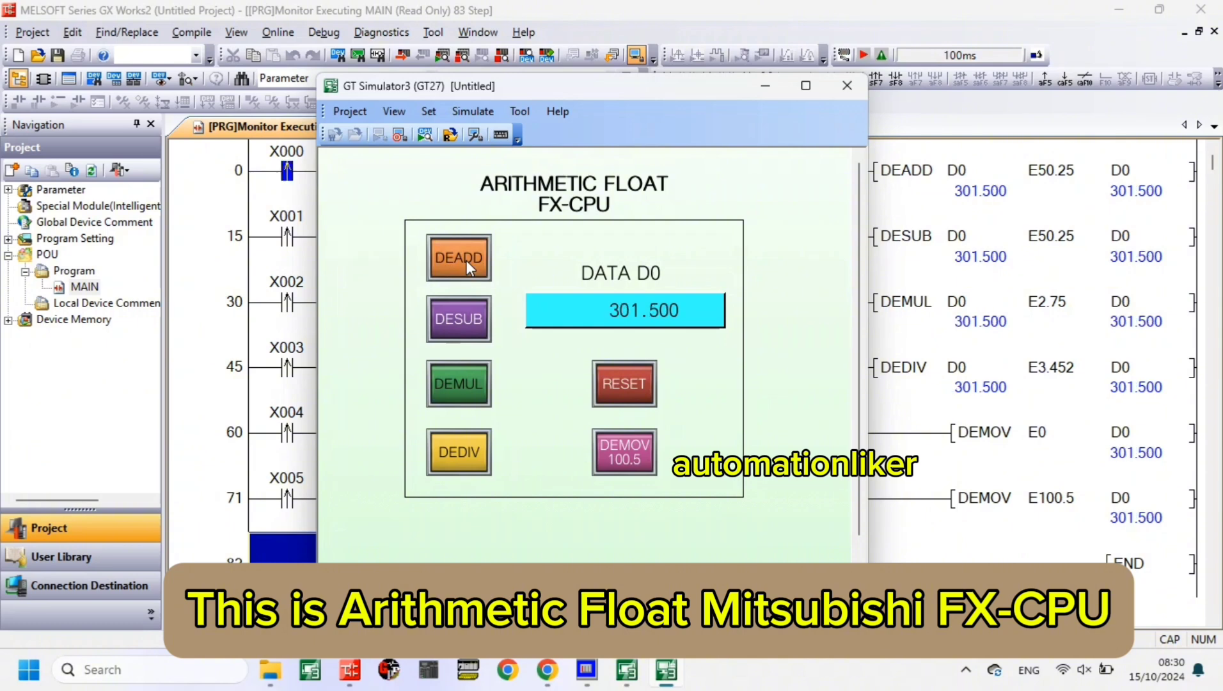
{"action": "left_click", "coordinate": [465, 260]}
{"action": "left_click", "coordinate": [465, 260]}
{"action": "left_click", "coordinate": [466, 260]}
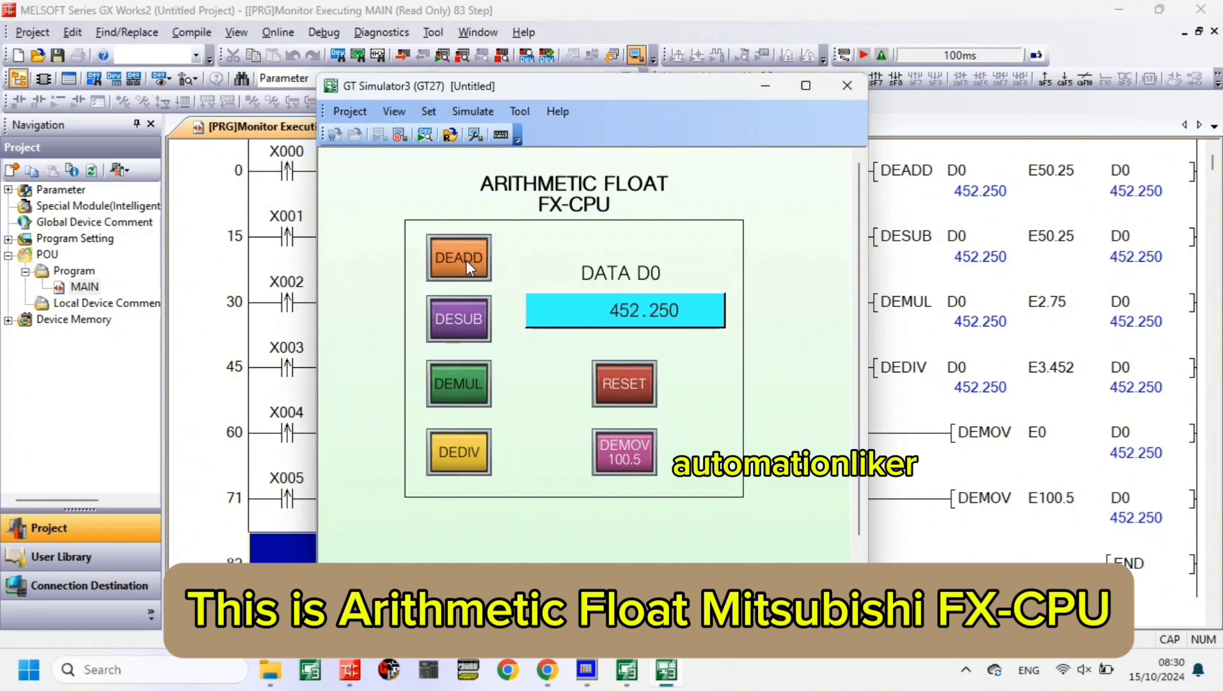
{"action": "left_click", "coordinate": [466, 260]}
{"action": "left_click", "coordinate": [466, 259]}
{"action": "left_click", "coordinate": [465, 259]}
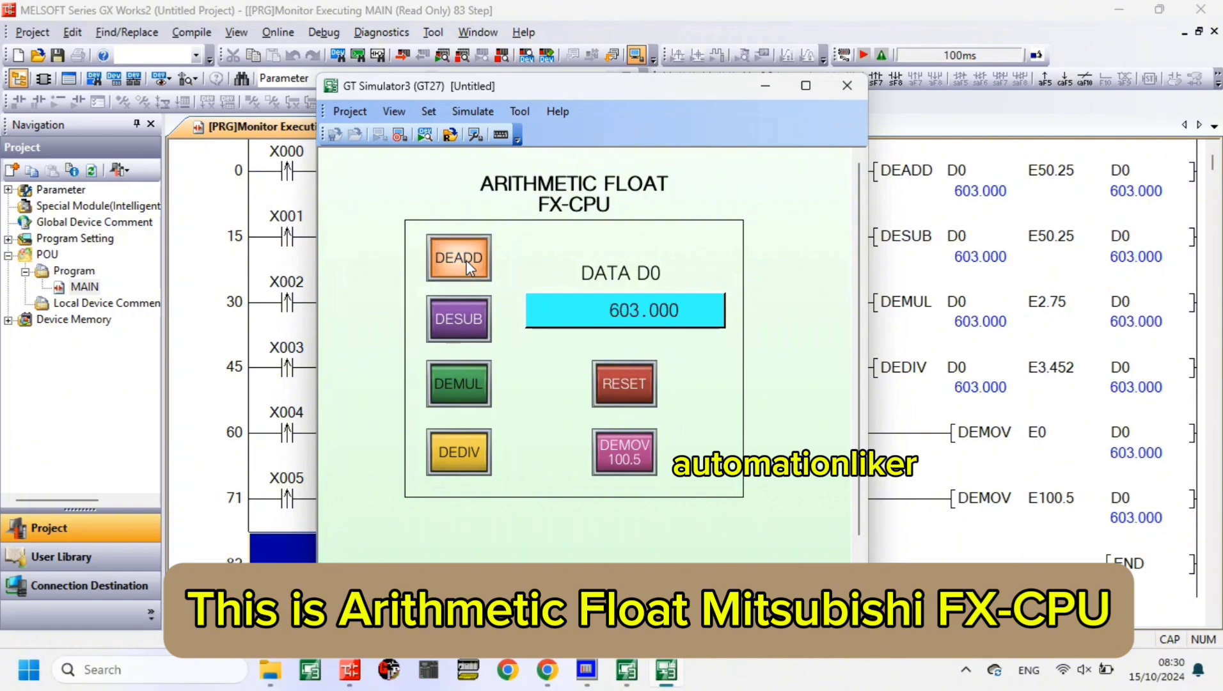
{"action": "left_click", "coordinate": [466, 260]}
- Operate the DESUB switch eight times to subtract 50.25 from D0 each time
{"action": "left_click", "coordinate": [486, 327]}
{"action": "left_click", "coordinate": [489, 329]}
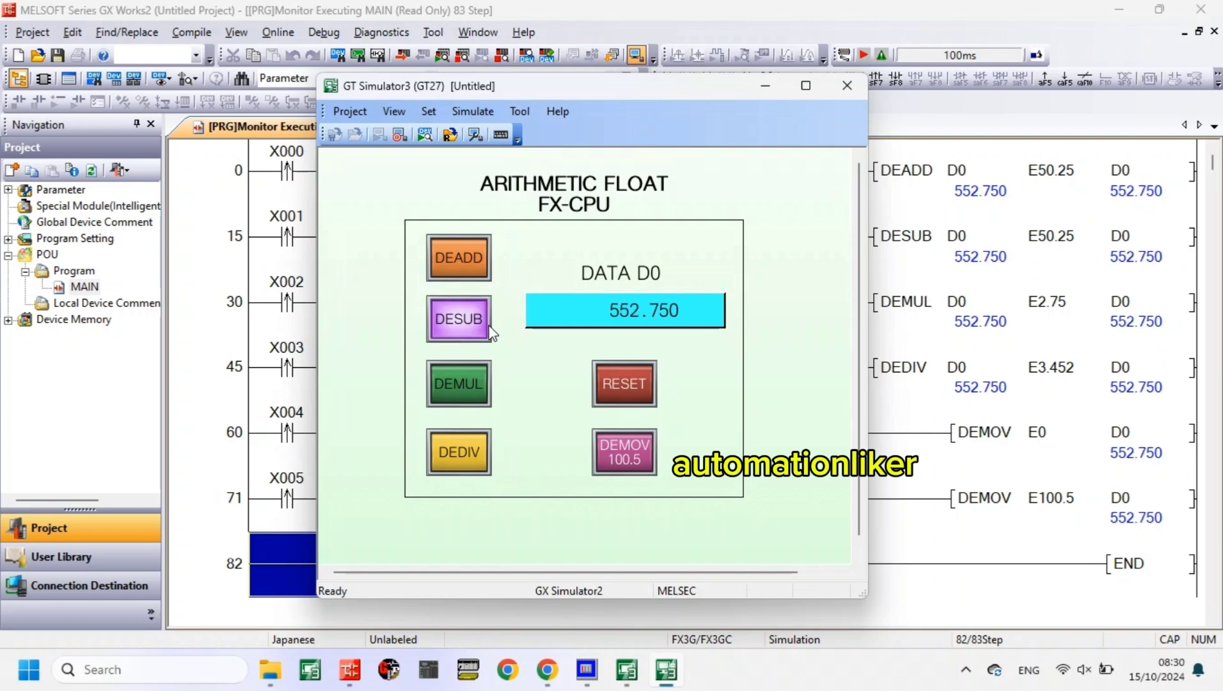
{"action": "left_click", "coordinate": [489, 329]}
{"action": "left_click", "coordinate": [489, 329]}
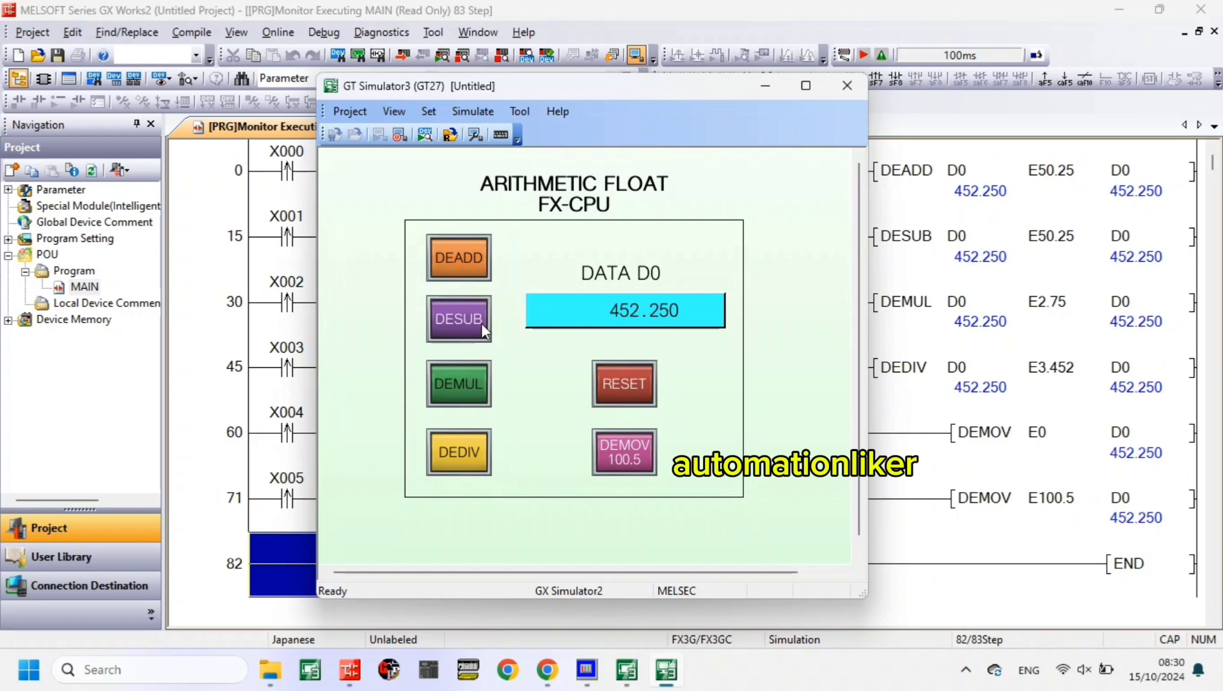
{"action": "left_click", "coordinate": [482, 328]}
{"action": "left_click", "coordinate": [482, 328]}
{"action": "left_click", "coordinate": [483, 328]}
{"action": "left_click", "coordinate": [480, 323]}
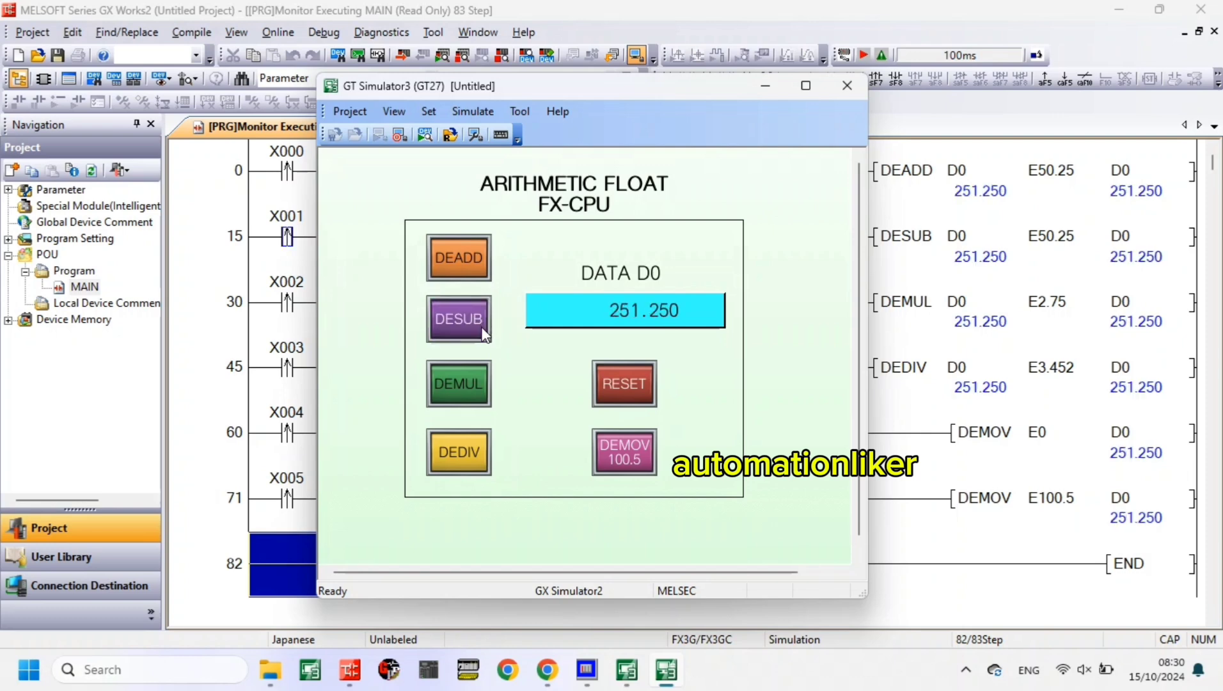
- Multiply D0 by 2.75 repeatedly, operating the DEMUL switch five times
{"action": "left_click", "coordinate": [478, 385]}
{"action": "left_click", "coordinate": [478, 385]}
{"action": "left_click", "coordinate": [478, 386]}
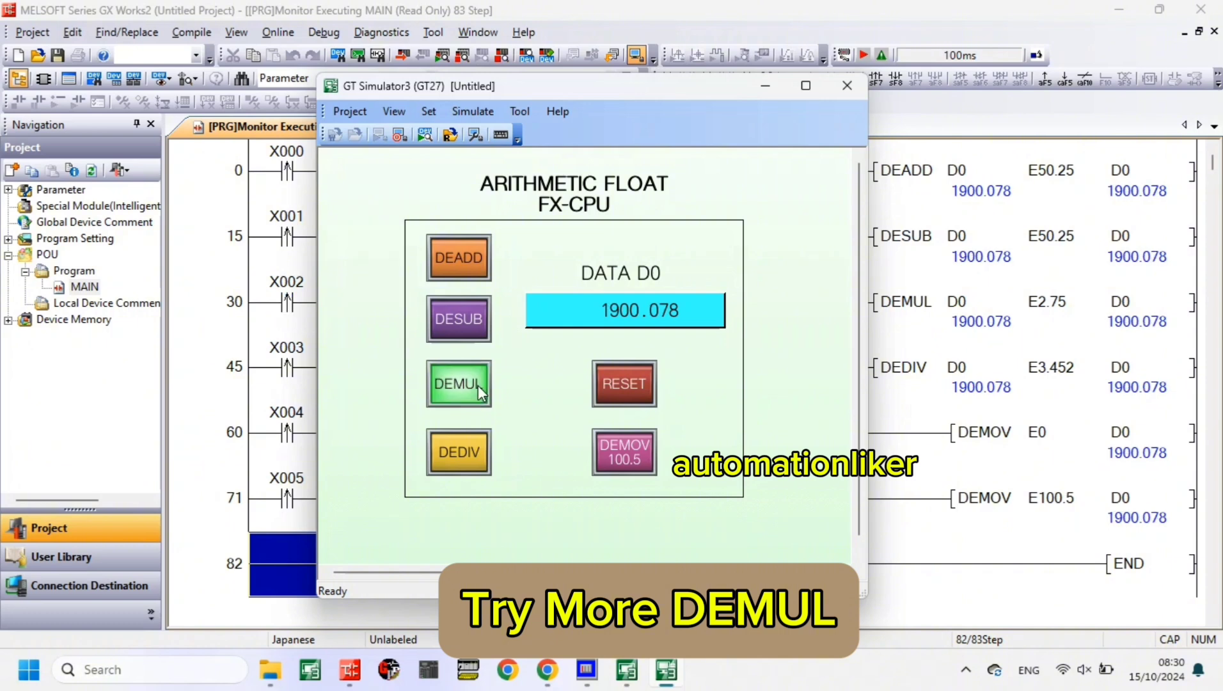
{"action": "left_click", "coordinate": [478, 385]}
{"action": "left_click", "coordinate": [478, 385]}
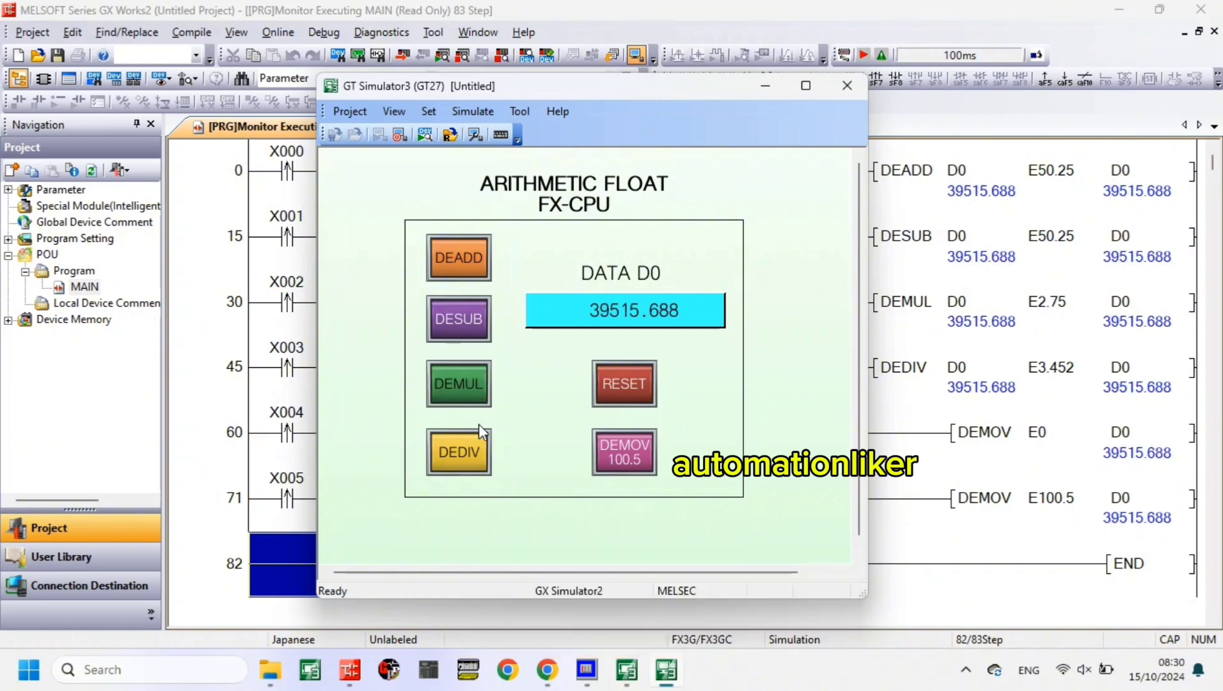
- Divide D0 by 3.452 repeatedly, operating the DEDIV switch six times
{"action": "left_click", "coordinate": [463, 446]}
{"action": "left_click", "coordinate": [463, 445]}
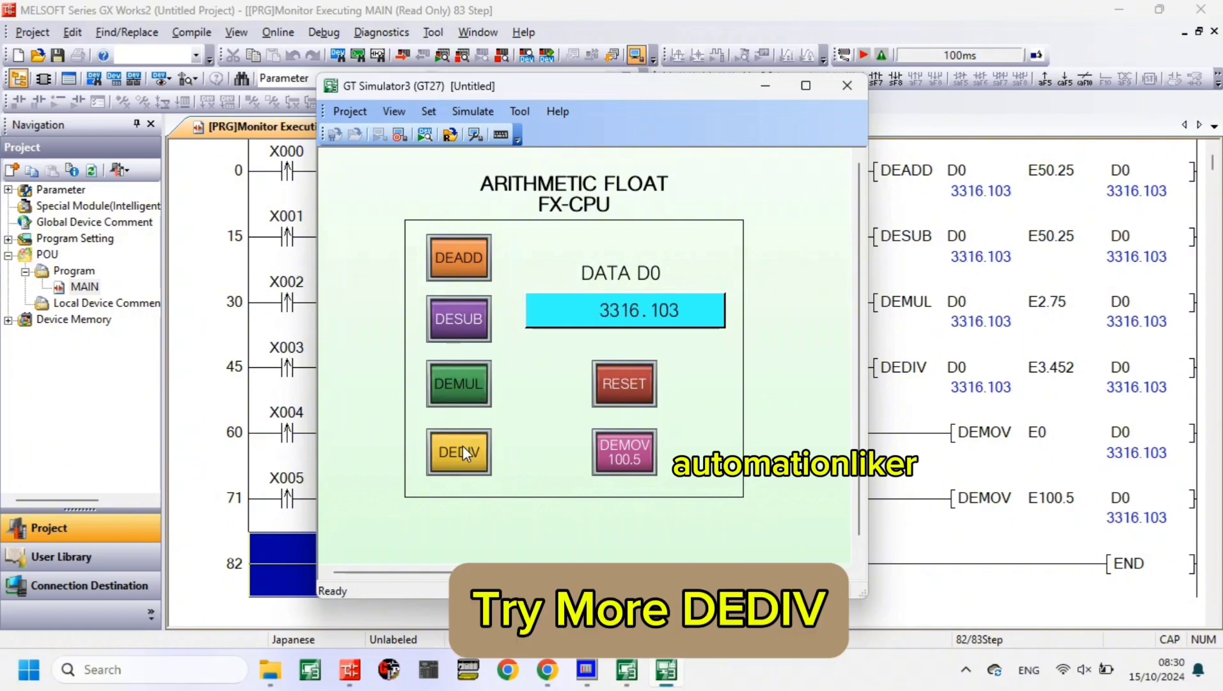
{"action": "left_click", "coordinate": [462, 445]}
{"action": "left_click", "coordinate": [463, 444]}
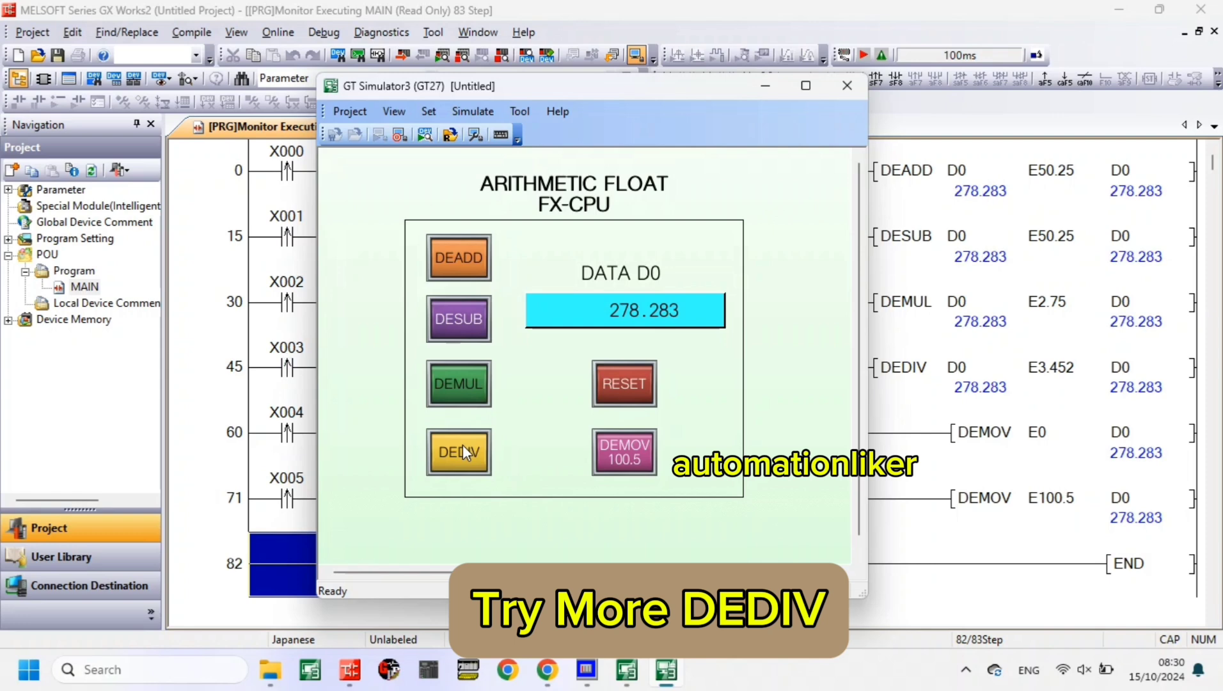
{"action": "left_click", "coordinate": [462, 445]}
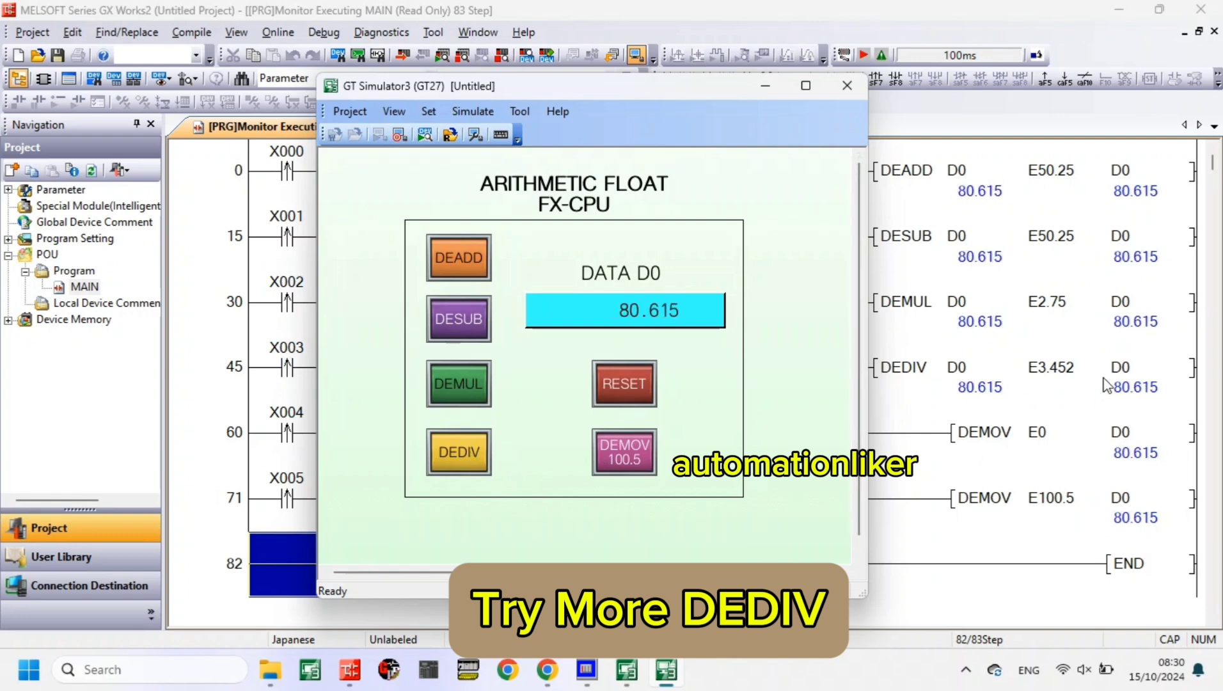
{"action": "left_click", "coordinate": [460, 458]}
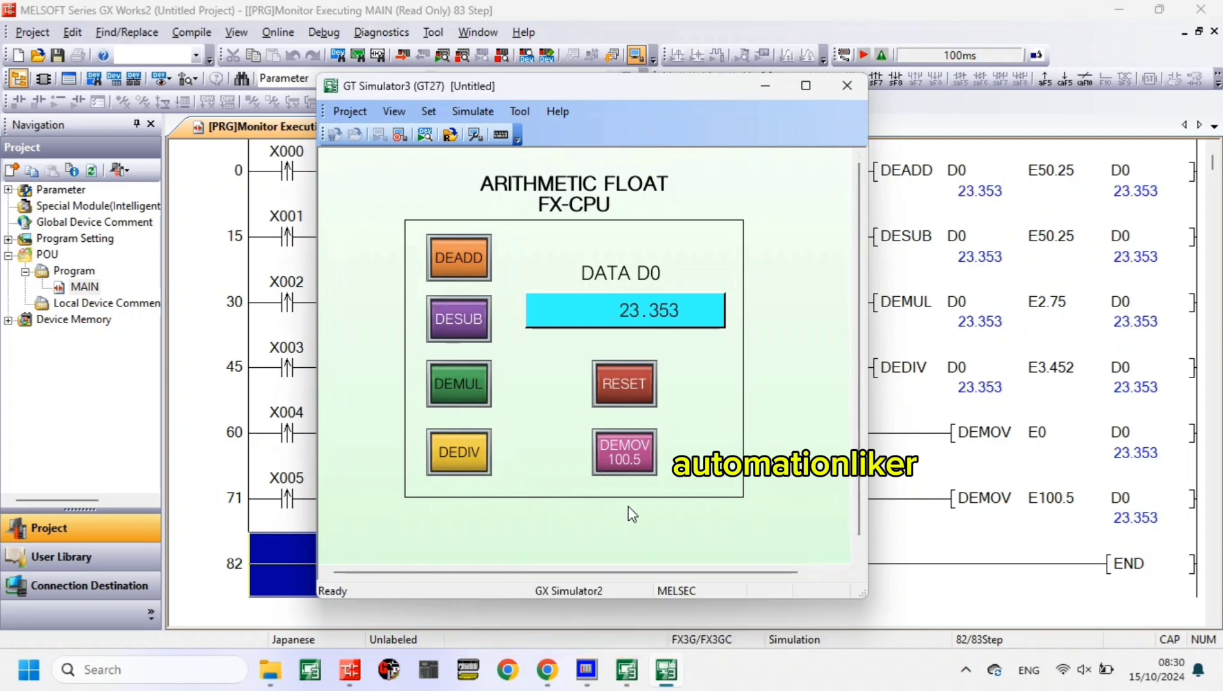
- Load 100.5 into D0 and reset it to 0, and drive the value negative by repeatedly subtracting 50.25 with the DESUB switch
{"action": "left_click", "coordinate": [637, 471]}
{"action": "left_click", "coordinate": [633, 389]}
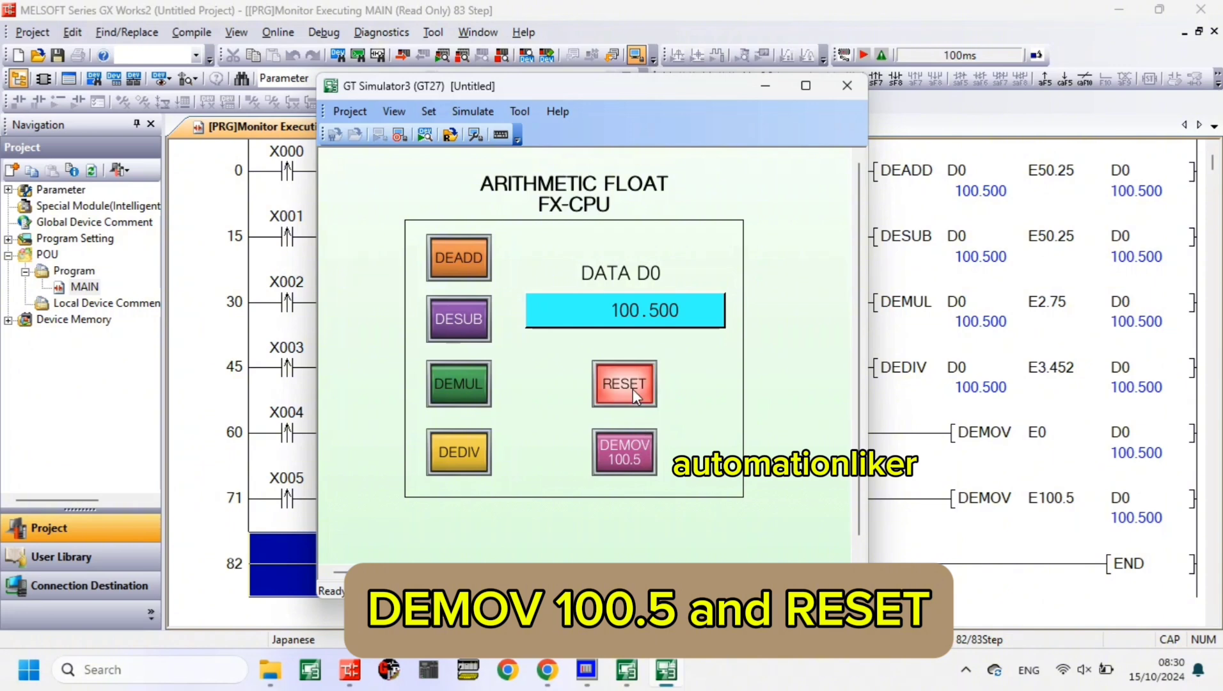
{"action": "left_click", "coordinate": [474, 337]}
{"action": "left_click", "coordinate": [474, 339]}
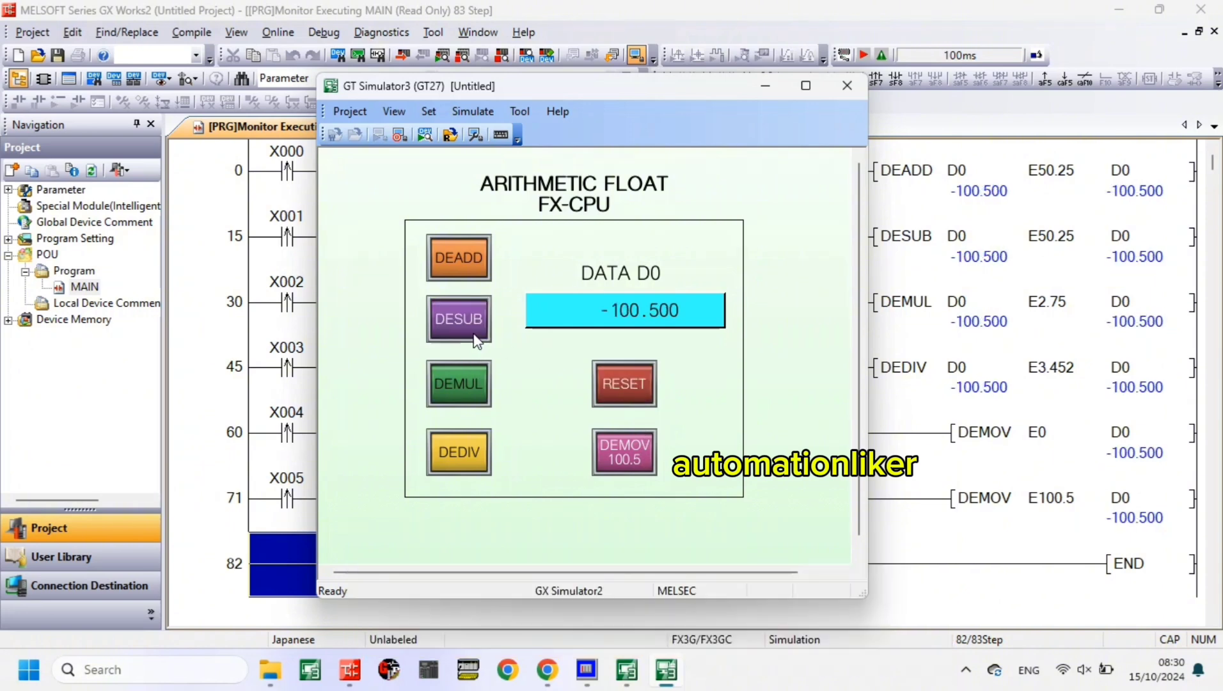
{"action": "left_click", "coordinate": [482, 322]}
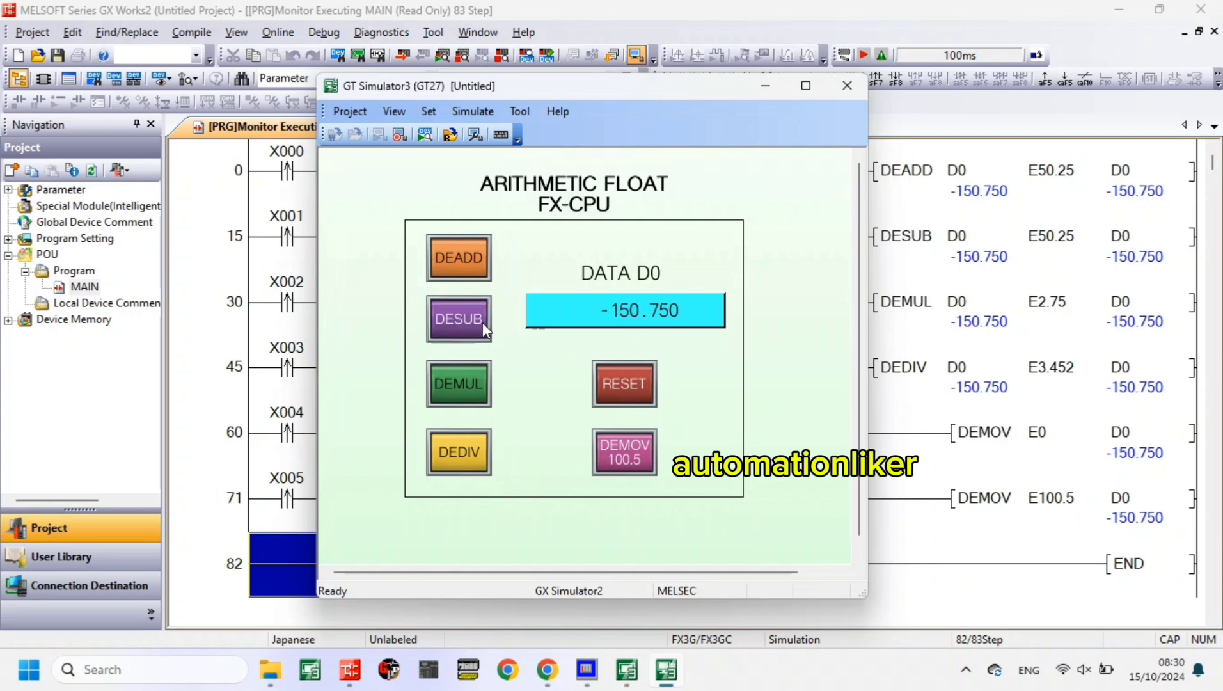
{"action": "left_click", "coordinate": [482, 322]}
{"action": "left_click", "coordinate": [483, 322]}
{"action": "left_click", "coordinate": [482, 321]}
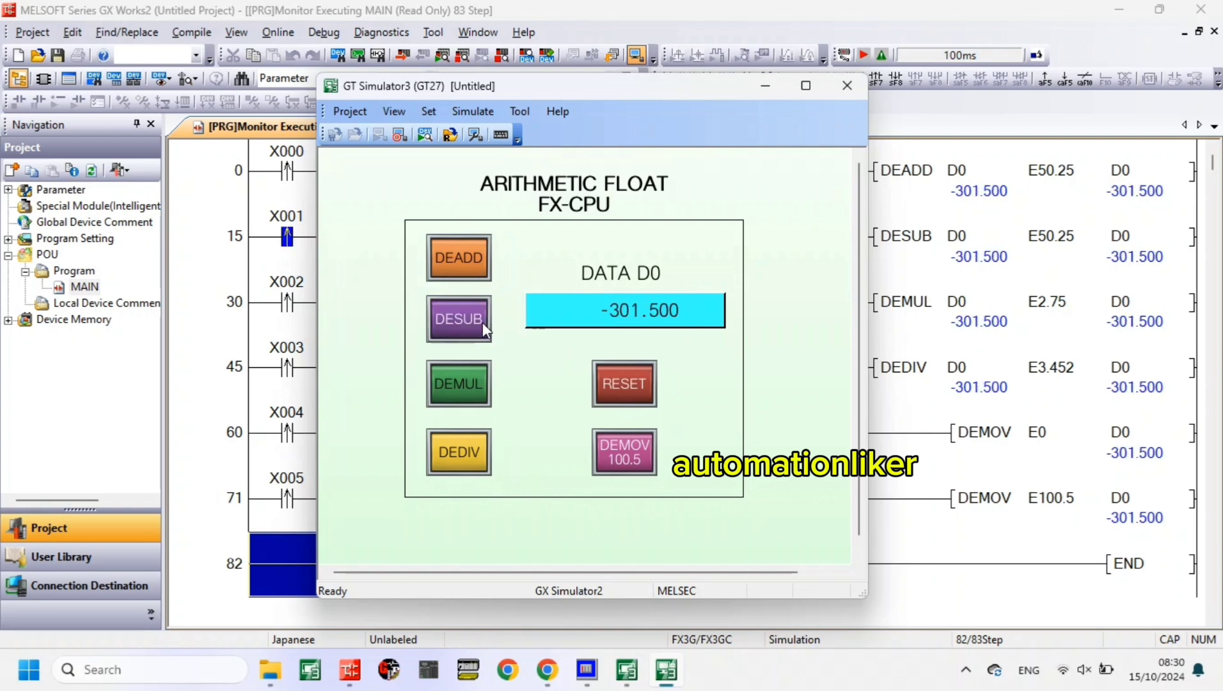
{"action": "left_click", "coordinate": [482, 322]}
{"action": "left_click", "coordinate": [482, 322]}
{"action": "left_click", "coordinate": [483, 322]}
{"action": "left_click", "coordinate": [482, 322]}
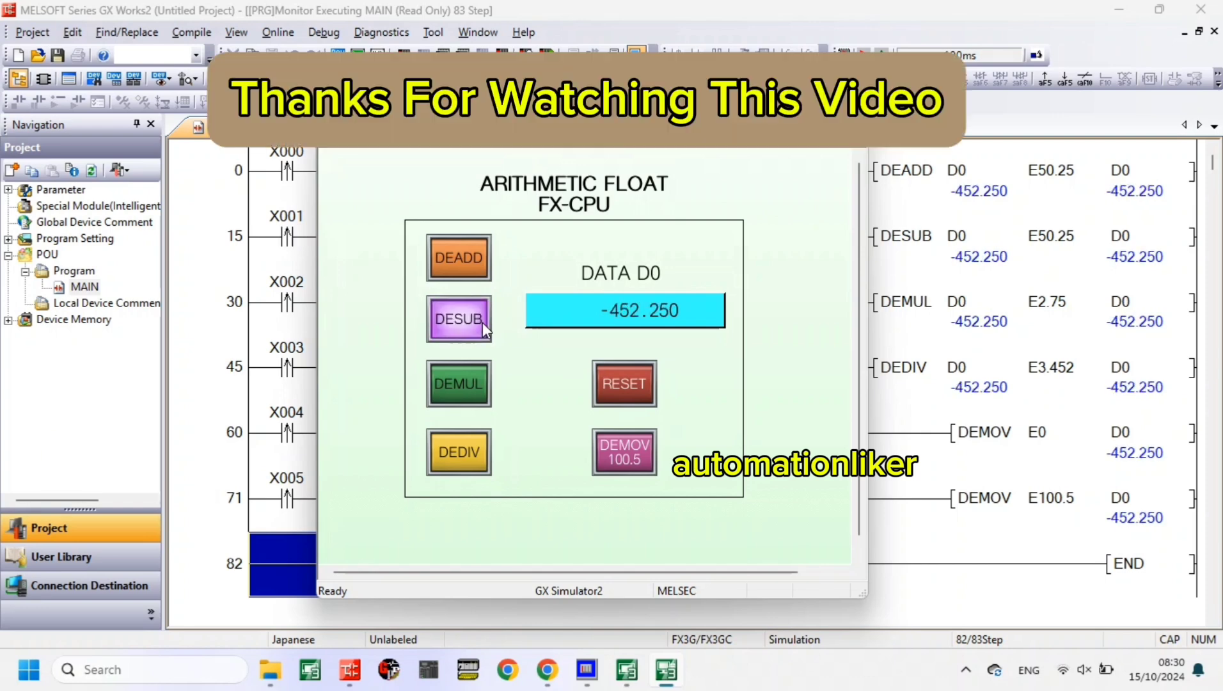
- Reset D0 to 0 and add 50.25 to it four times with the DEADD switch
{"action": "left_click", "coordinate": [602, 384]}
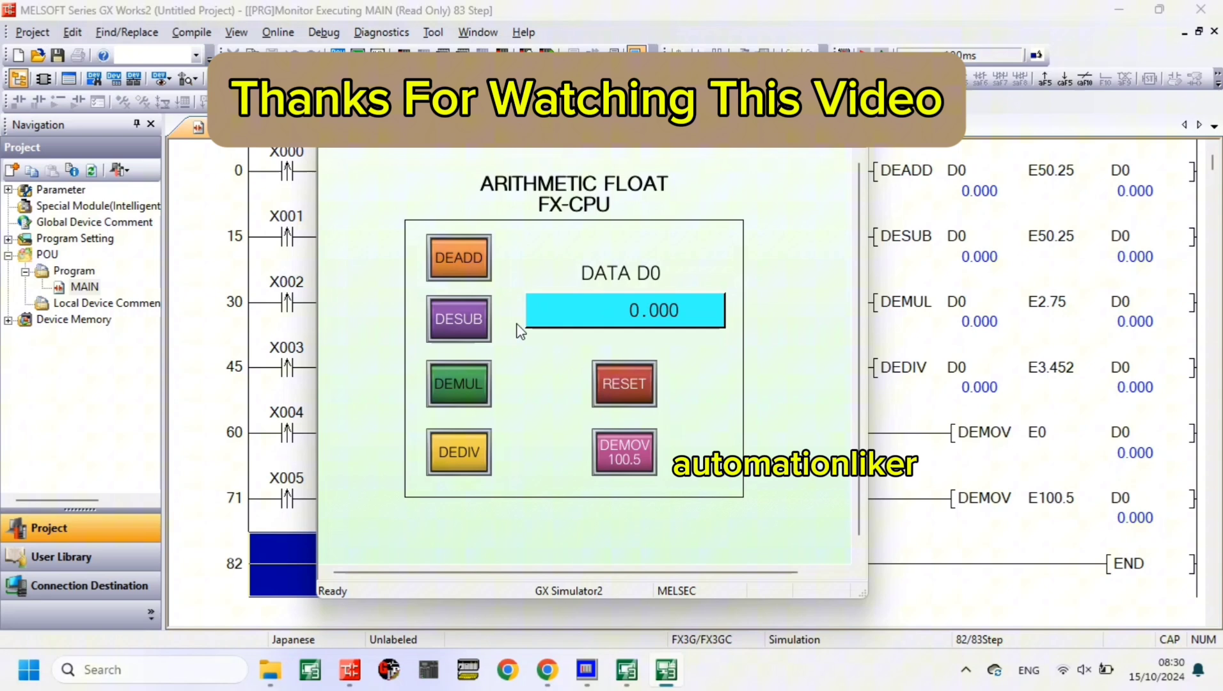
{"action": "left_click", "coordinate": [465, 273]}
{"action": "left_click", "coordinate": [466, 273]}
{"action": "left_click", "coordinate": [465, 274]}
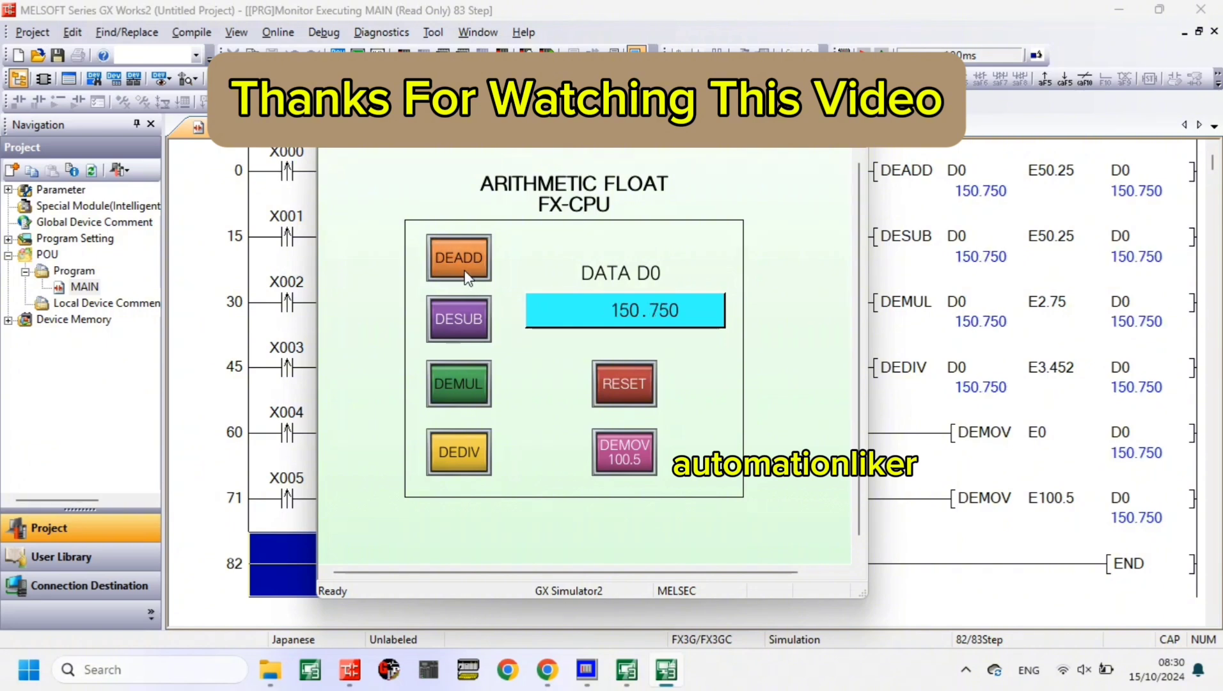
{"action": "left_click", "coordinate": [465, 274]}
- Cycle D0 through the DEMUL, DEDIV, DEADD and DESUB switches in that order four times, and finish with one more DEMUL operation
{"action": "left_click", "coordinate": [484, 397]}
{"action": "left_click", "coordinate": [468, 450]}
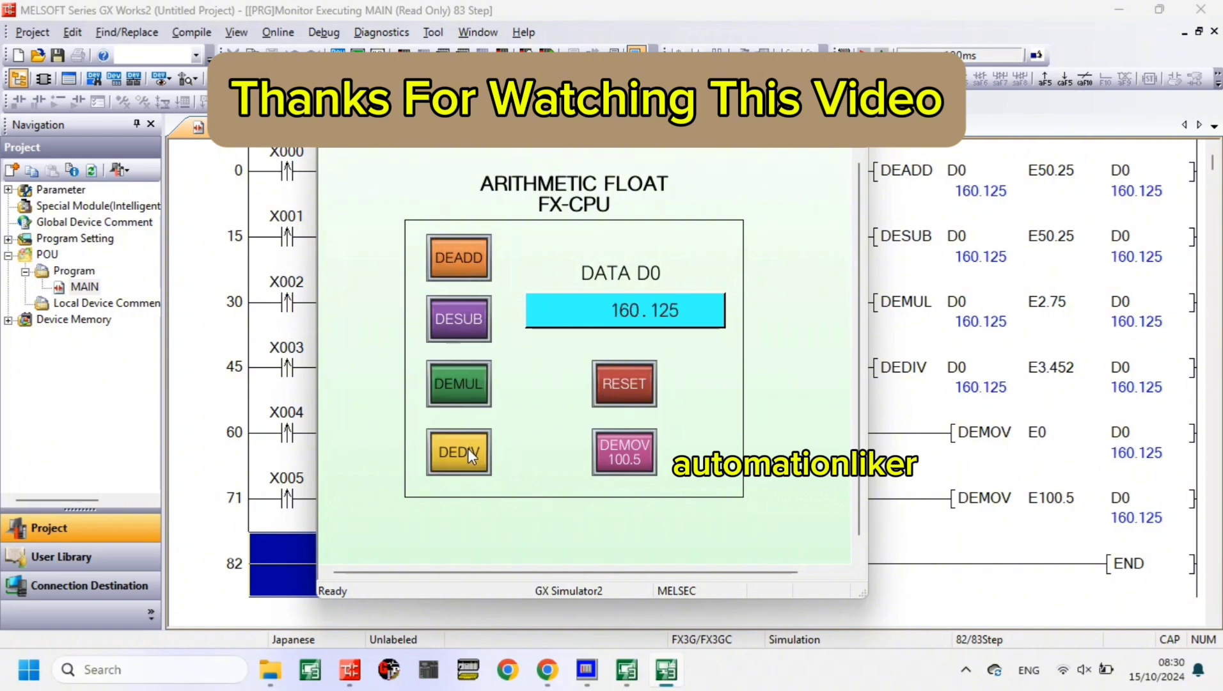
{"action": "left_click", "coordinate": [466, 275]}
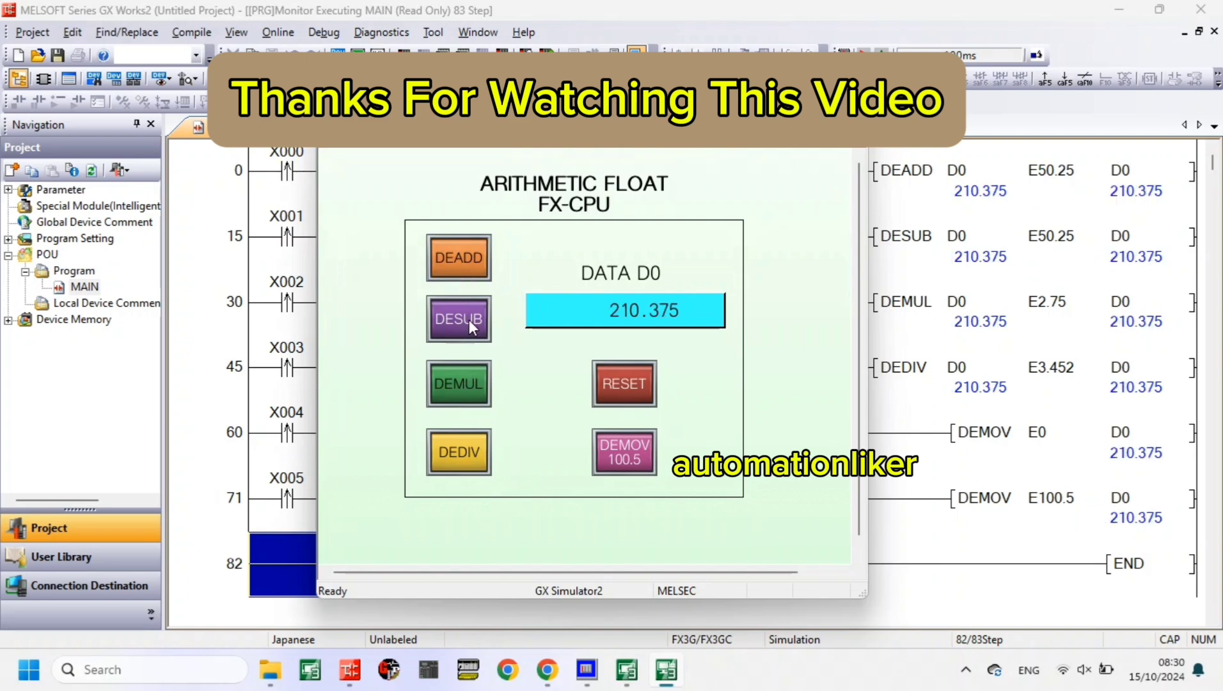
{"action": "left_click", "coordinate": [467, 333]}
{"action": "left_click", "coordinate": [463, 381]}
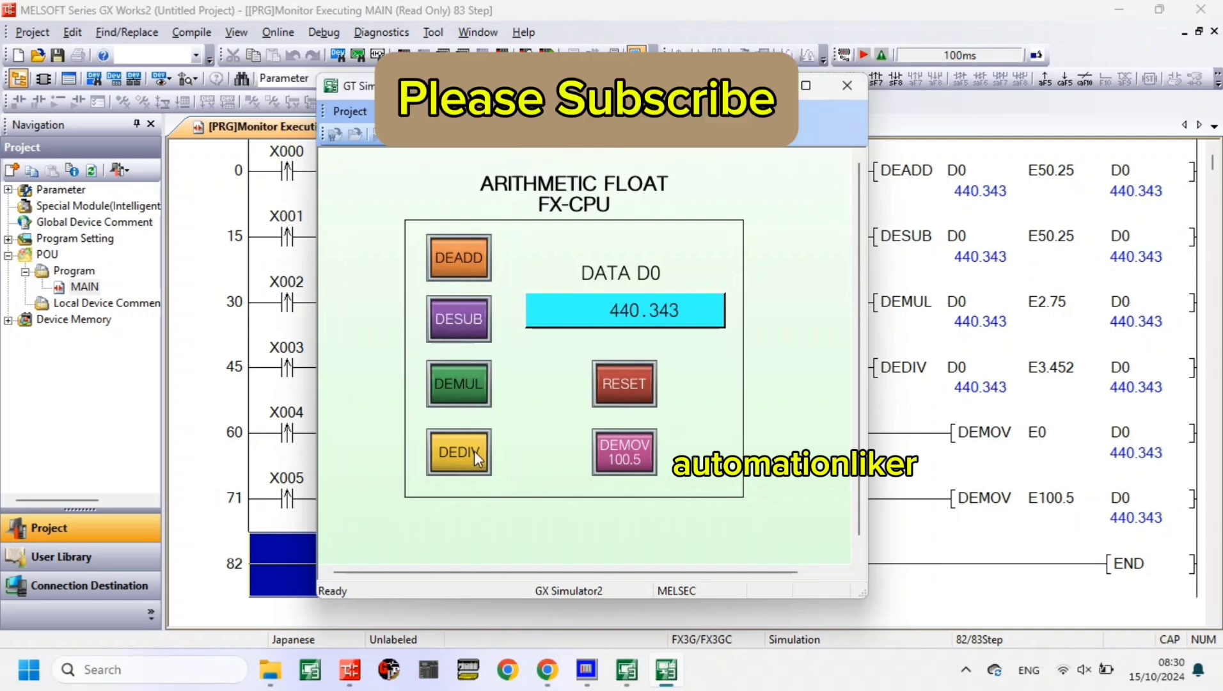
{"action": "left_click", "coordinate": [470, 451]}
{"action": "left_click", "coordinate": [460, 269]}
{"action": "left_click", "coordinate": [457, 318]}
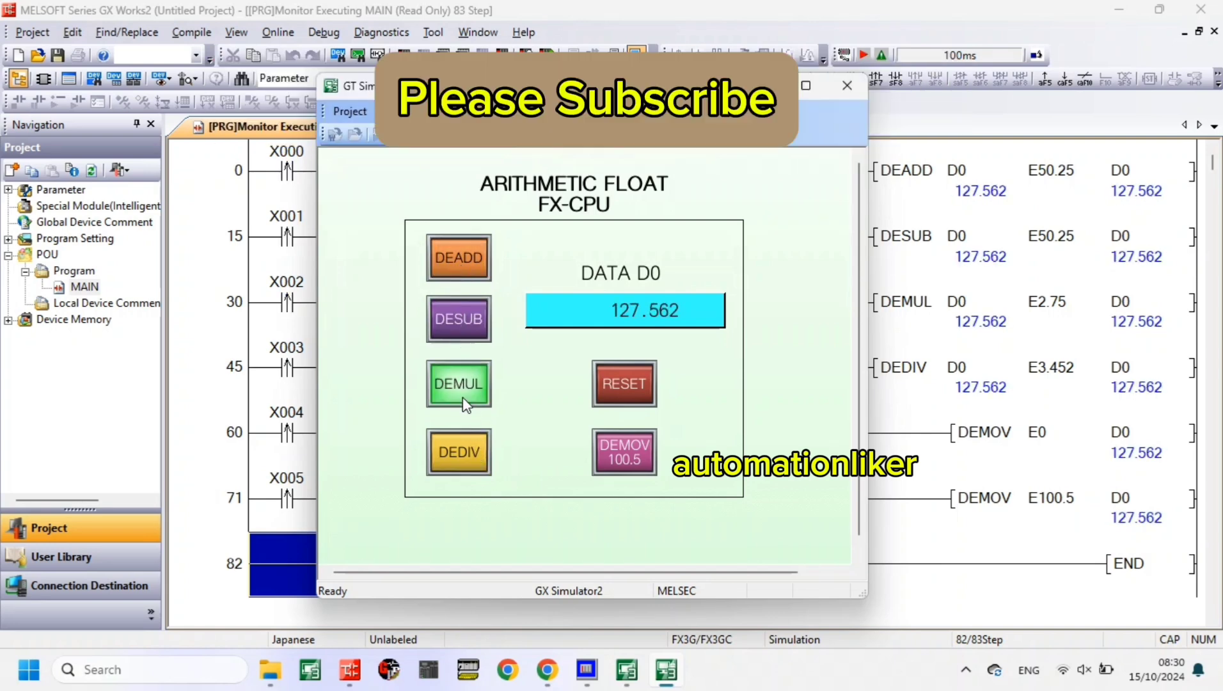
{"action": "left_click", "coordinate": [462, 392]}
{"action": "left_click", "coordinate": [470, 455]}
{"action": "left_click", "coordinate": [474, 281]}
{"action": "left_click", "coordinate": [460, 319]}
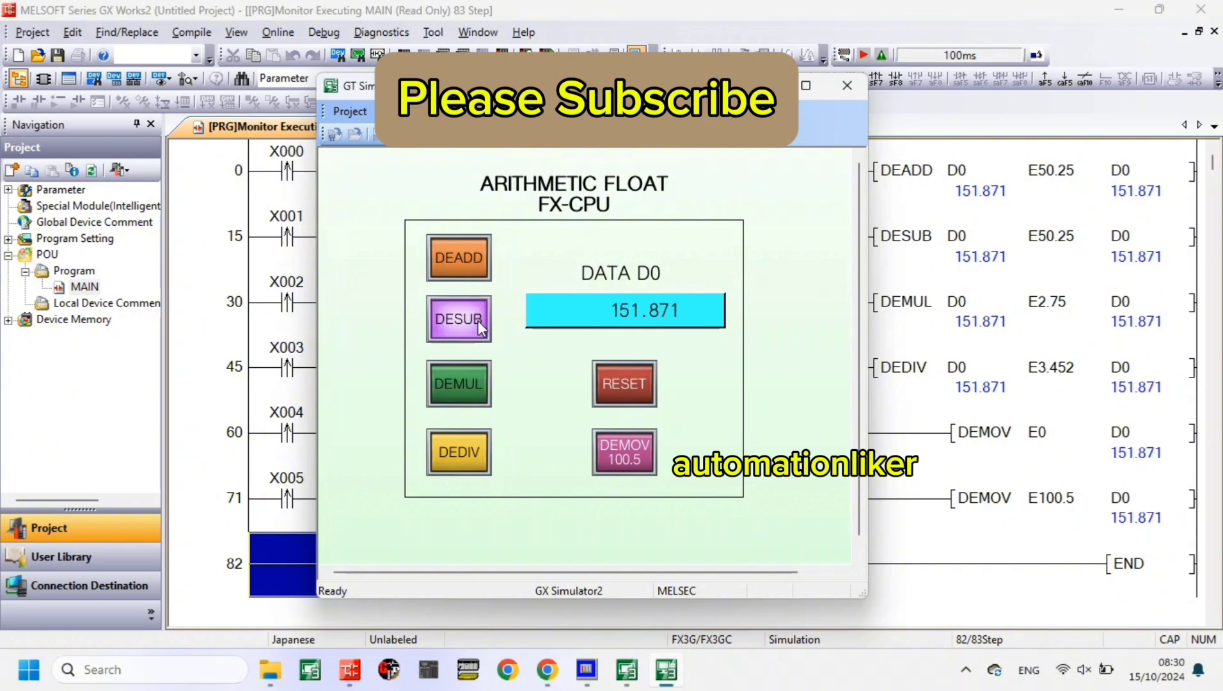
{"action": "left_click", "coordinate": [478, 383]}
{"action": "left_click", "coordinate": [485, 452]}
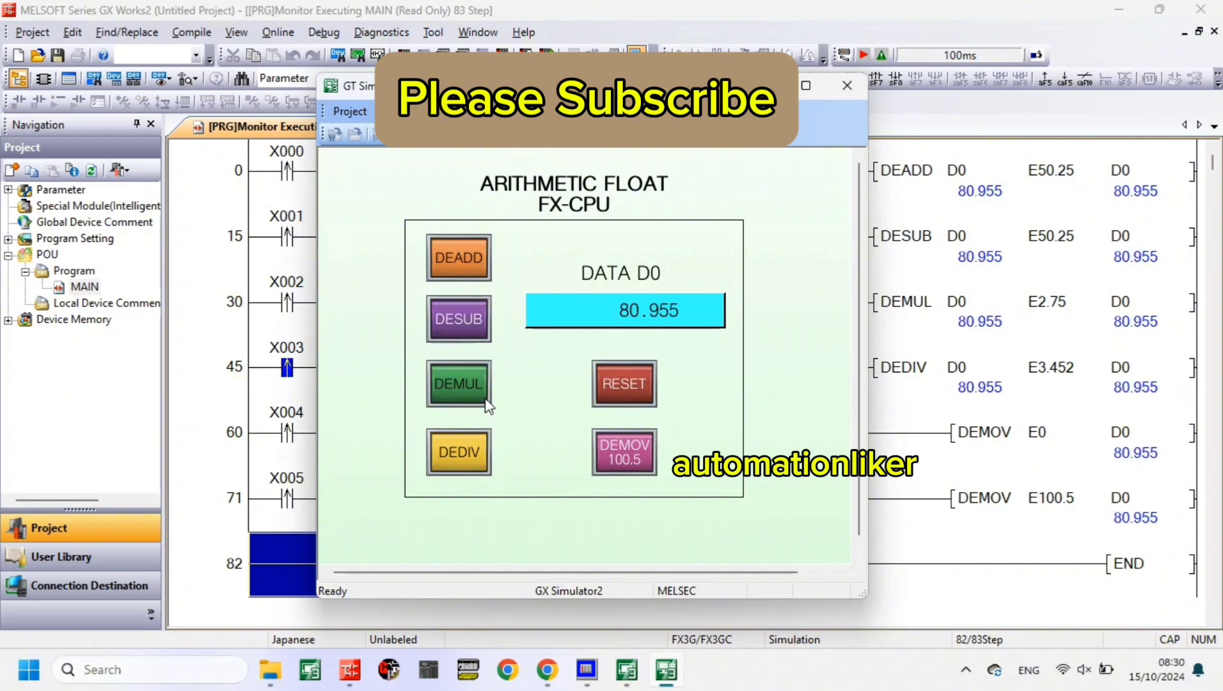
{"action": "left_click", "coordinate": [451, 250]}
{"action": "left_click", "coordinate": [463, 320]}
{"action": "left_click", "coordinate": [467, 381]}
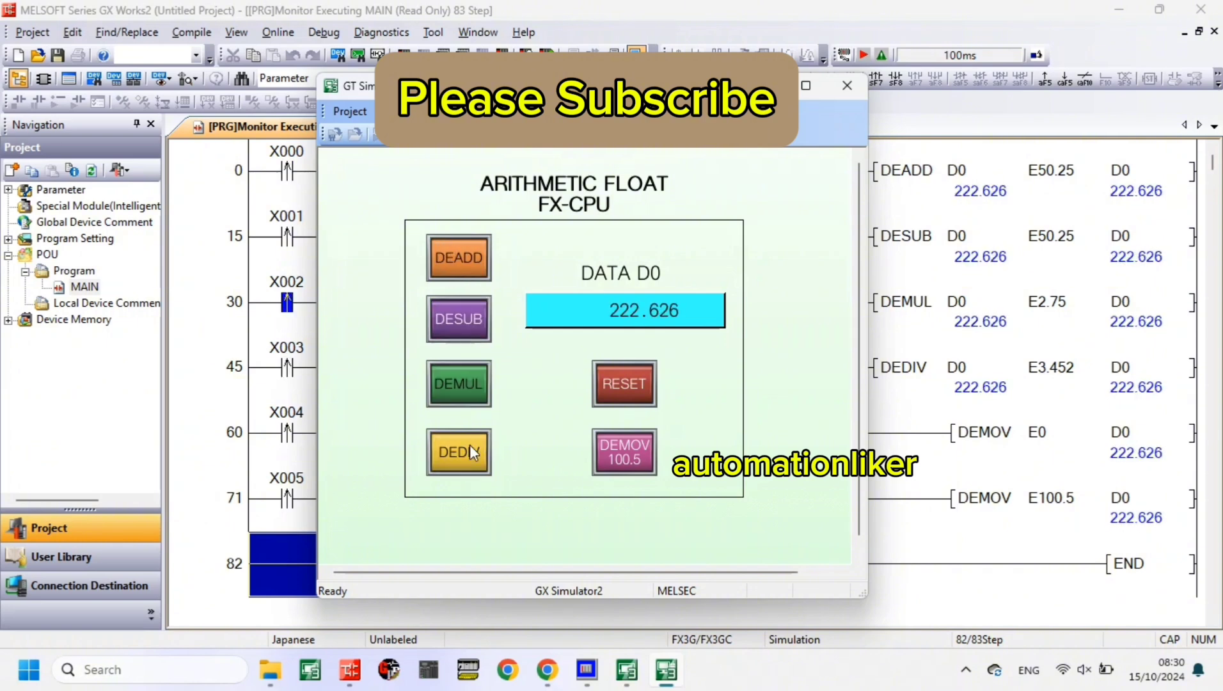
- Operate DEDIV once, cycle D0 through DEADD, DESUB, DEMUL and DEDIV twice, and finish with one DEADD and one DESUB operation
{"action": "left_click", "coordinate": [470, 448]}
{"action": "left_click", "coordinate": [453, 265]}
{"action": "left_click", "coordinate": [459, 319]}
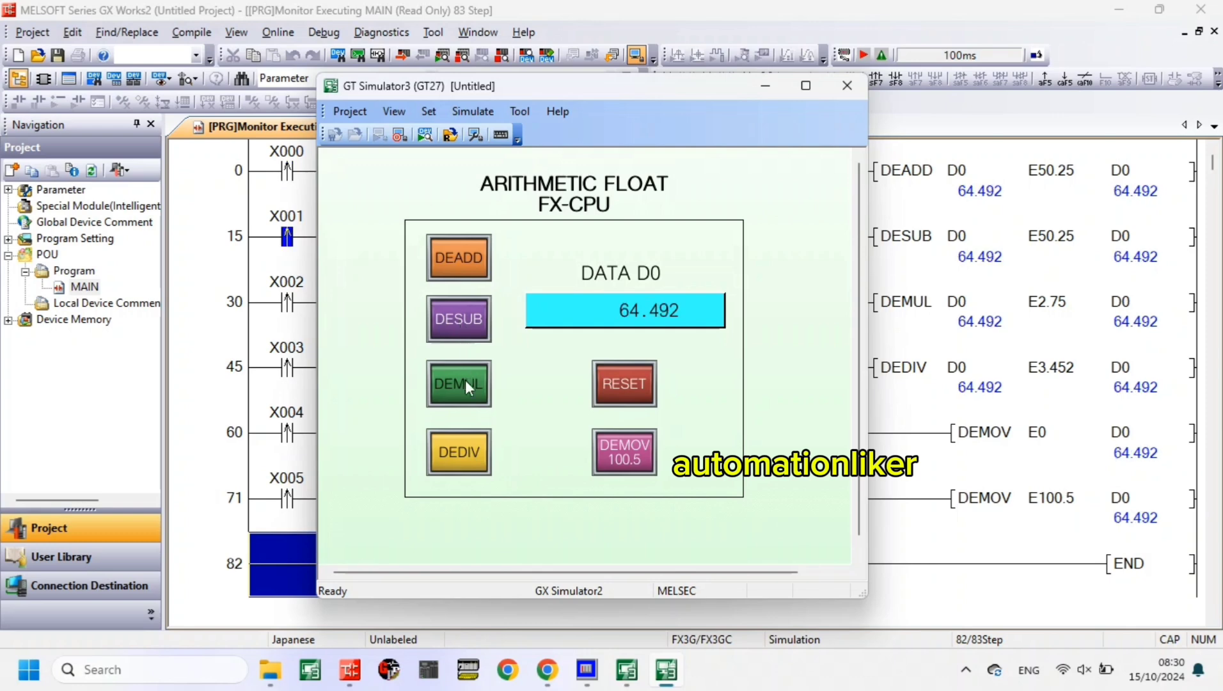
{"action": "left_click", "coordinate": [468, 397]}
{"action": "left_click", "coordinate": [461, 451]}
{"action": "left_click", "coordinate": [463, 262]}
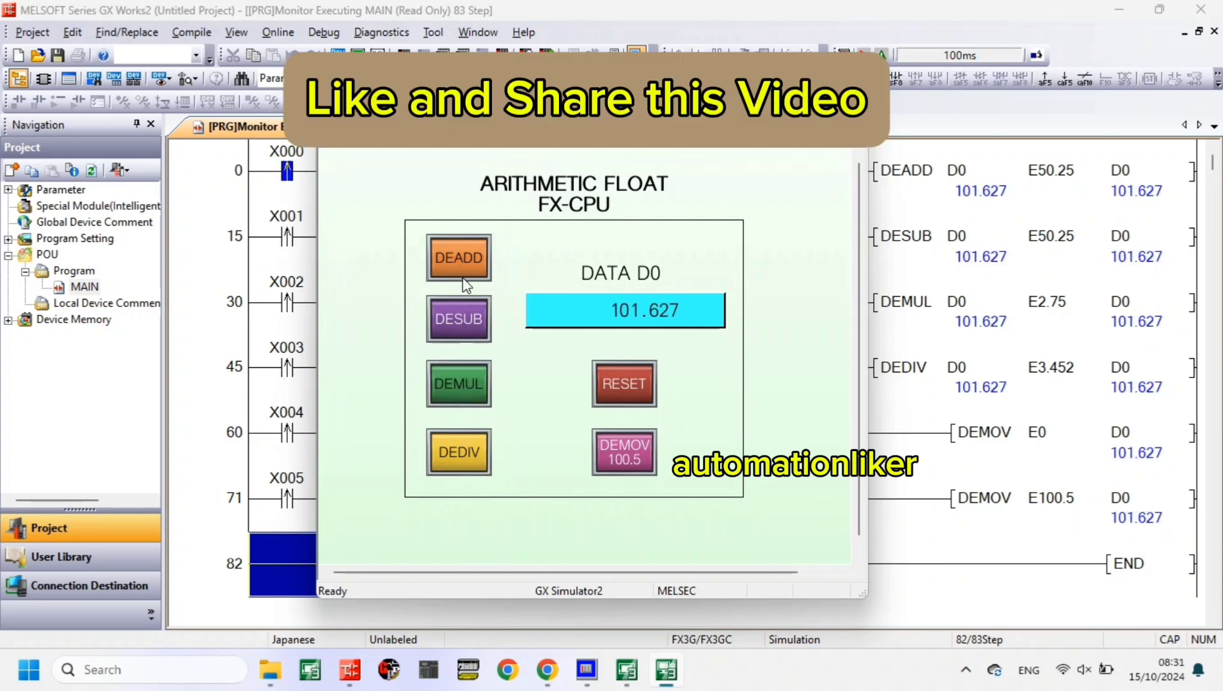
{"action": "left_click", "coordinate": [466, 339]}
{"action": "left_click", "coordinate": [467, 386]}
{"action": "left_click", "coordinate": [469, 451]}
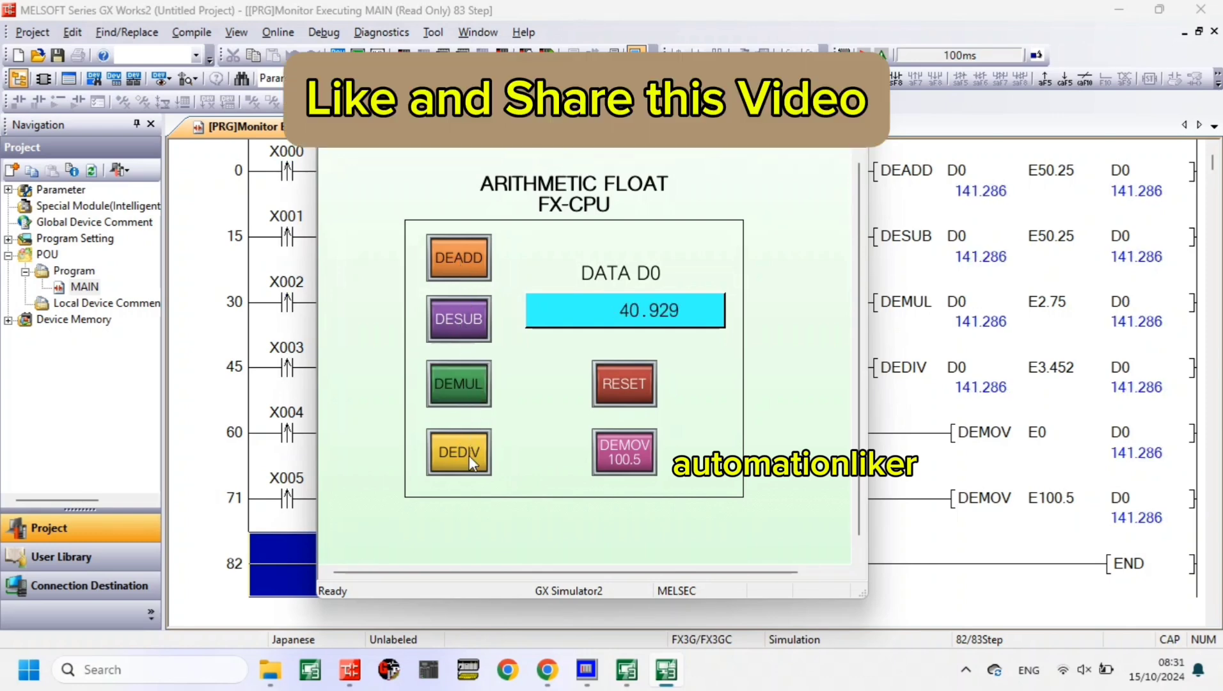
{"action": "left_click", "coordinate": [469, 246]}
{"action": "left_click", "coordinate": [470, 339]}
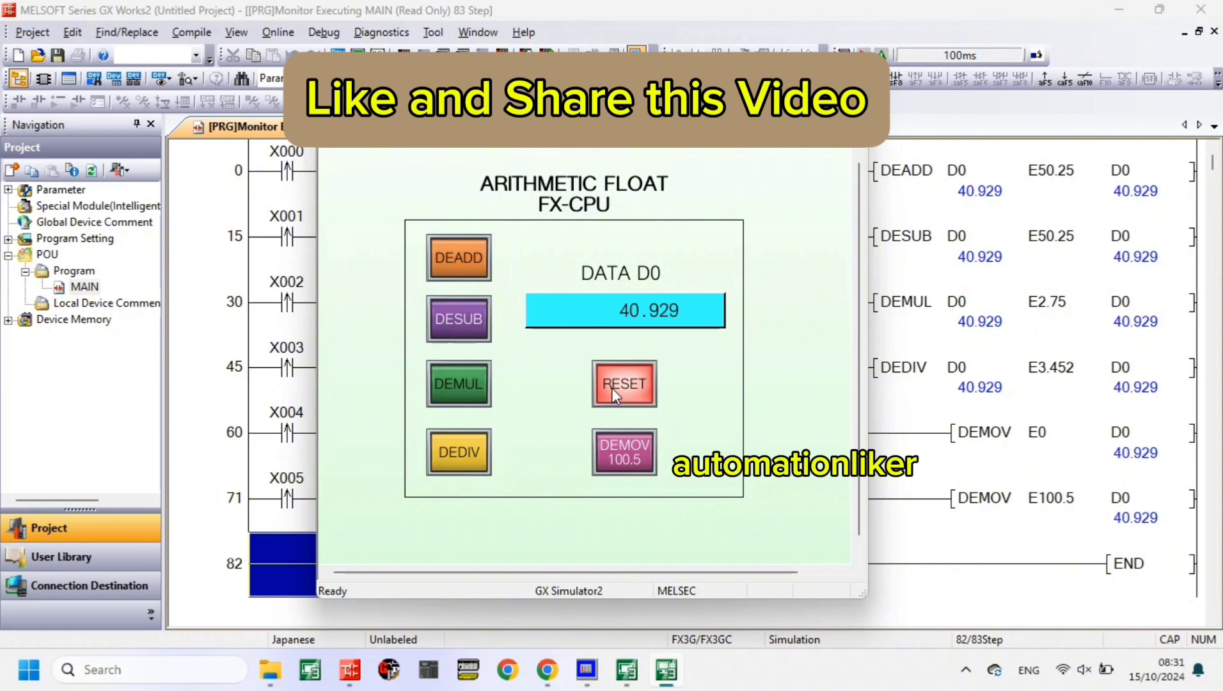
- Reset D0 and load 100.5 into it, subtract and add 50.25 once each, and reset it to 0 again
{"action": "left_click", "coordinate": [611, 388]}
{"action": "left_click", "coordinate": [614, 448]}
{"action": "left_click", "coordinate": [465, 319]}
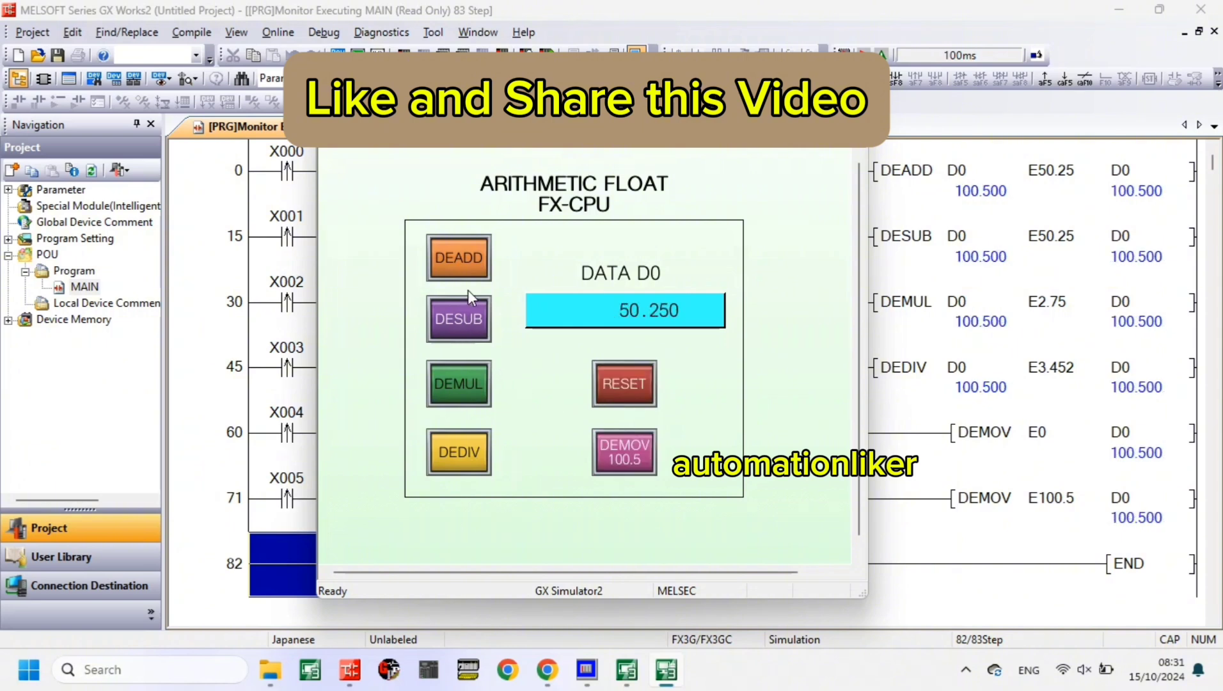
{"action": "left_click", "coordinate": [465, 256]}
{"action": "left_click", "coordinate": [634, 403]}
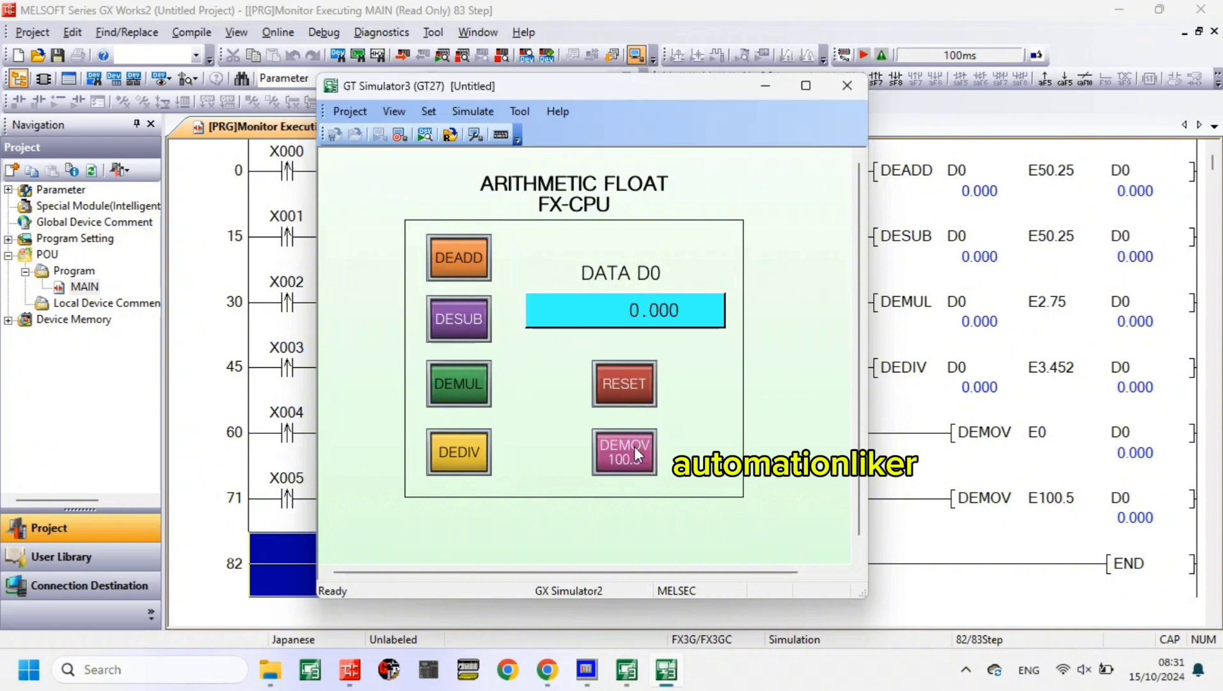
- Load 100.5 into D0, divide it once by 3.452, and multiply it by 2.75 five times
{"action": "left_click", "coordinate": [635, 446]}
{"action": "left_click", "coordinate": [444, 451]}
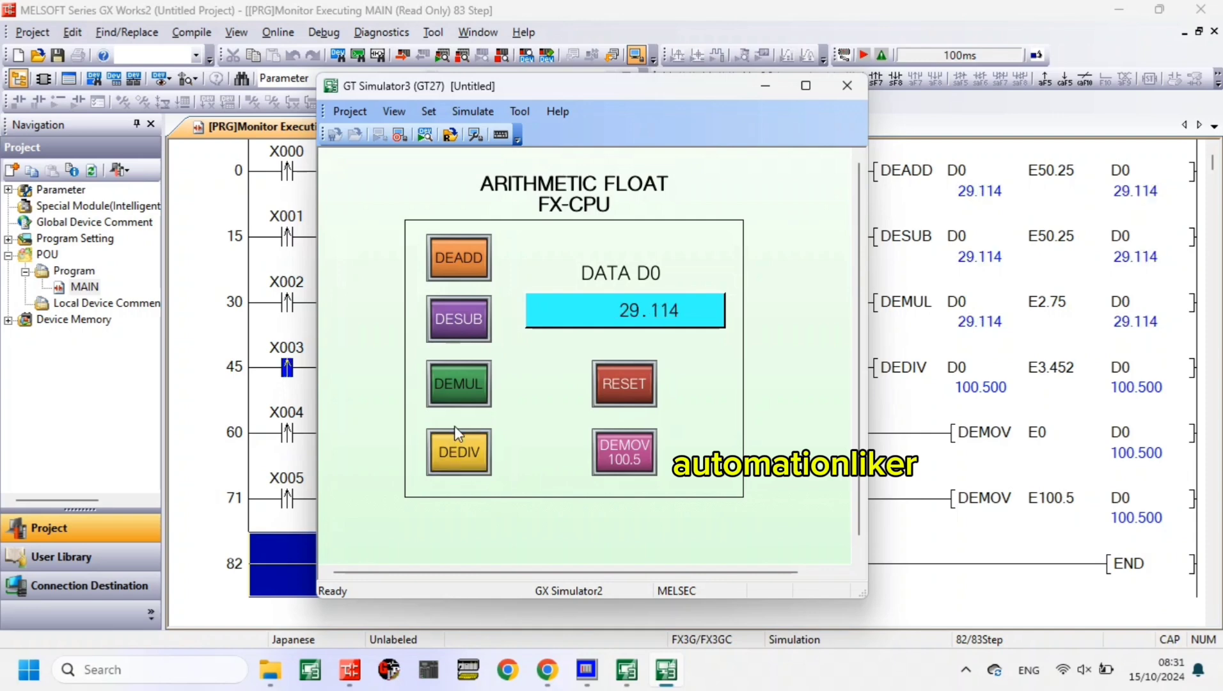
{"action": "left_click", "coordinate": [458, 370]}
{"action": "left_click", "coordinate": [459, 375]}
{"action": "left_click", "coordinate": [458, 375]}
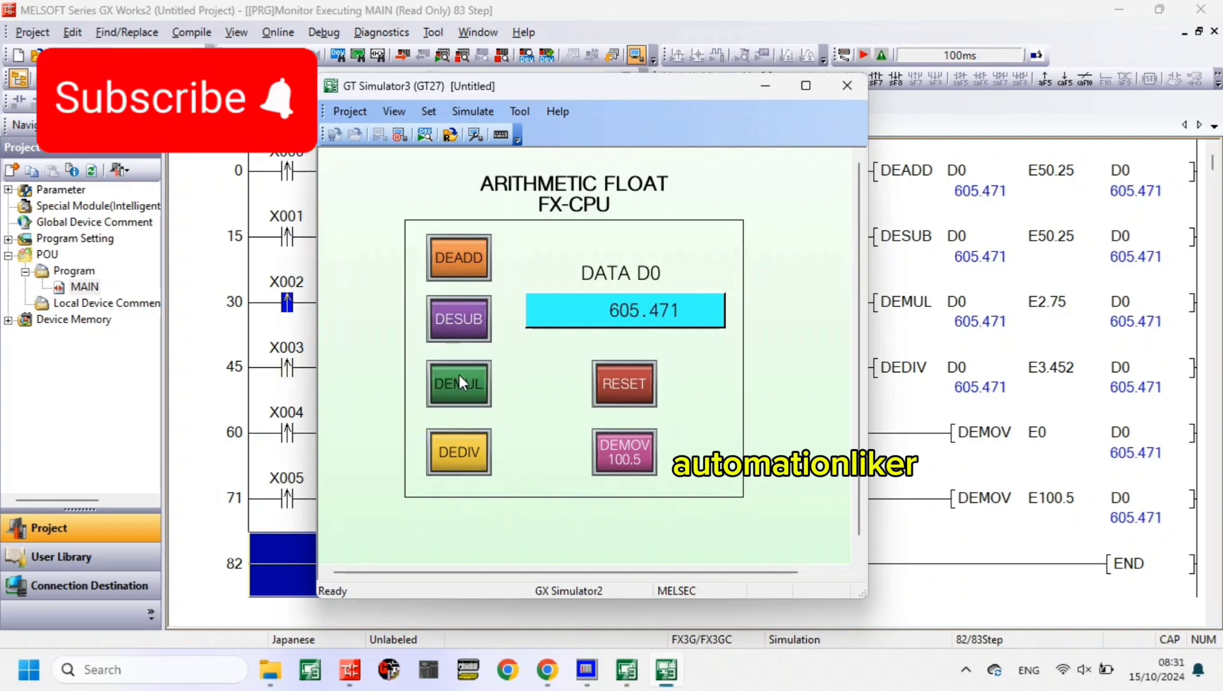
{"action": "left_click", "coordinate": [459, 375]}
{"action": "left_click", "coordinate": [459, 378]}
- Operate the DESUB, DEADD, DEDIV, DEMUL, DESUB and DEADD switches on D0 in that order, once each
{"action": "left_click", "coordinate": [465, 326]}
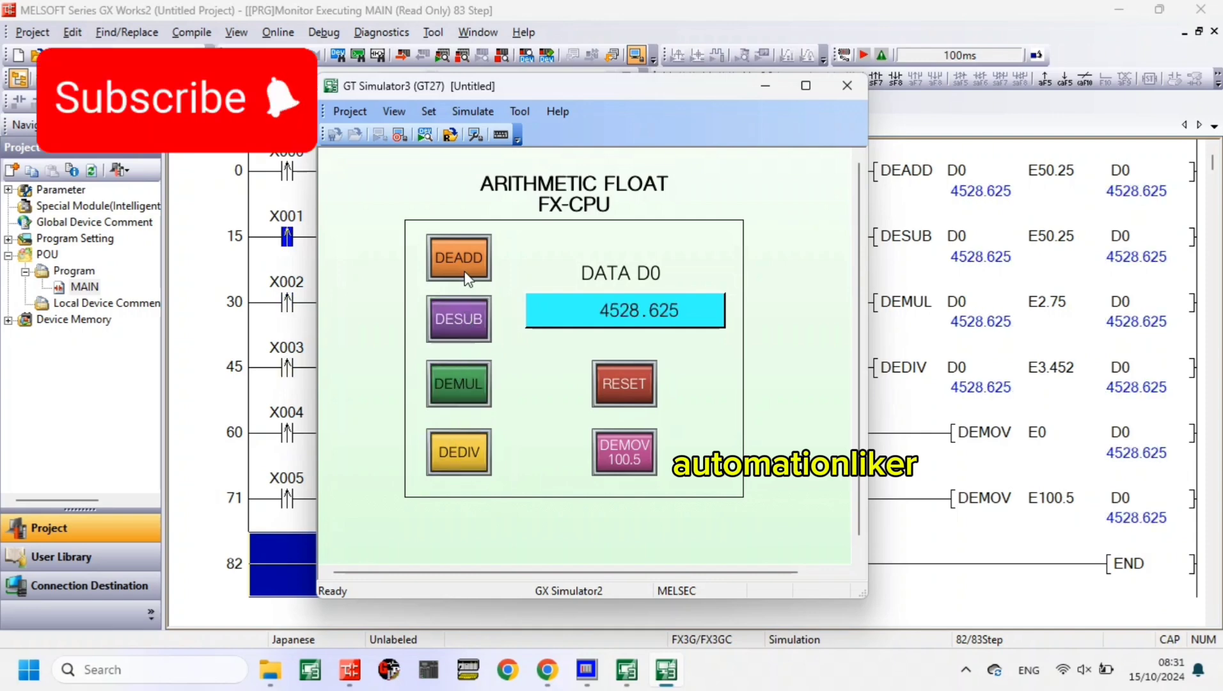
{"action": "left_click", "coordinate": [459, 254]}
{"action": "left_click", "coordinate": [465, 446]}
{"action": "left_click", "coordinate": [470, 400]}
{"action": "left_click", "coordinate": [467, 334]}
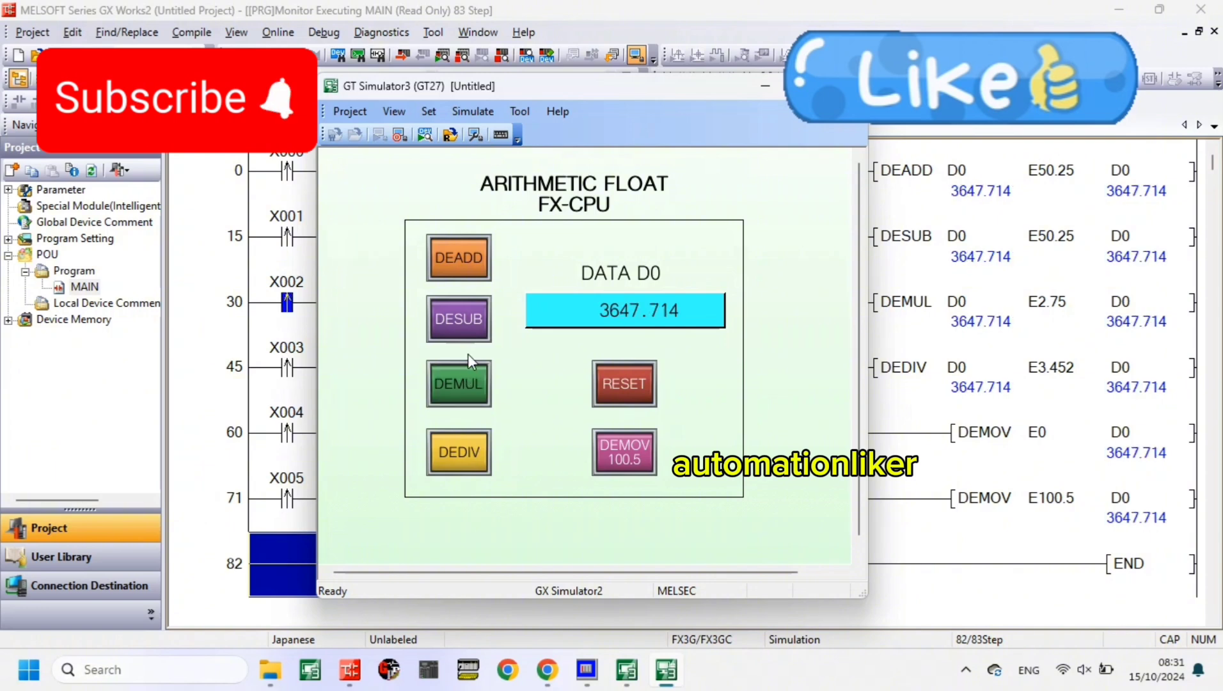
{"action": "left_click", "coordinate": [461, 250]}
- Load 100.5 into D0 and reset it to 0, and operate DEMUL once and DESUB twice to drive it negative
{"action": "left_click", "coordinate": [646, 458]}
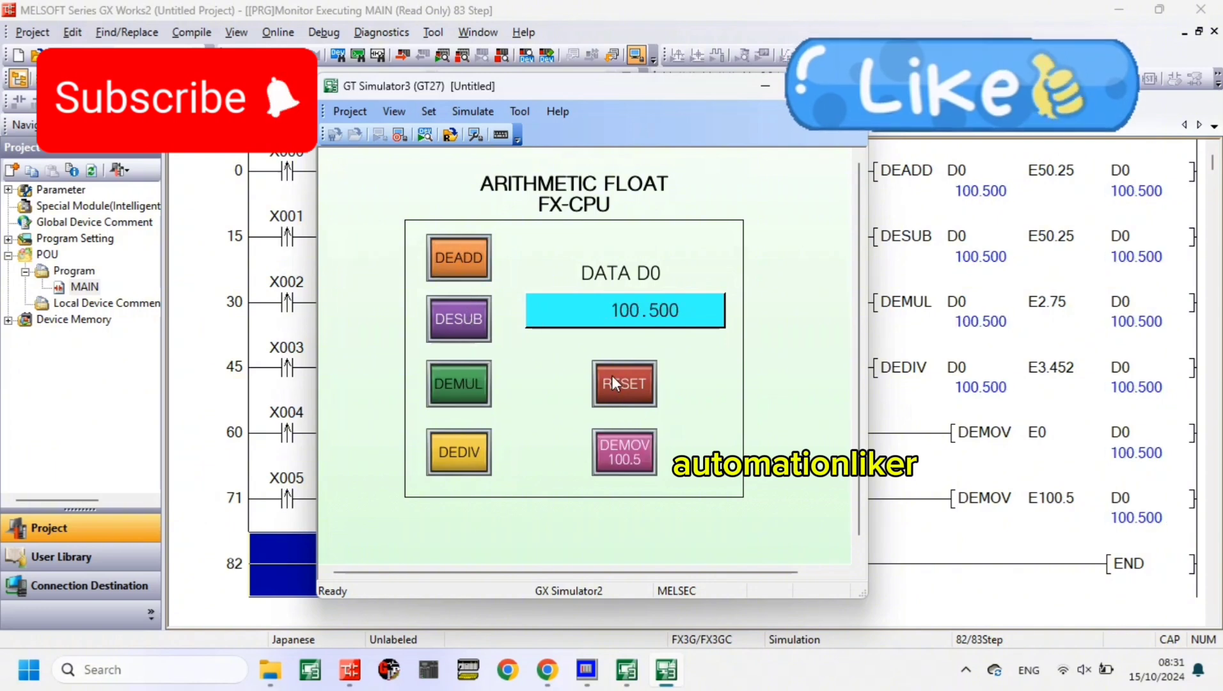
{"action": "left_click", "coordinate": [612, 377]}
{"action": "left_click", "coordinate": [480, 368]}
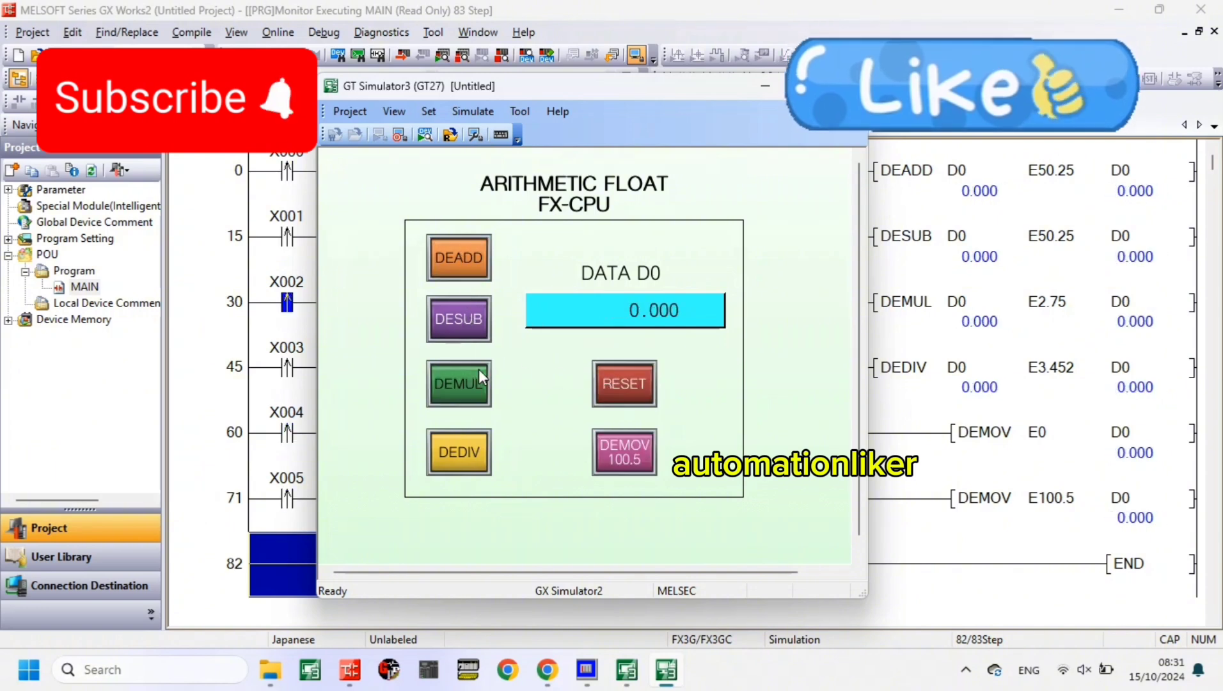
{"action": "left_click", "coordinate": [469, 325]}
{"action": "left_click", "coordinate": [469, 325]}
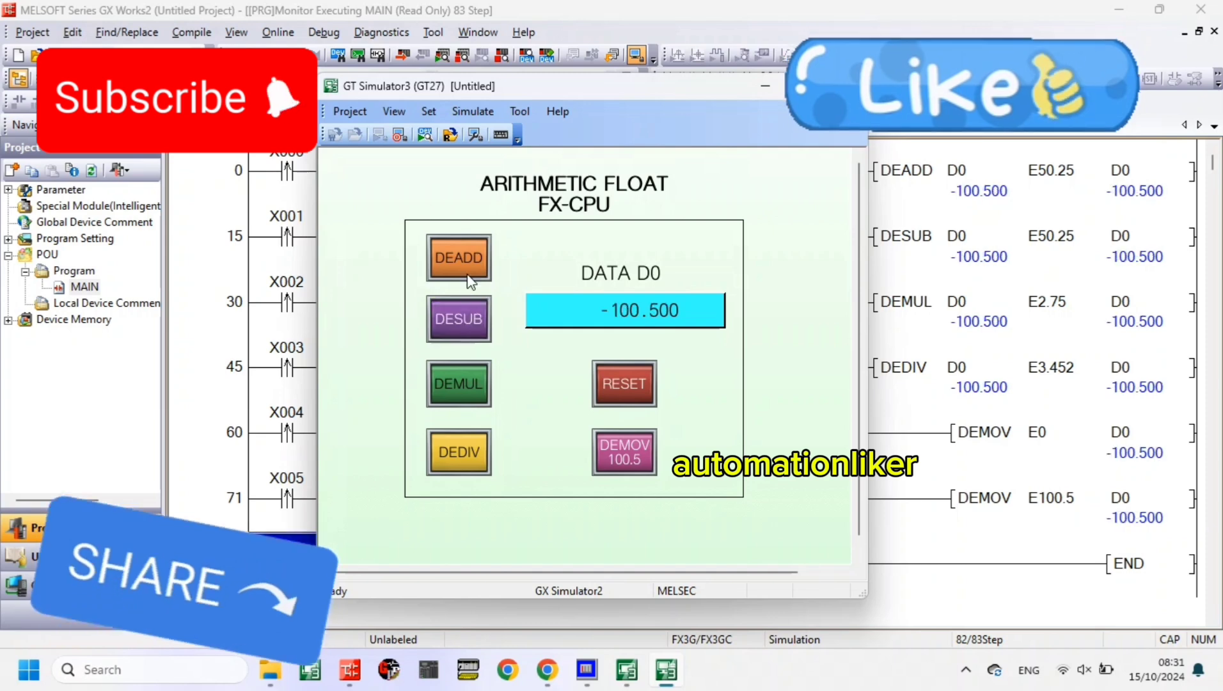
- Bring D0 from negative back up to 201 by repeatedly adding 50.25 with the DEADD switch
{"action": "left_click", "coordinate": [462, 264]}
{"action": "left_click", "coordinate": [463, 264]}
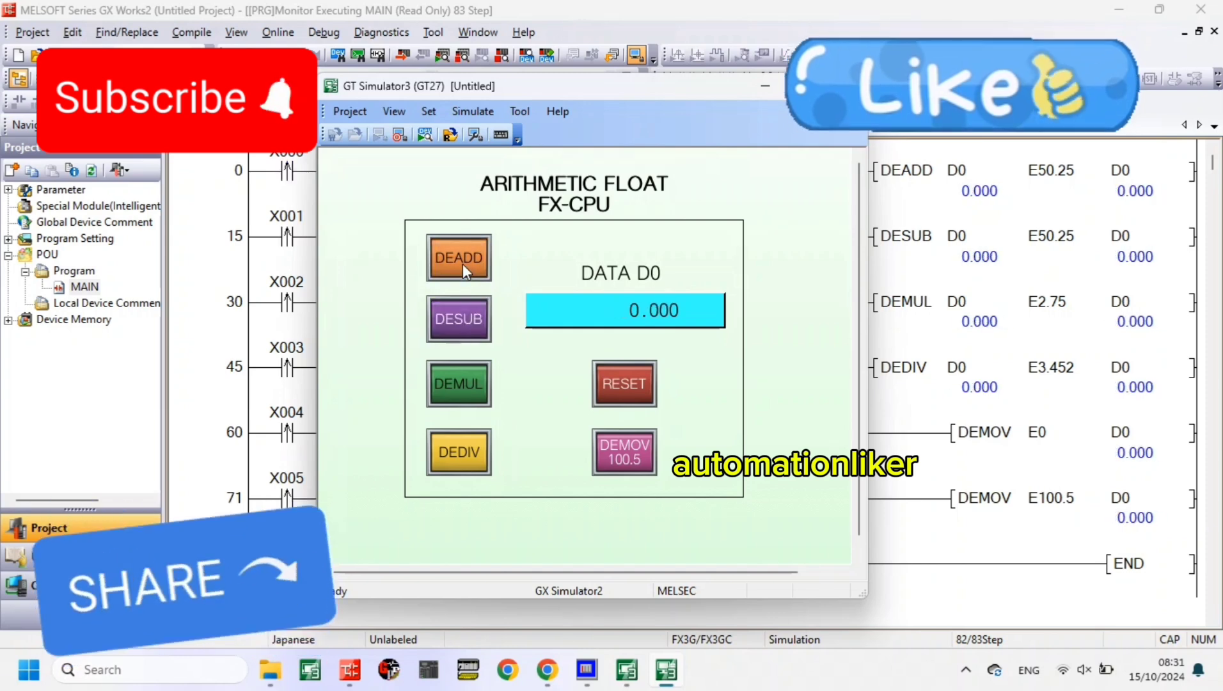
{"action": "left_click", "coordinate": [462, 264]}
{"action": "left_click", "coordinate": [463, 264]}
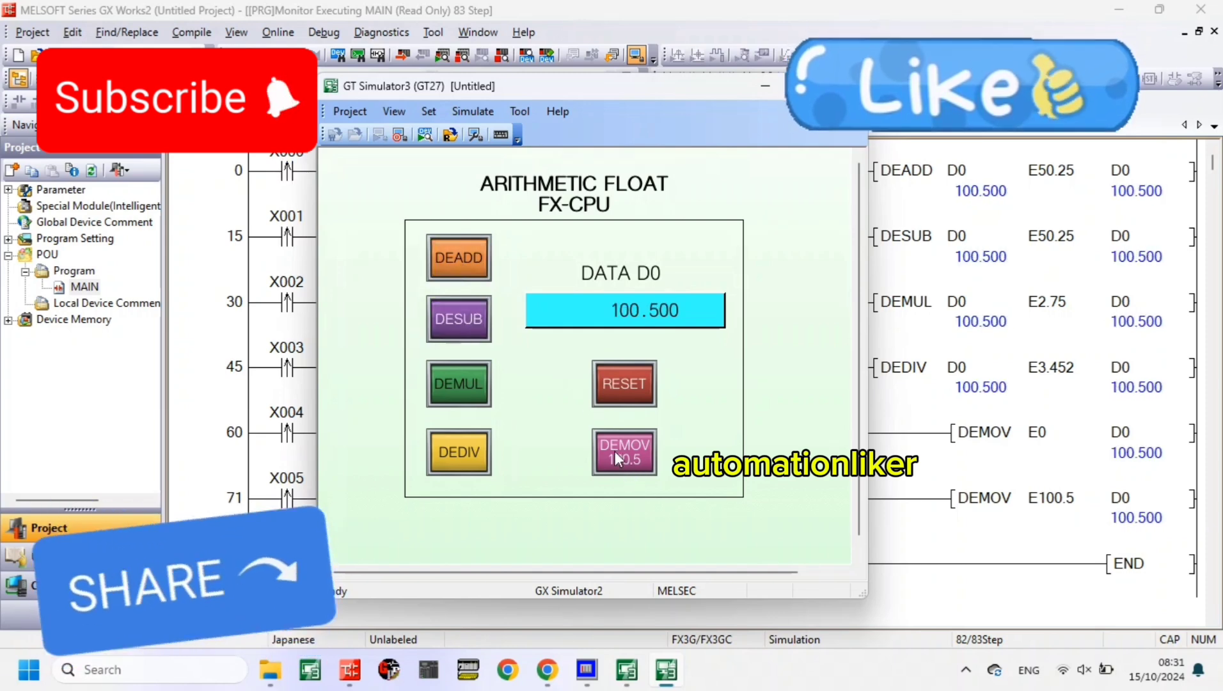
{"action": "left_click", "coordinate": [463, 265]}
{"action": "left_click", "coordinate": [462, 266]}
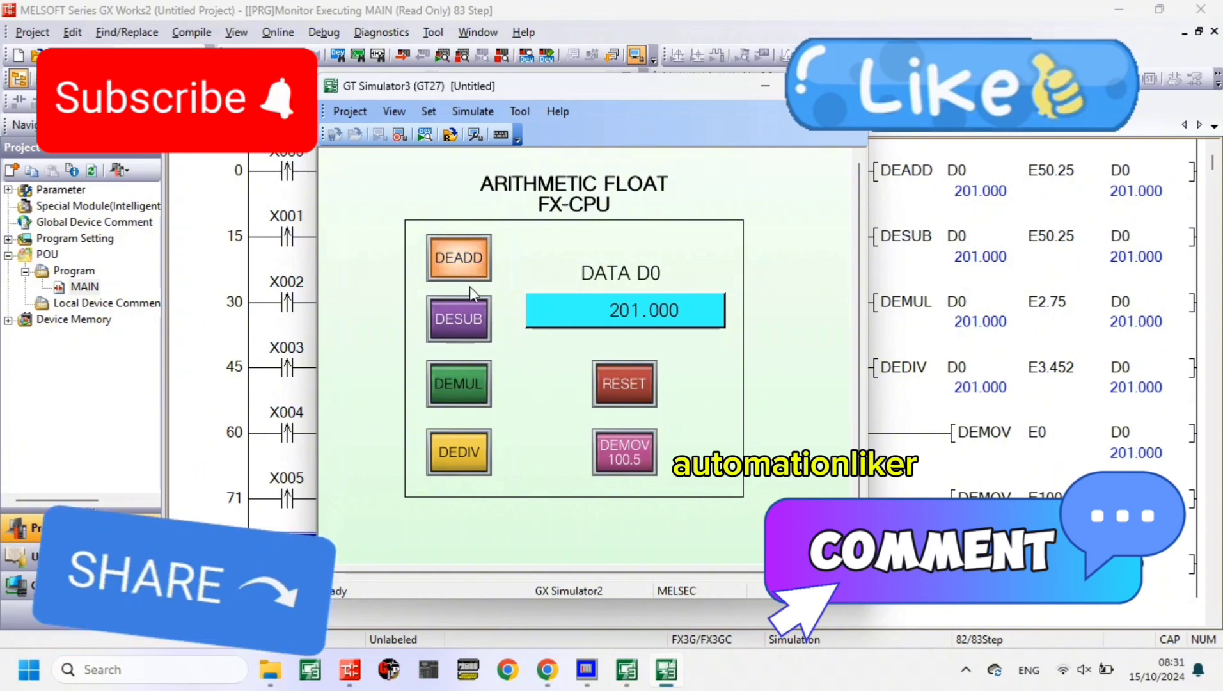
{"action": "left_click", "coordinate": [462, 266]}
- Load 100.5 into D0 and operate the DEADD, DESUB, DEMUL and DEDIV switches once each in that order
{"action": "left_click", "coordinate": [623, 451]}
{"action": "left_click", "coordinate": [449, 262]}
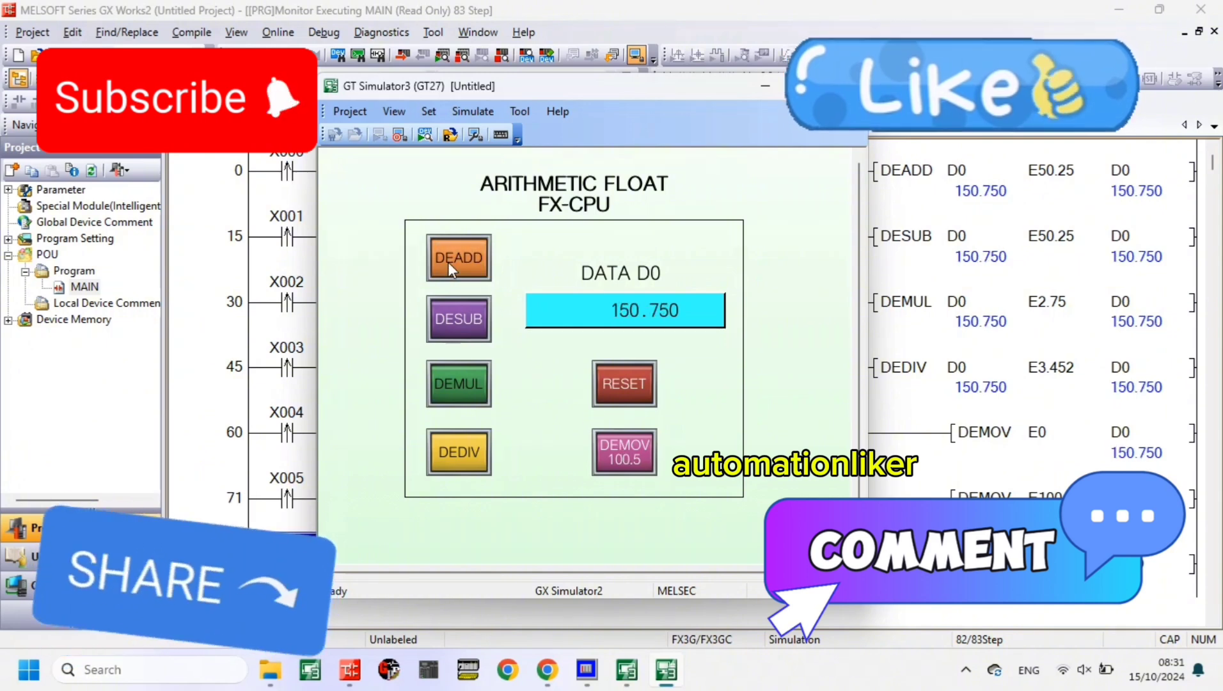
{"action": "left_click", "coordinate": [474, 329]}
{"action": "left_click", "coordinate": [474, 385]}
{"action": "left_click", "coordinate": [478, 439]}
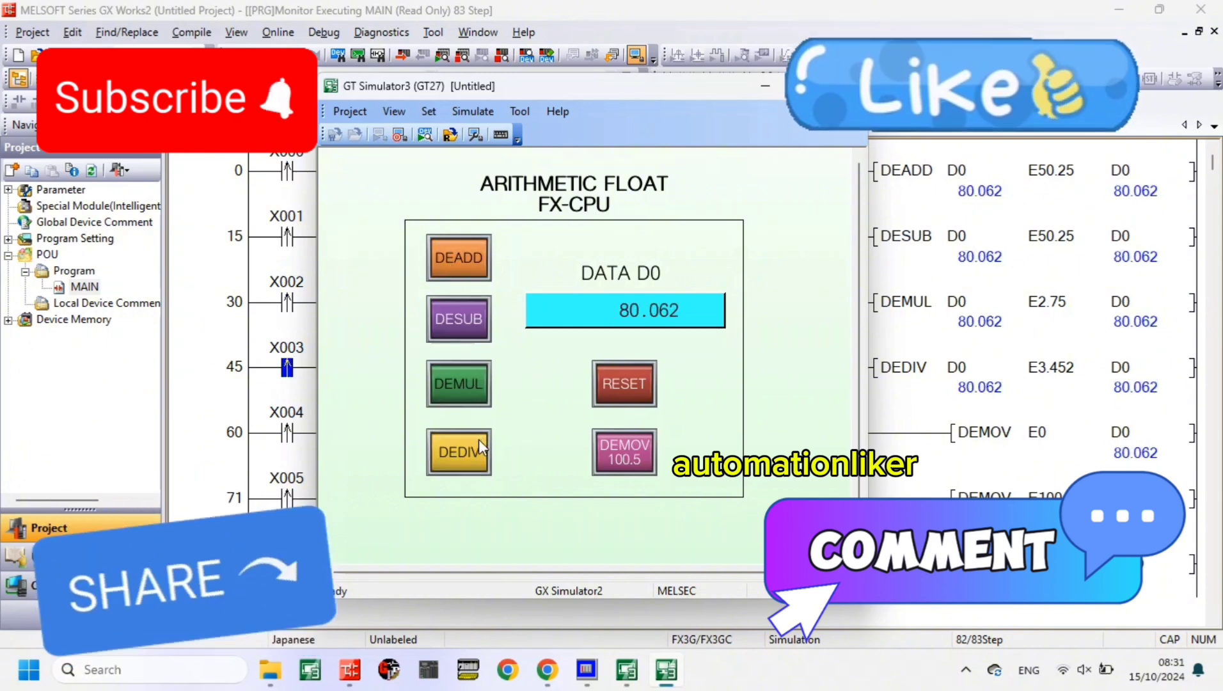